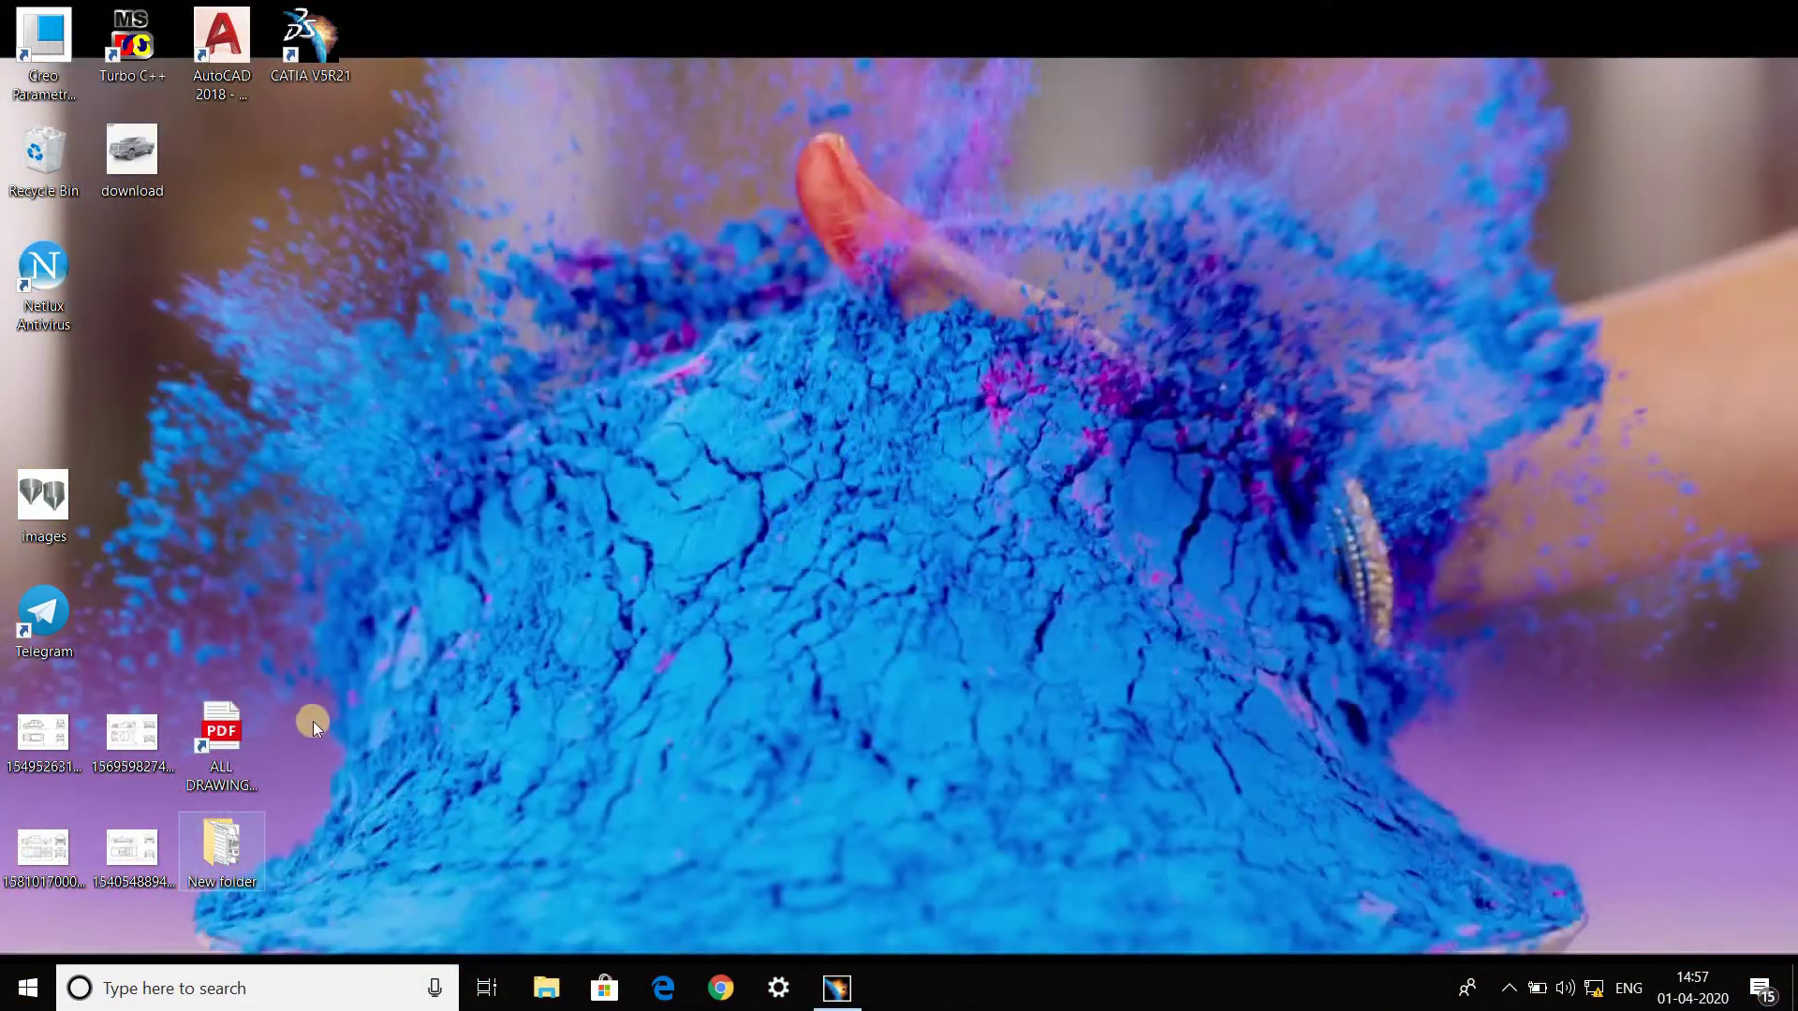
# Create a new Generative Sheetmetal Design part named 'tutorial no 4'.
pyautogui.click(836, 985)
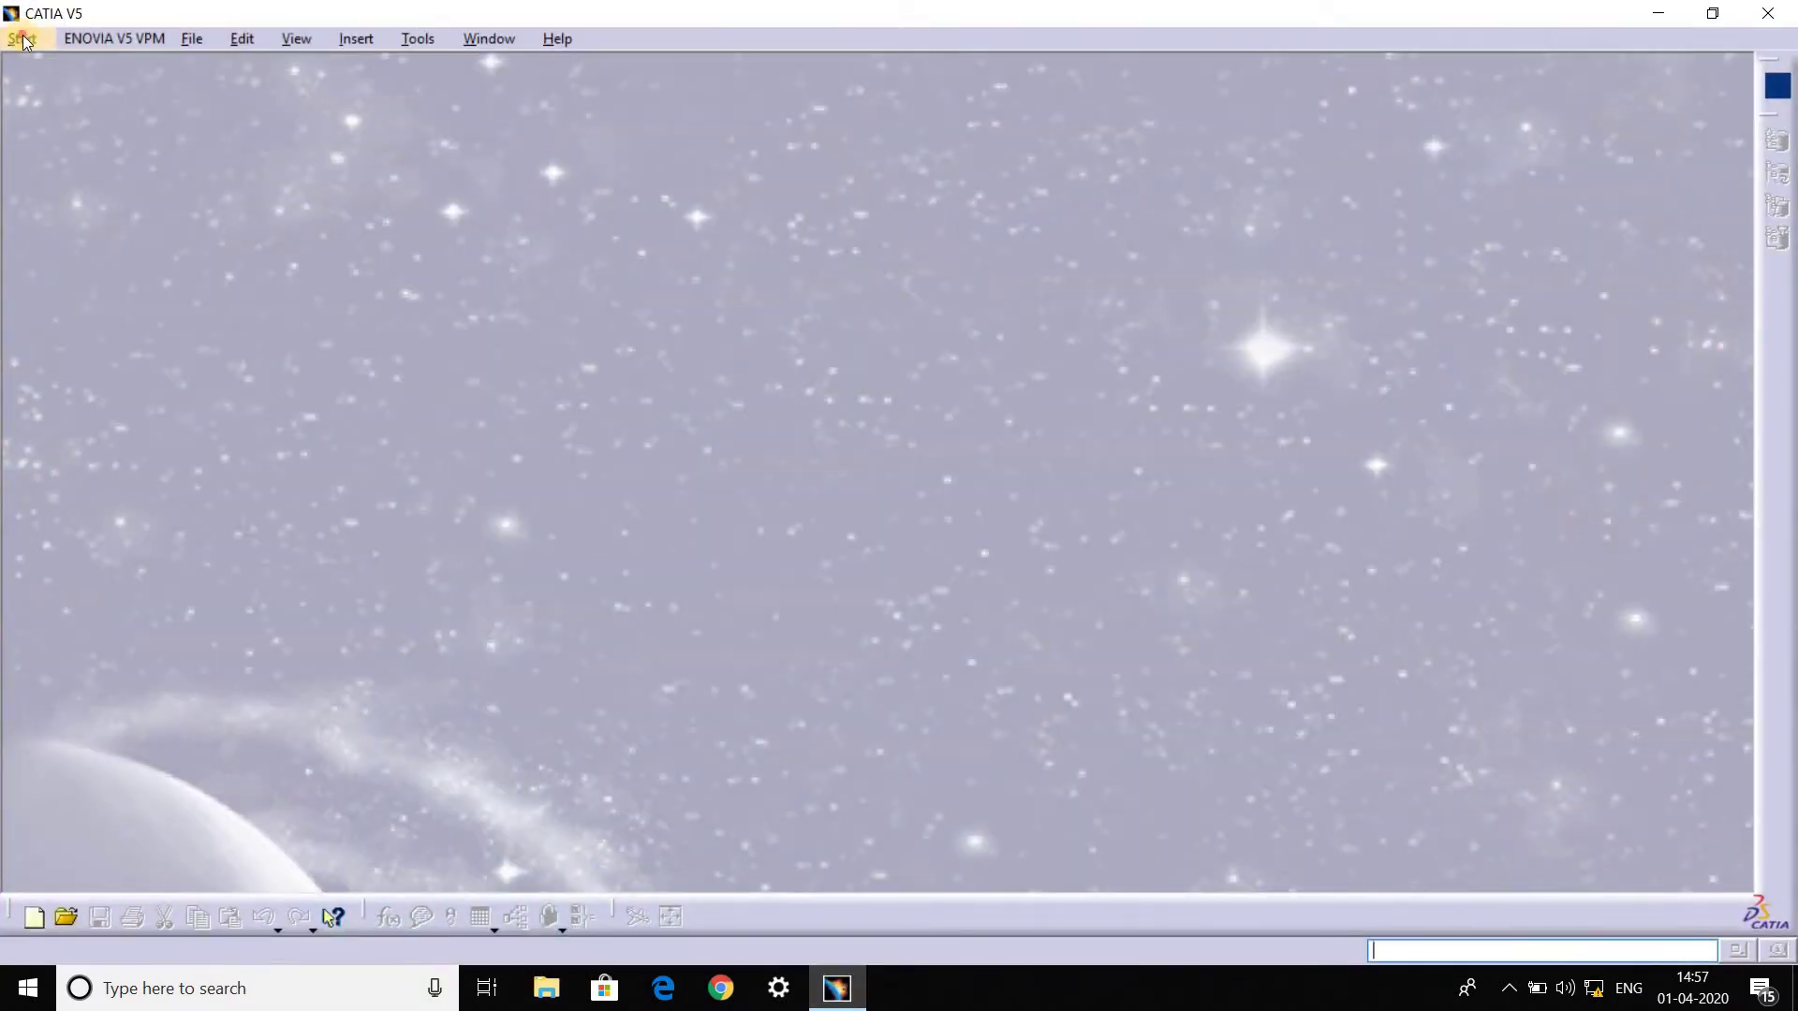
pyautogui.click(23, 38)
pyautogui.moveTo(89, 93)
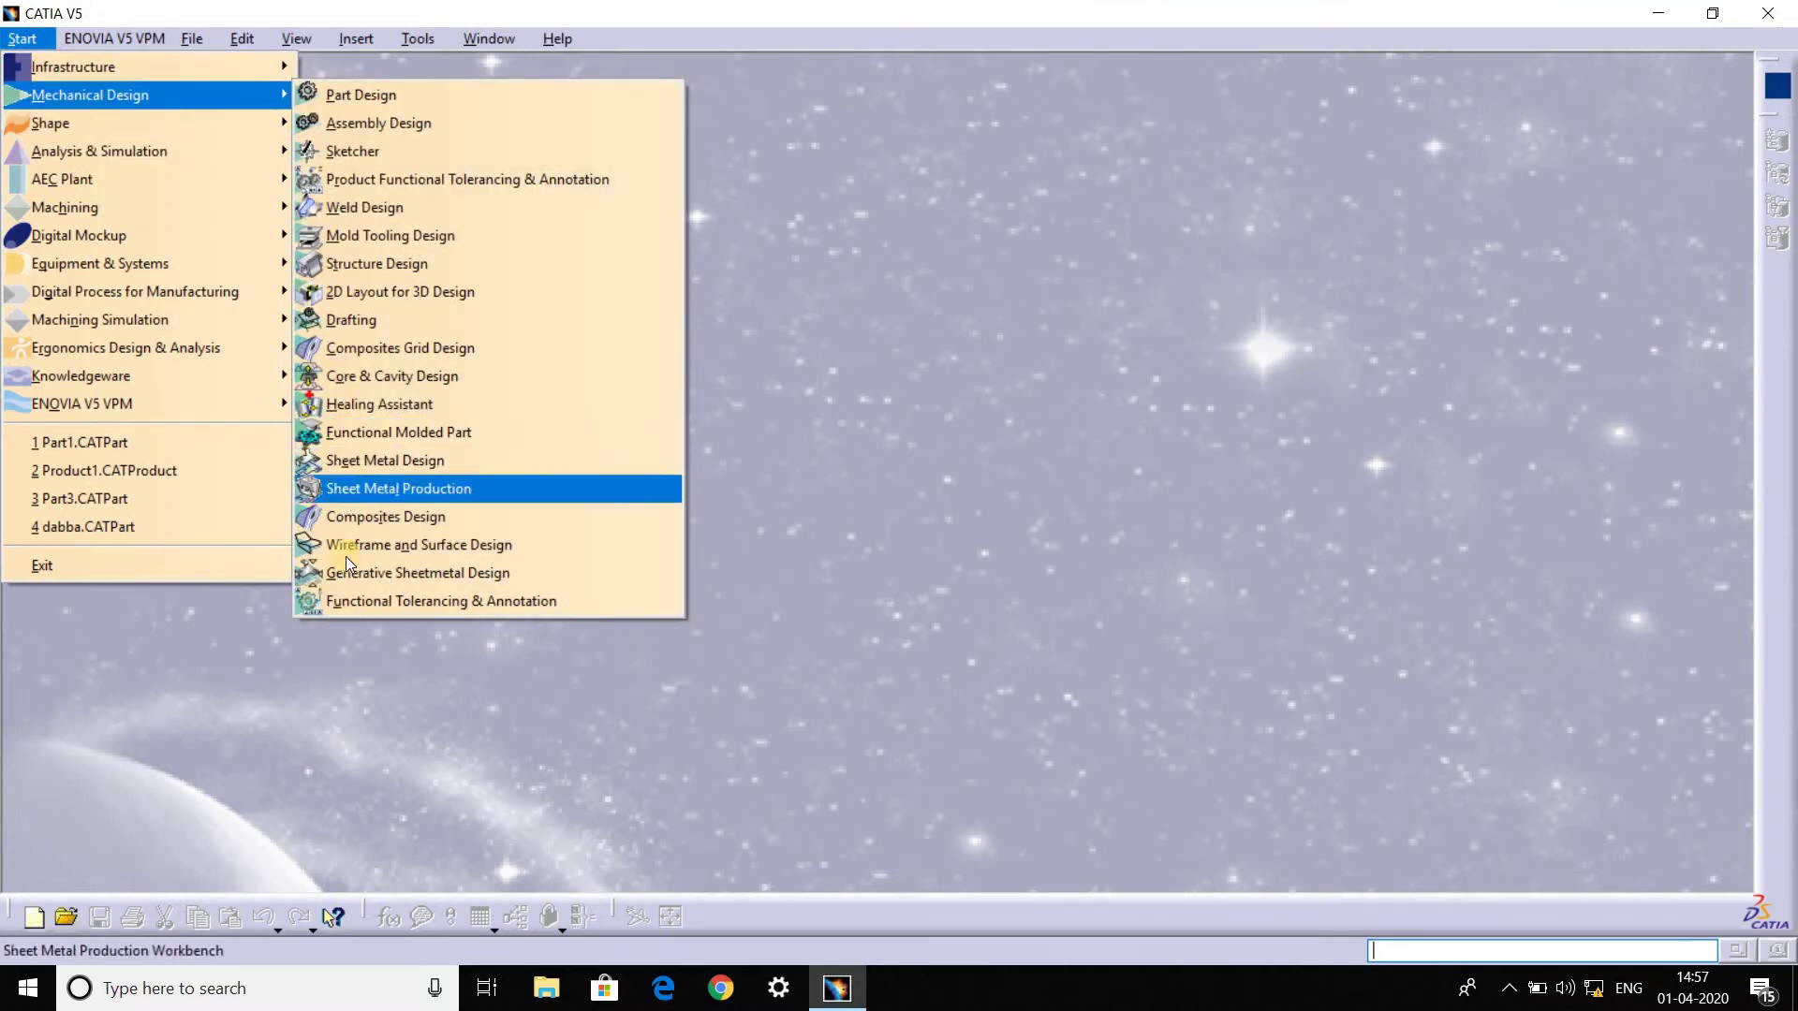
pyautogui.click(393, 572)
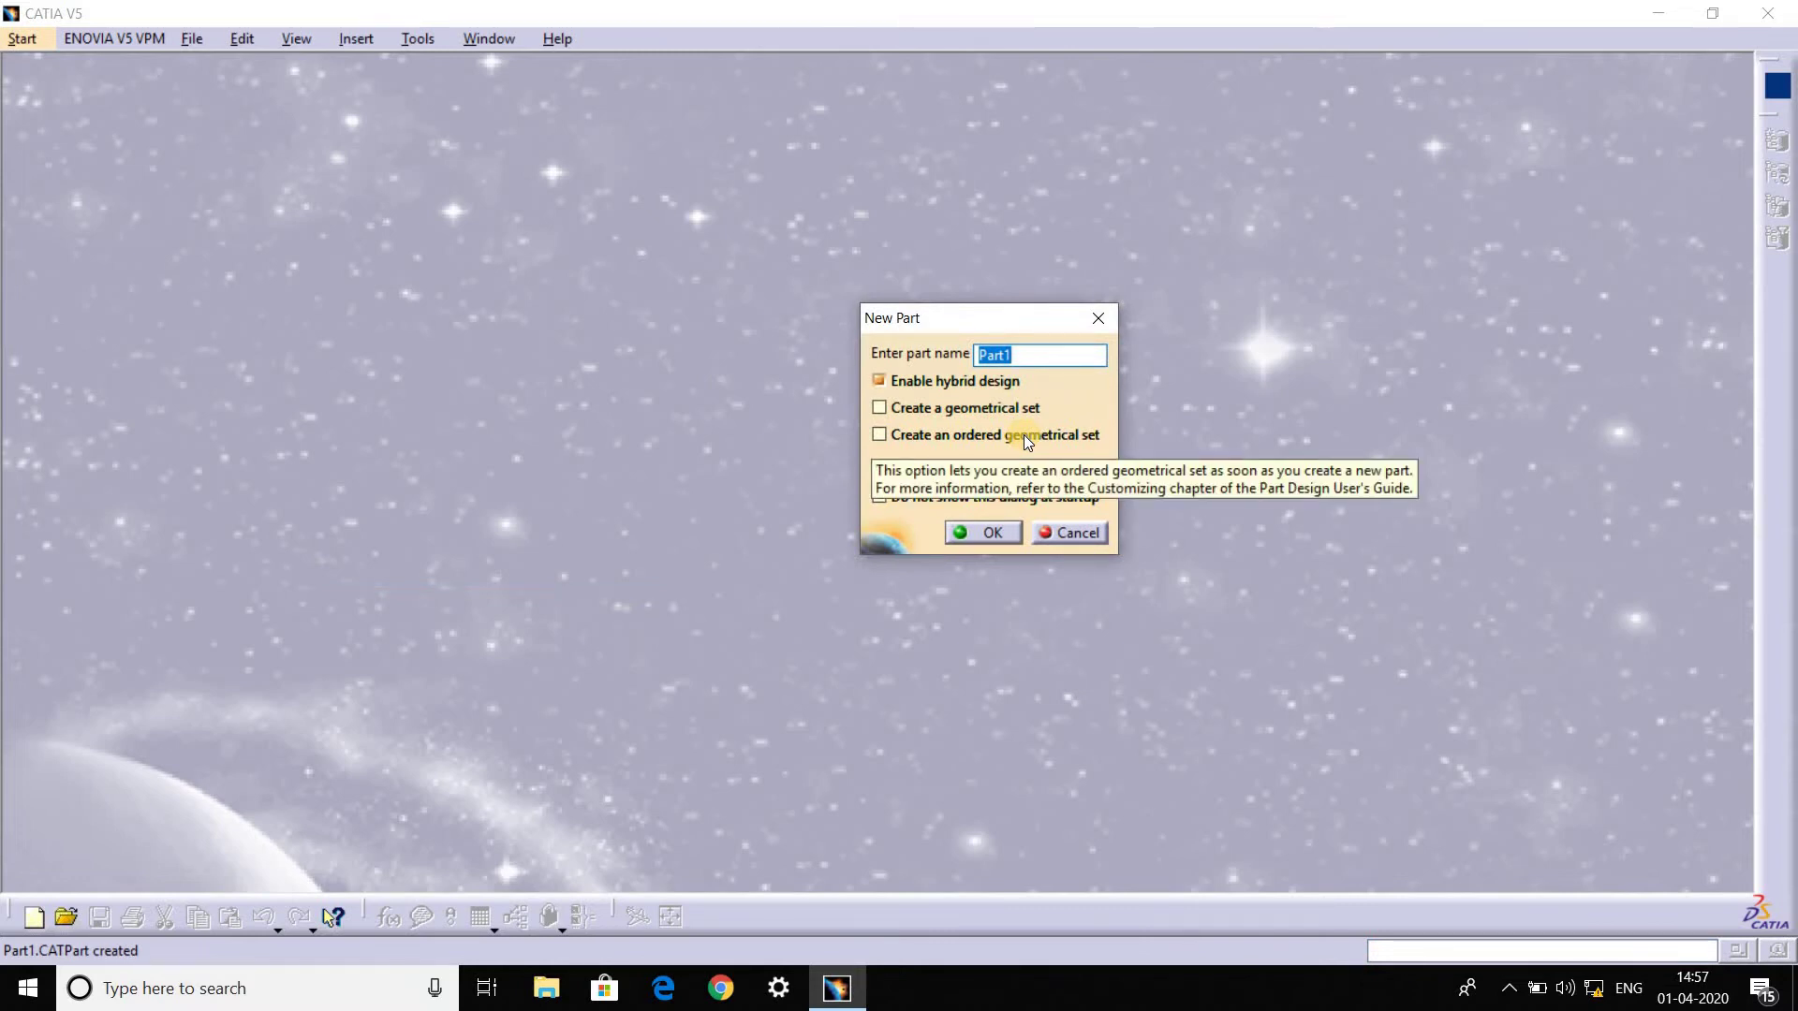
pyautogui.write('tutorial no 4')
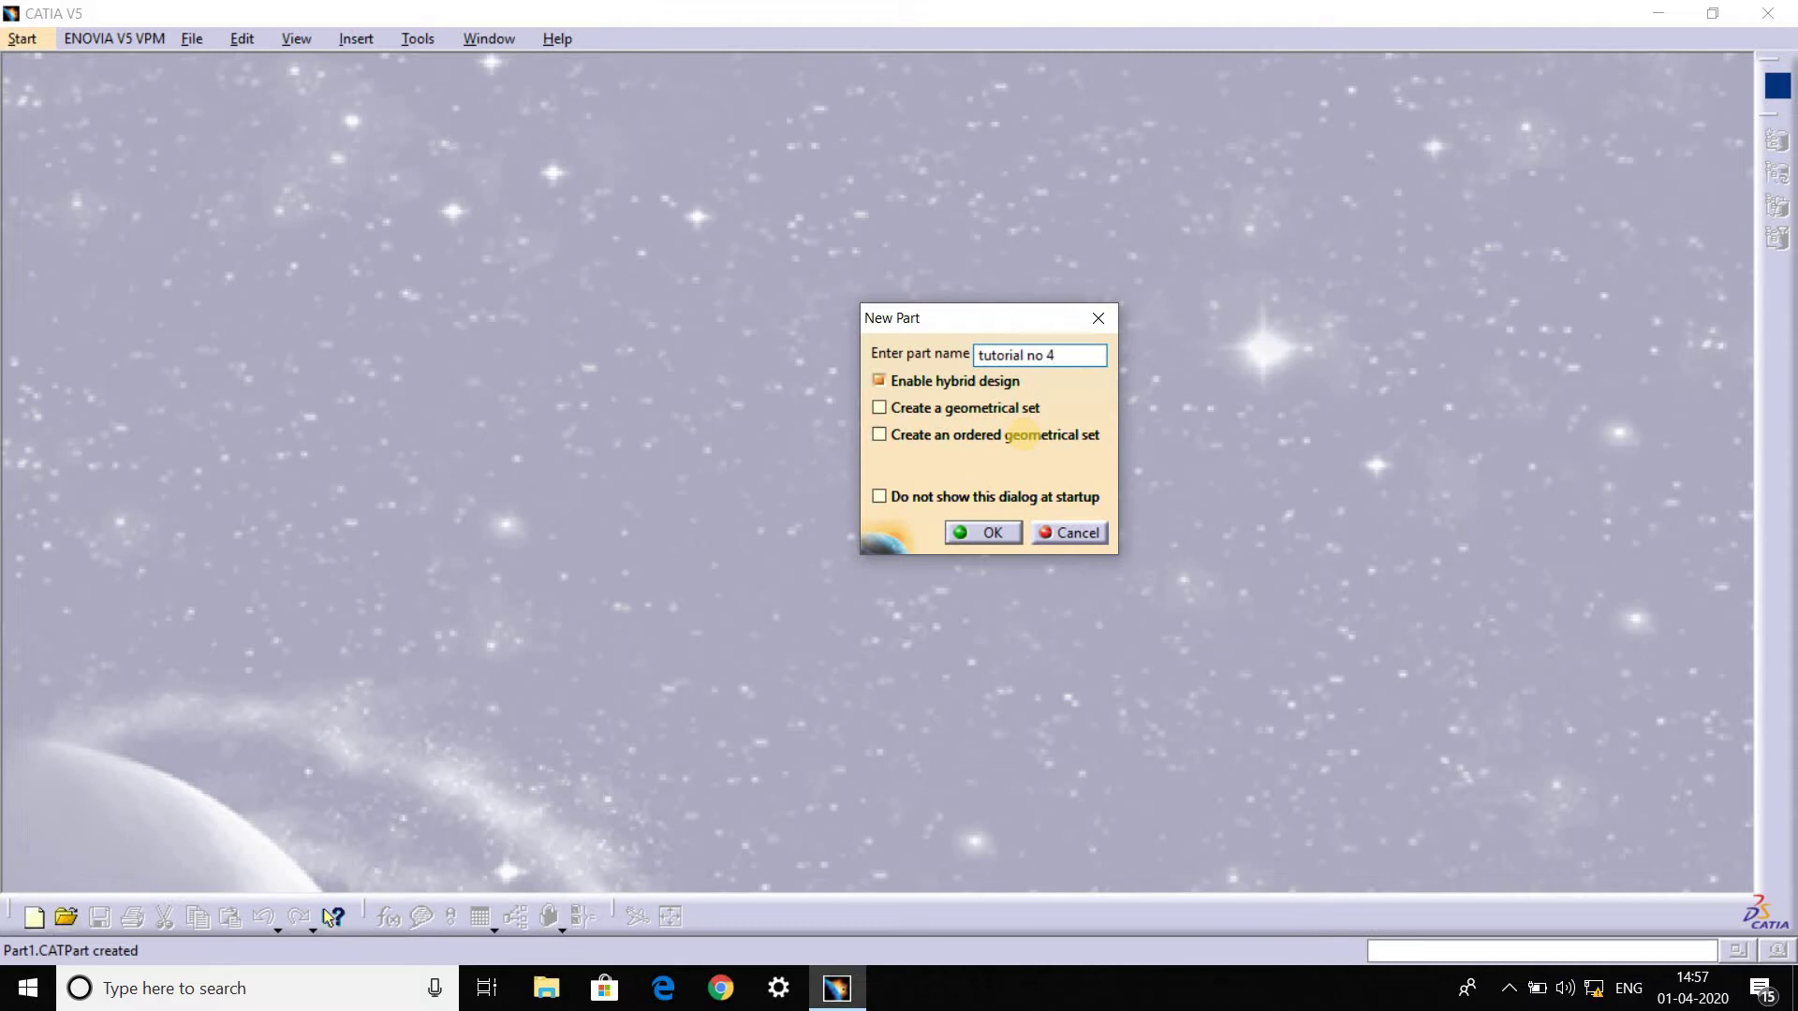
pyautogui.click(981, 532)
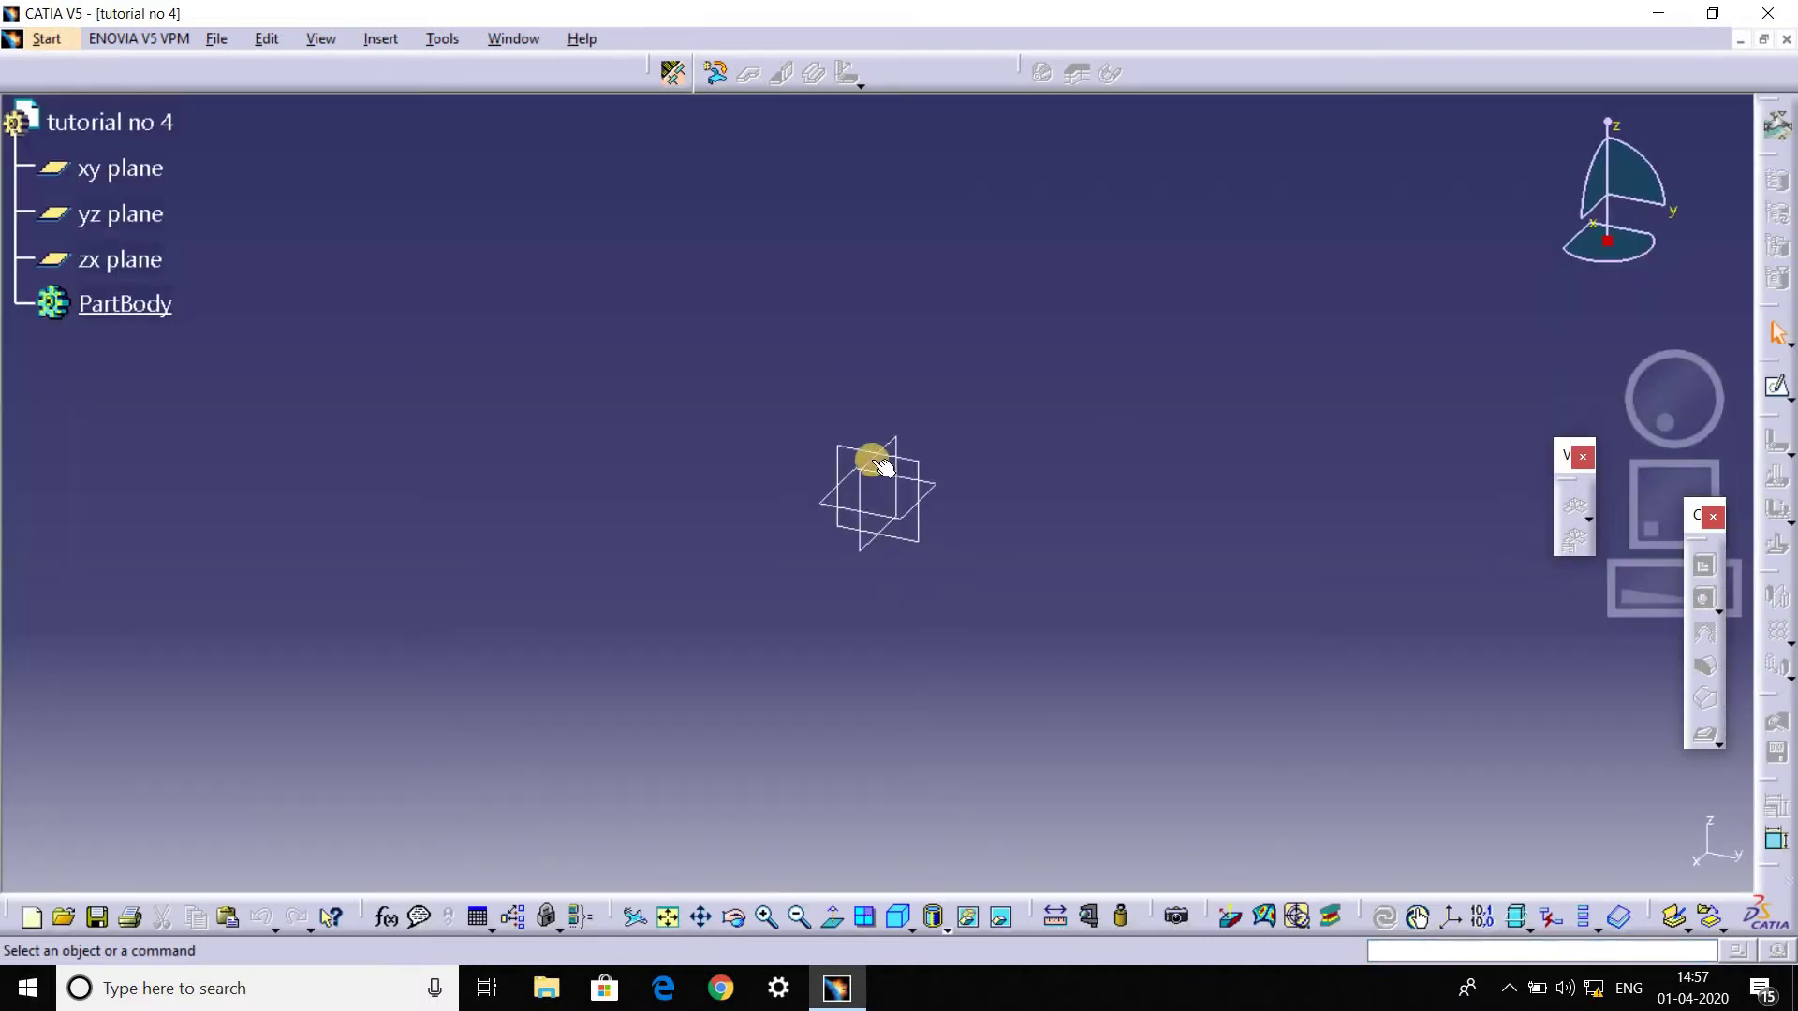
# Add Sheet Metal Parameters with 2mm thickness and 10mm default bend radius.
pyautogui.moveTo(884, 466); pyautogui.dragTo(744, 352, button='middle')
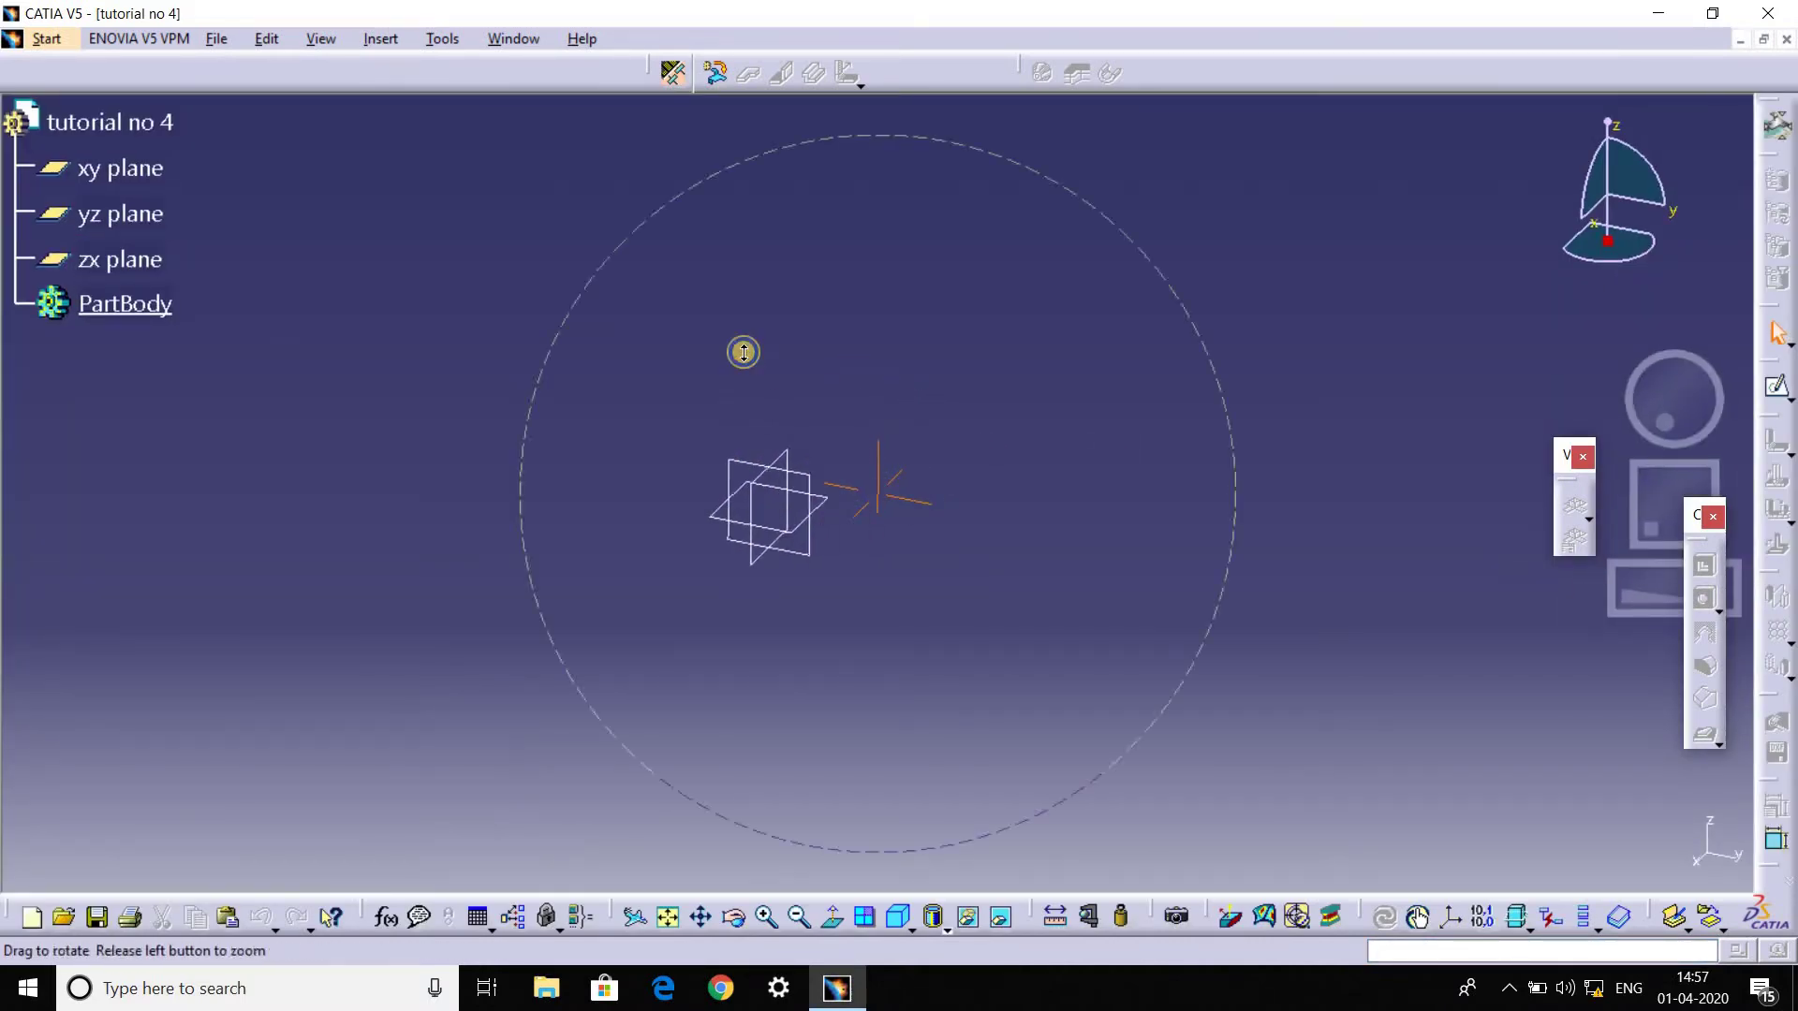
pyautogui.moveTo(728, 268); pyautogui.dragTo(633, 296, button='middle')
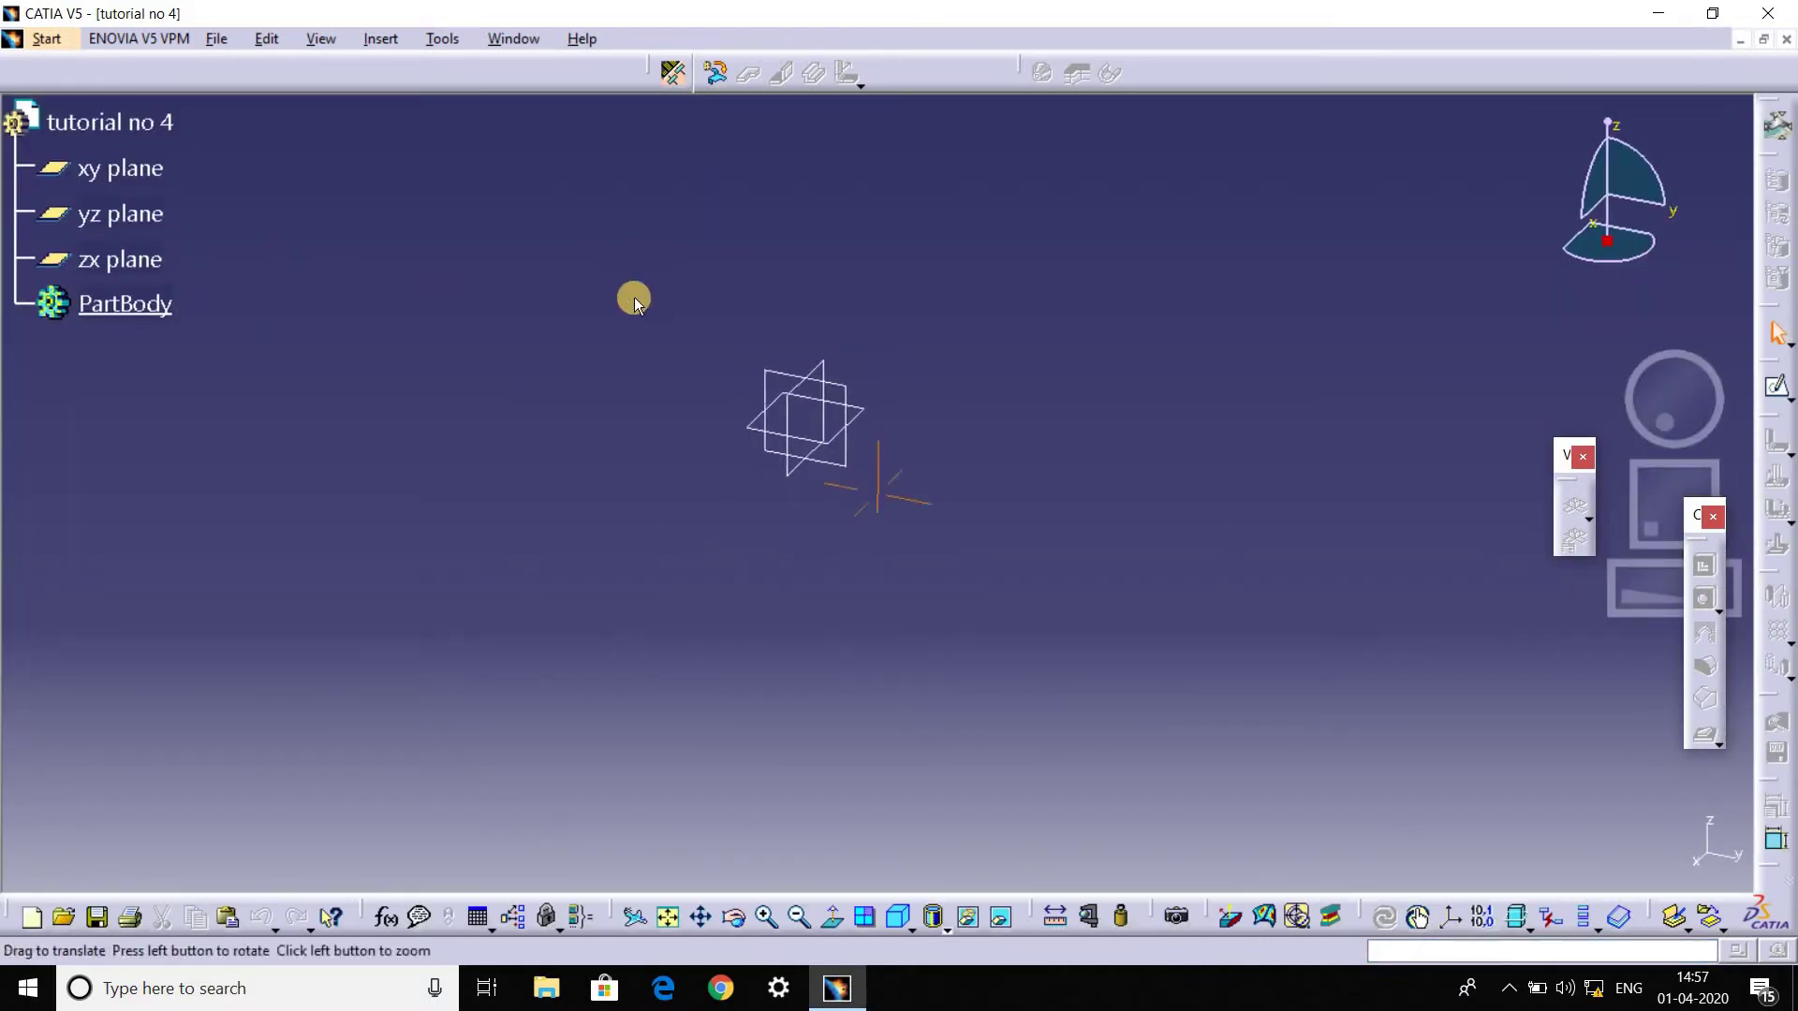
pyautogui.click(672, 82)
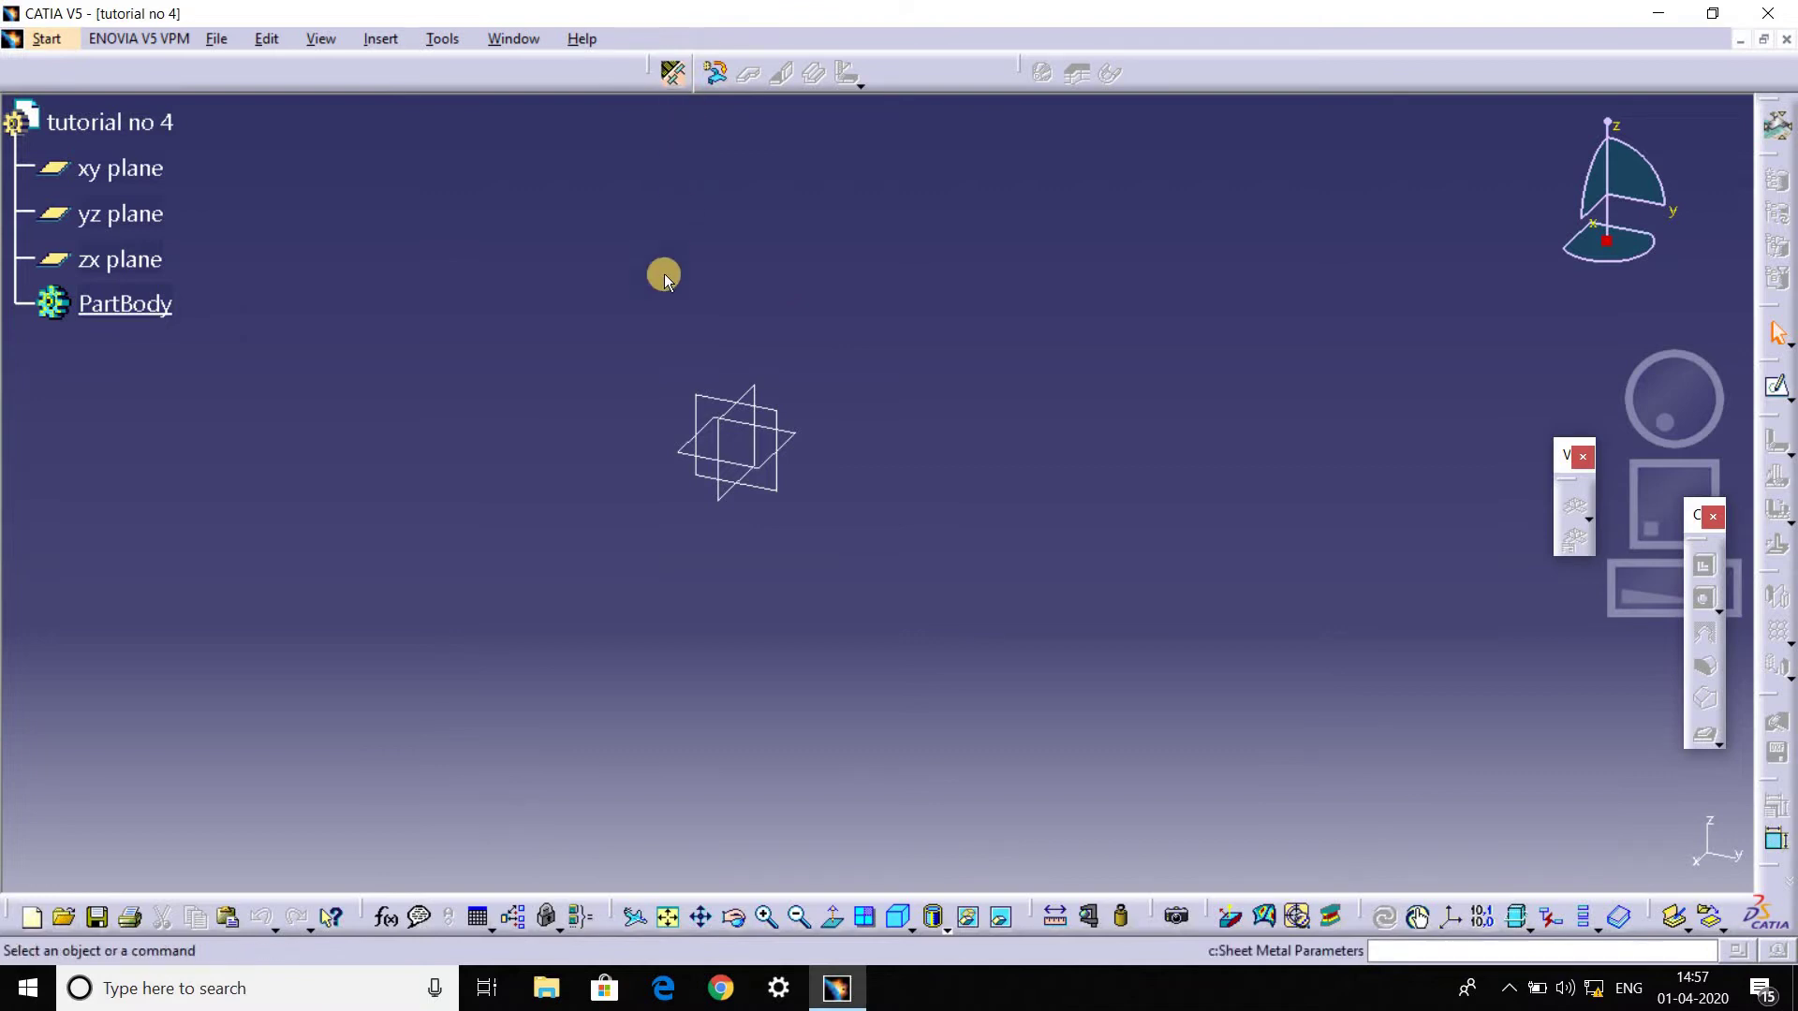
pyautogui.click(672, 73)
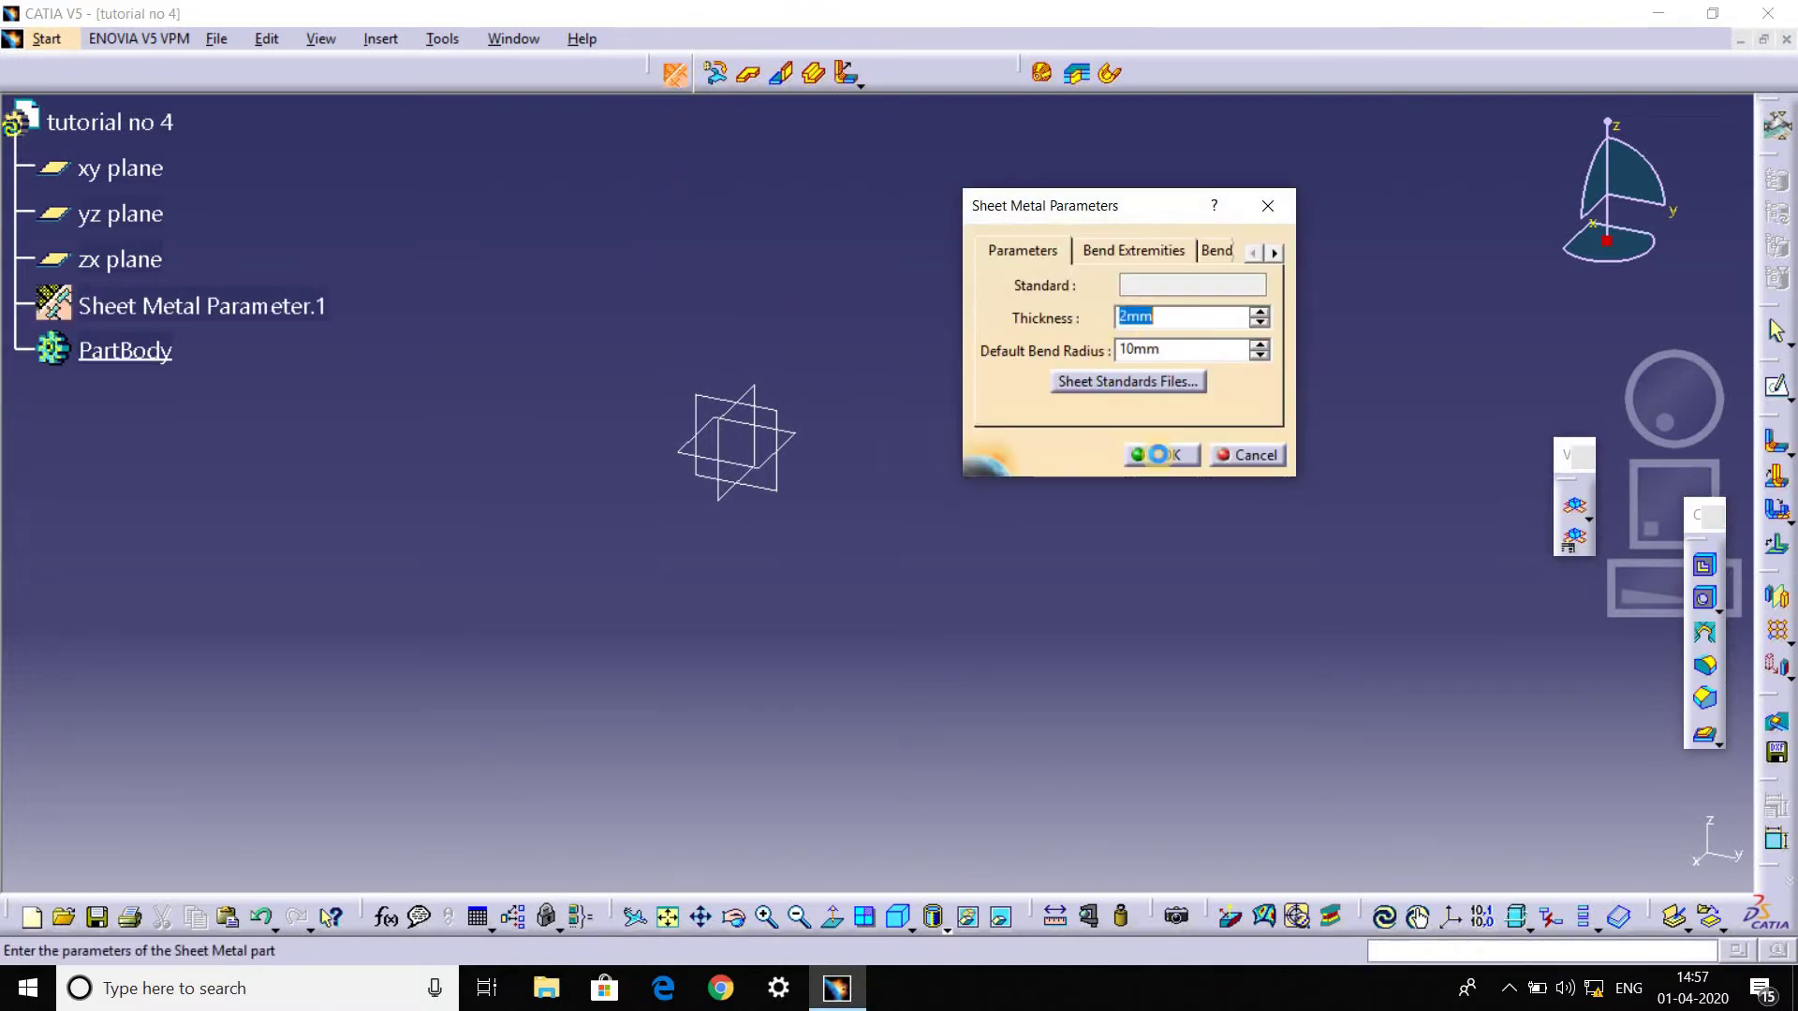
pyautogui.click(1161, 454)
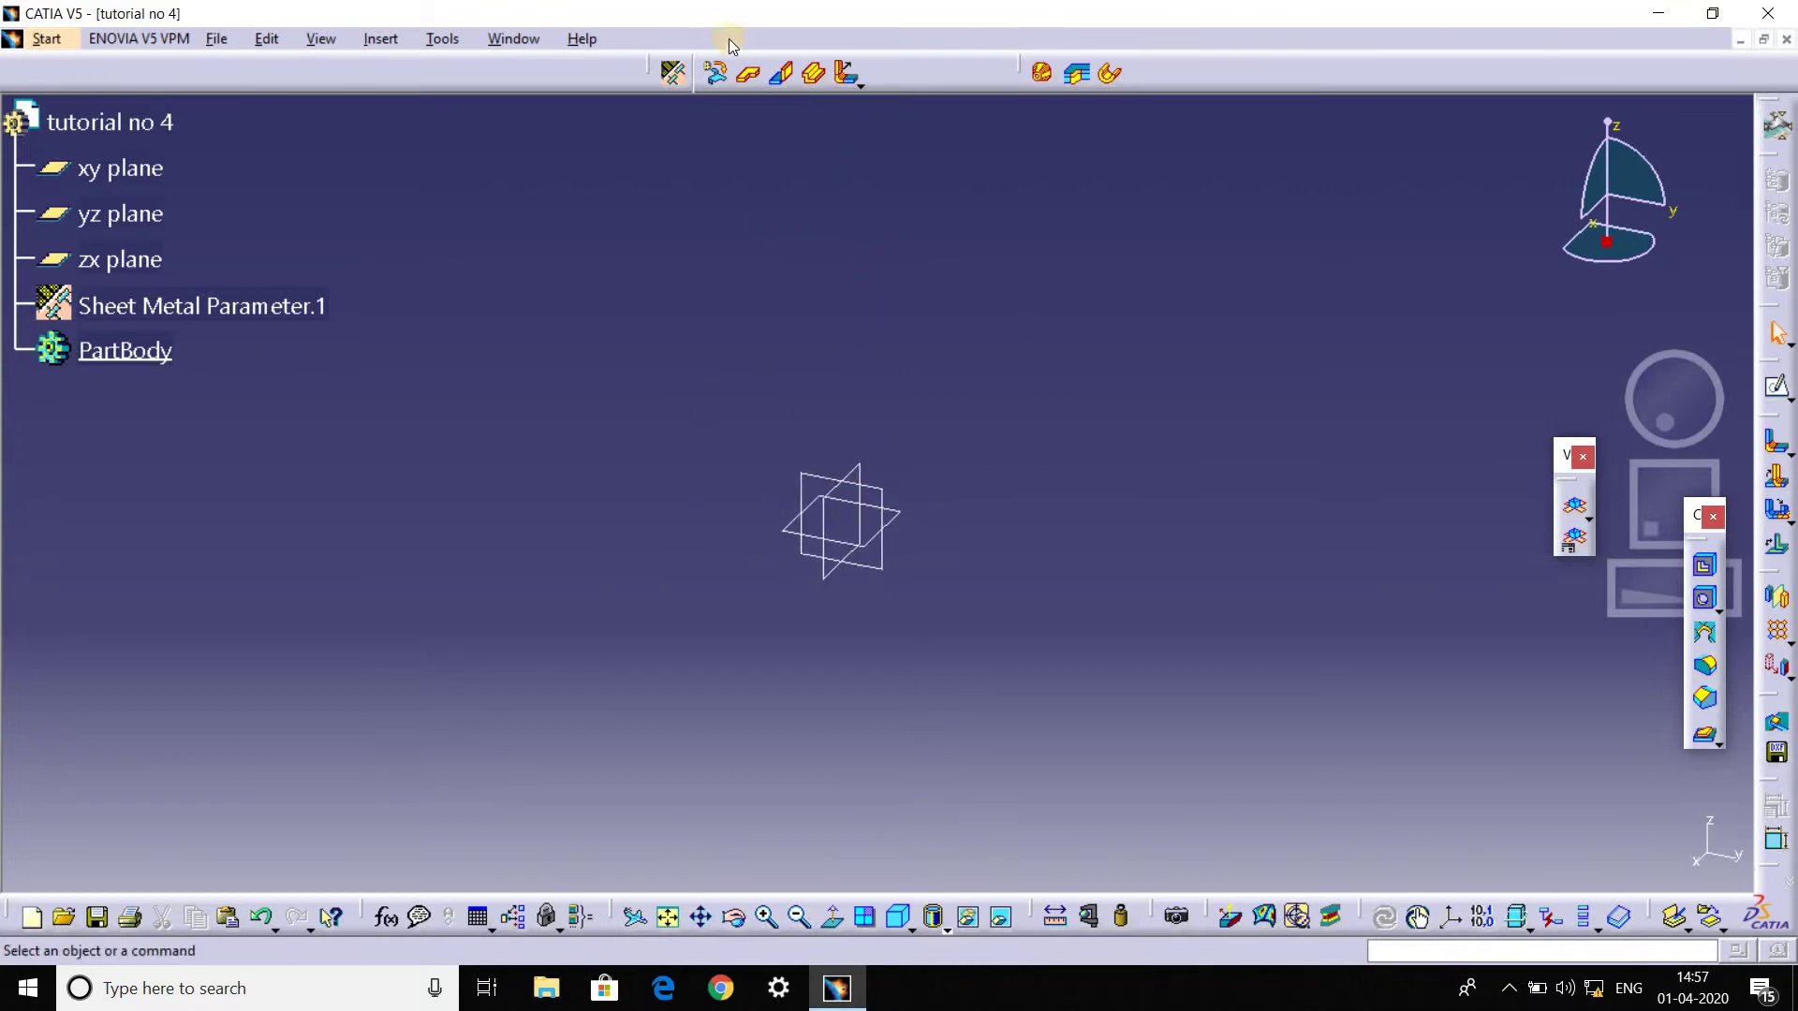
pyautogui.moveTo(646, 73); pyautogui.dragTo(713, 238)
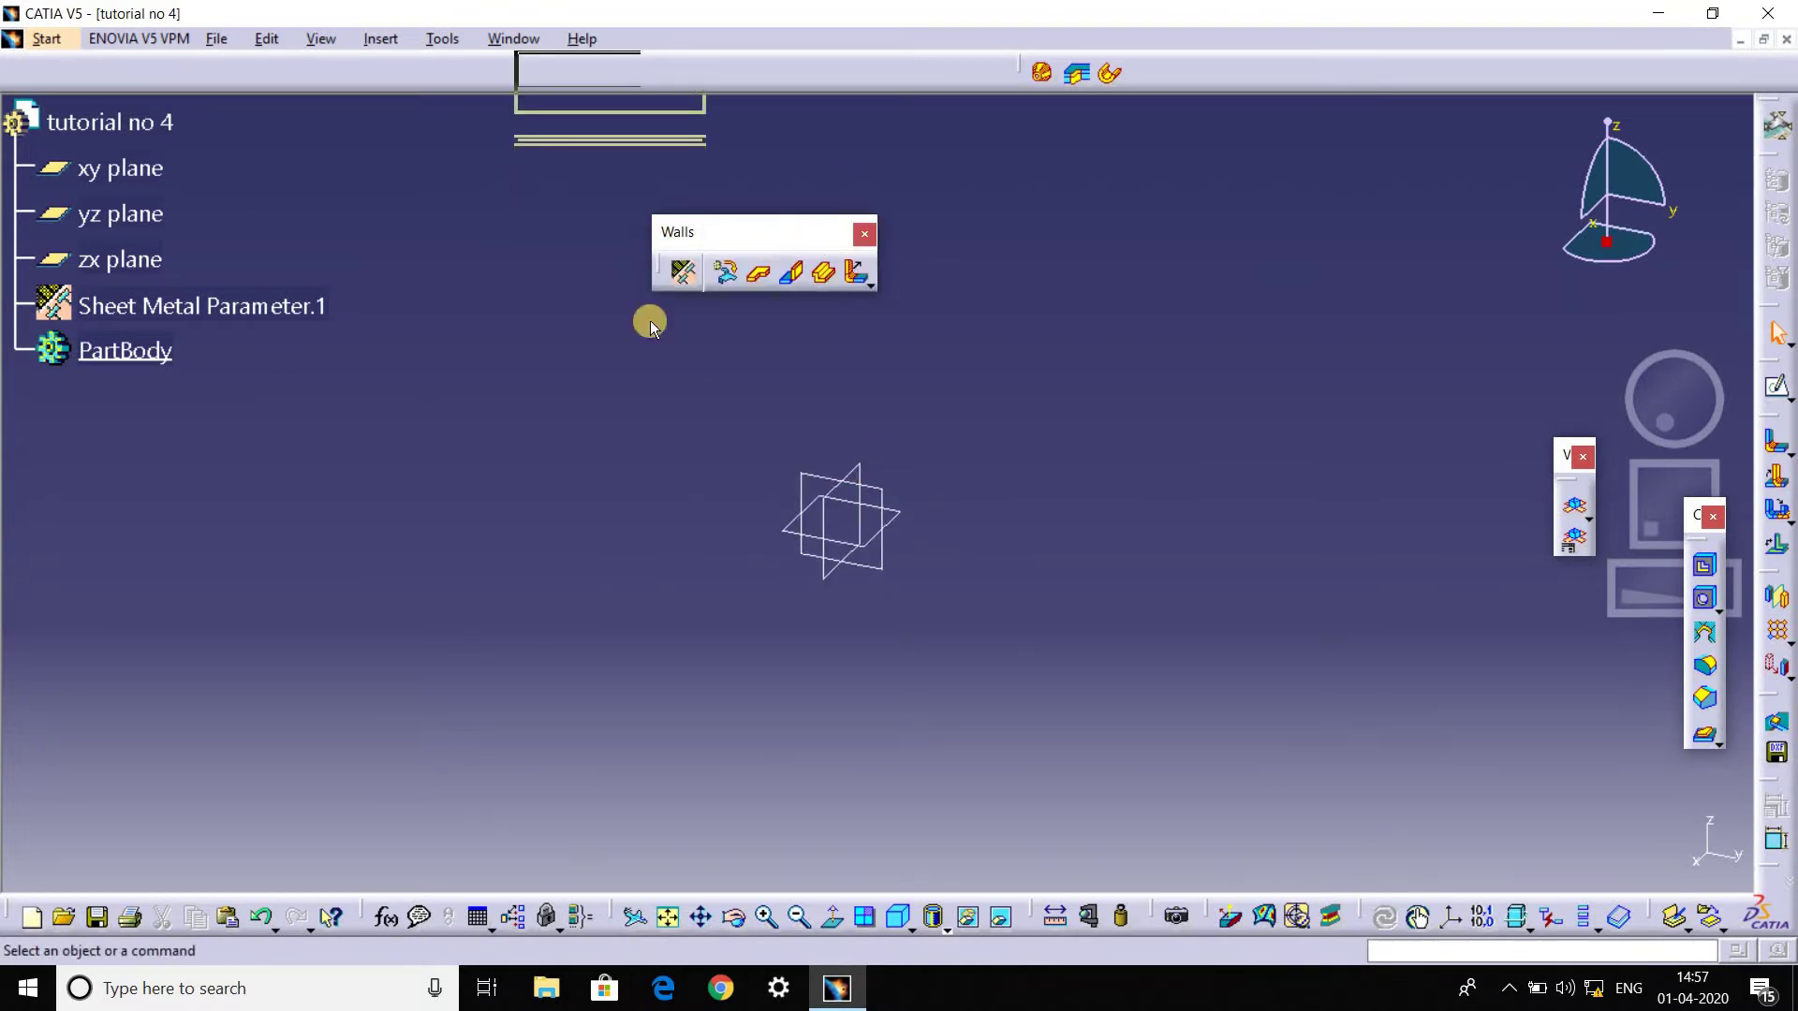
# Float the Rolled Walls toolbar and preview the Surfacic Hopper type, then cancel the Hopper dialog.
pyautogui.moveTo(1030, 88); pyautogui.dragTo(1083, 297)
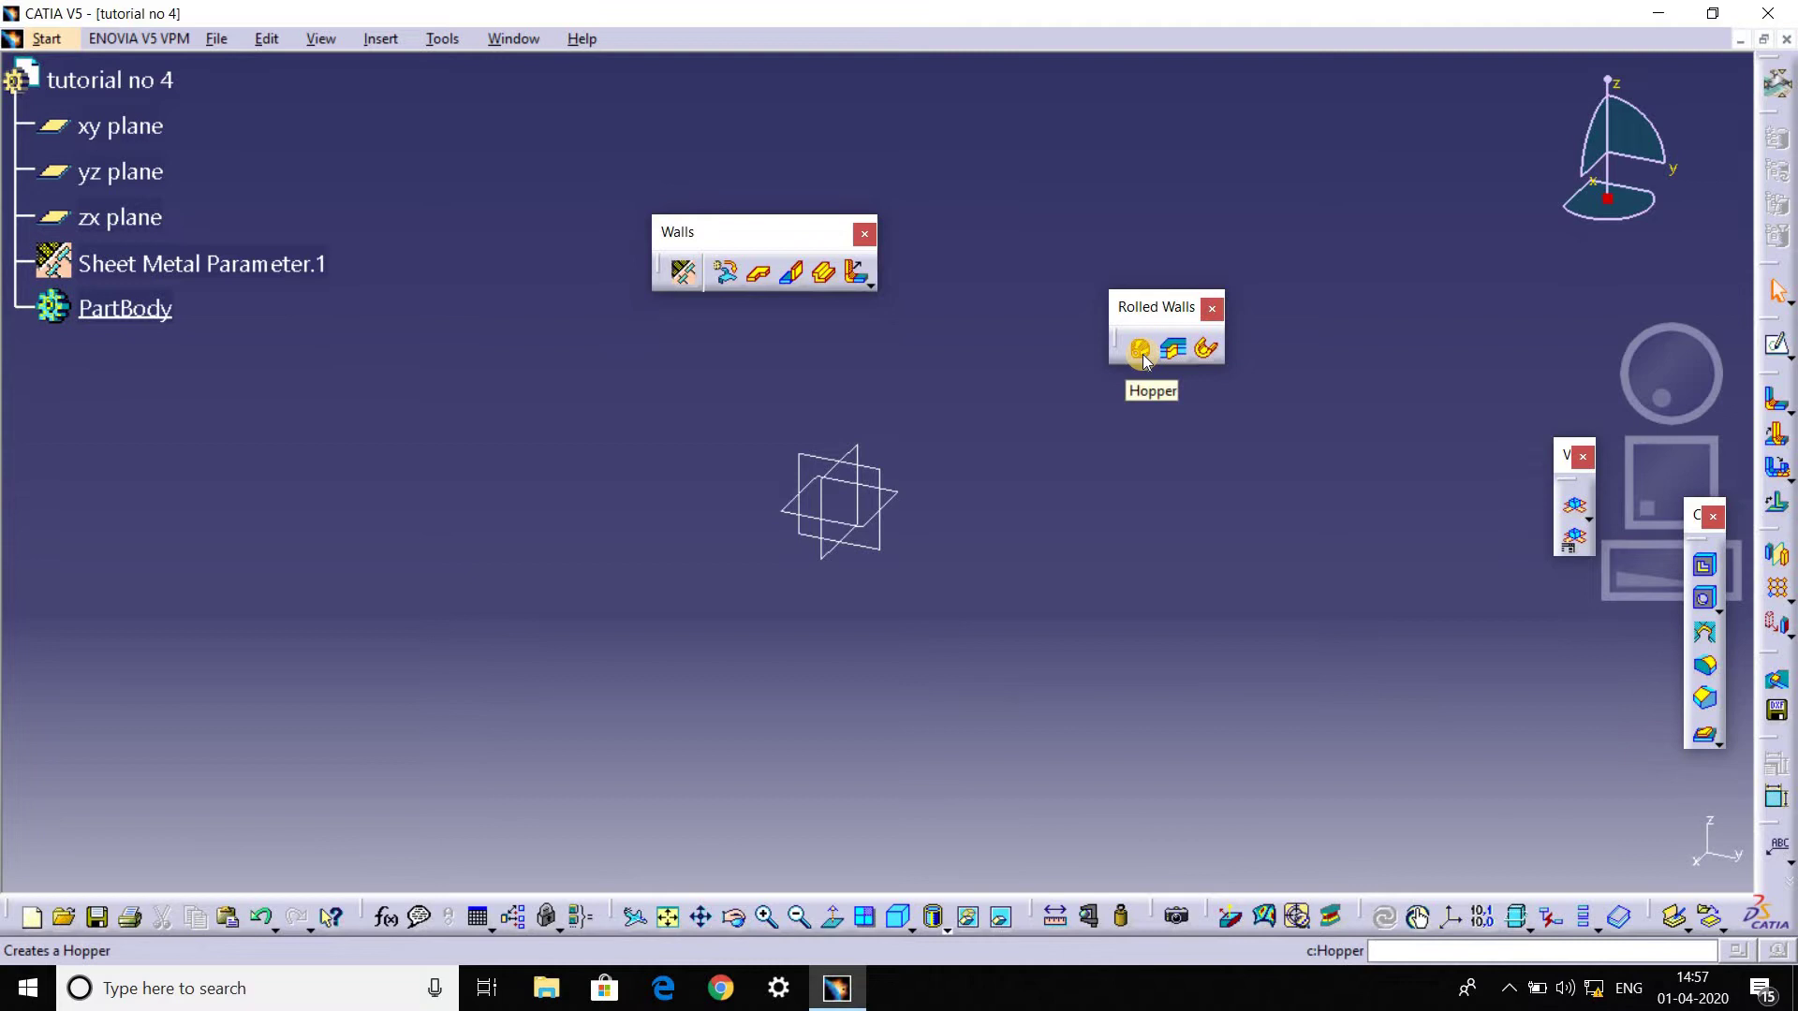
pyautogui.click(1140, 351)
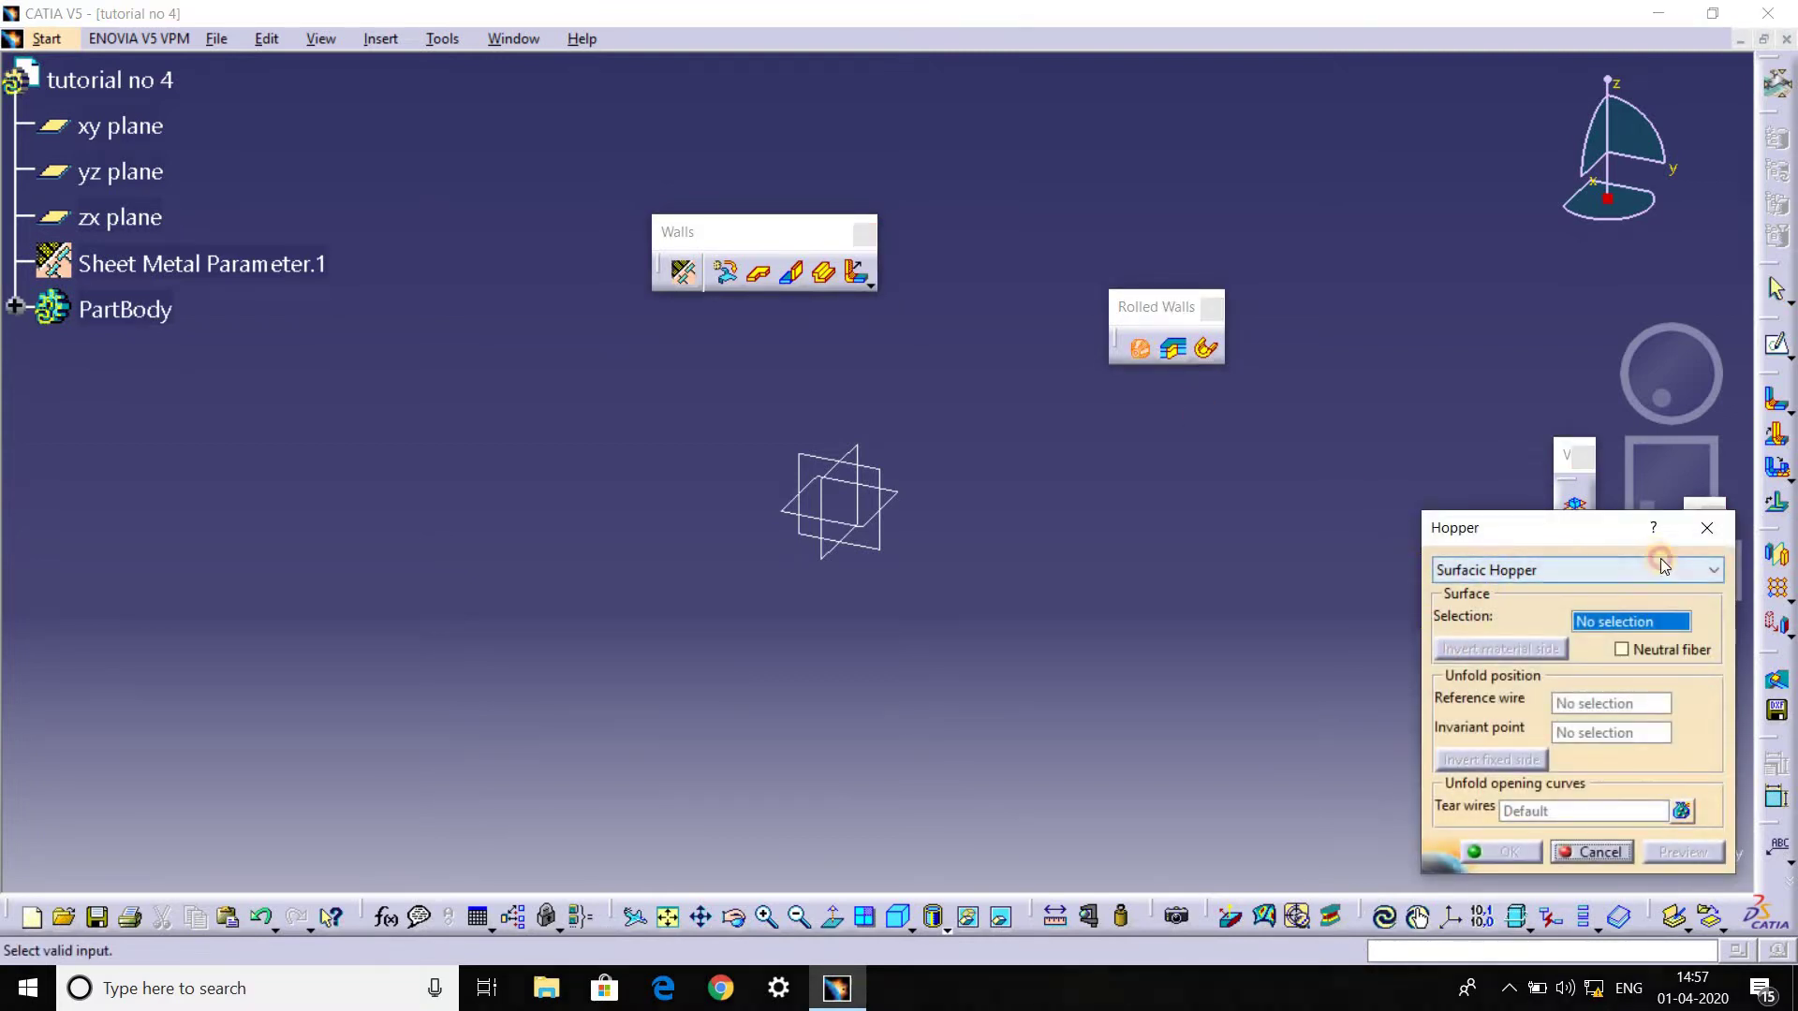
pyautogui.click(1561, 569)
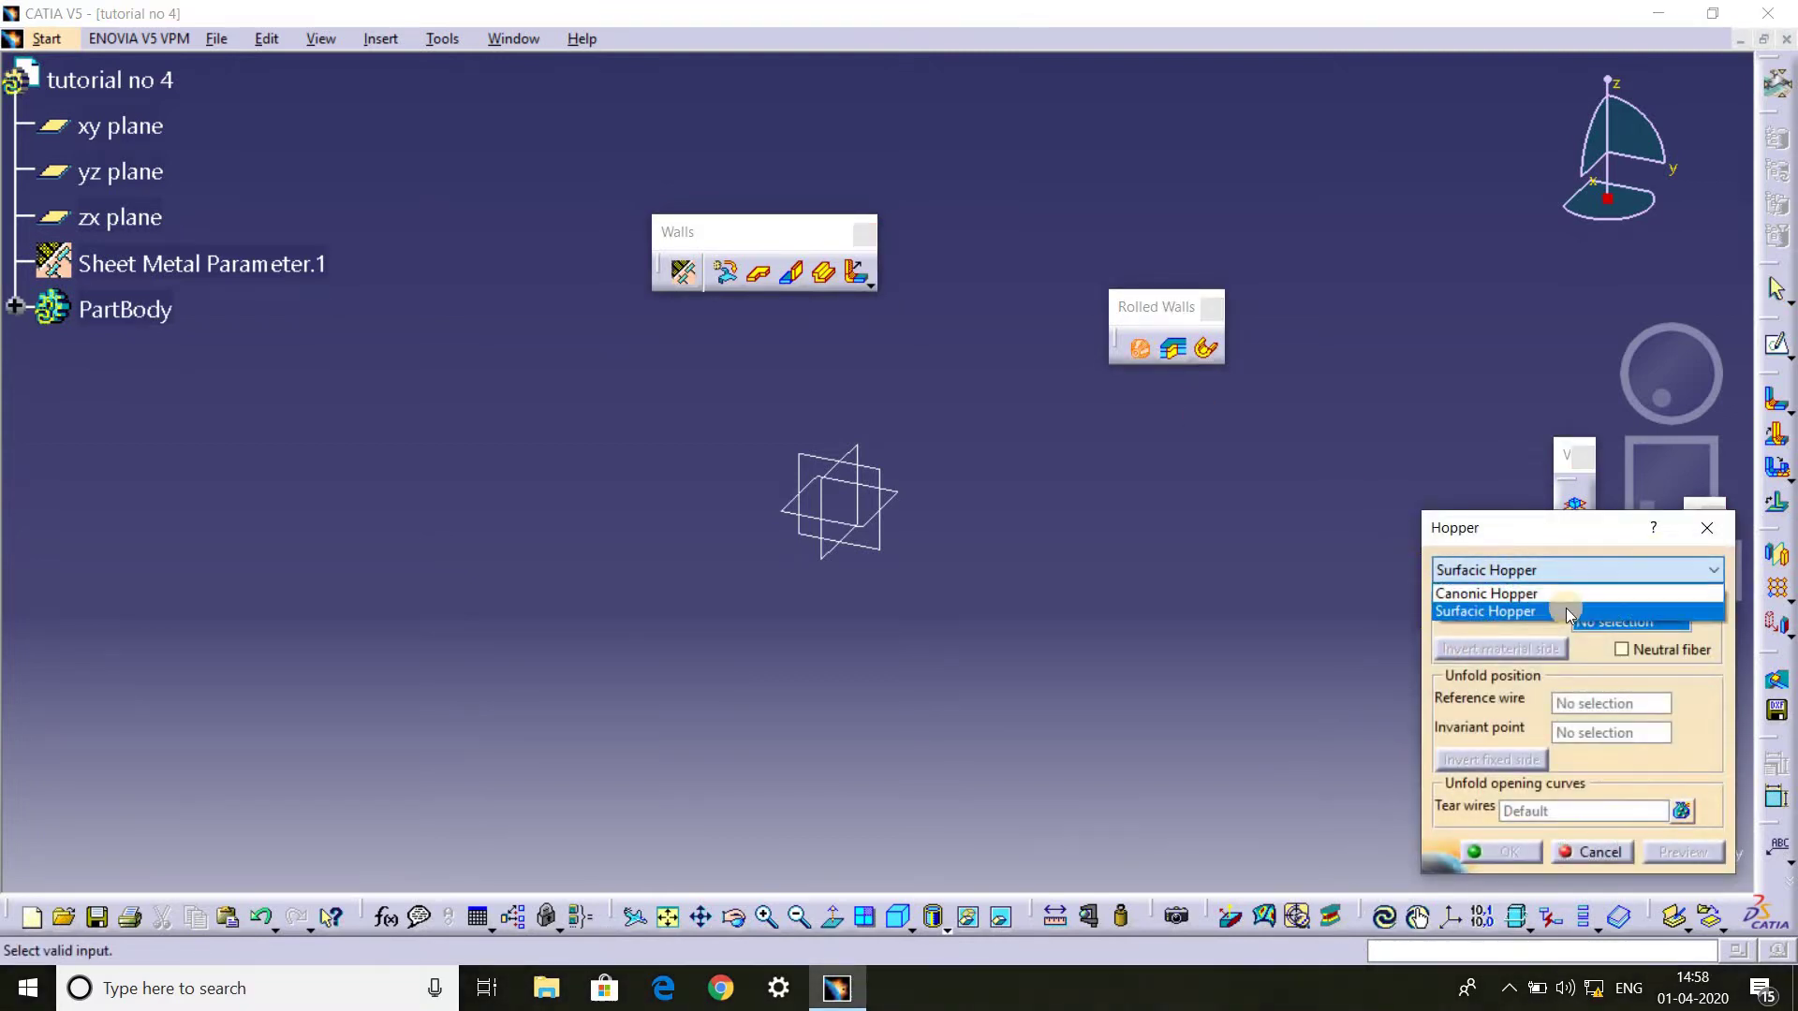
pyautogui.click(1514, 615)
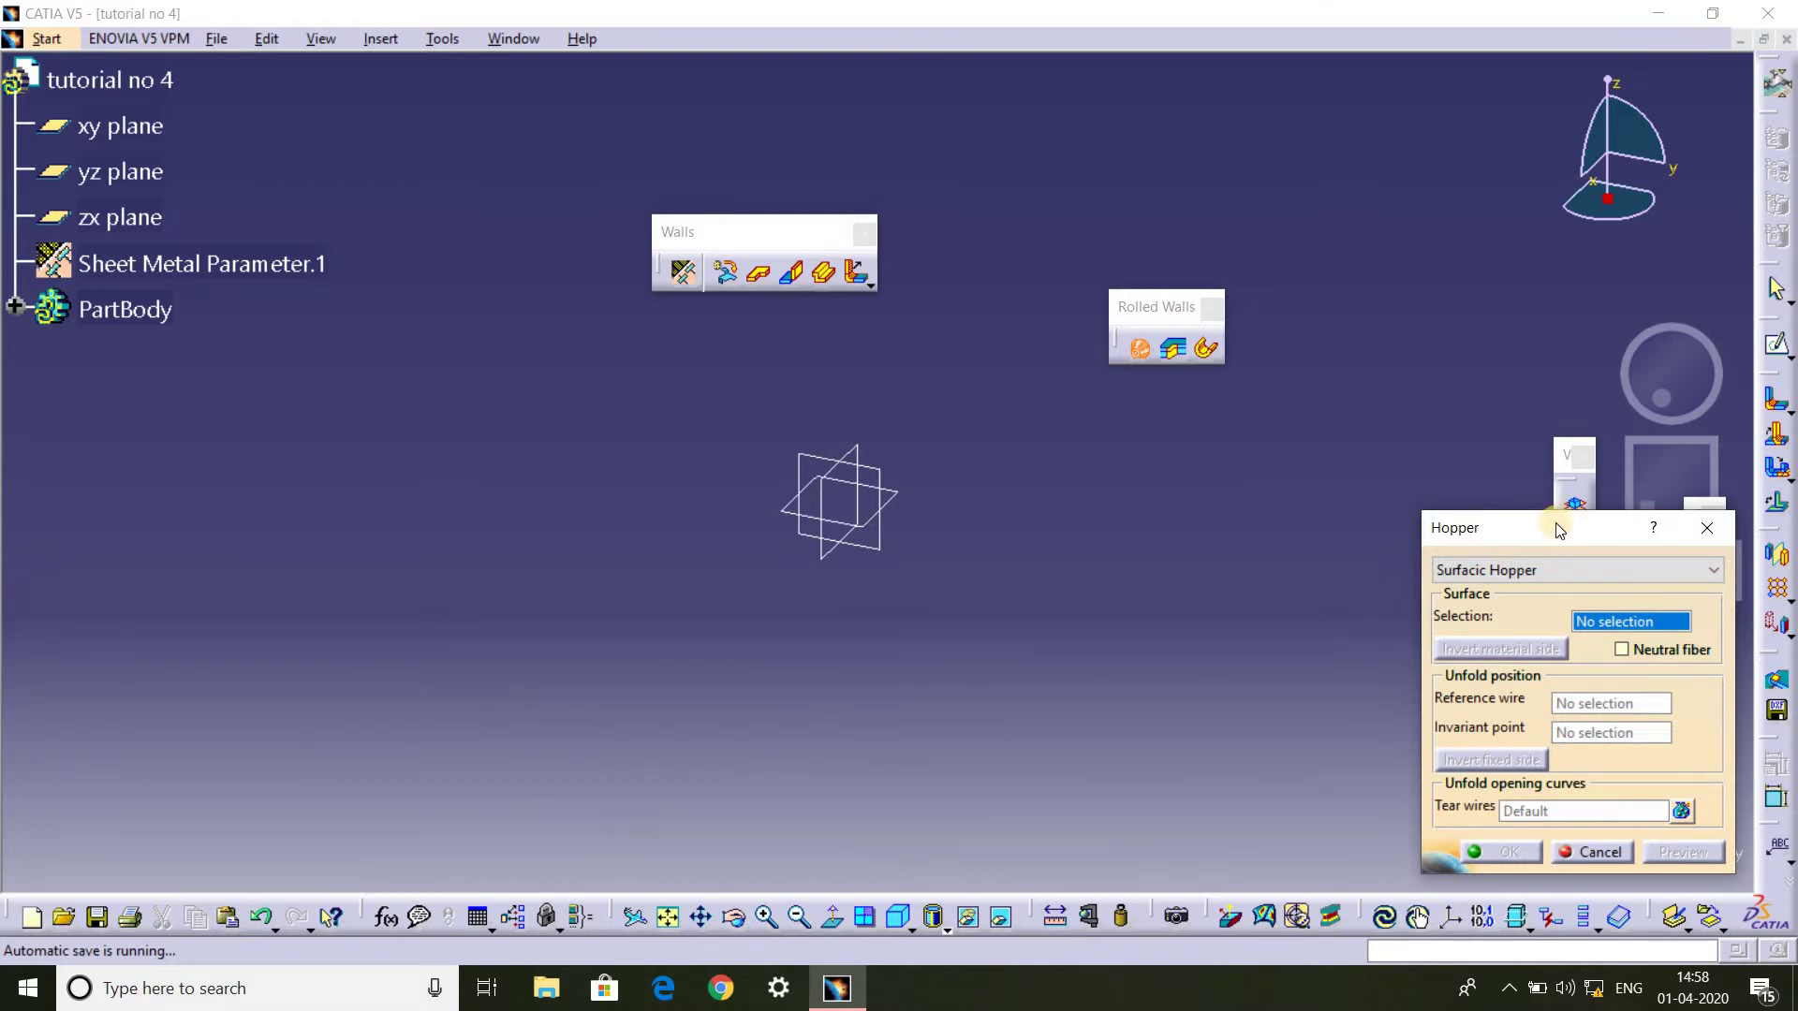
pyautogui.click(1704, 530)
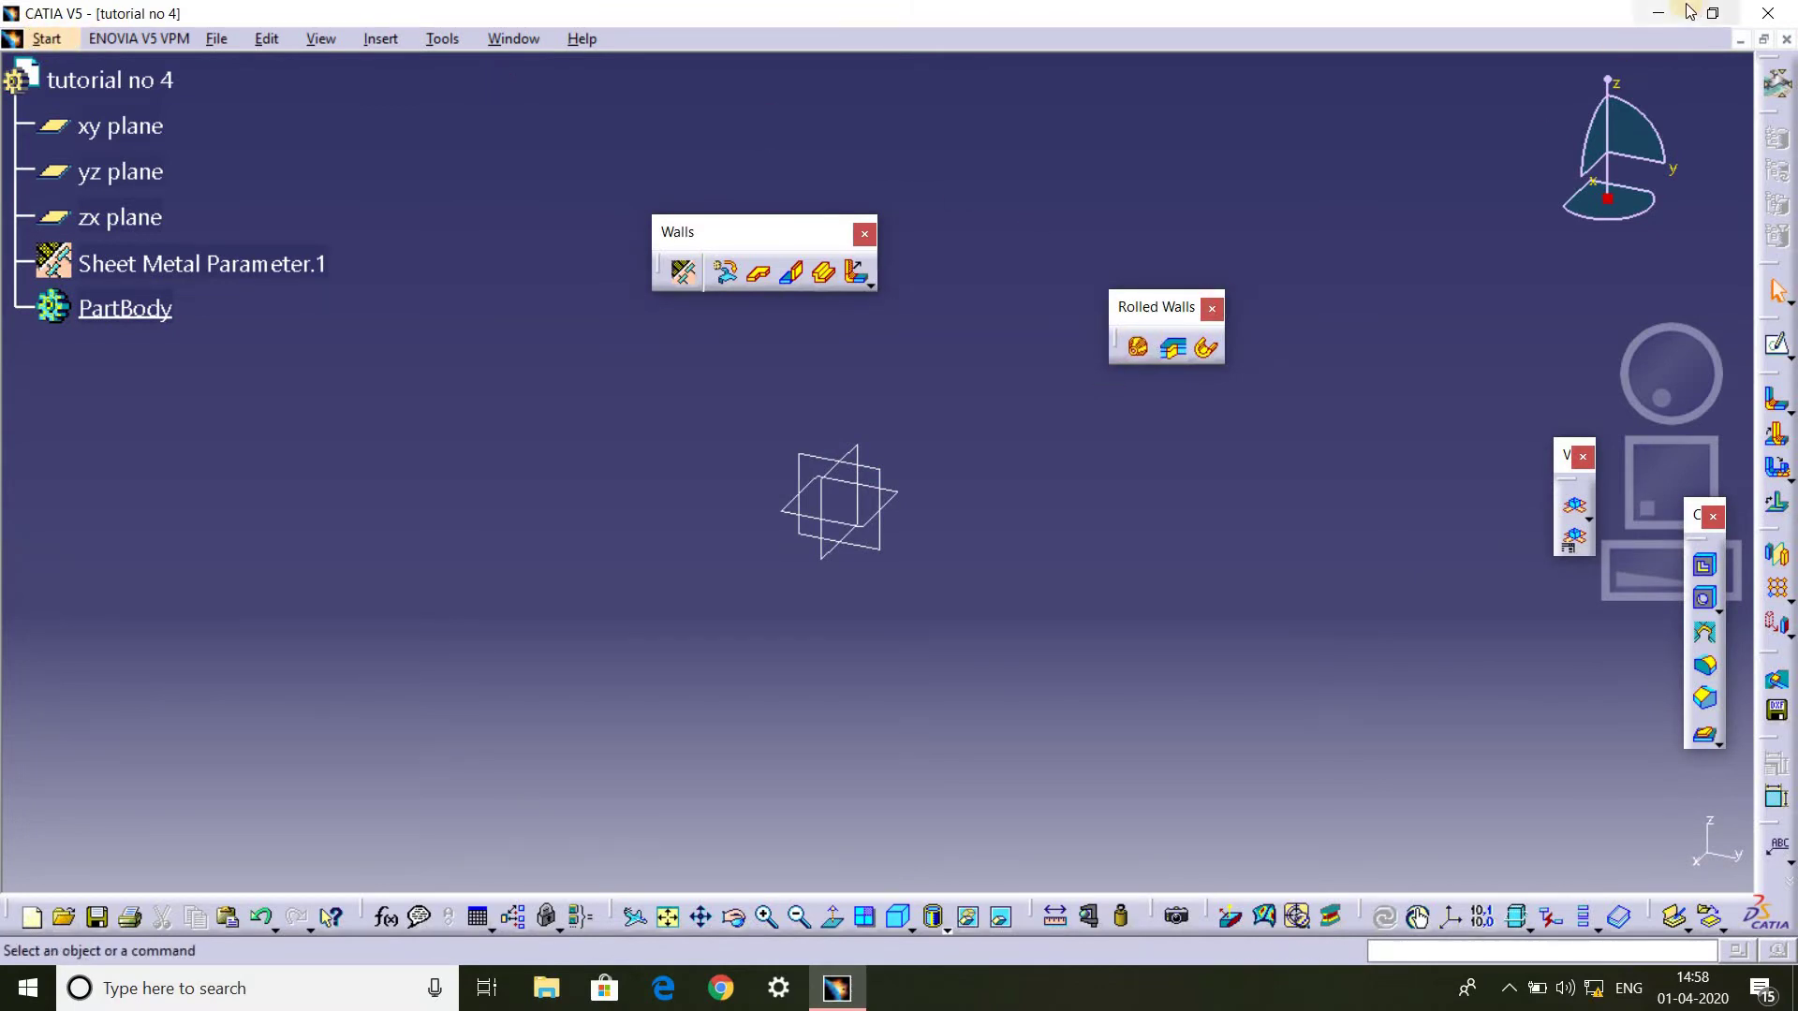
# View the two-conical-hopper reference image in Paint, then close it without saving.
pyautogui.click(1658, 13)
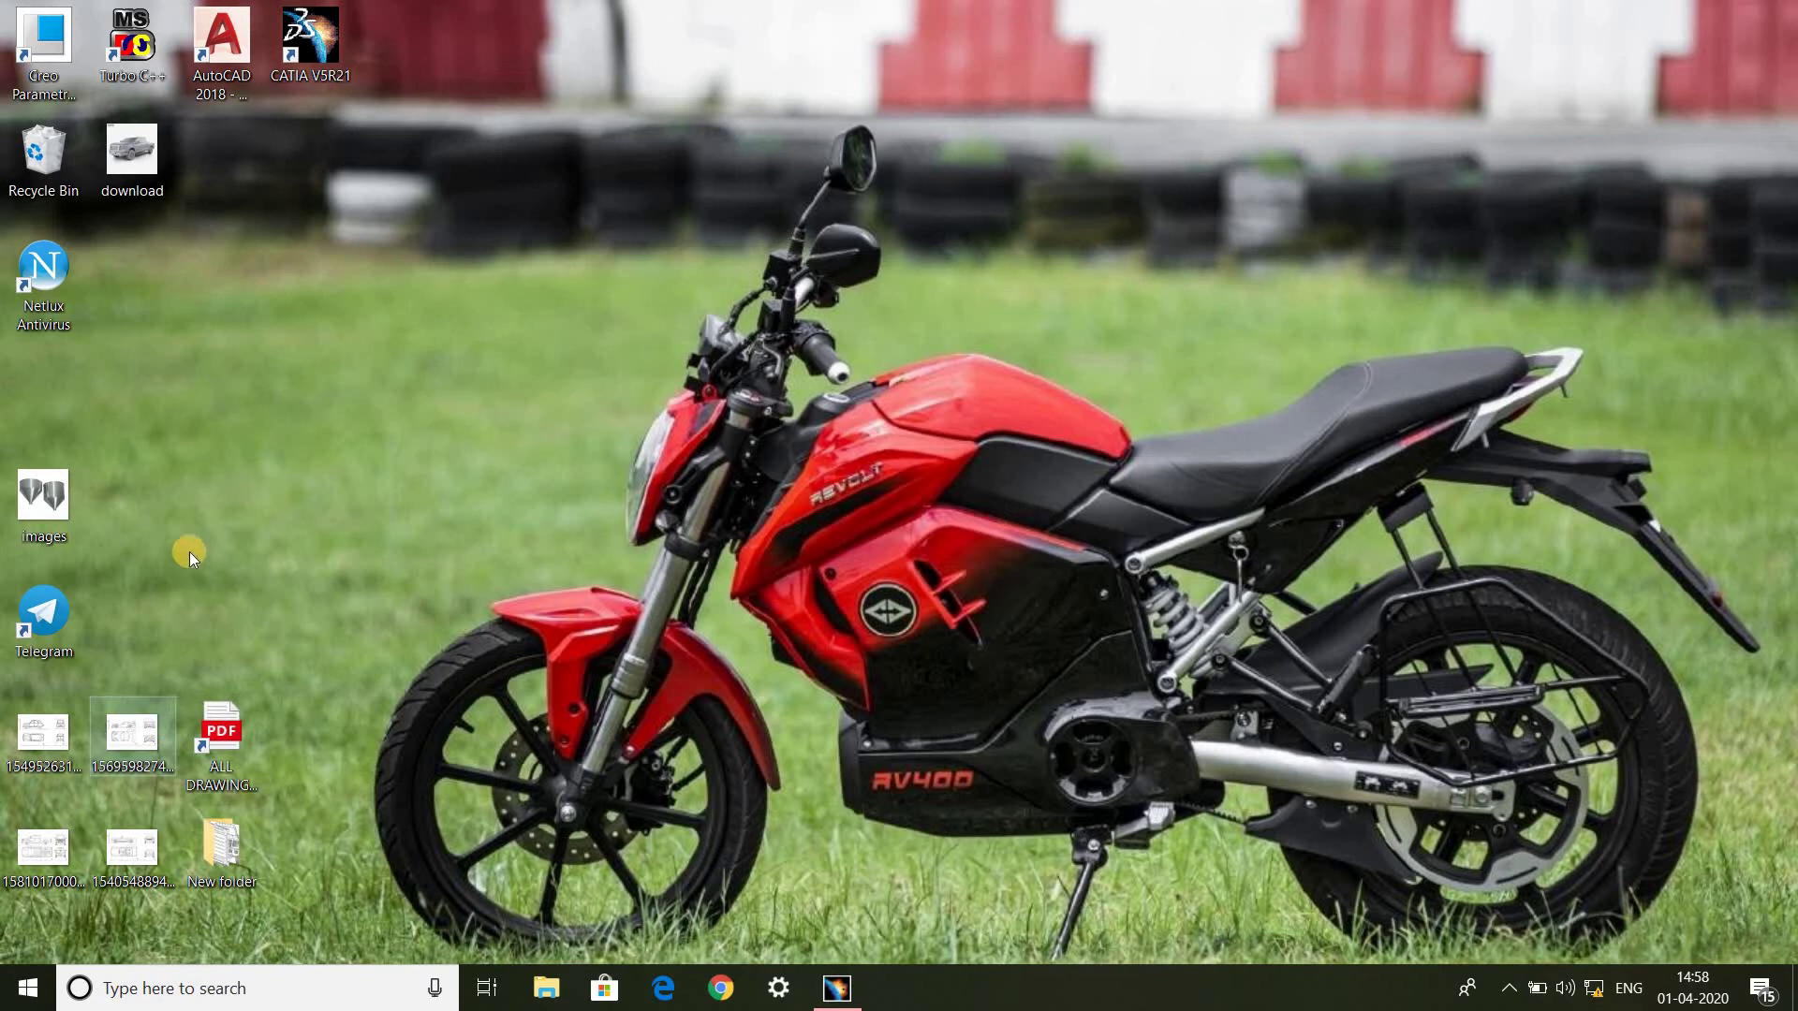
pyautogui.doubleClick(38, 519)
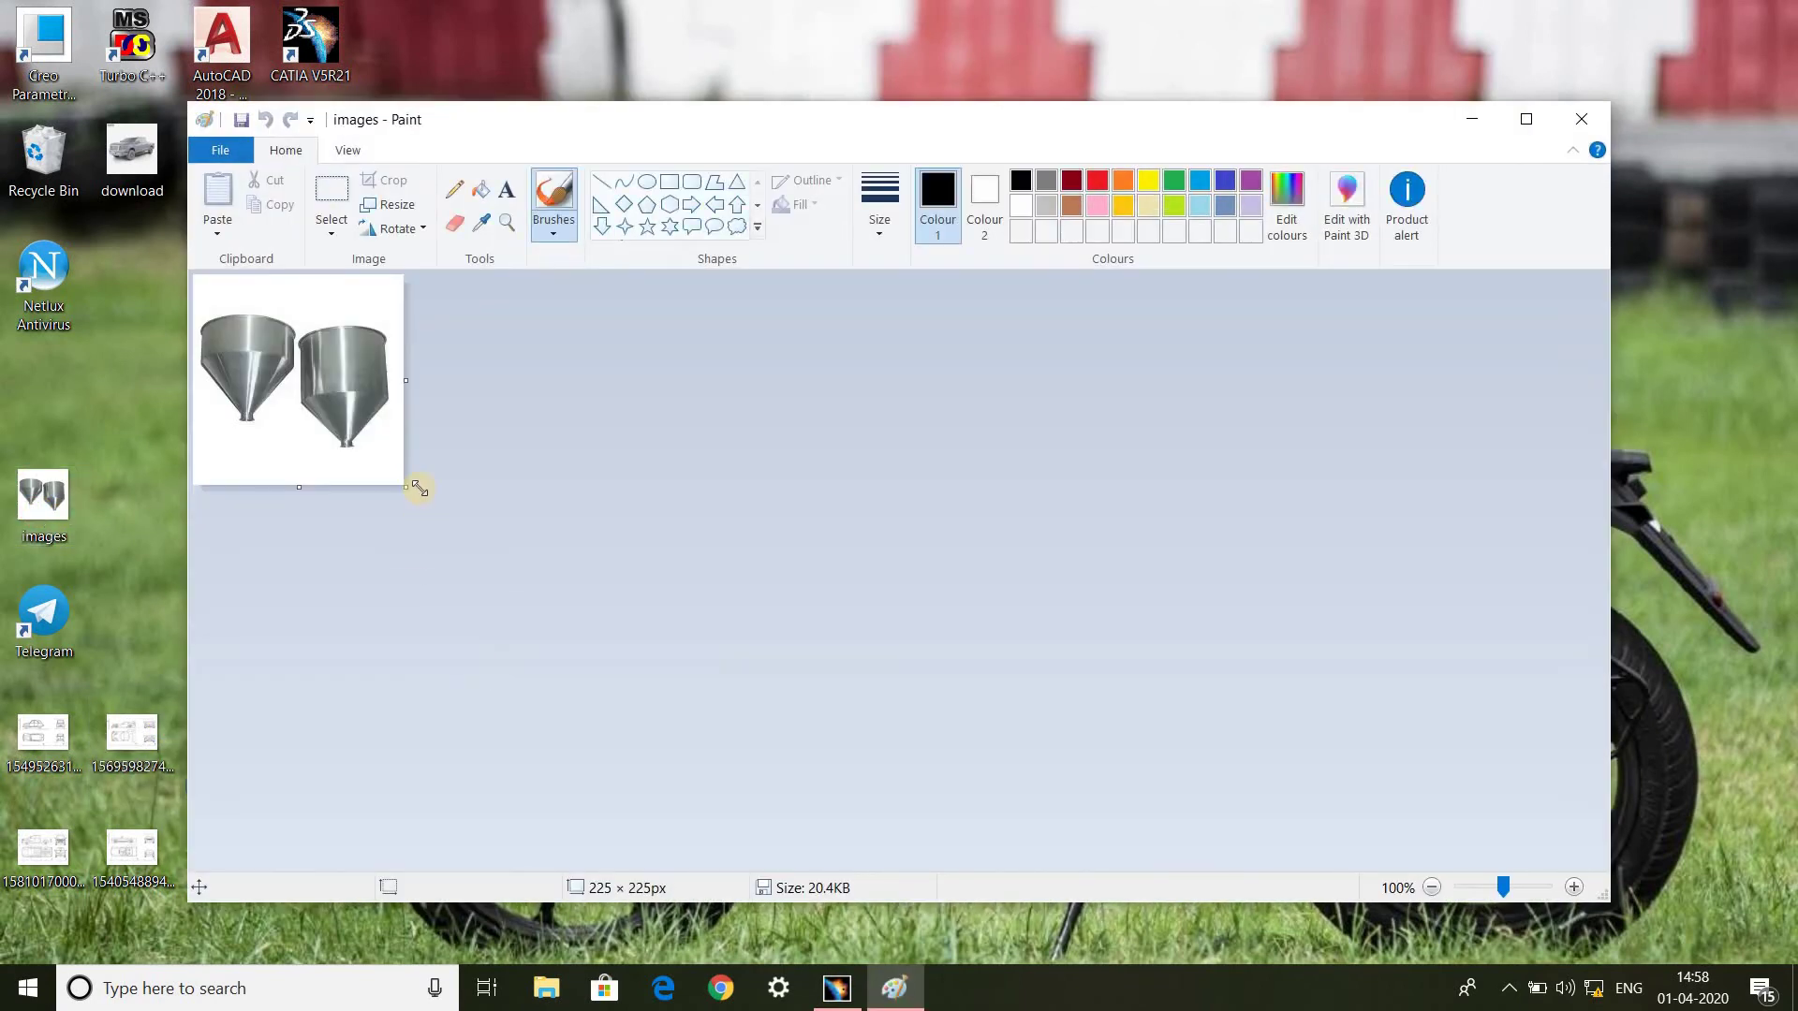
pyautogui.moveTo(408, 491); pyautogui.dragTo(1244, 844)
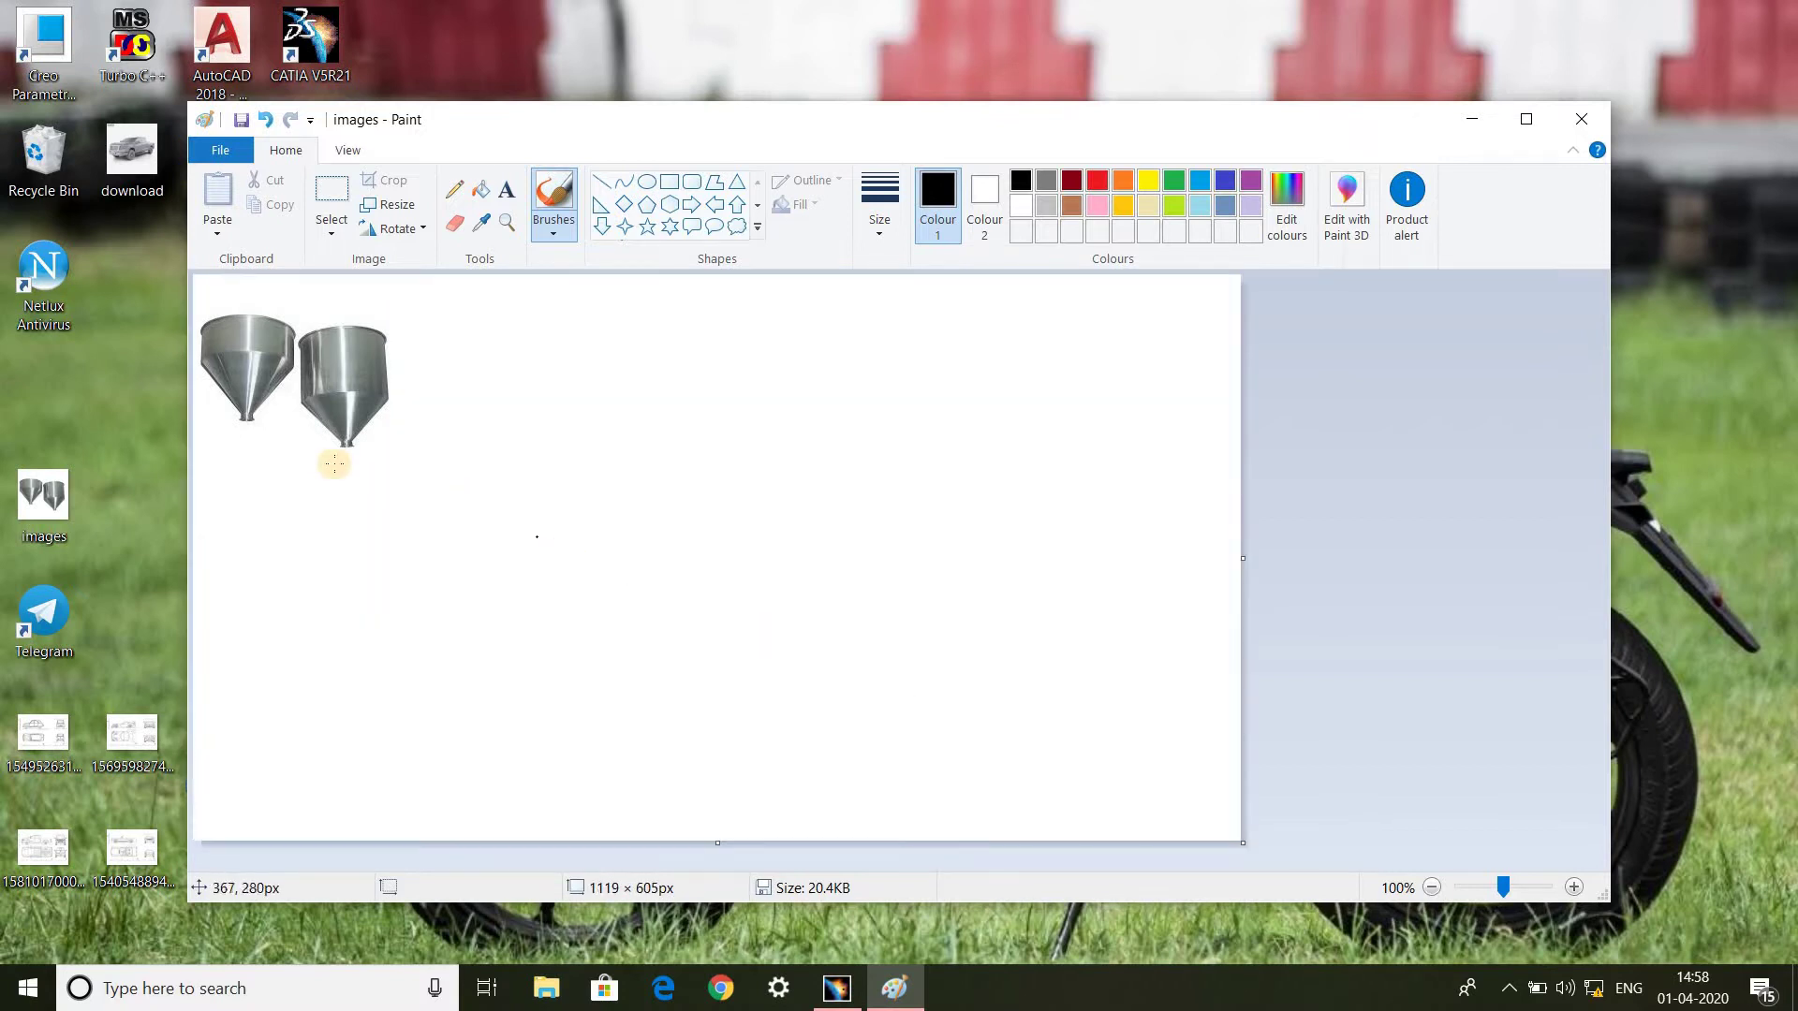
pyautogui.keyDown('ctrl'); pyautogui.scroll(4, 221, 379); pyautogui.keyUp('ctrl')
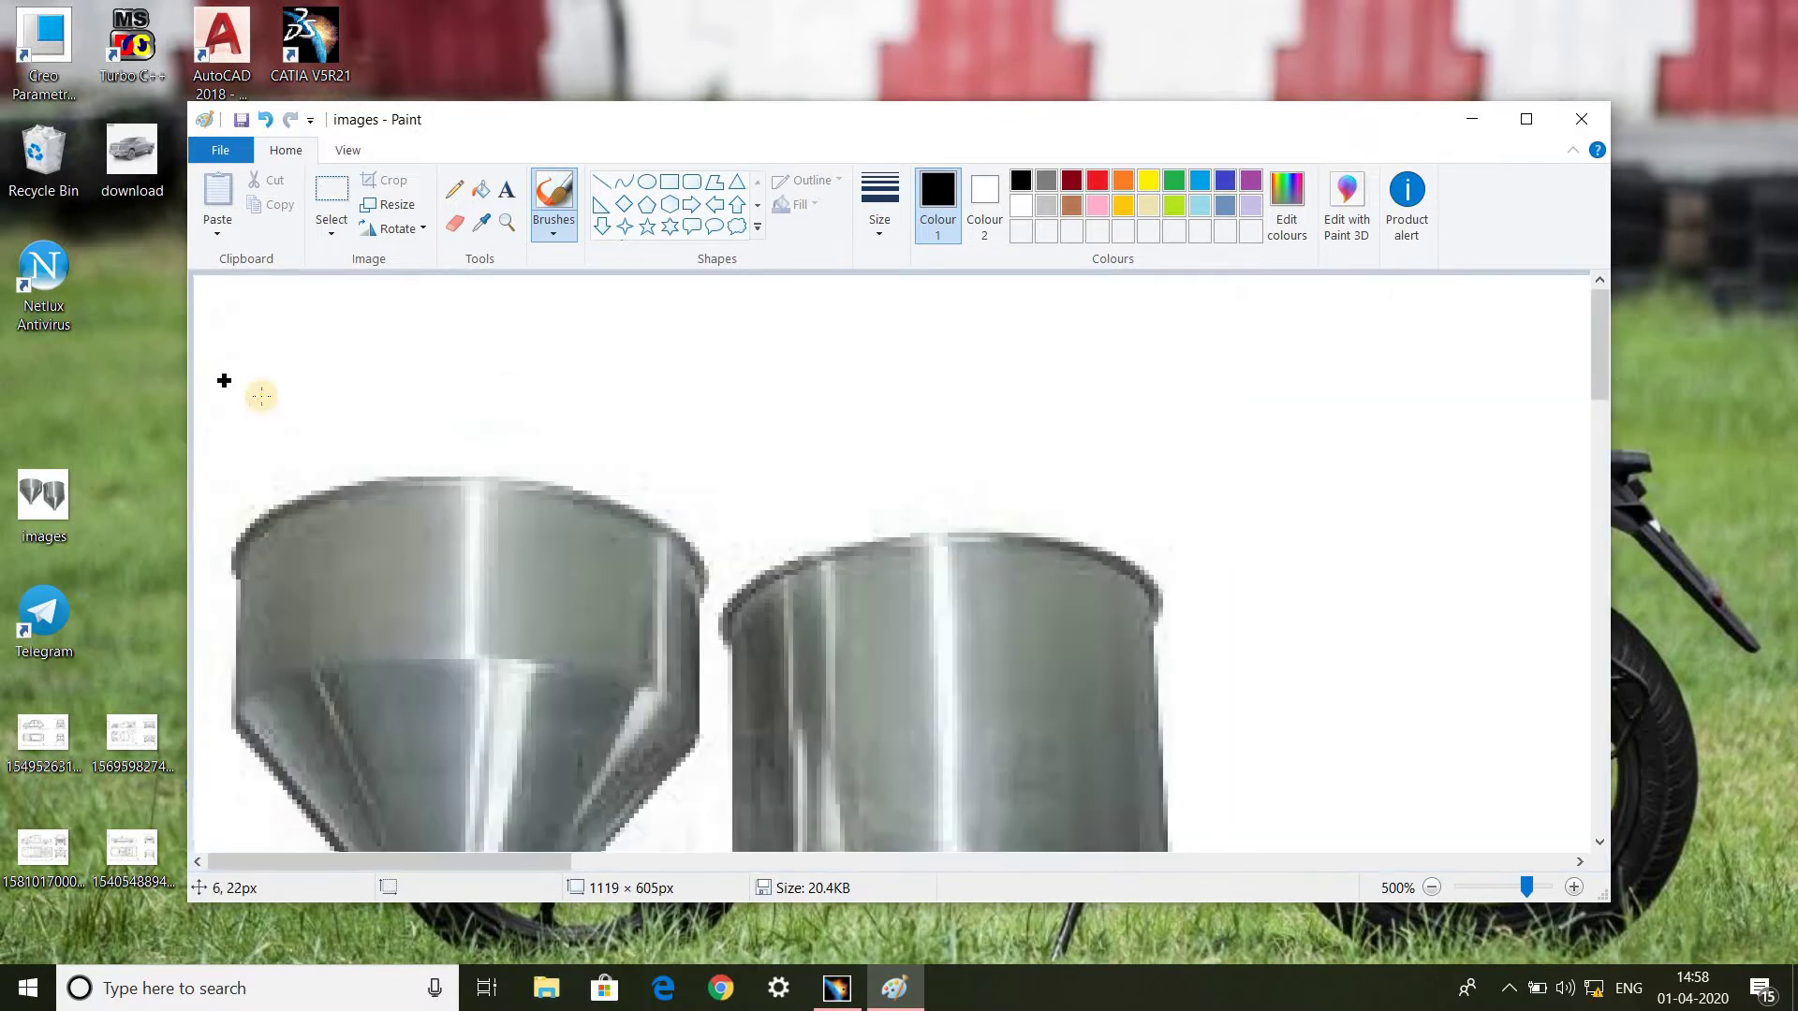
pyautogui.scroll(-2, 590, 430)
pyautogui.scroll(-2, 666, 497)
pyautogui.scroll(-2, 700, 497)
pyautogui.scroll(2, 700, 497)
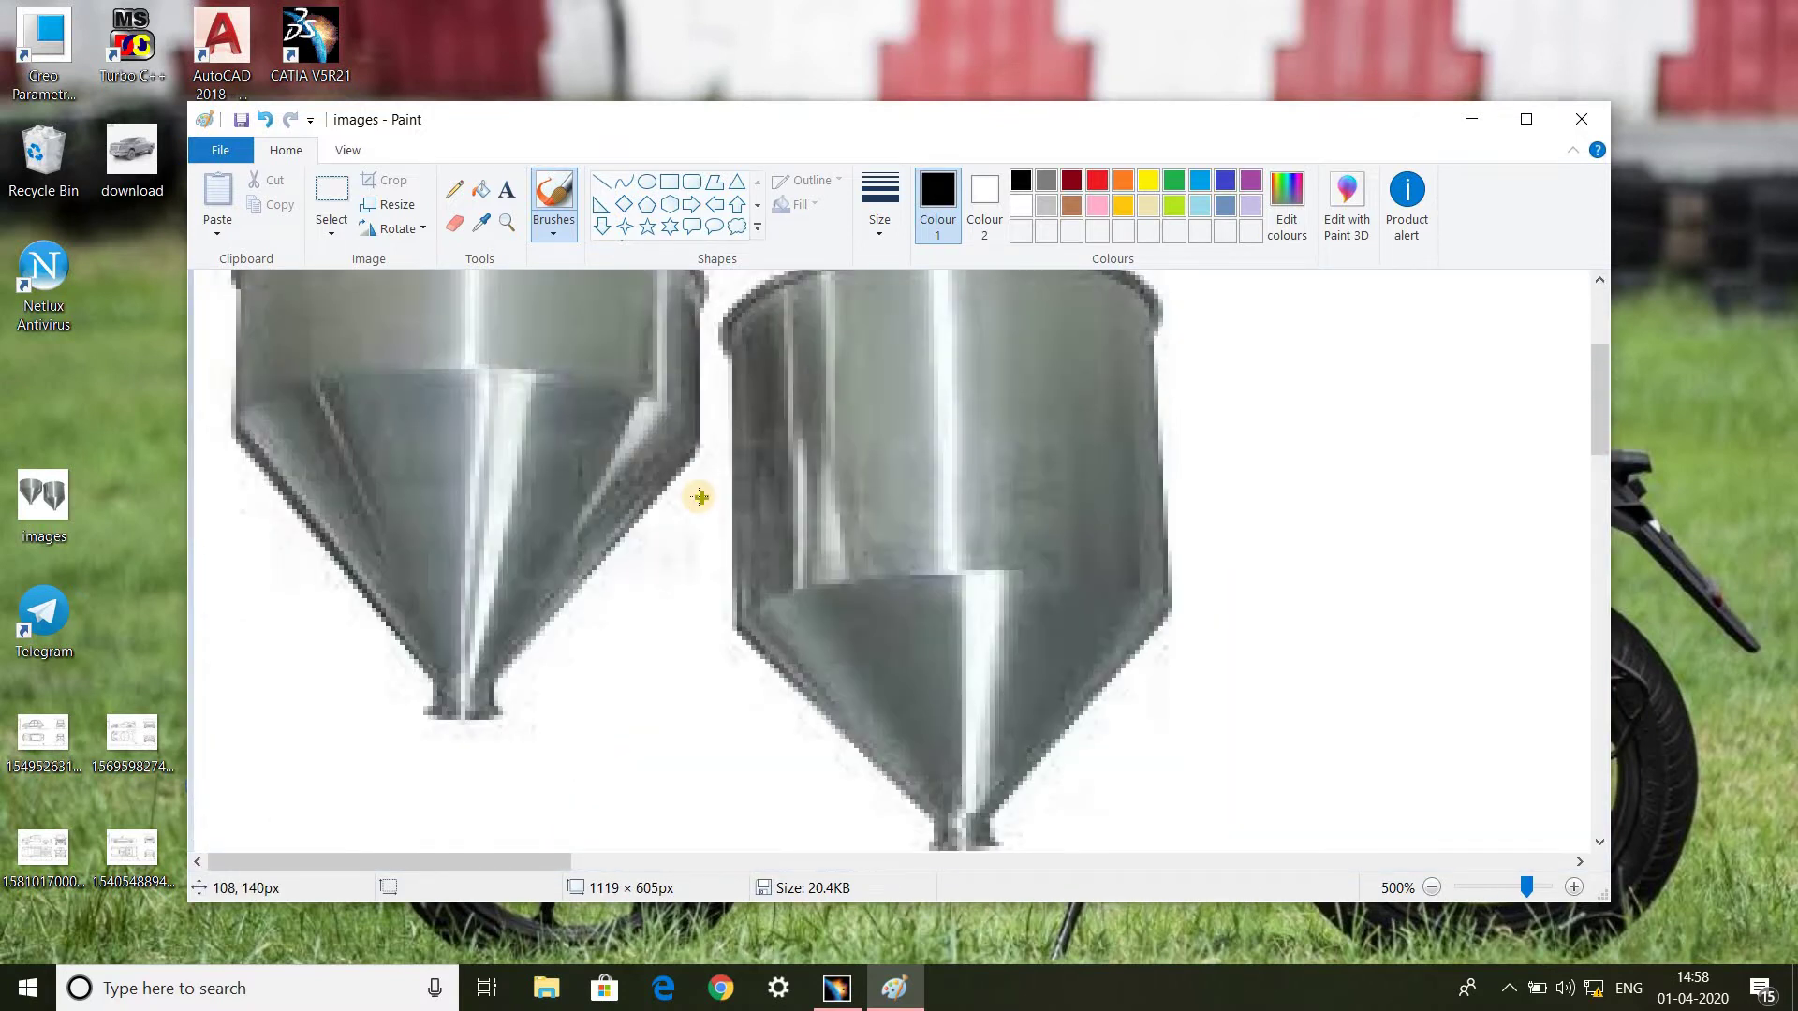
pyautogui.keyDown('ctrl'); pyautogui.scroll(-2, 700, 497); pyautogui.keyUp('ctrl')
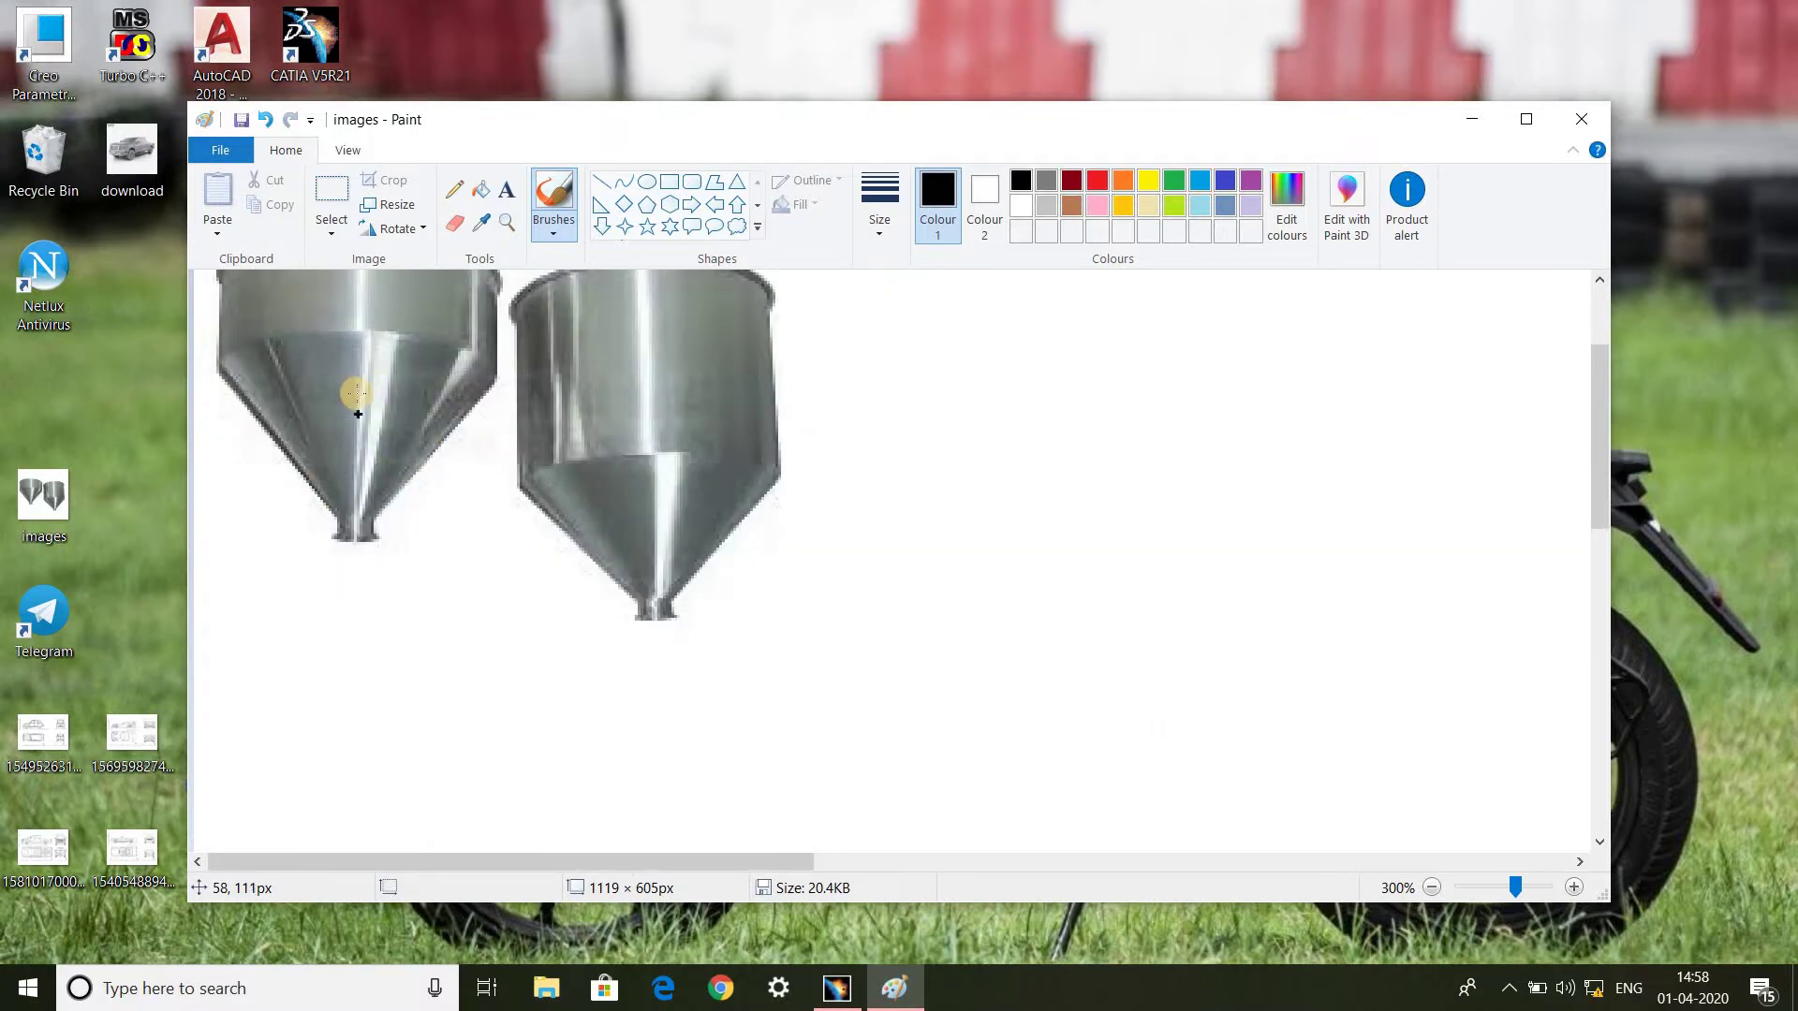
pyautogui.scroll(2, 357, 393)
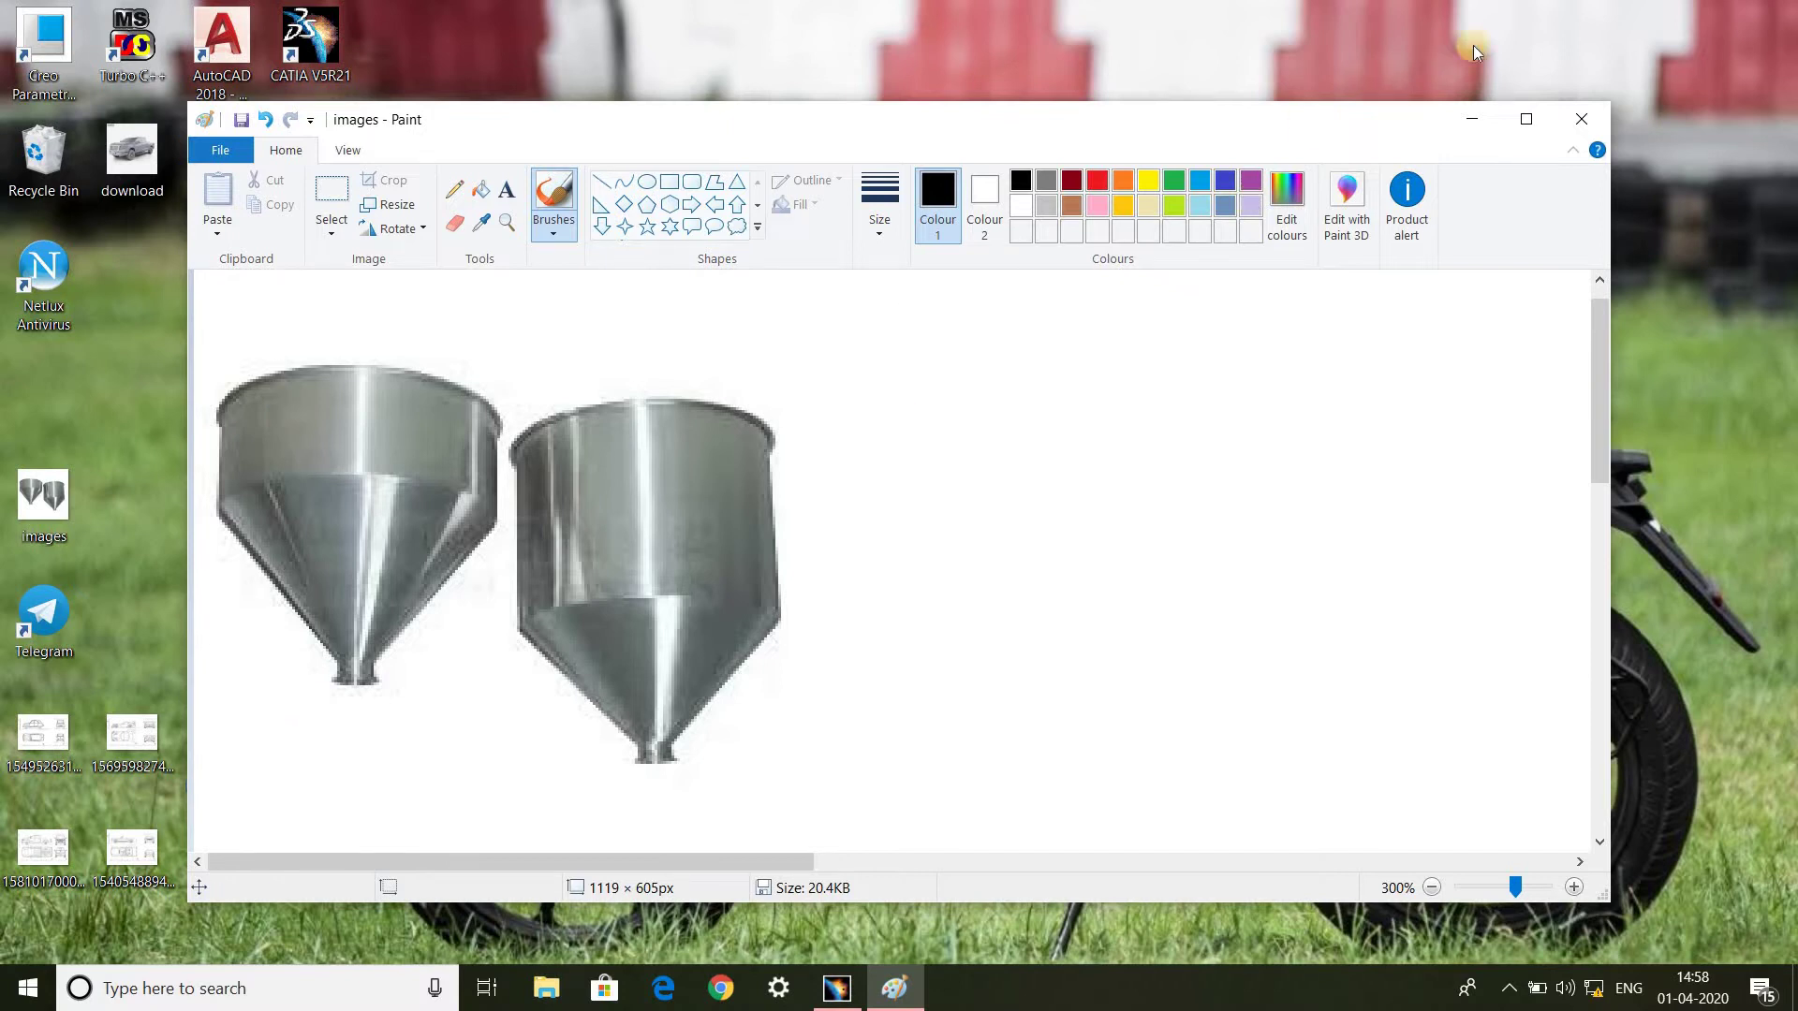
pyautogui.click(1583, 119)
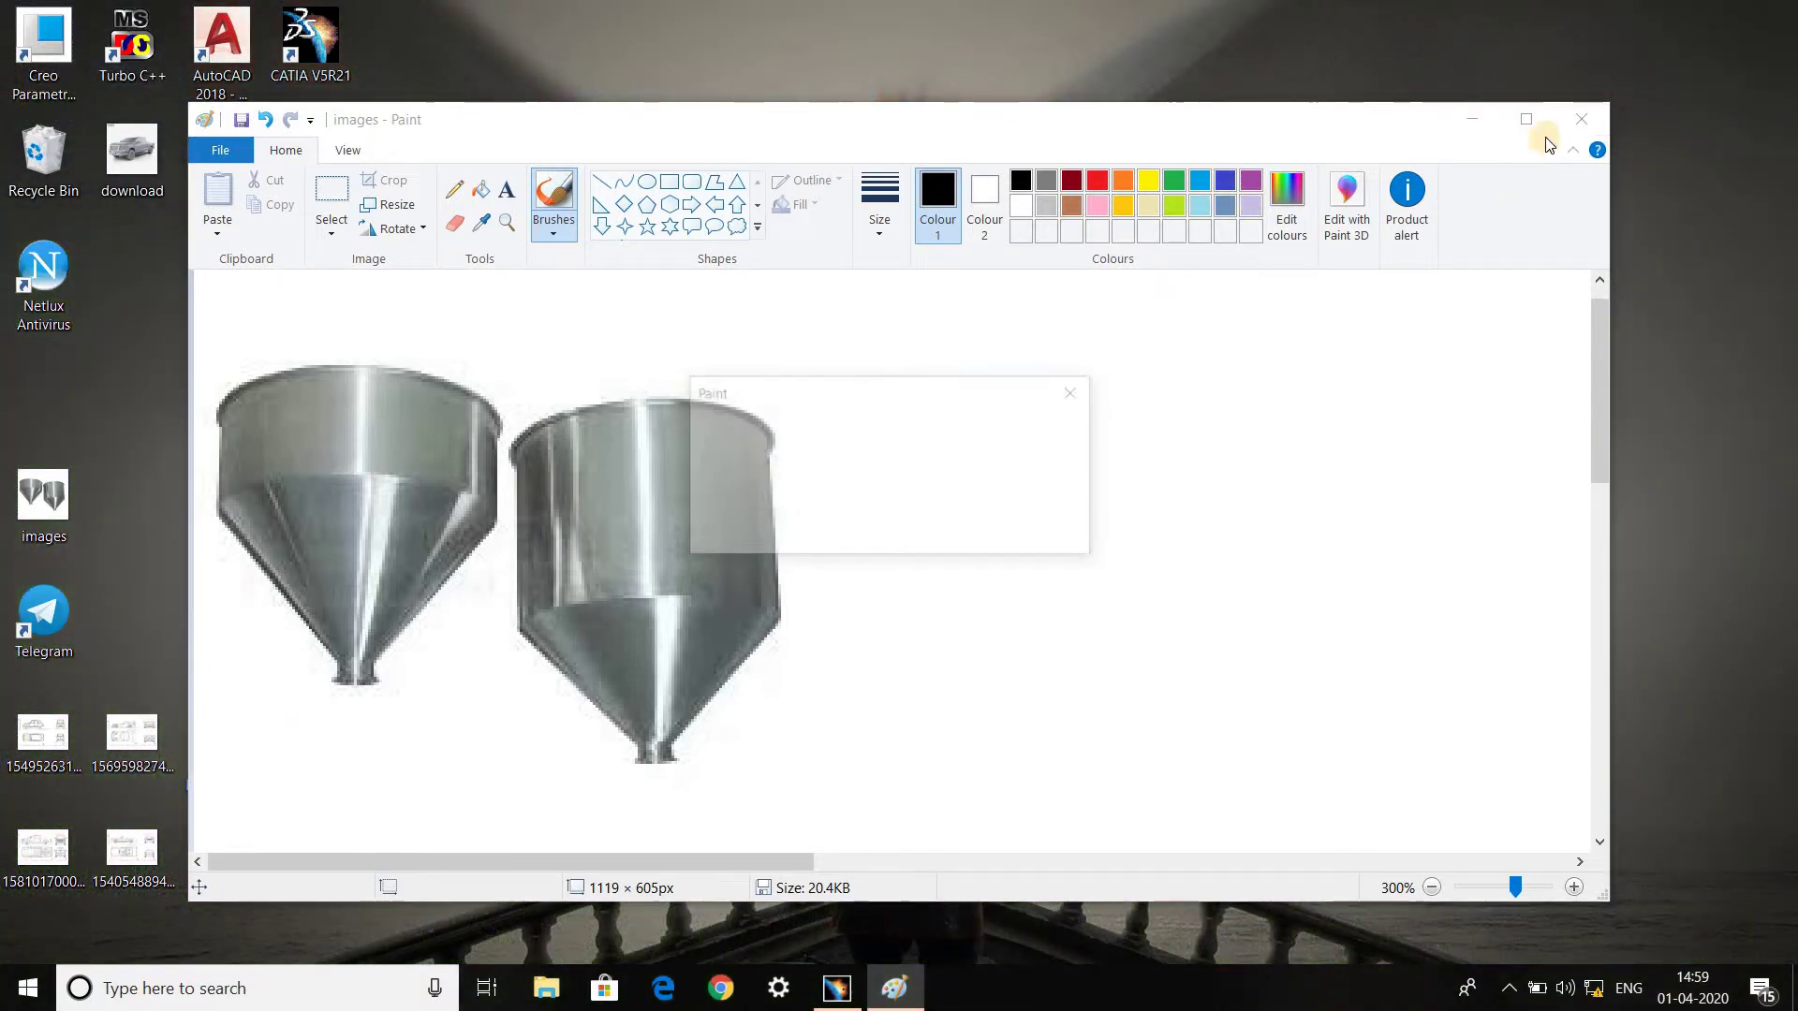
pyautogui.click(963, 528)
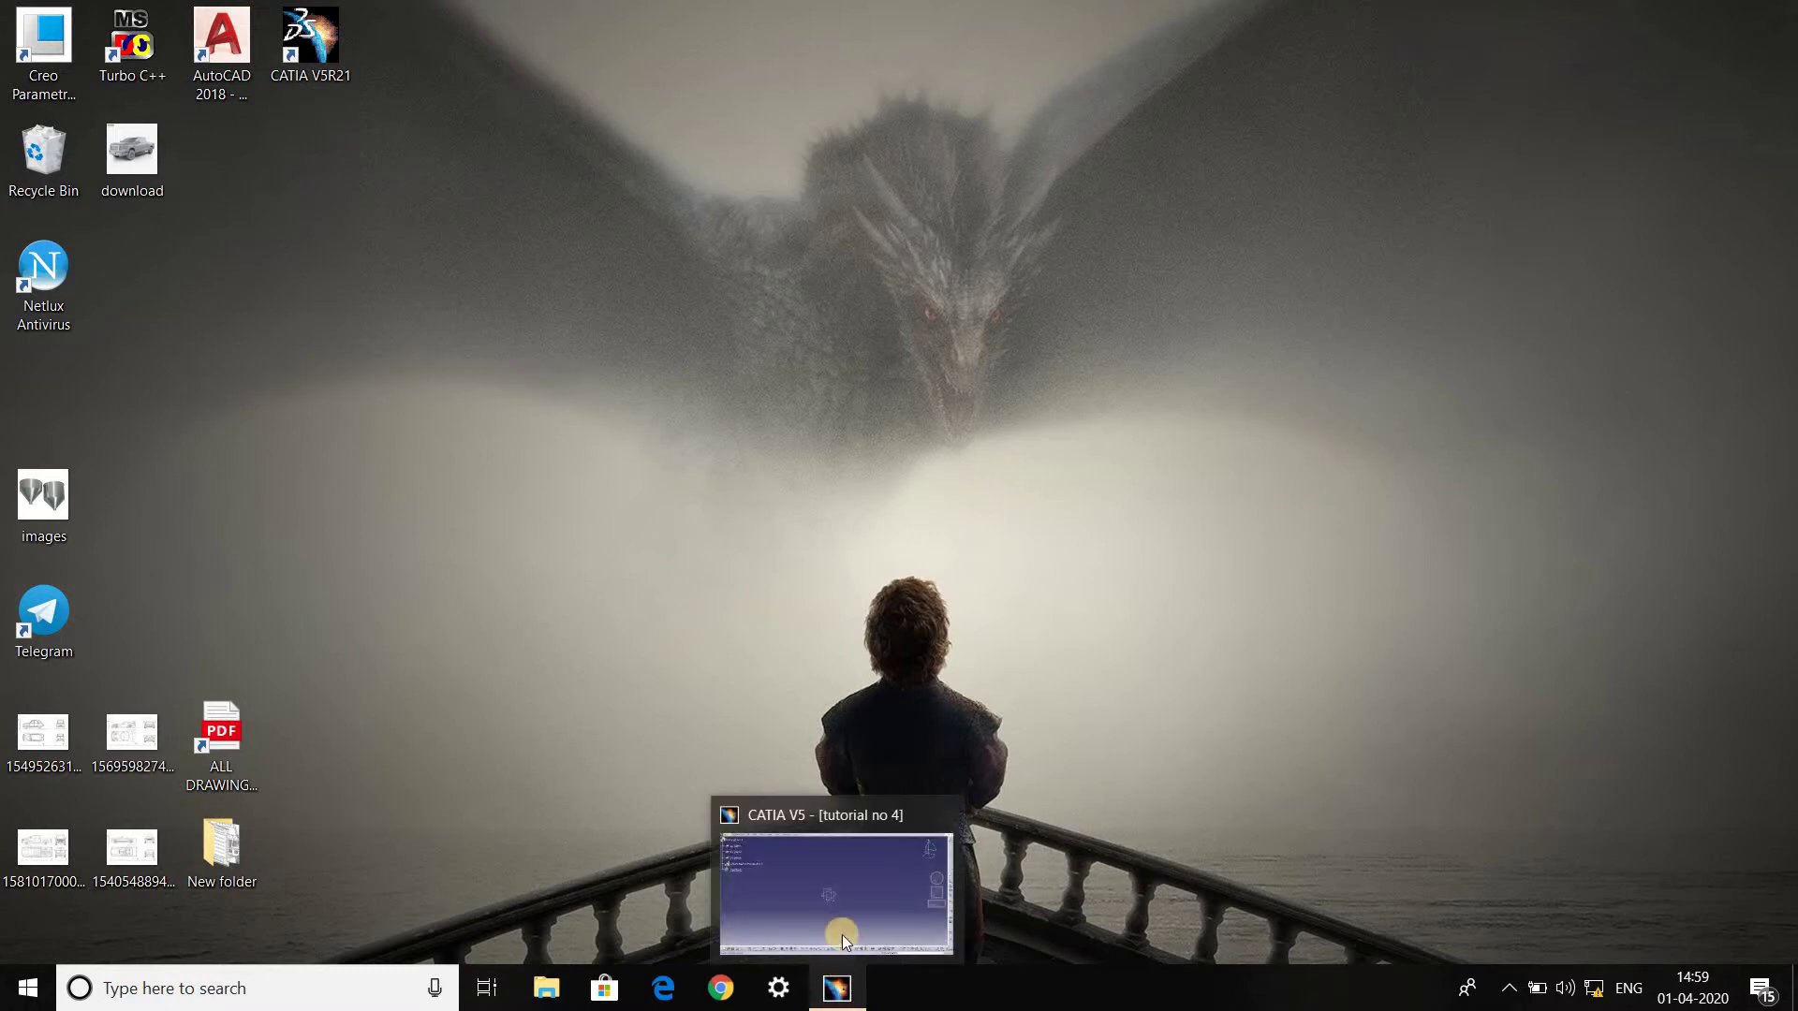
# Return to CATIA and switch to the Generative Shape Design workbench.
pyautogui.click(842, 927)
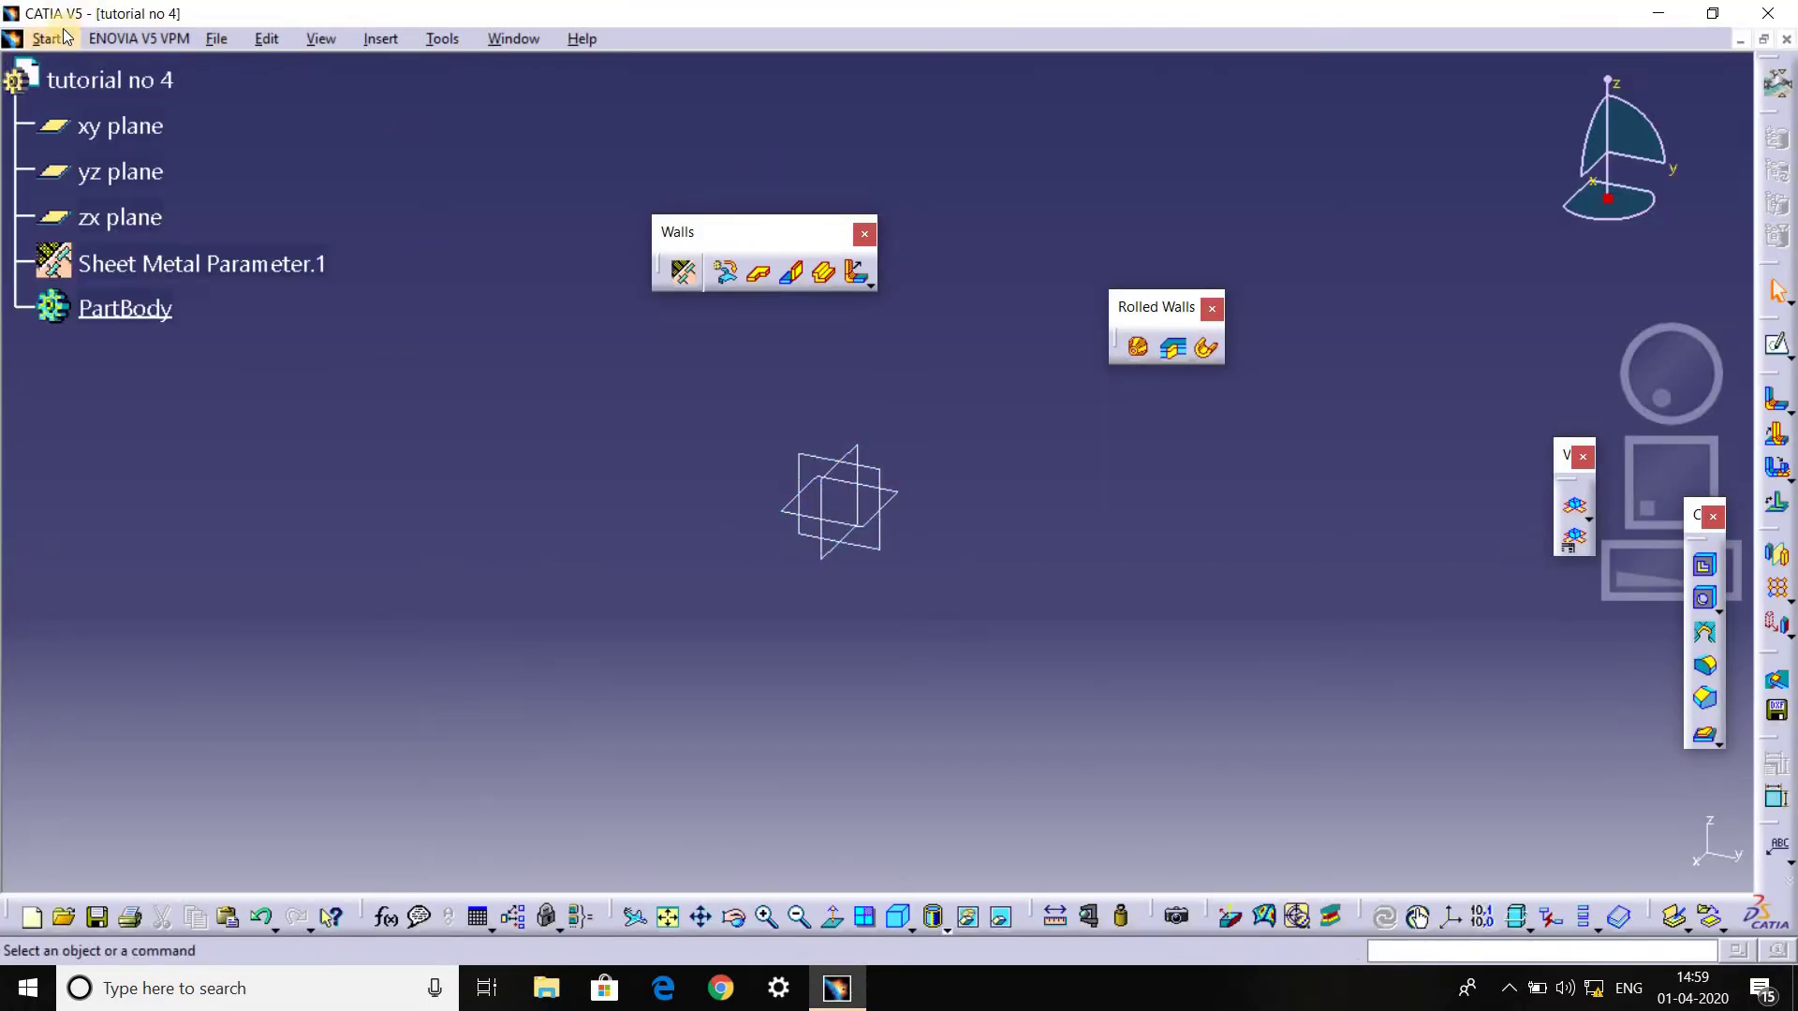
pyautogui.click(57, 36)
pyautogui.moveTo(75, 122)
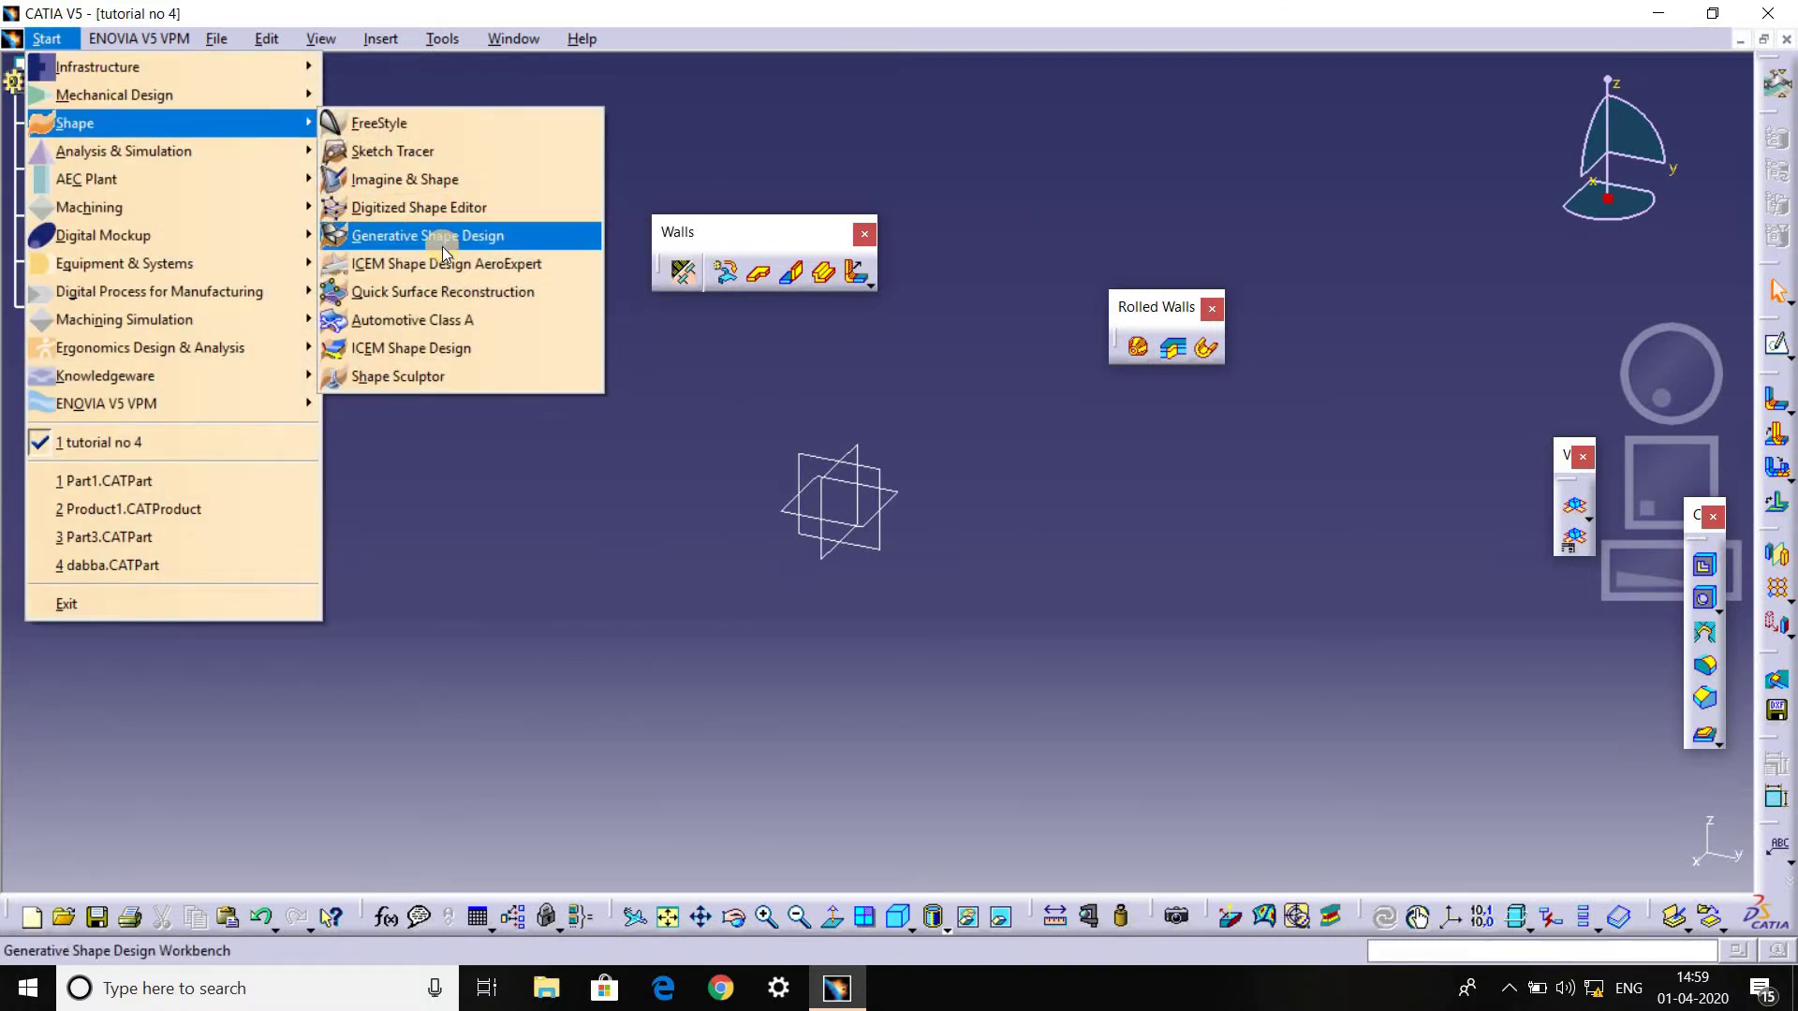
pyautogui.click(442, 246)
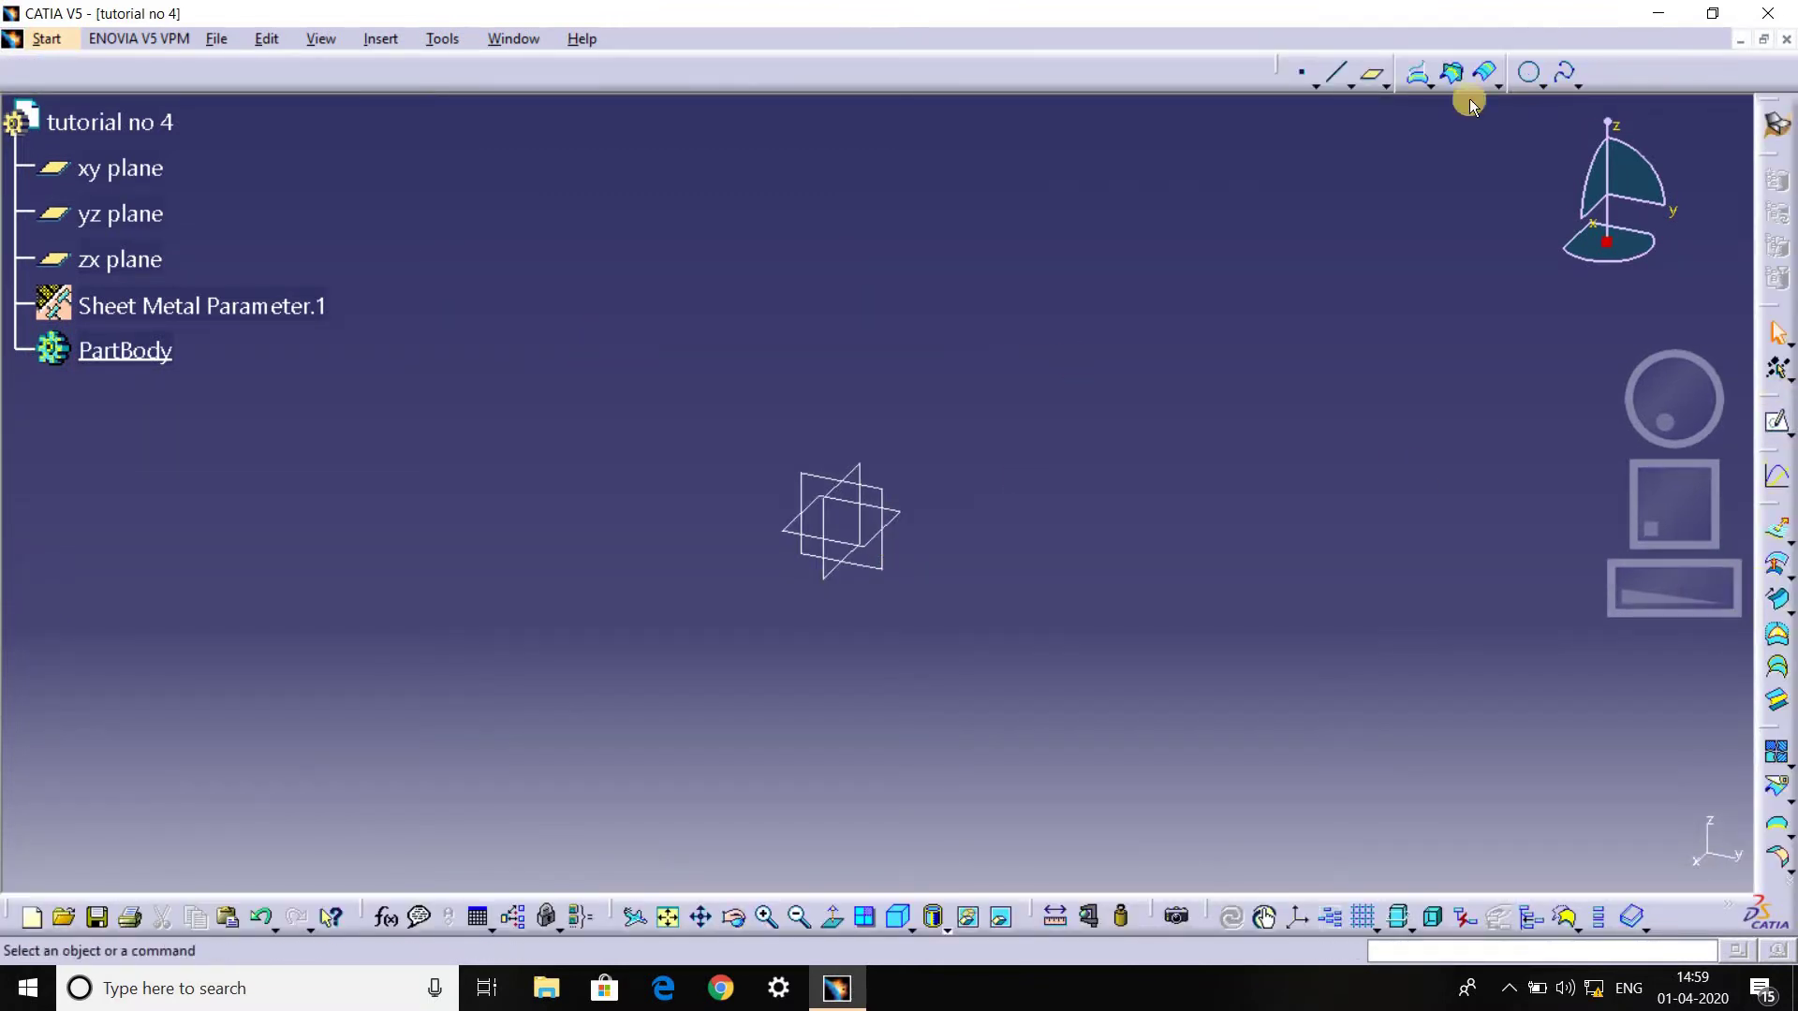
# Create stacked offset planes from the xy plane at 70, 250 and 180 mm.
pyautogui.click(1373, 73)
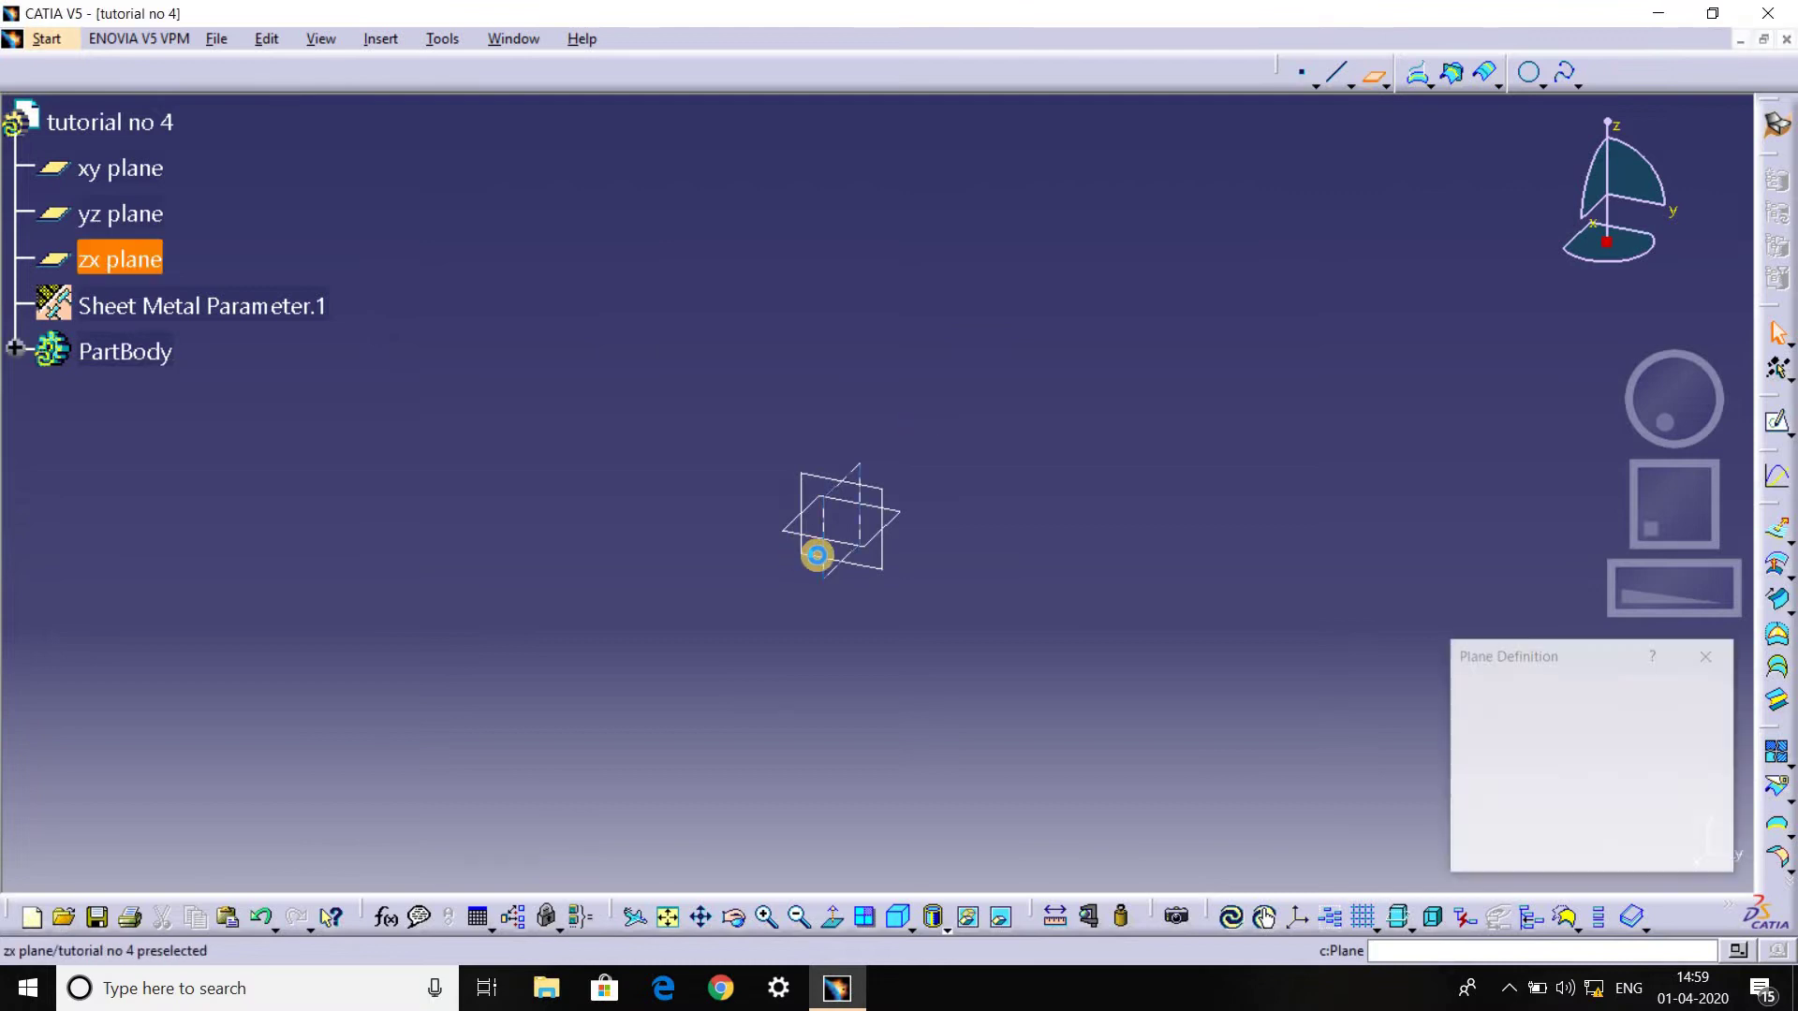
pyautogui.click(877, 548)
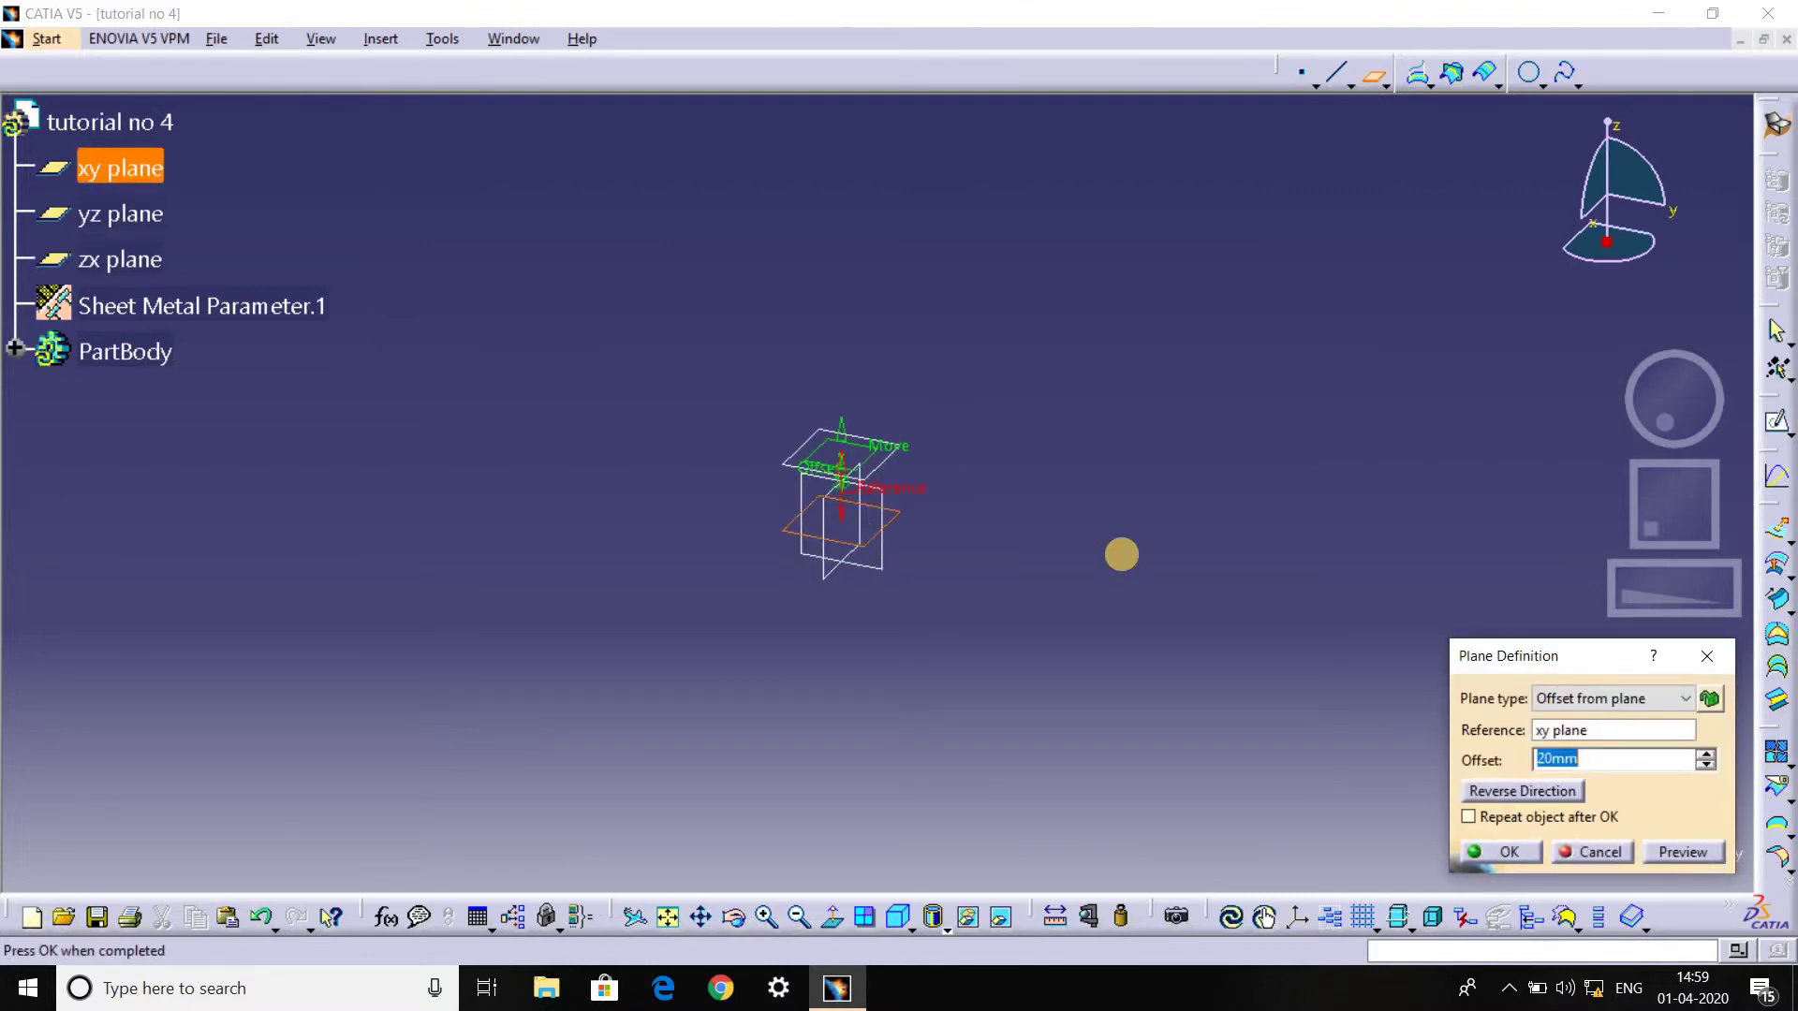
pyautogui.click(1613, 760)
pyautogui.write('70')
pyautogui.press('Return')
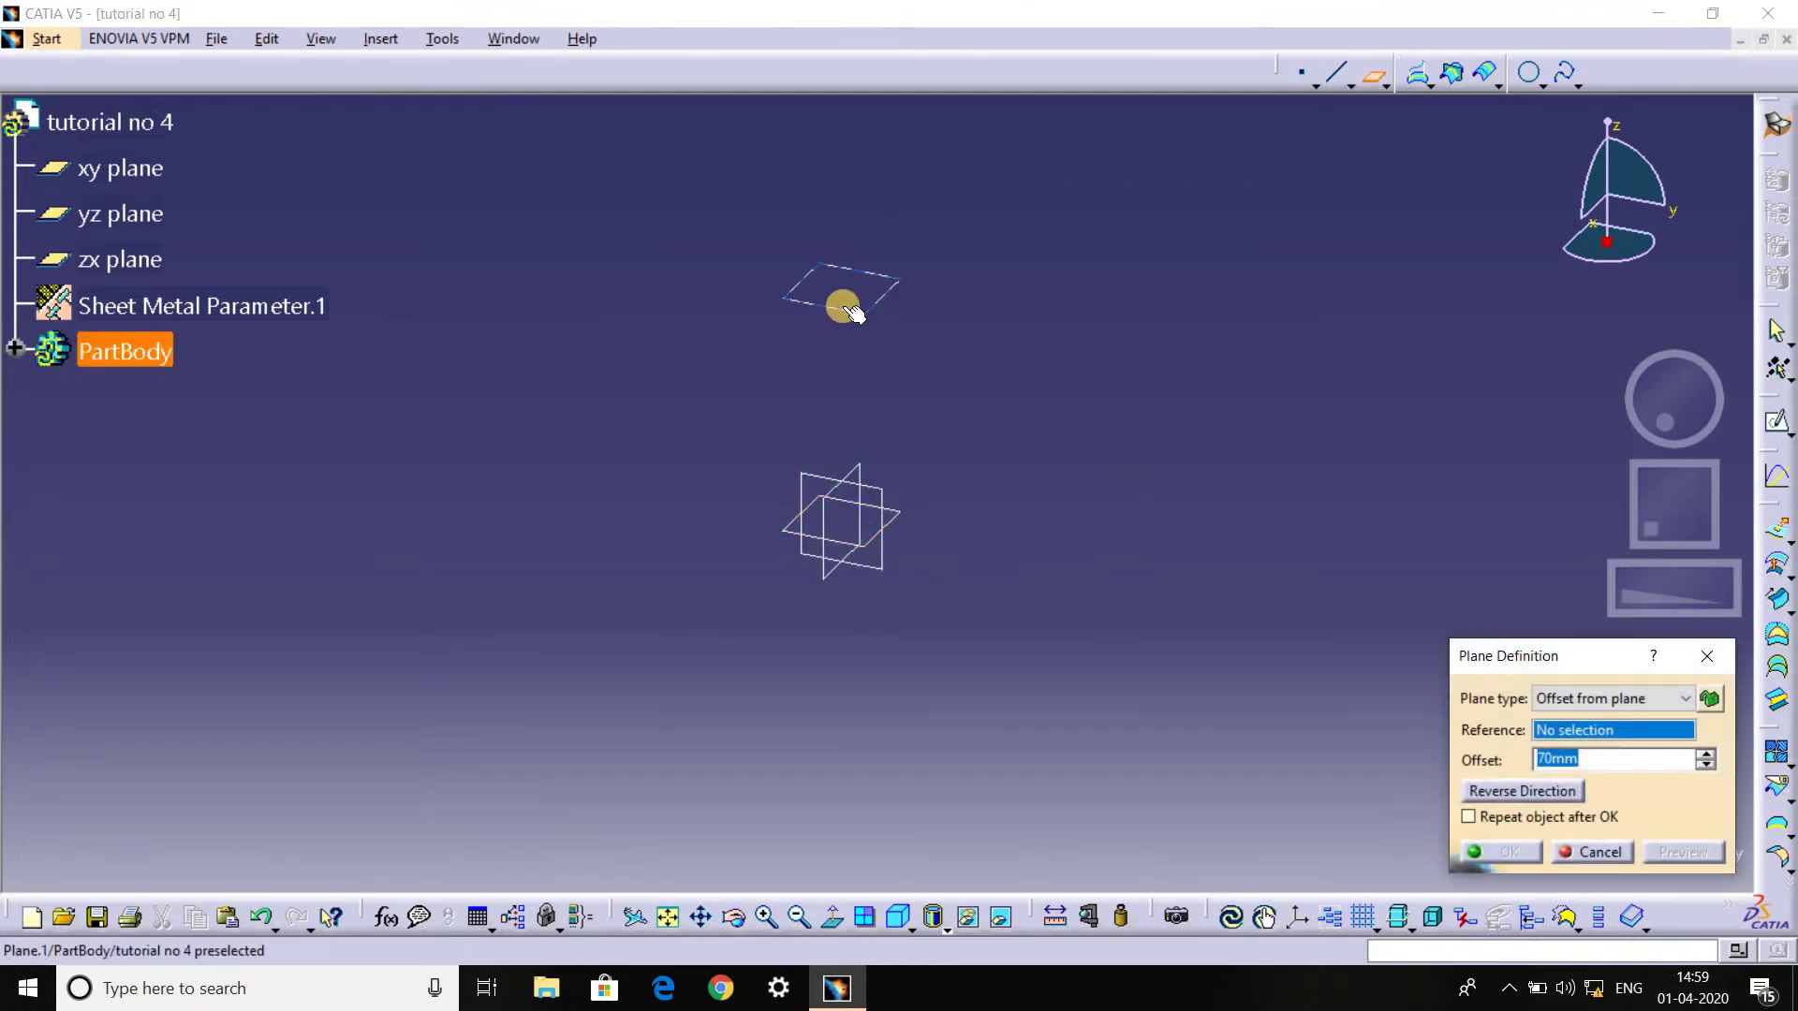
pyautogui.click(881, 261)
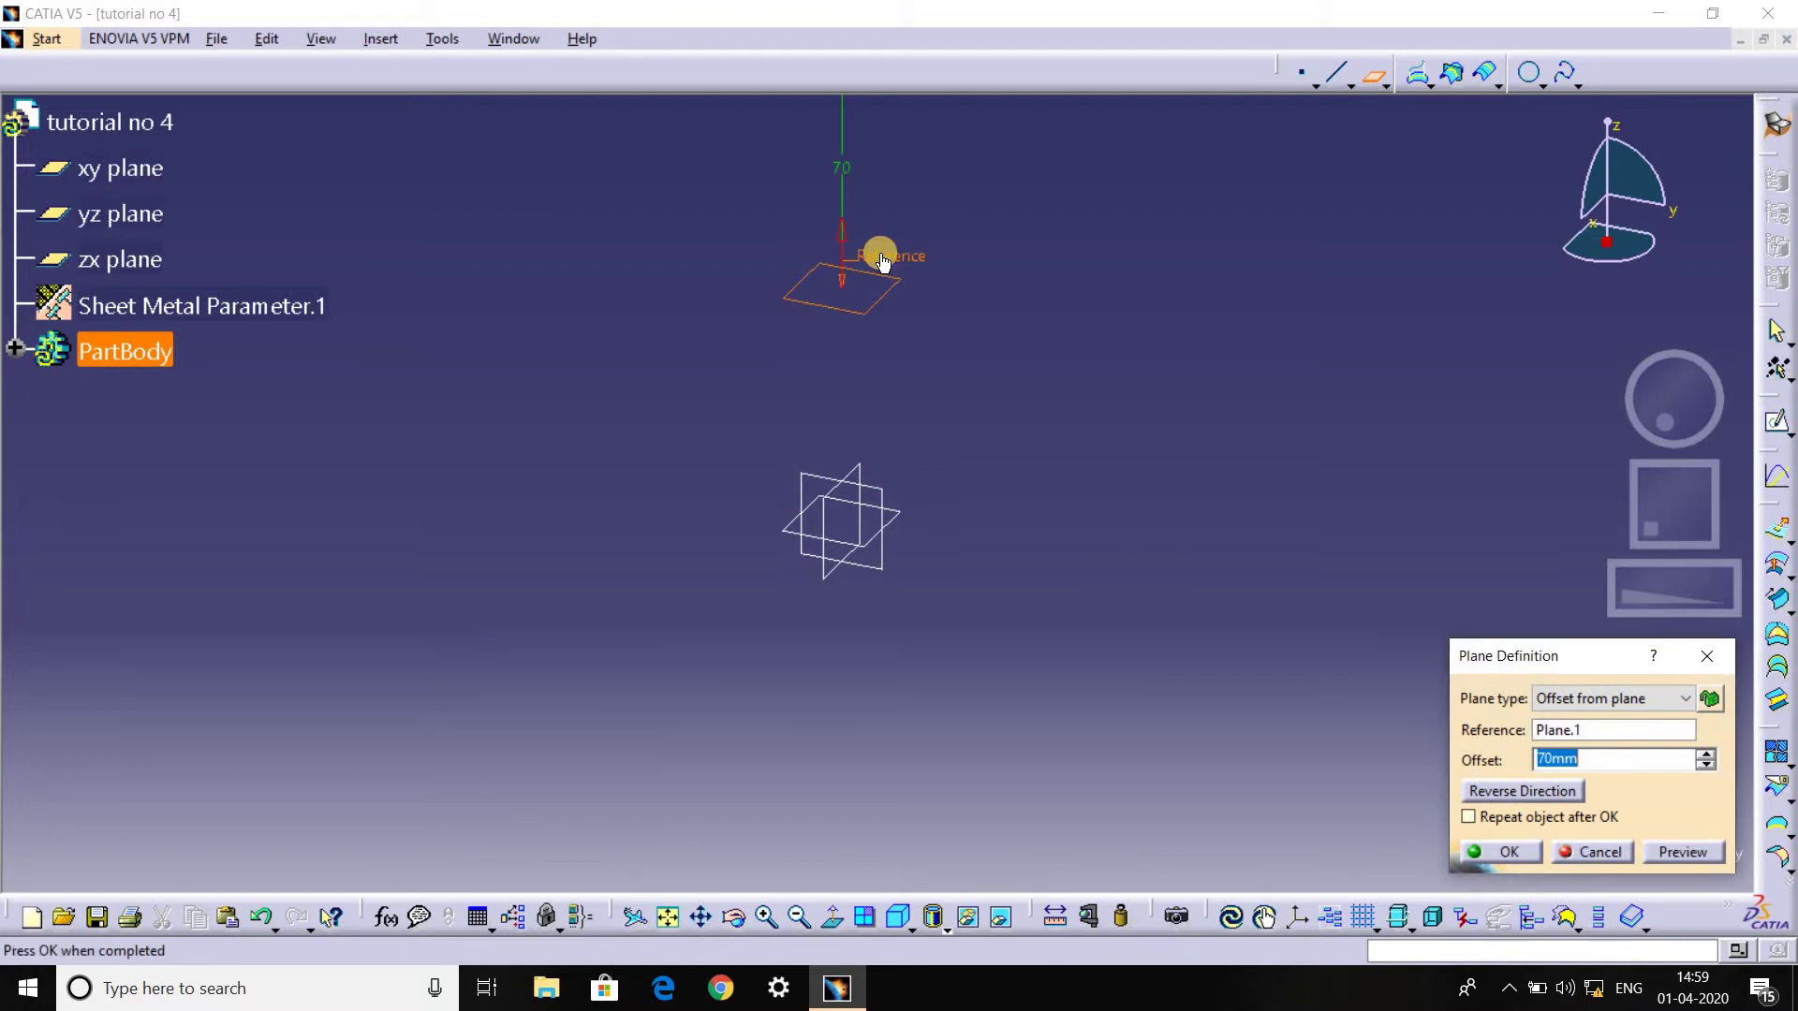
pyautogui.write('250')
pyautogui.press('Return')
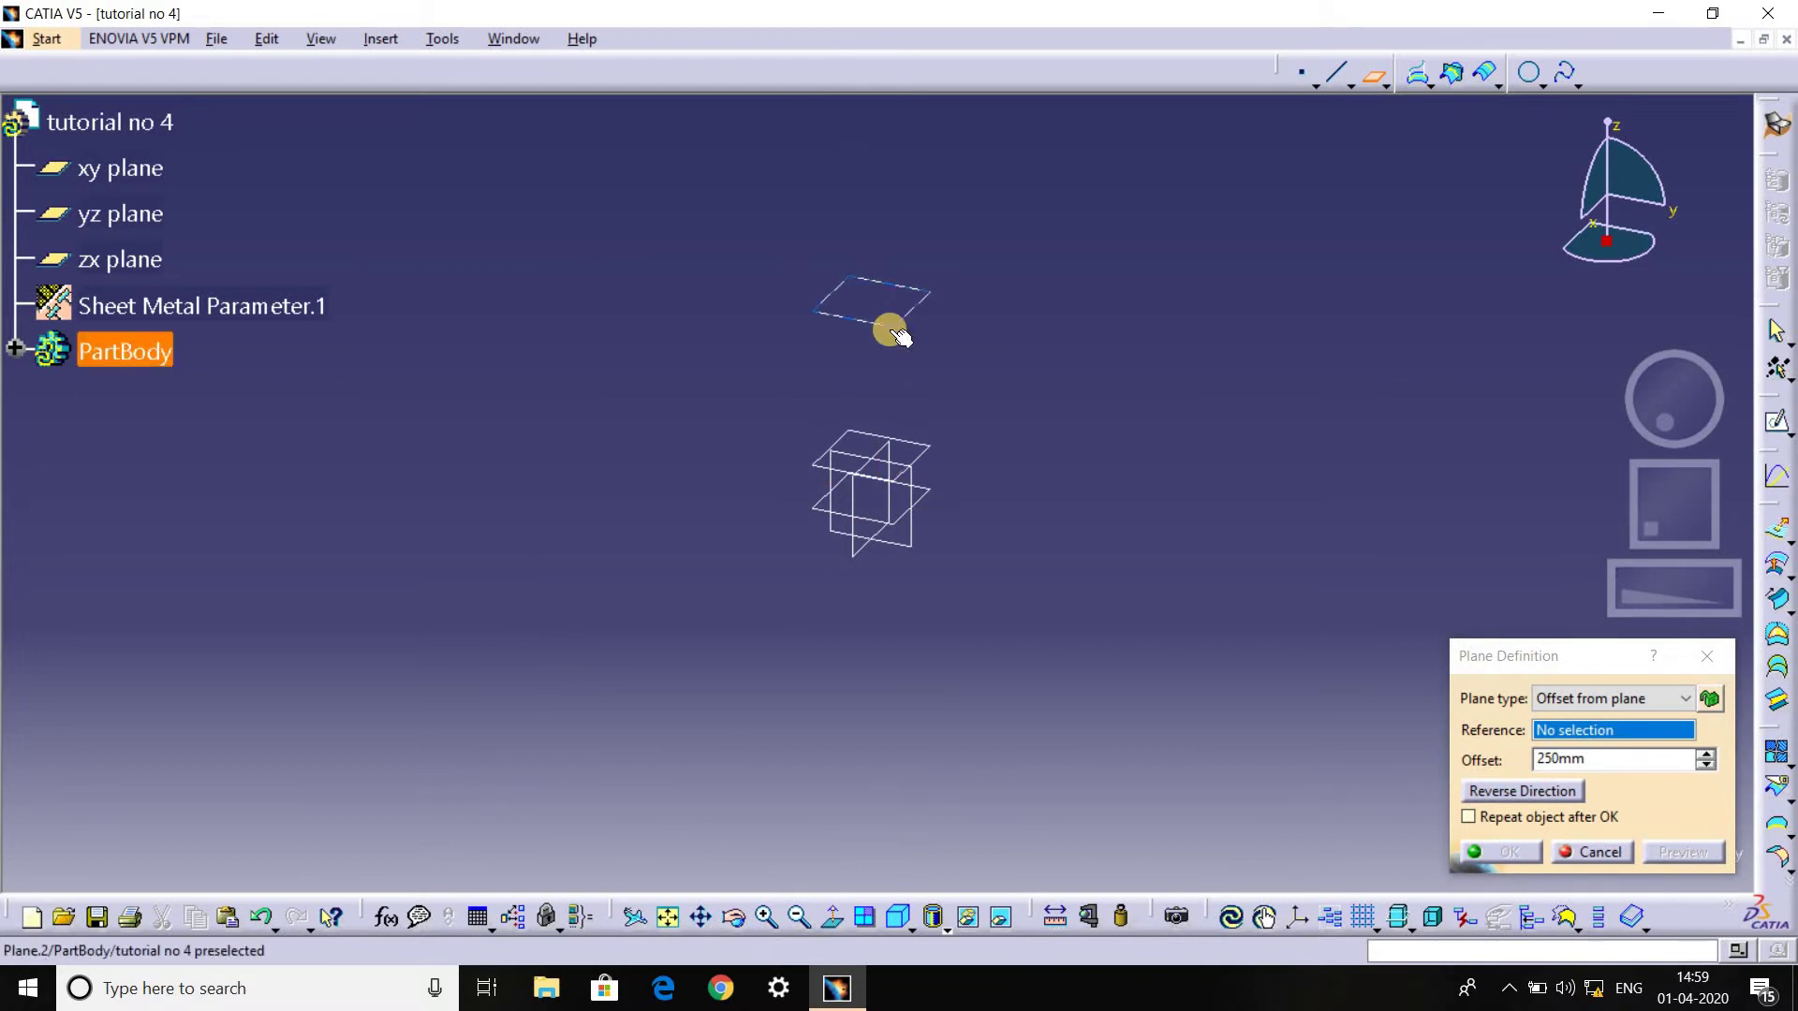
pyautogui.click(885, 319)
pyautogui.write('180')
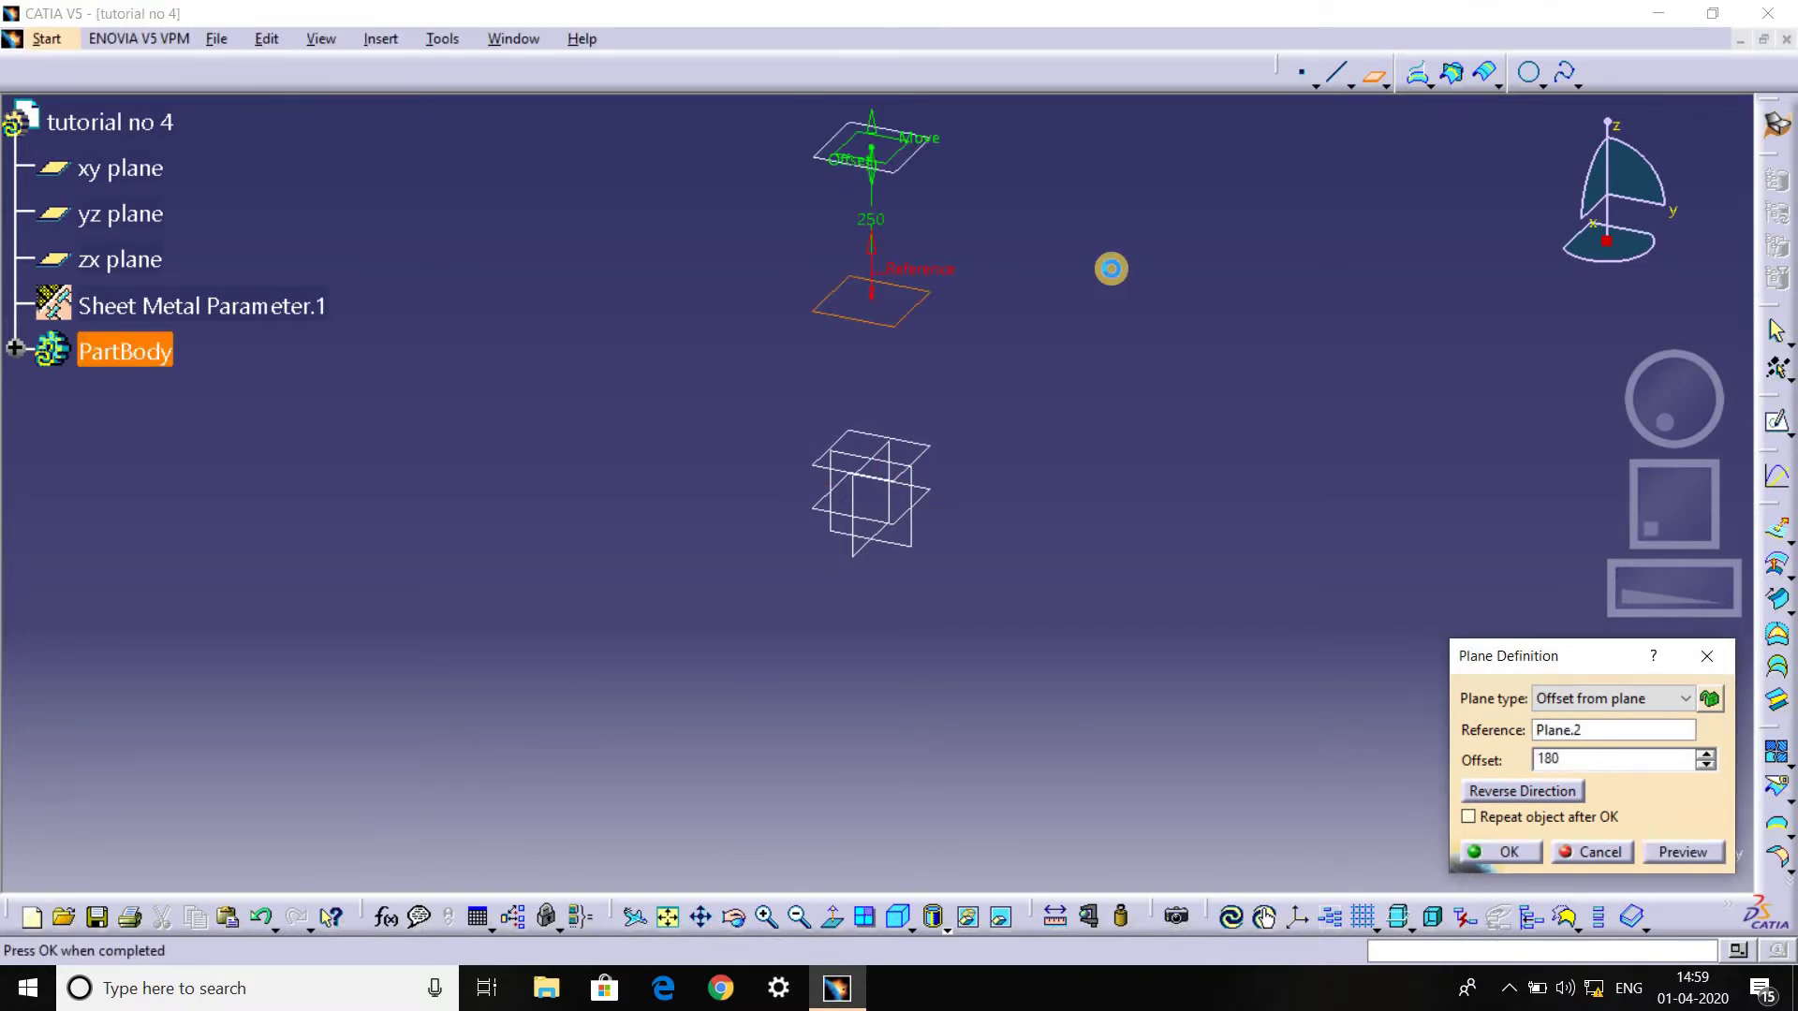
pyautogui.press('Return')
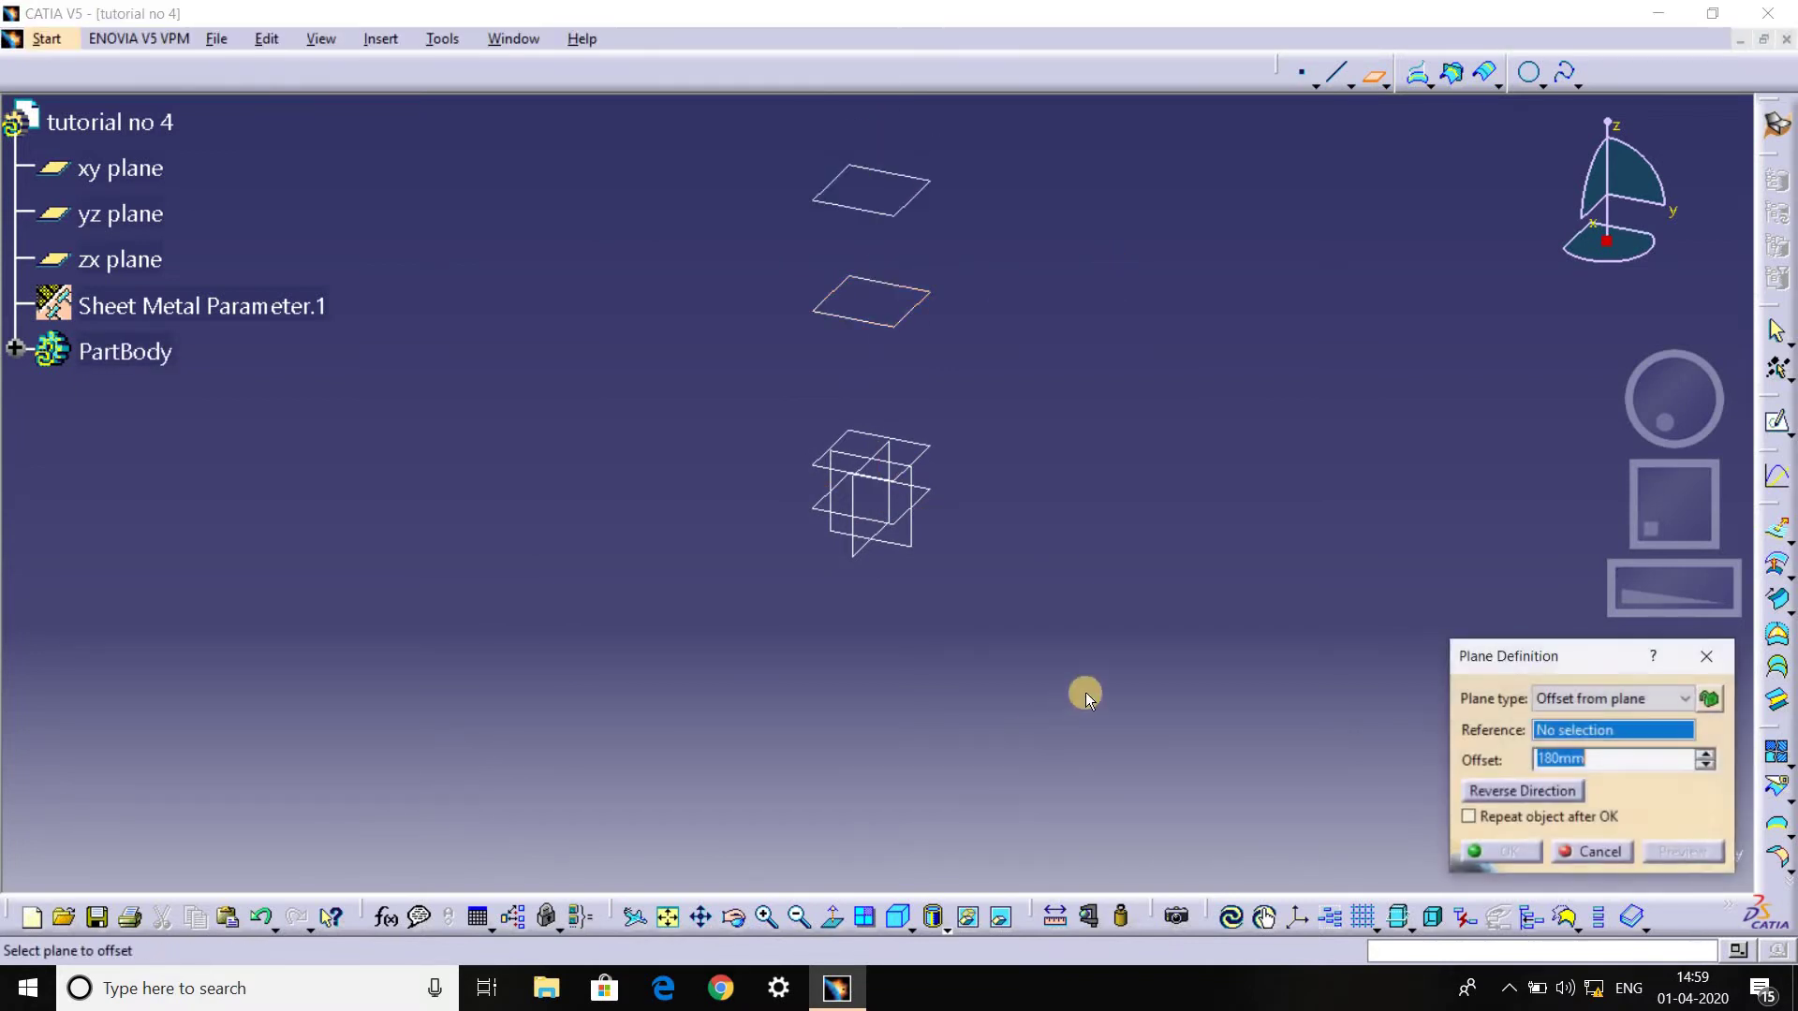
pyautogui.click(1707, 656)
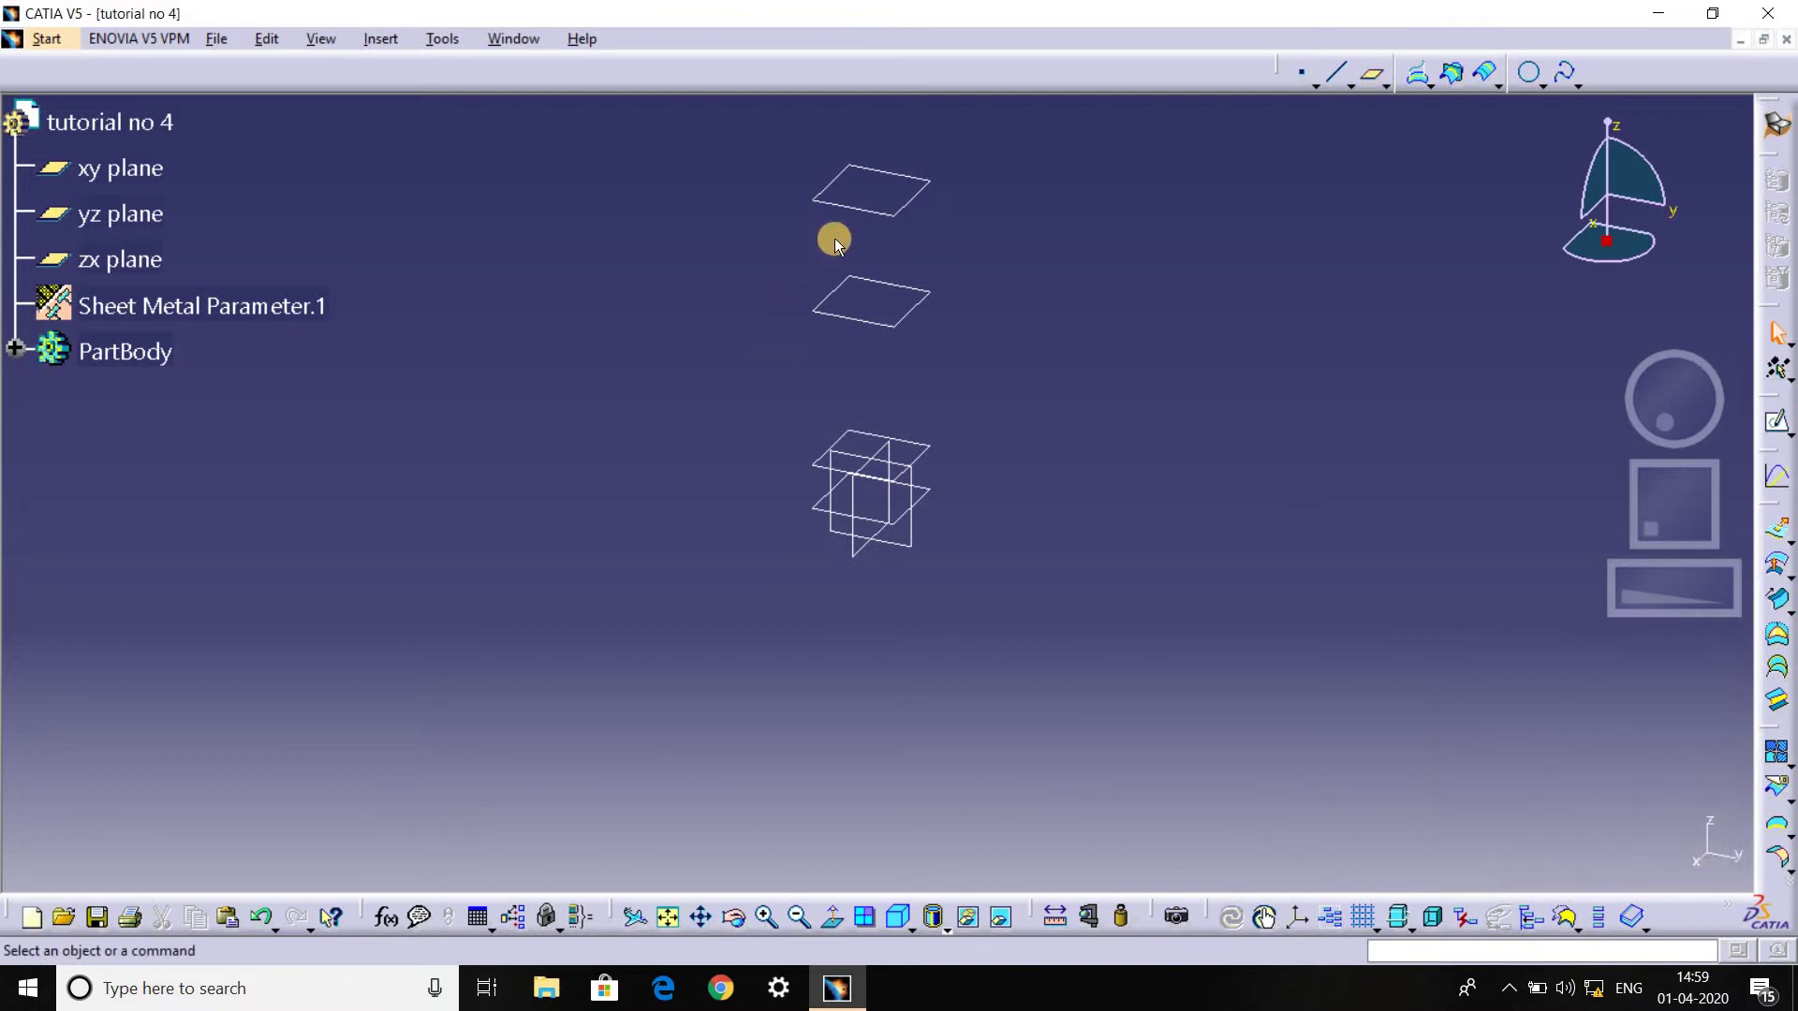
# Start a sketch on the top offset plane and draw a circle centred at the origin.
pyautogui.click(869, 217)
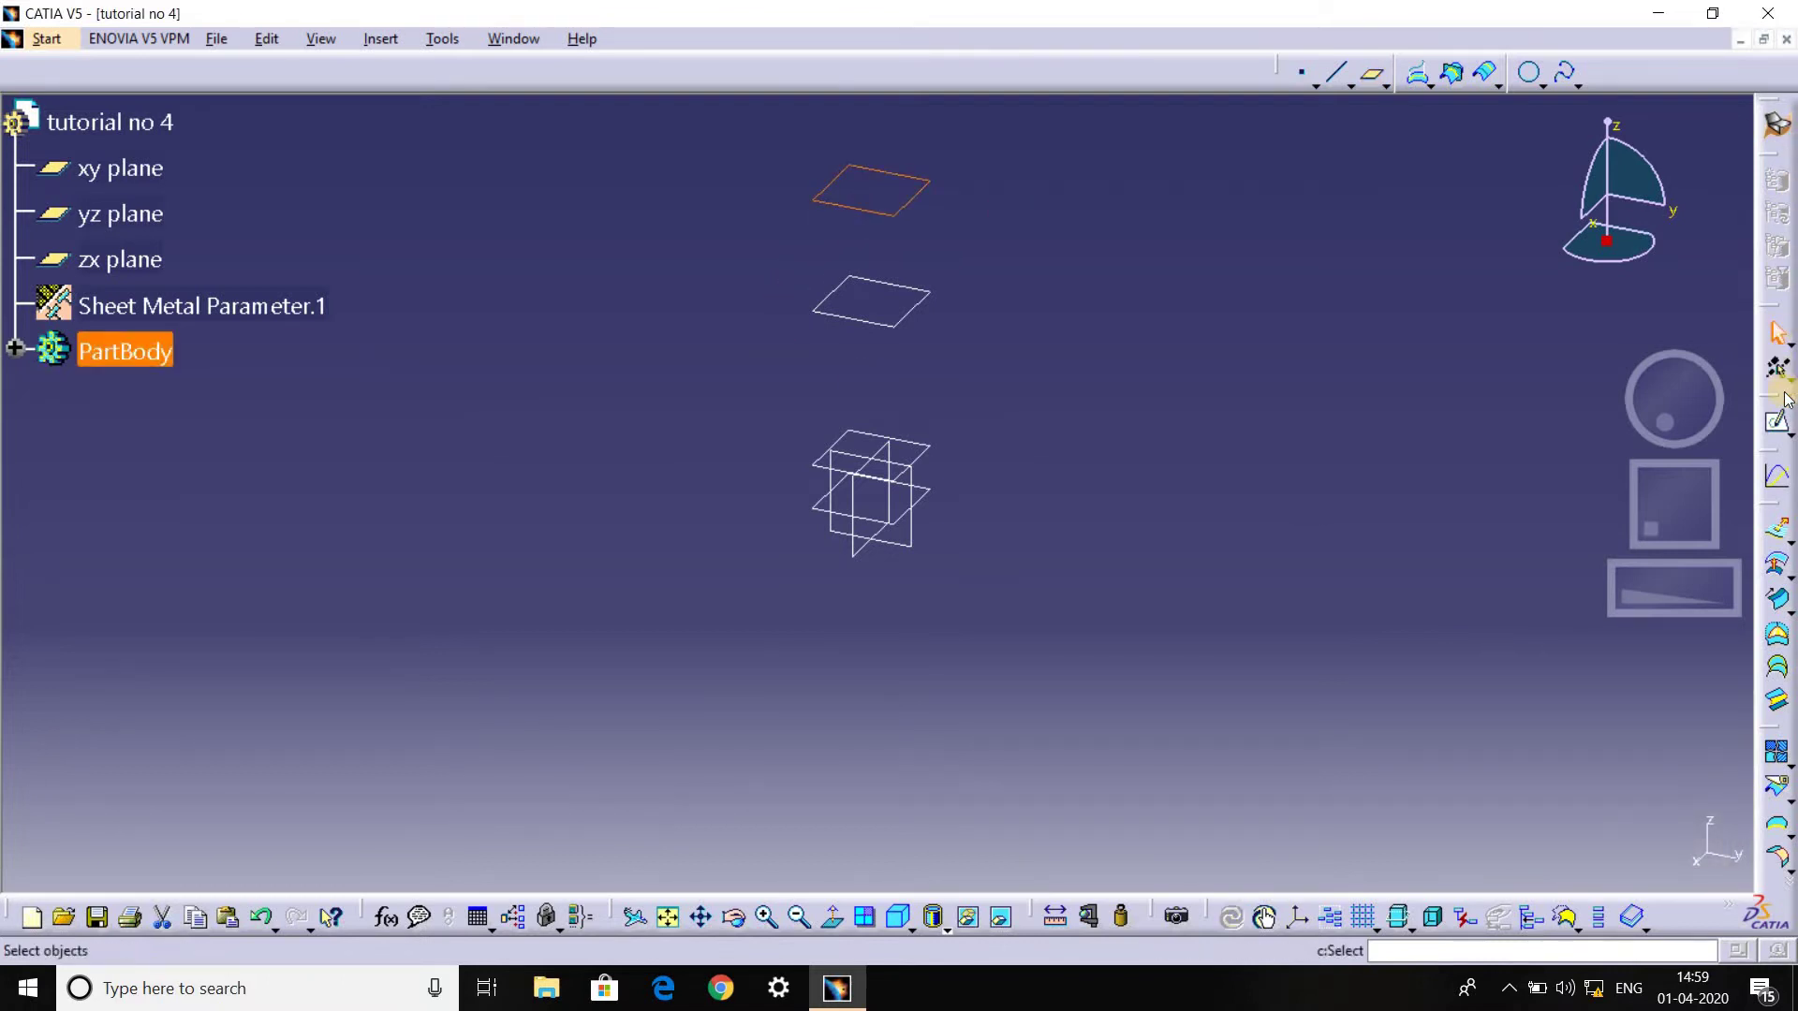
pyautogui.click(1776, 422)
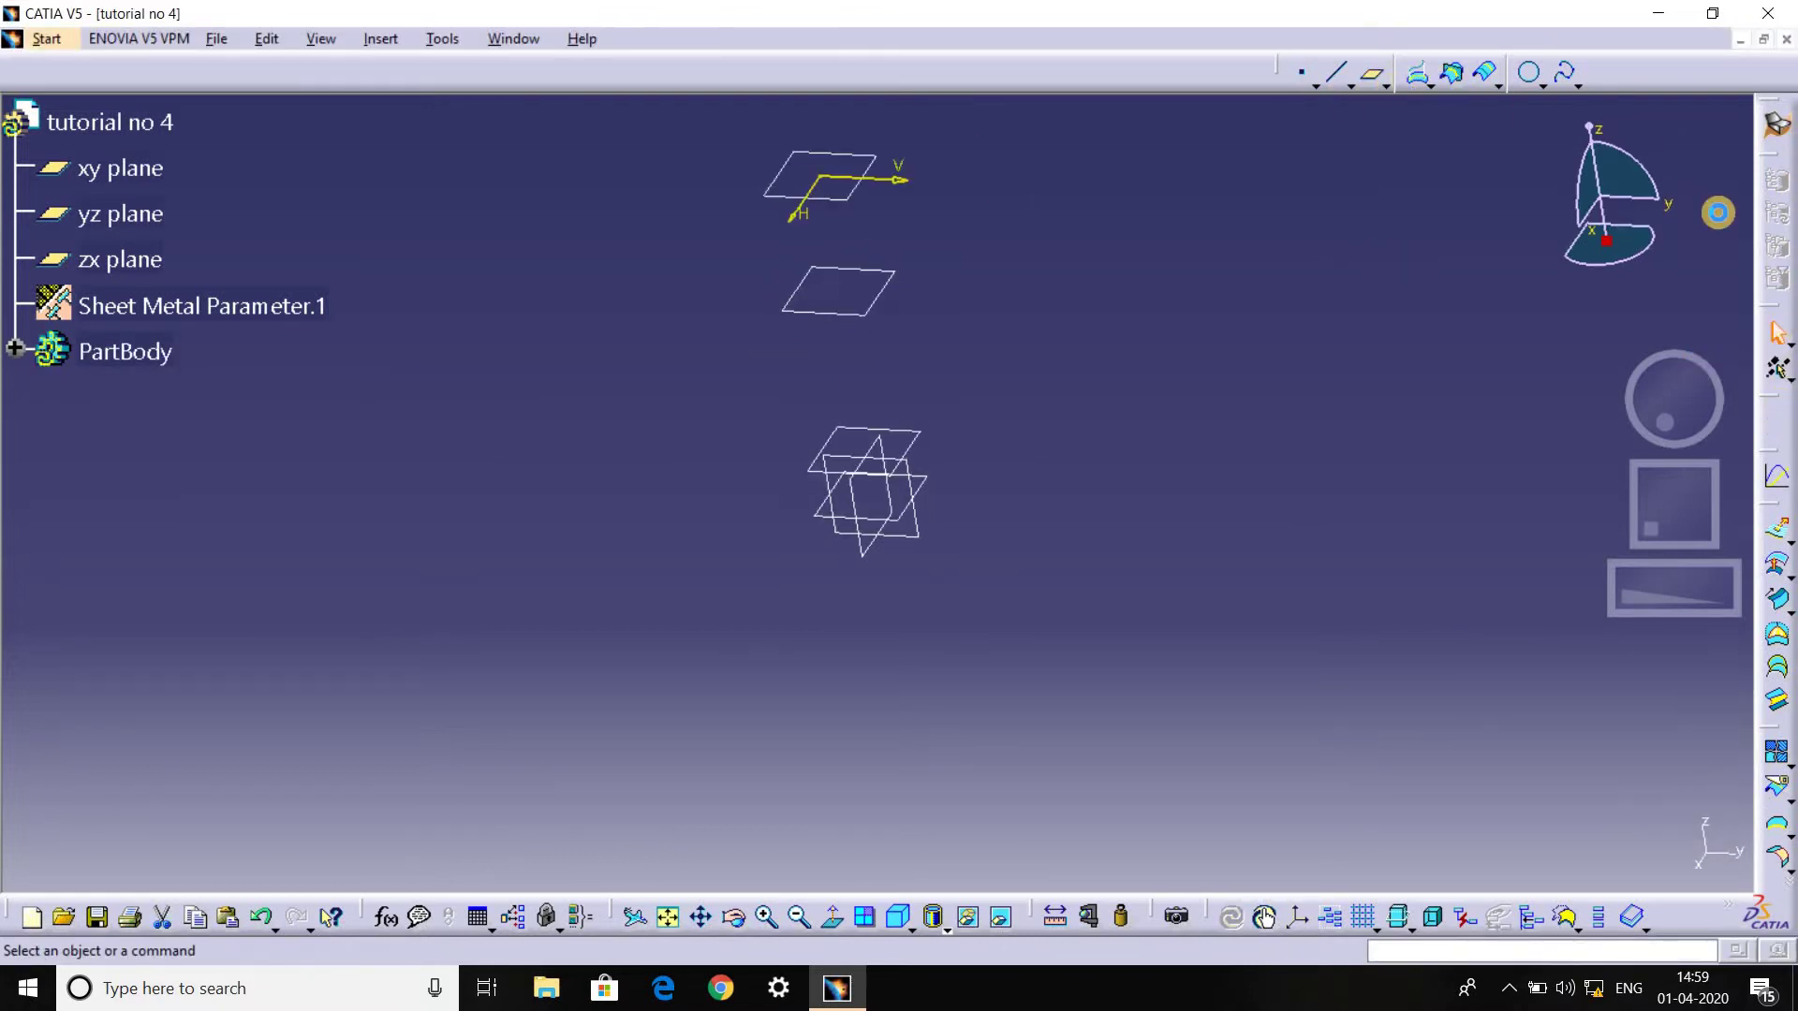
pyautogui.click(1366, 72)
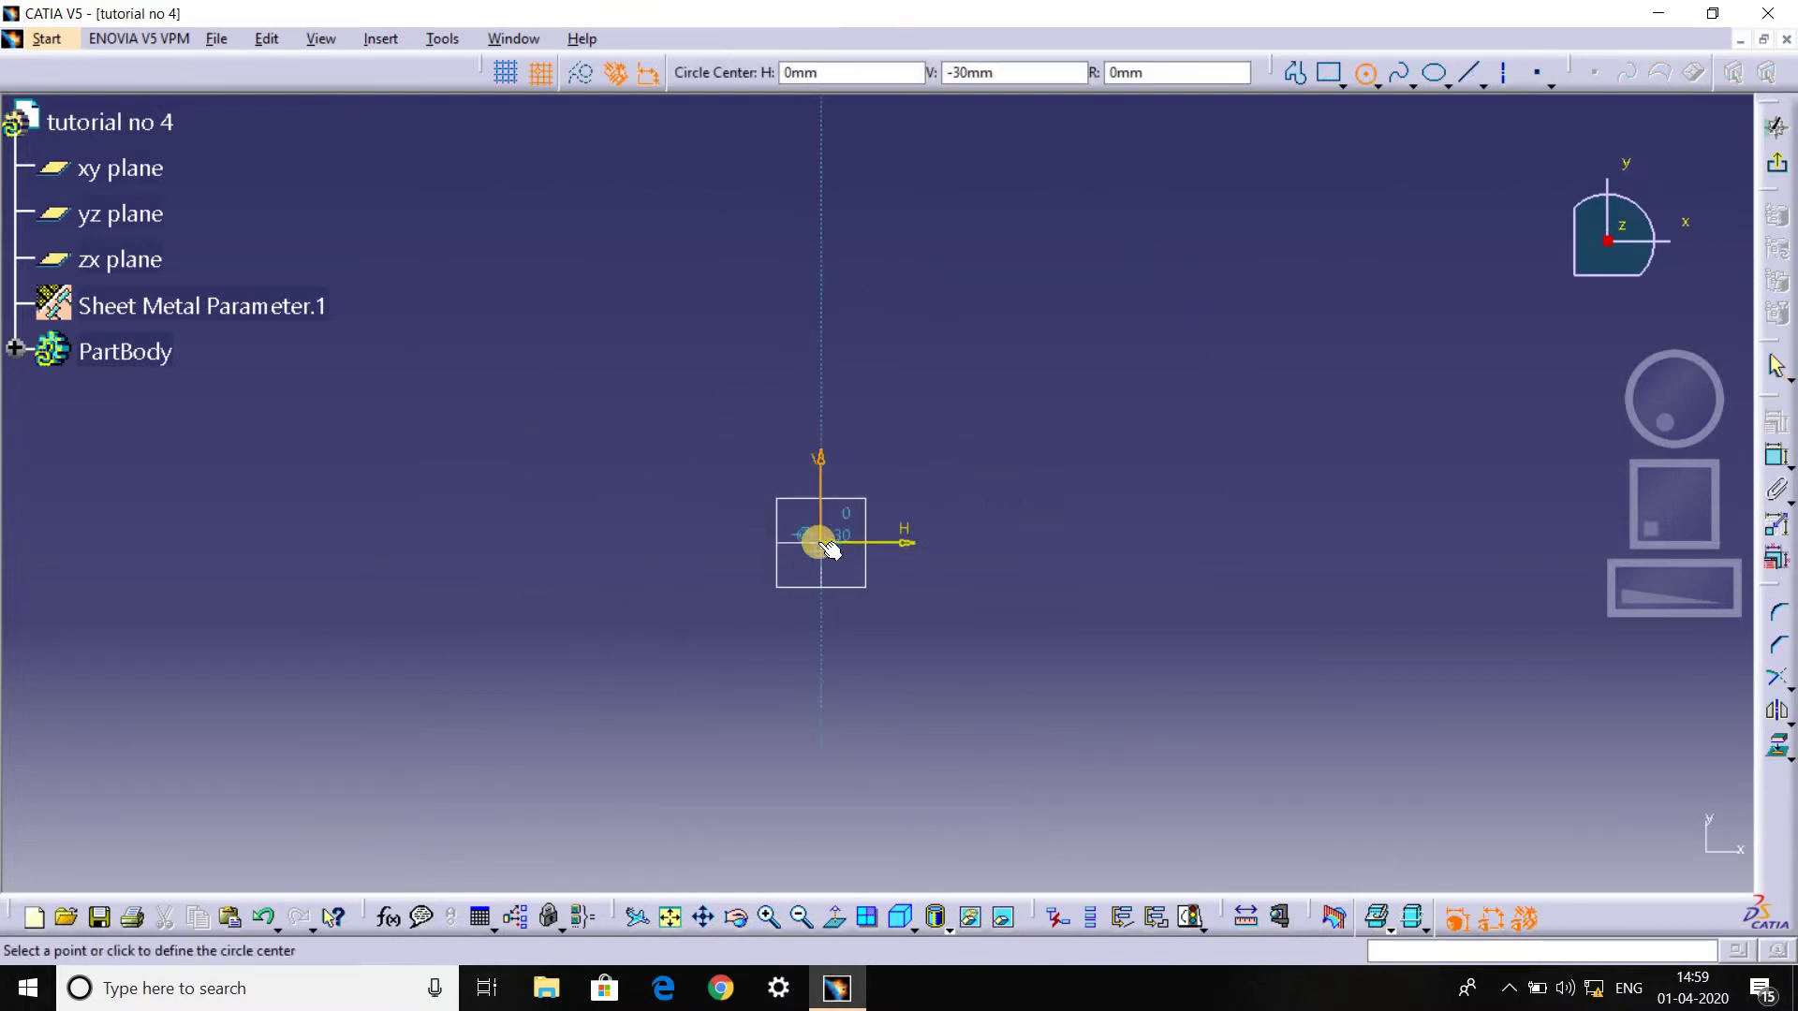
pyautogui.click(821, 542)
pyautogui.click(918, 426)
# Dimension the circle's diameter to 500 mm.
pyautogui.click(1776, 456)
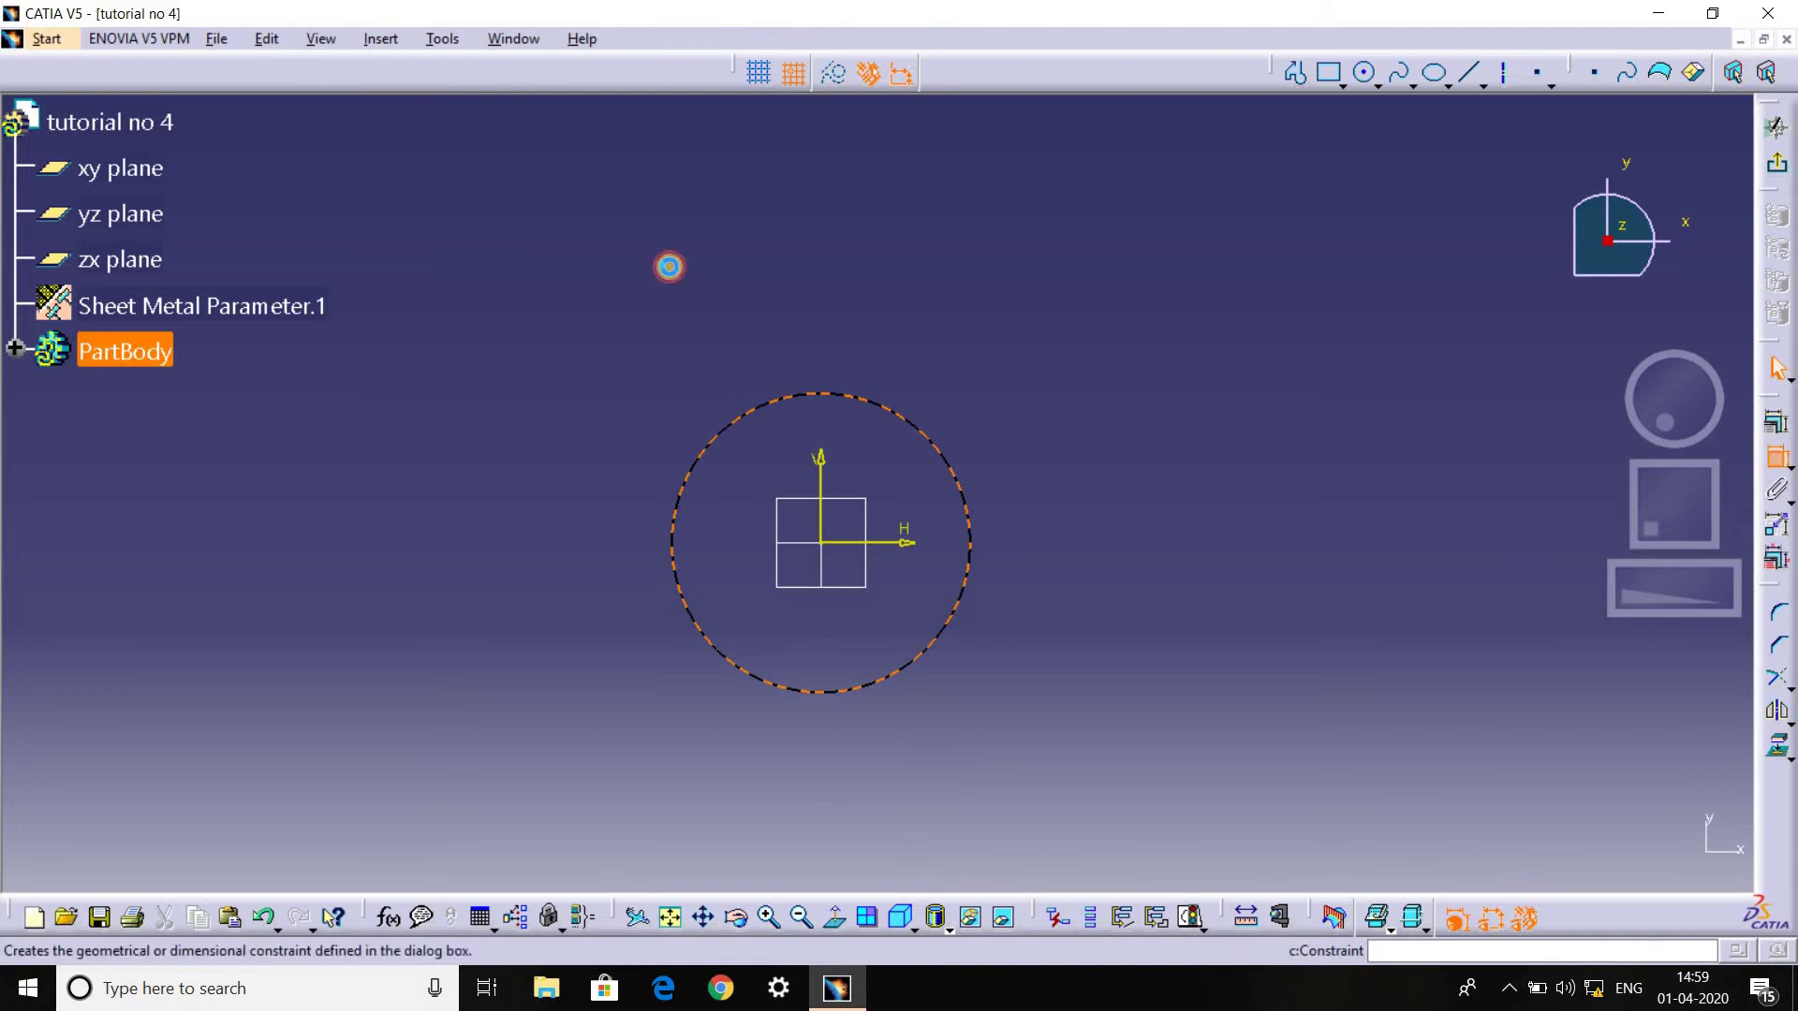
pyautogui.click(756, 230)
pyautogui.doubleClick(756, 230)
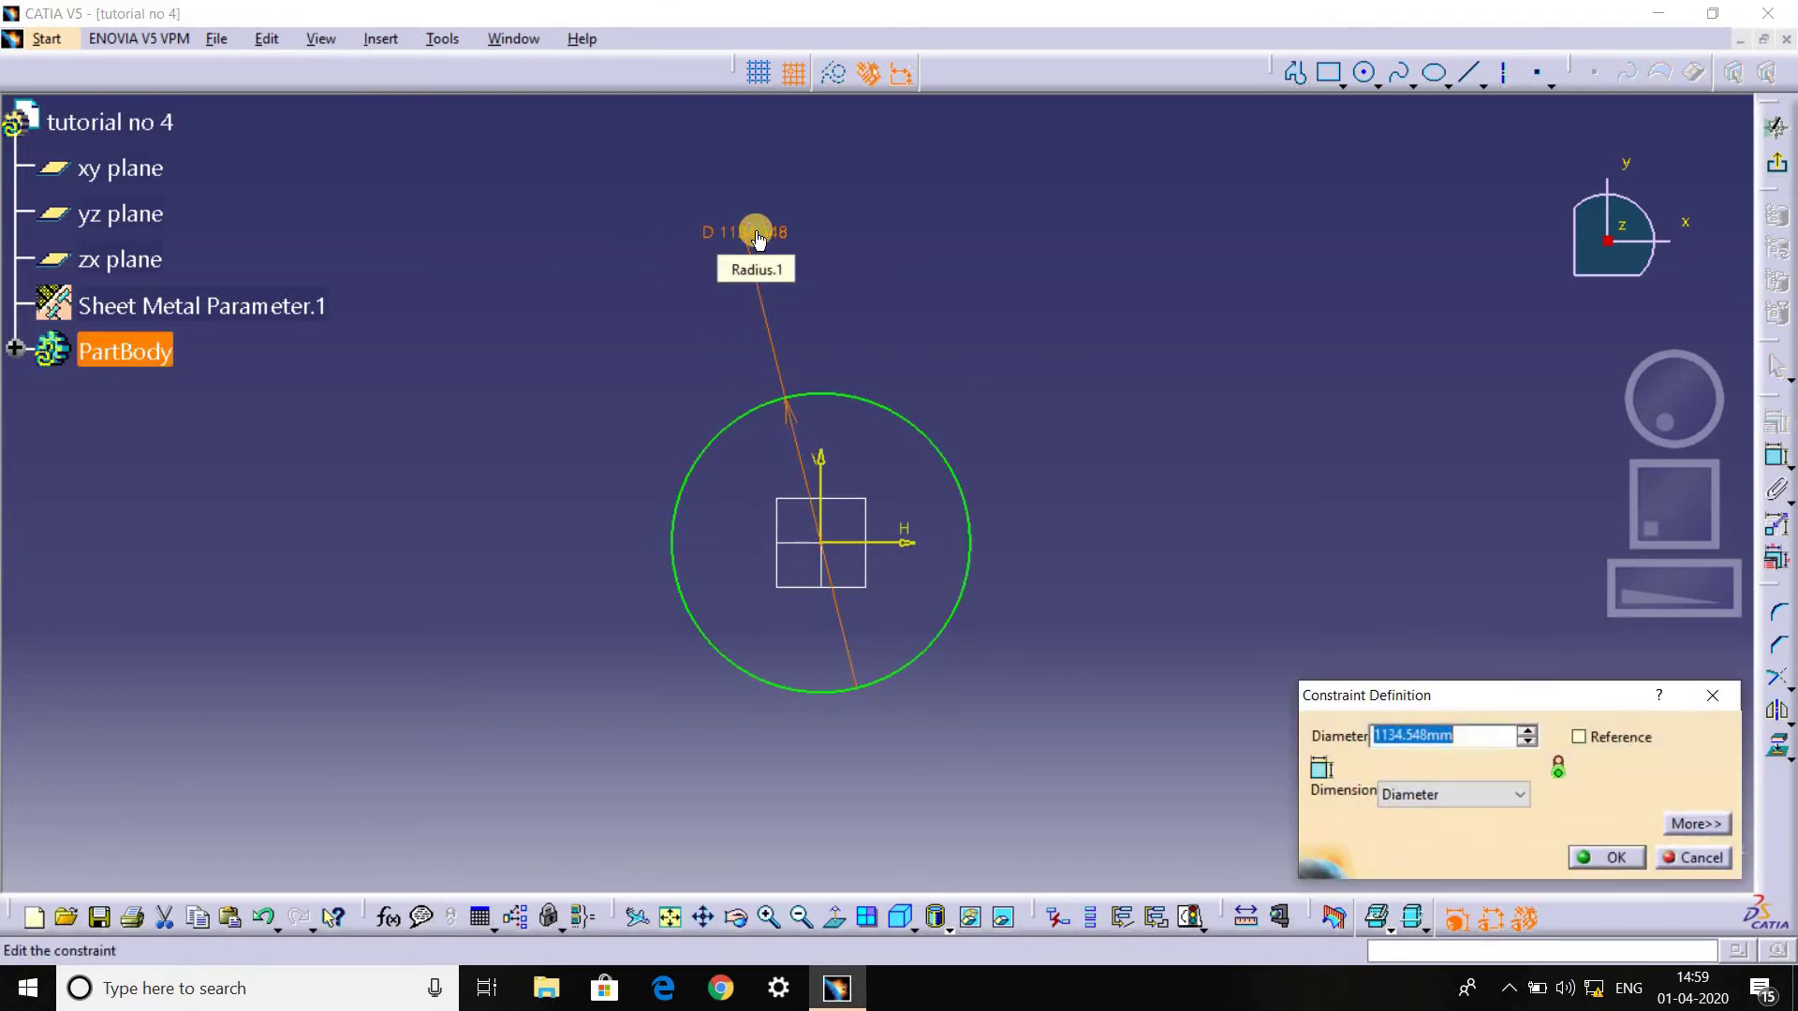
pyautogui.write('500')
pyautogui.press('Return')
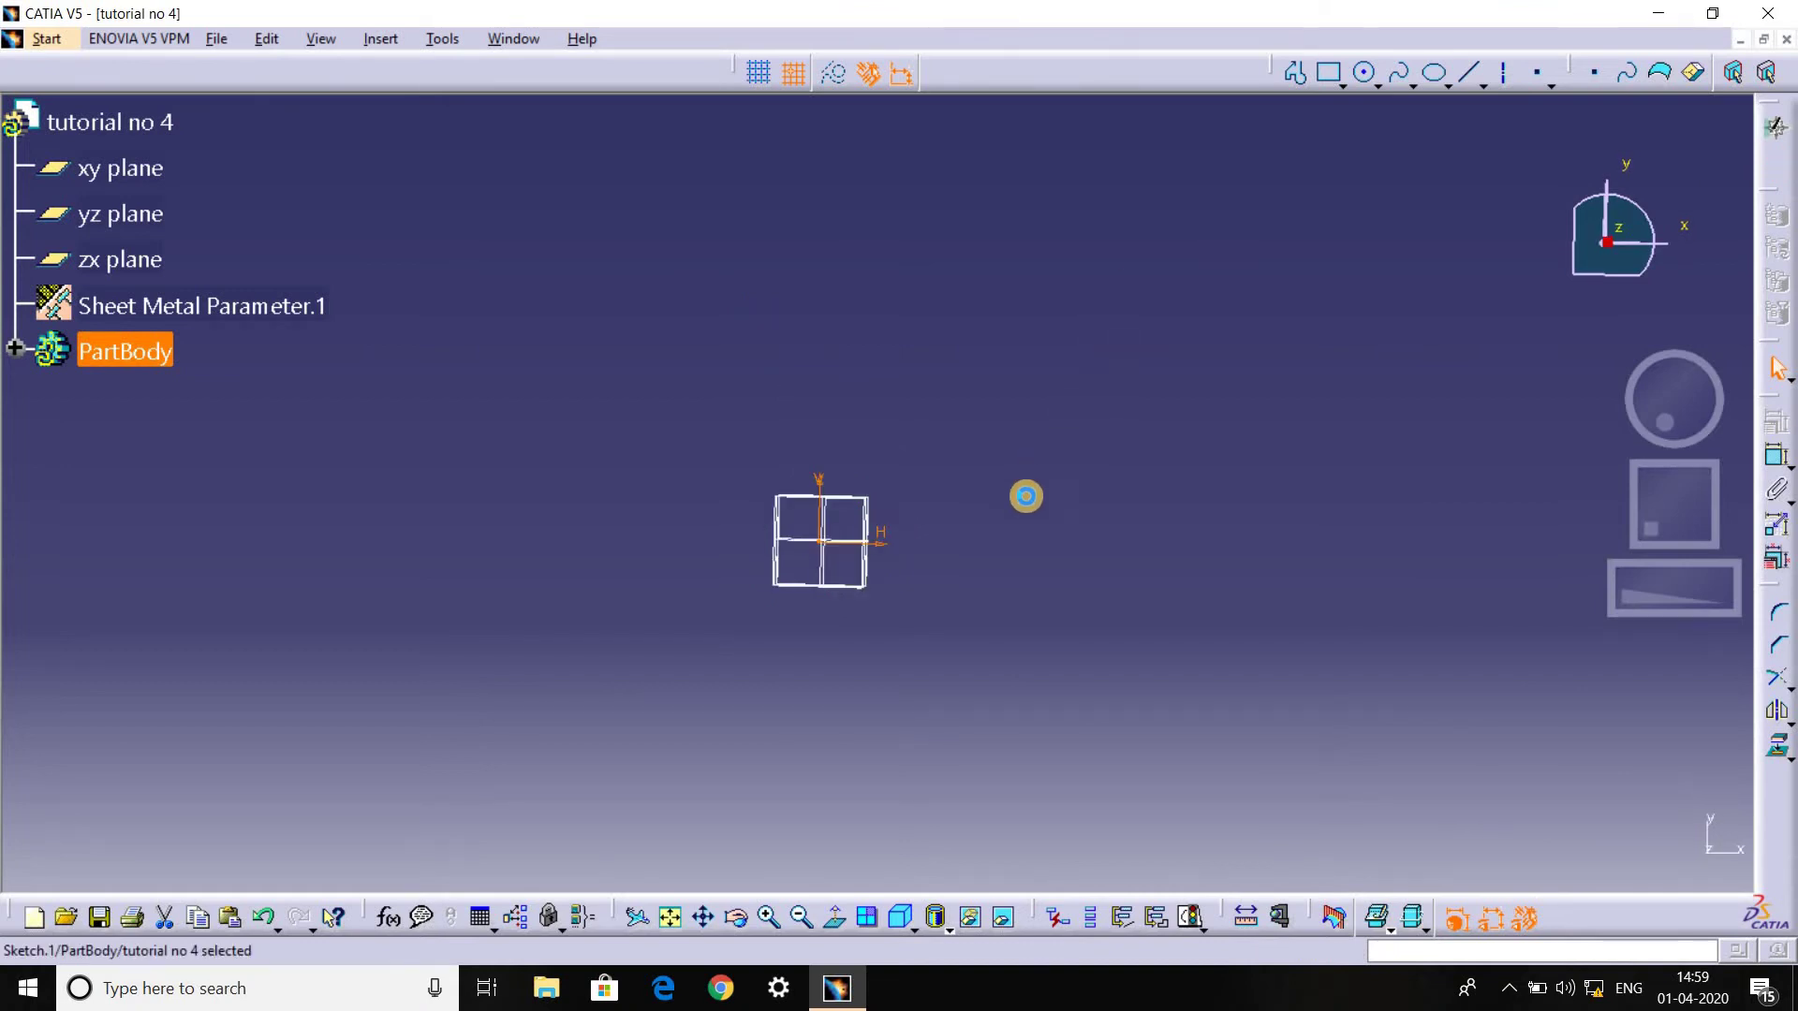
pyautogui.moveTo(950, 534)
pyautogui.mouseDown(button='middle')
pyautogui.moveTo(1023, 477)
pyautogui.moveTo(1004, 305)
pyautogui.moveTo(1052, 565)
pyautogui.moveTo(962, 716)
pyautogui.mouseUp(button='middle')
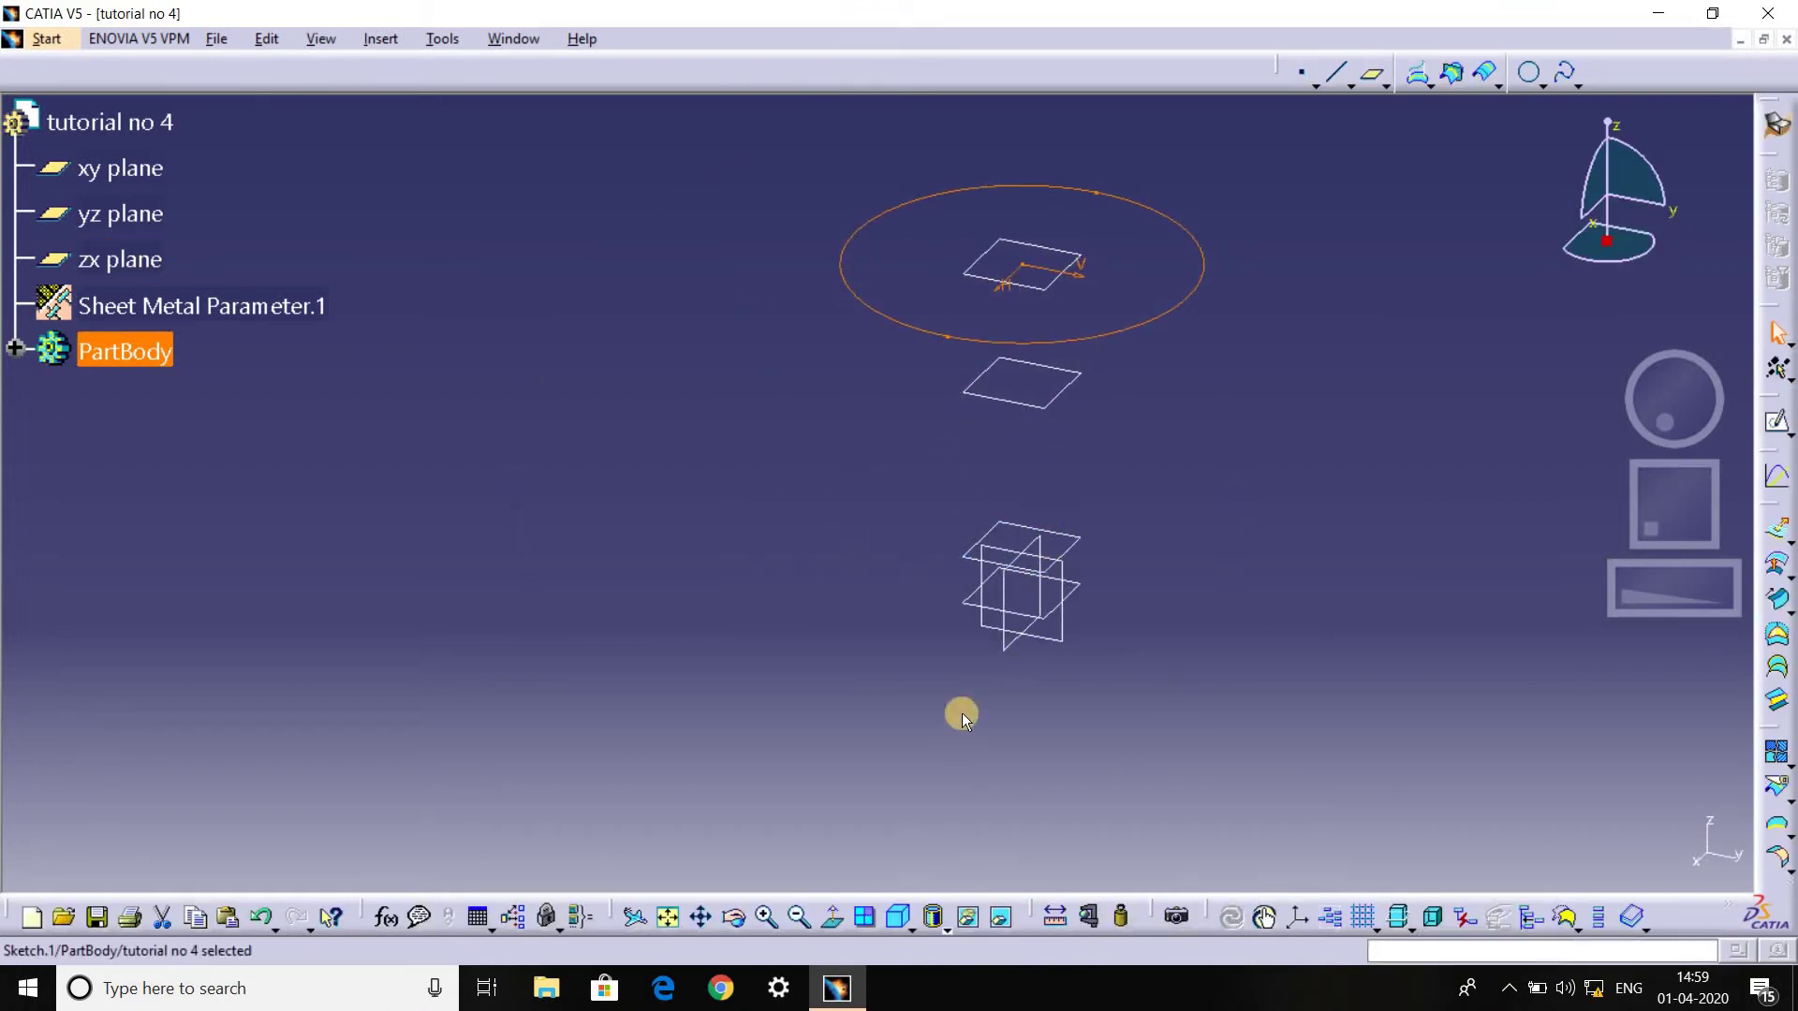
# Sketch a yz-plane profile: short vertical line, slanted wall, and vertical outlet ending on the H axis.
pyautogui.click(1063, 576)
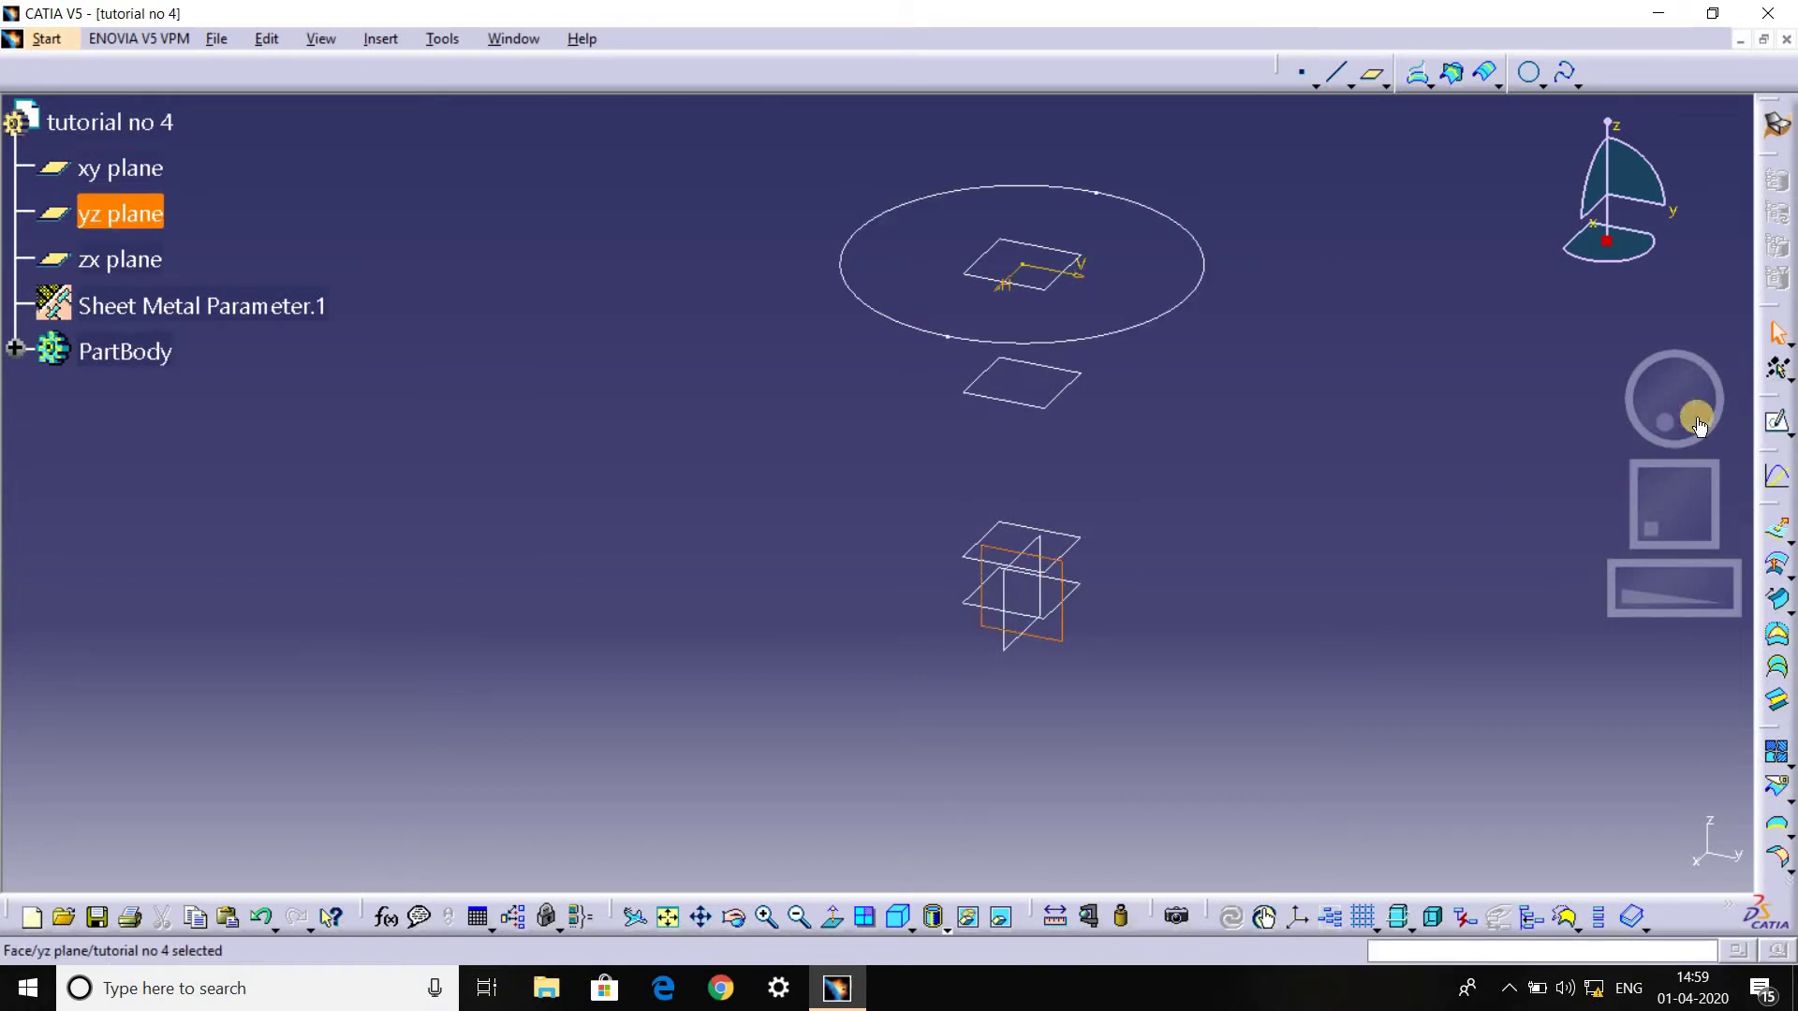
pyautogui.click(1765, 417)
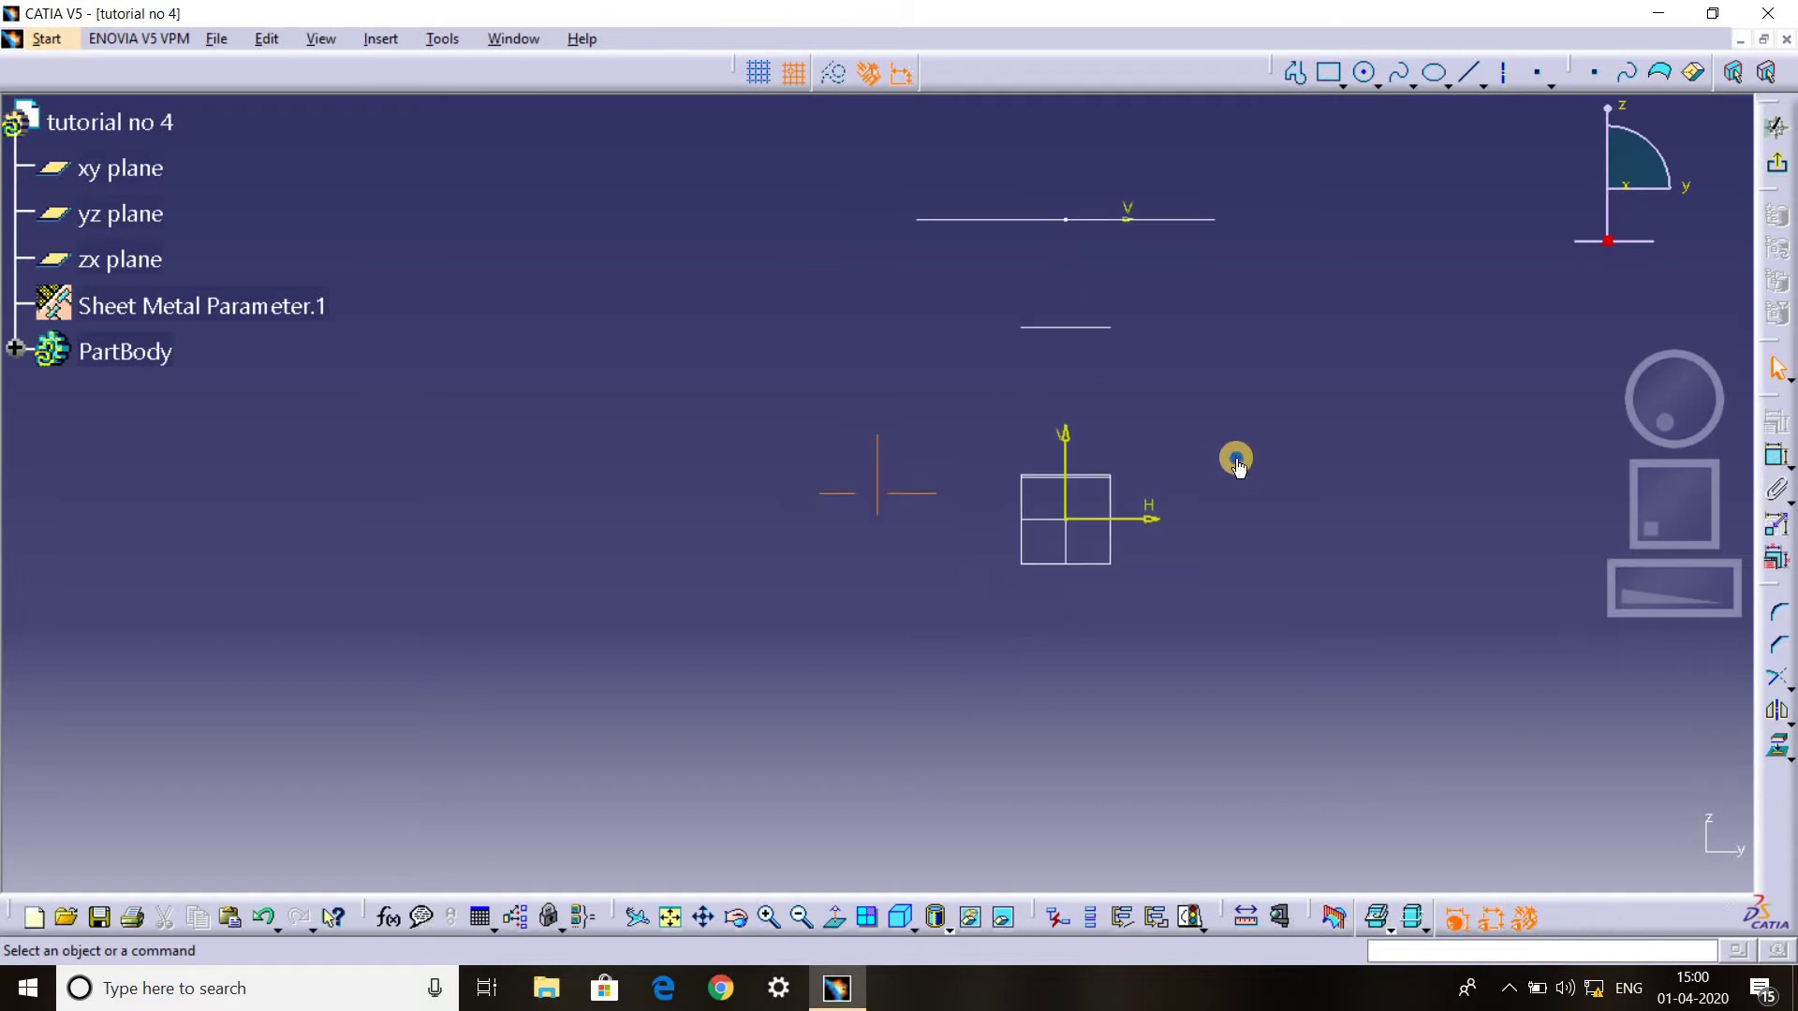
pyautogui.click(1294, 68)
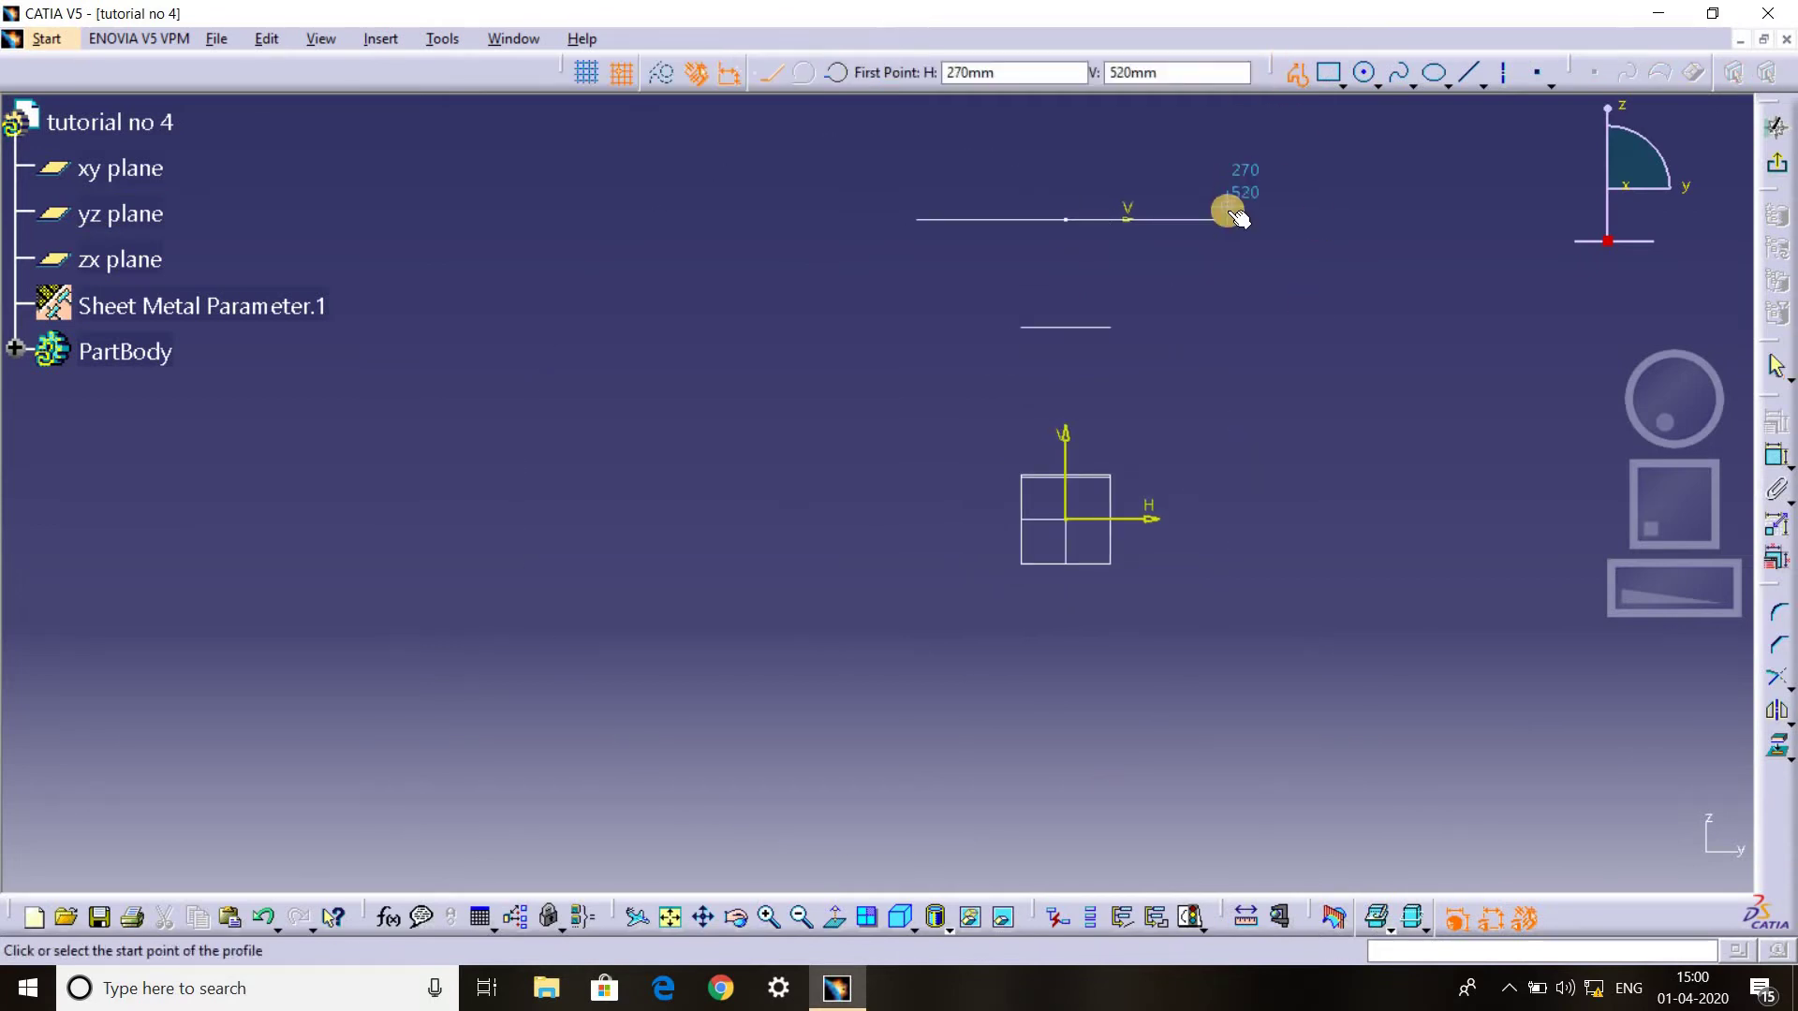
pyautogui.click(1216, 221)
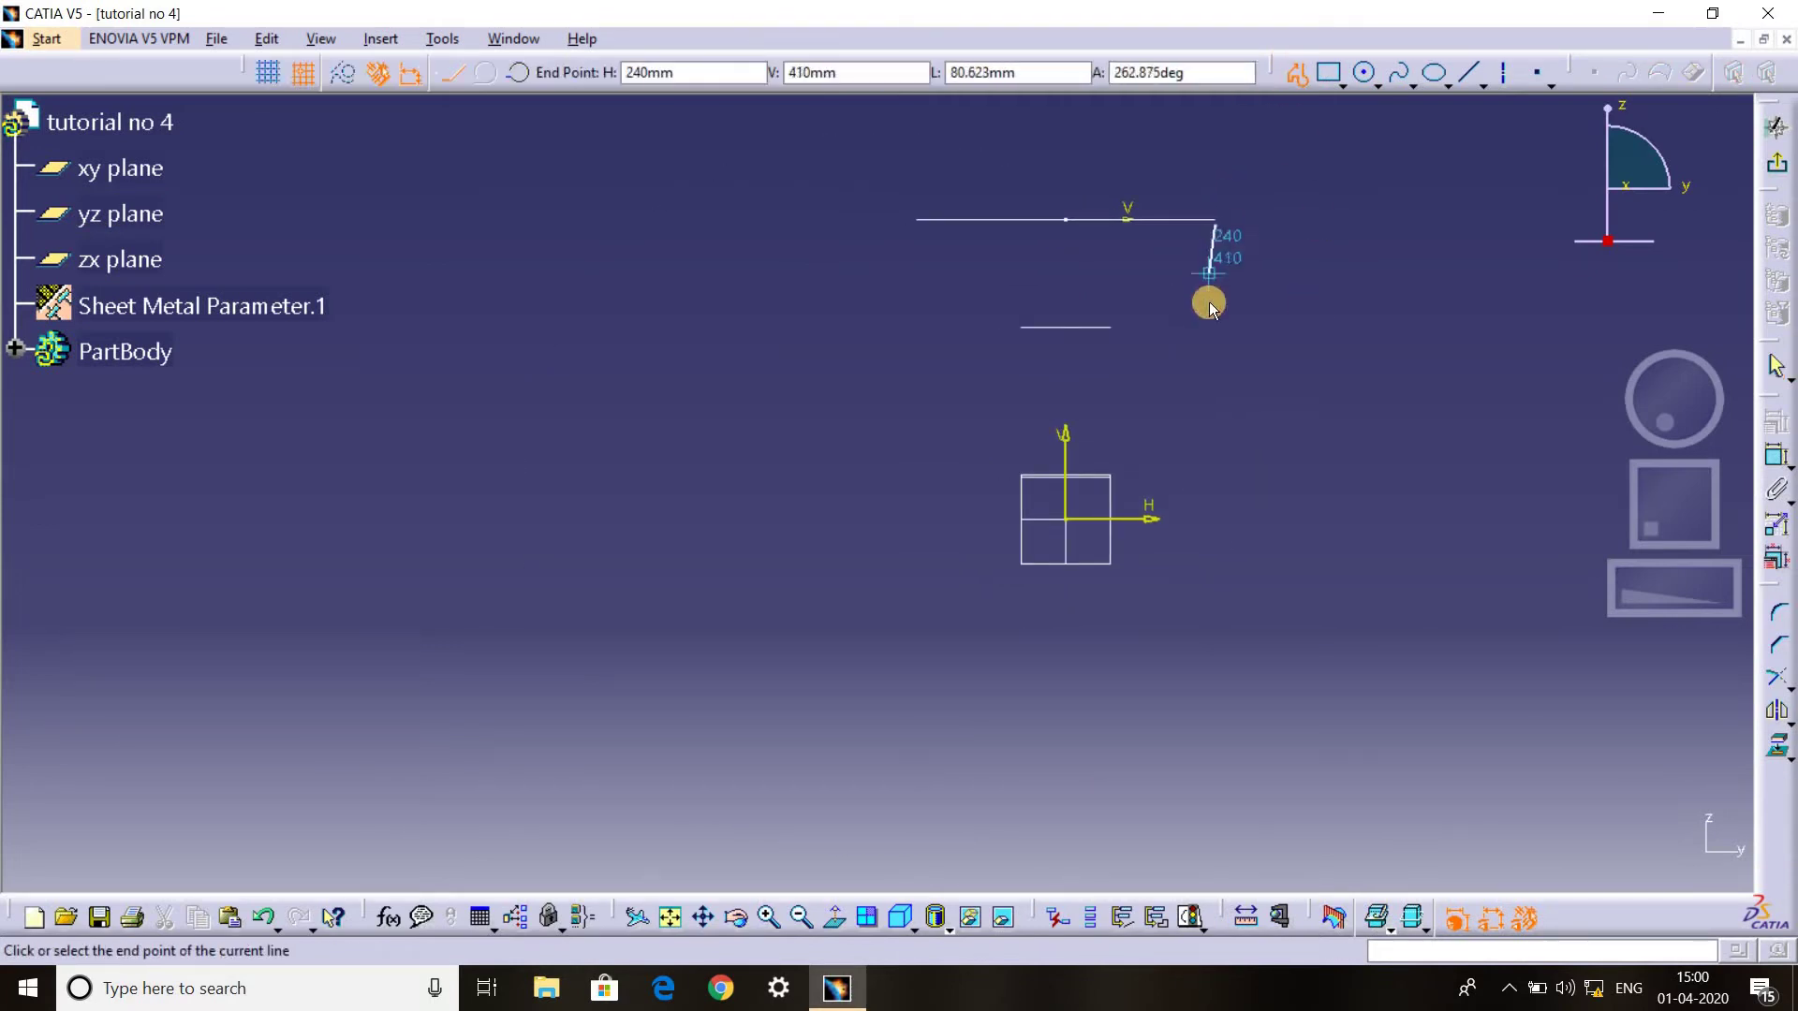
pyautogui.click(1215, 308)
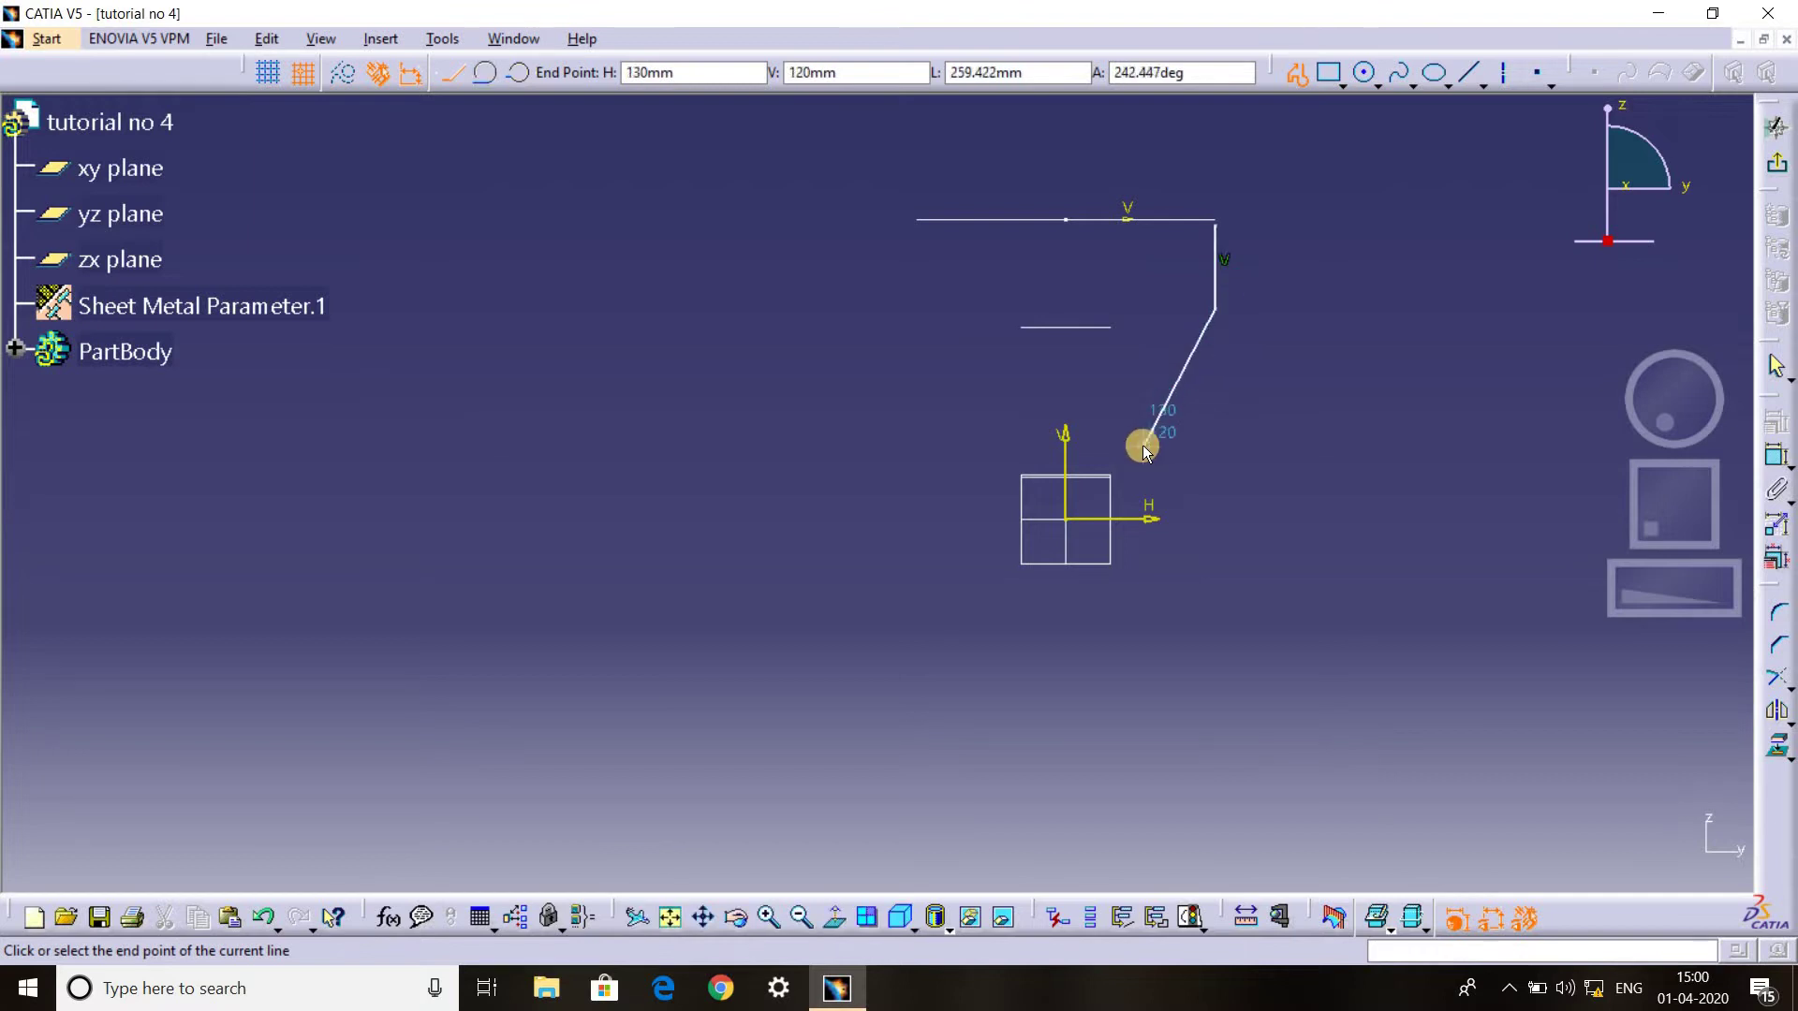
pyautogui.click(1105, 467)
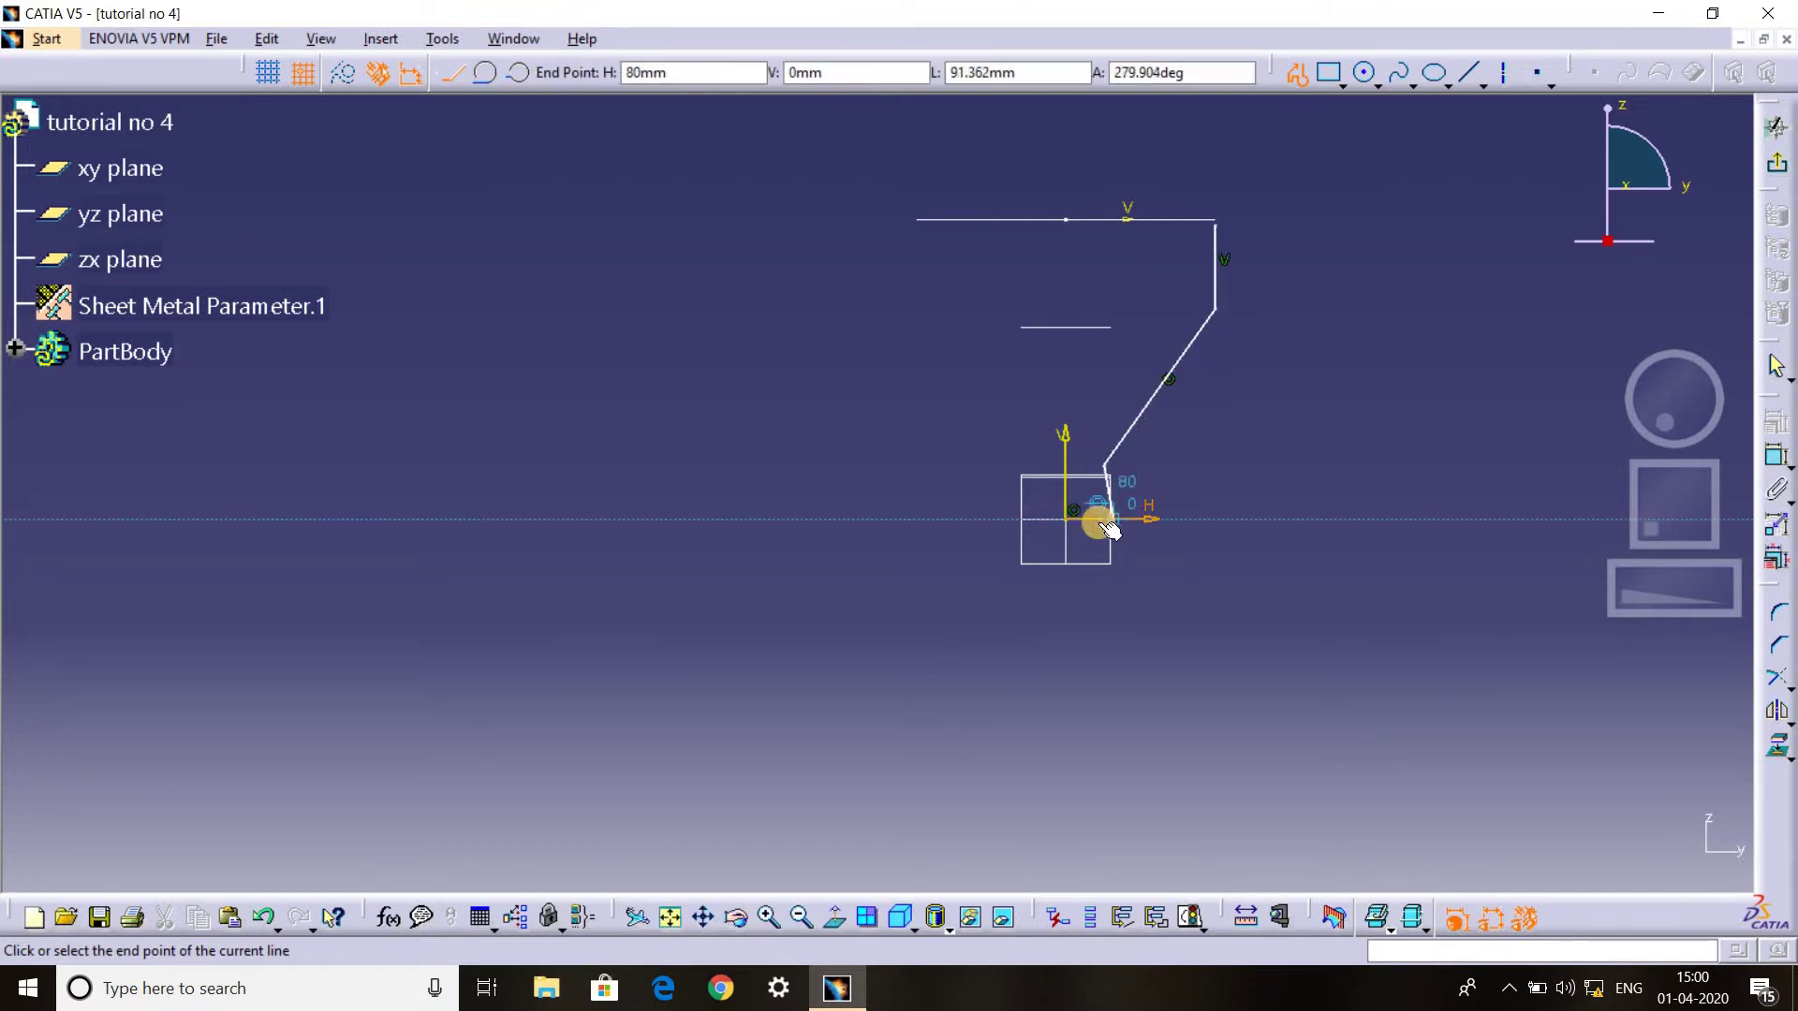
pyautogui.click(1112, 524)
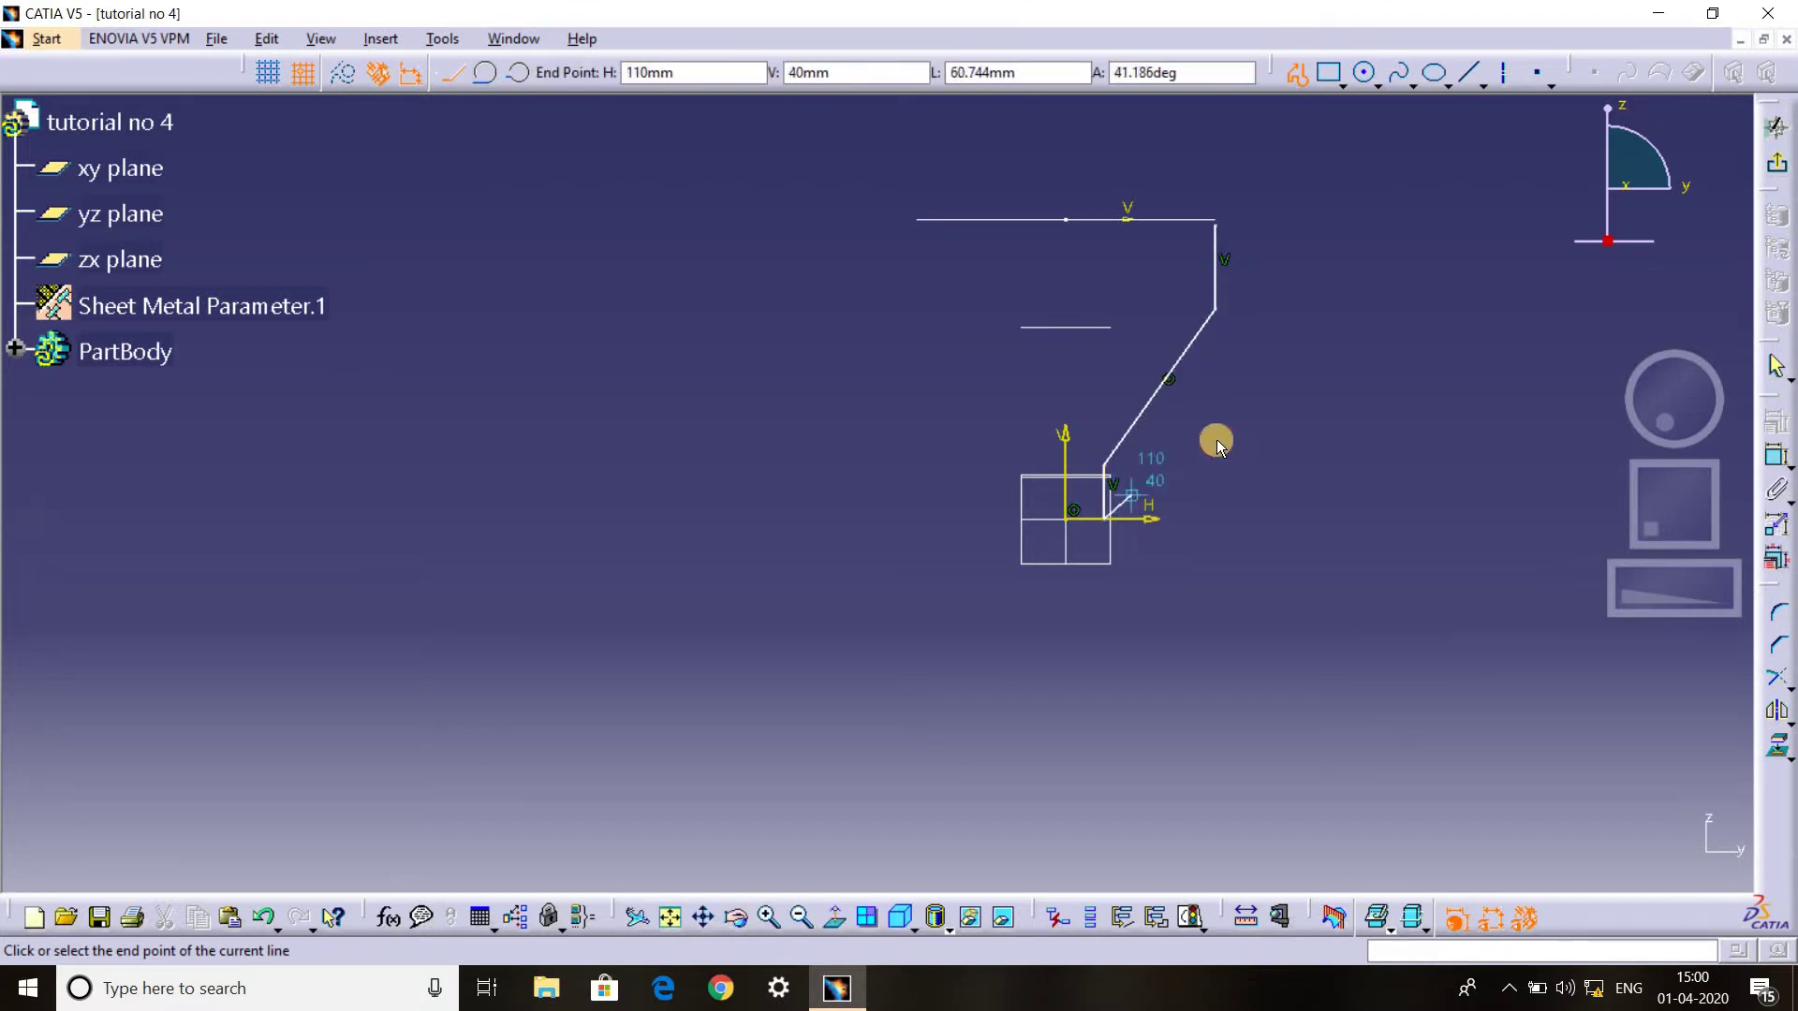
pyautogui.press('Escape')
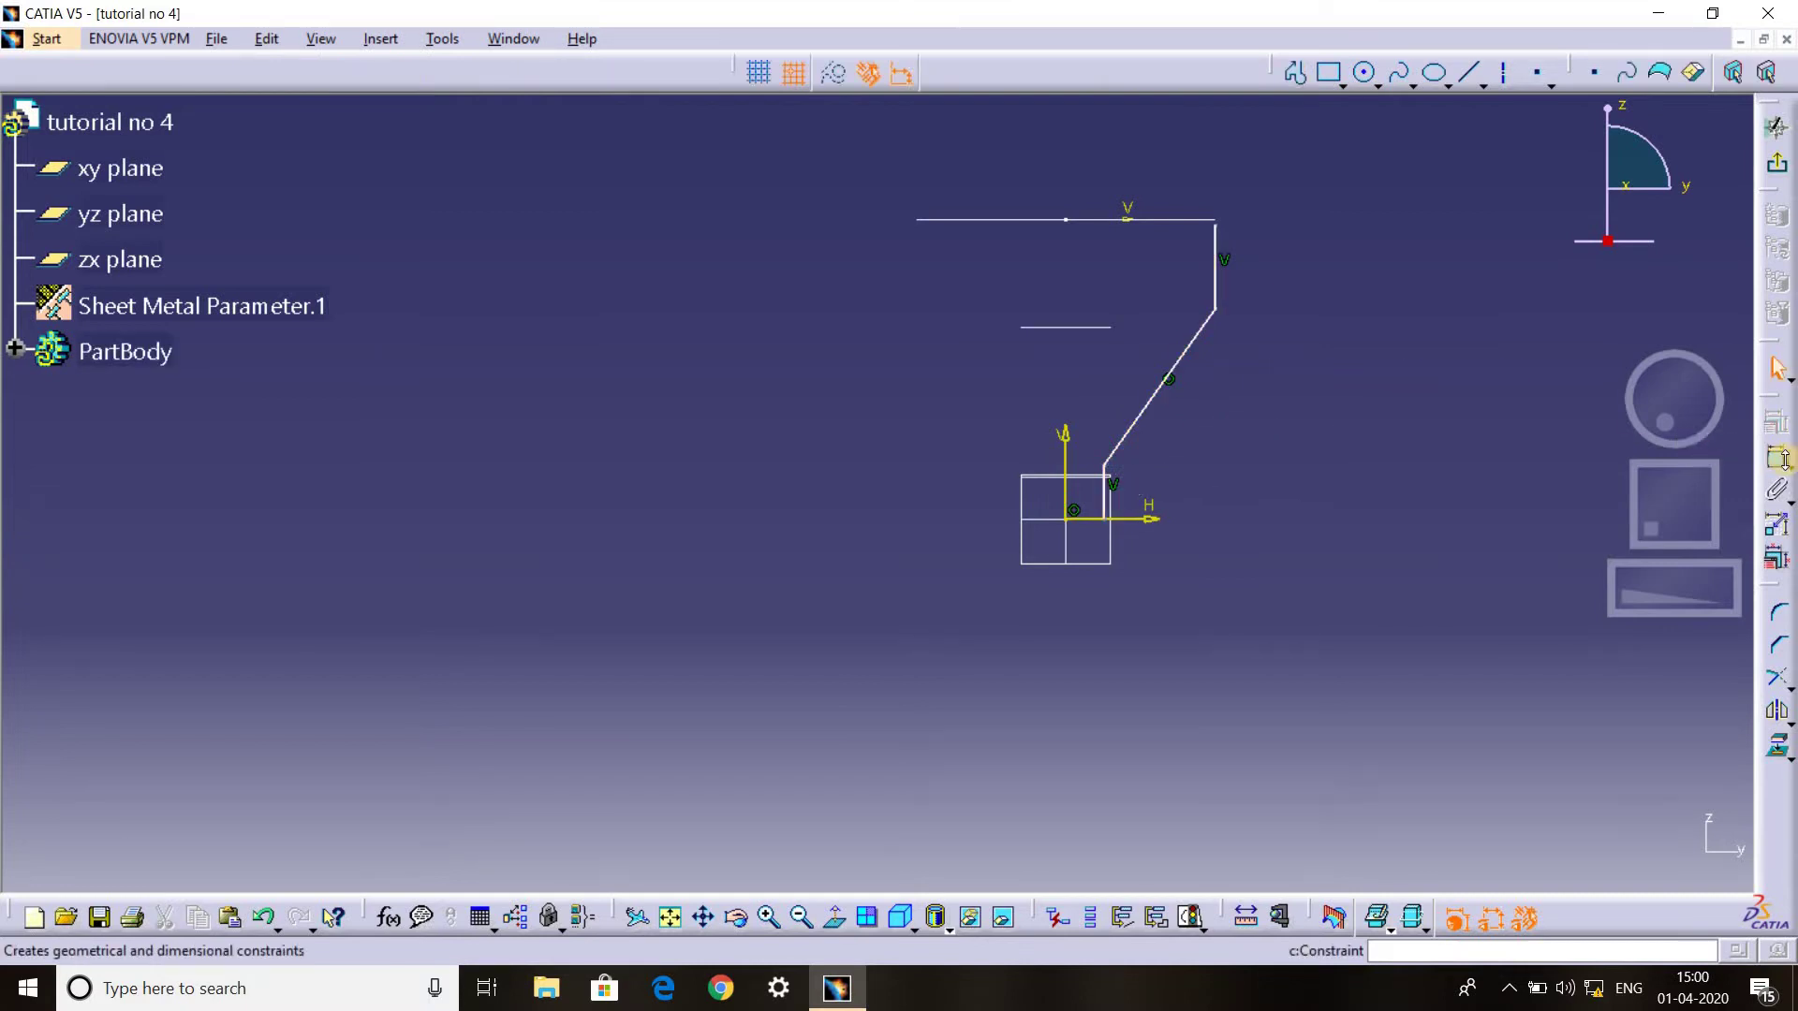
# Make the profile's top corner coincident with the circle edge and the middle corner with its reference line.
pyautogui.click(1775, 459)
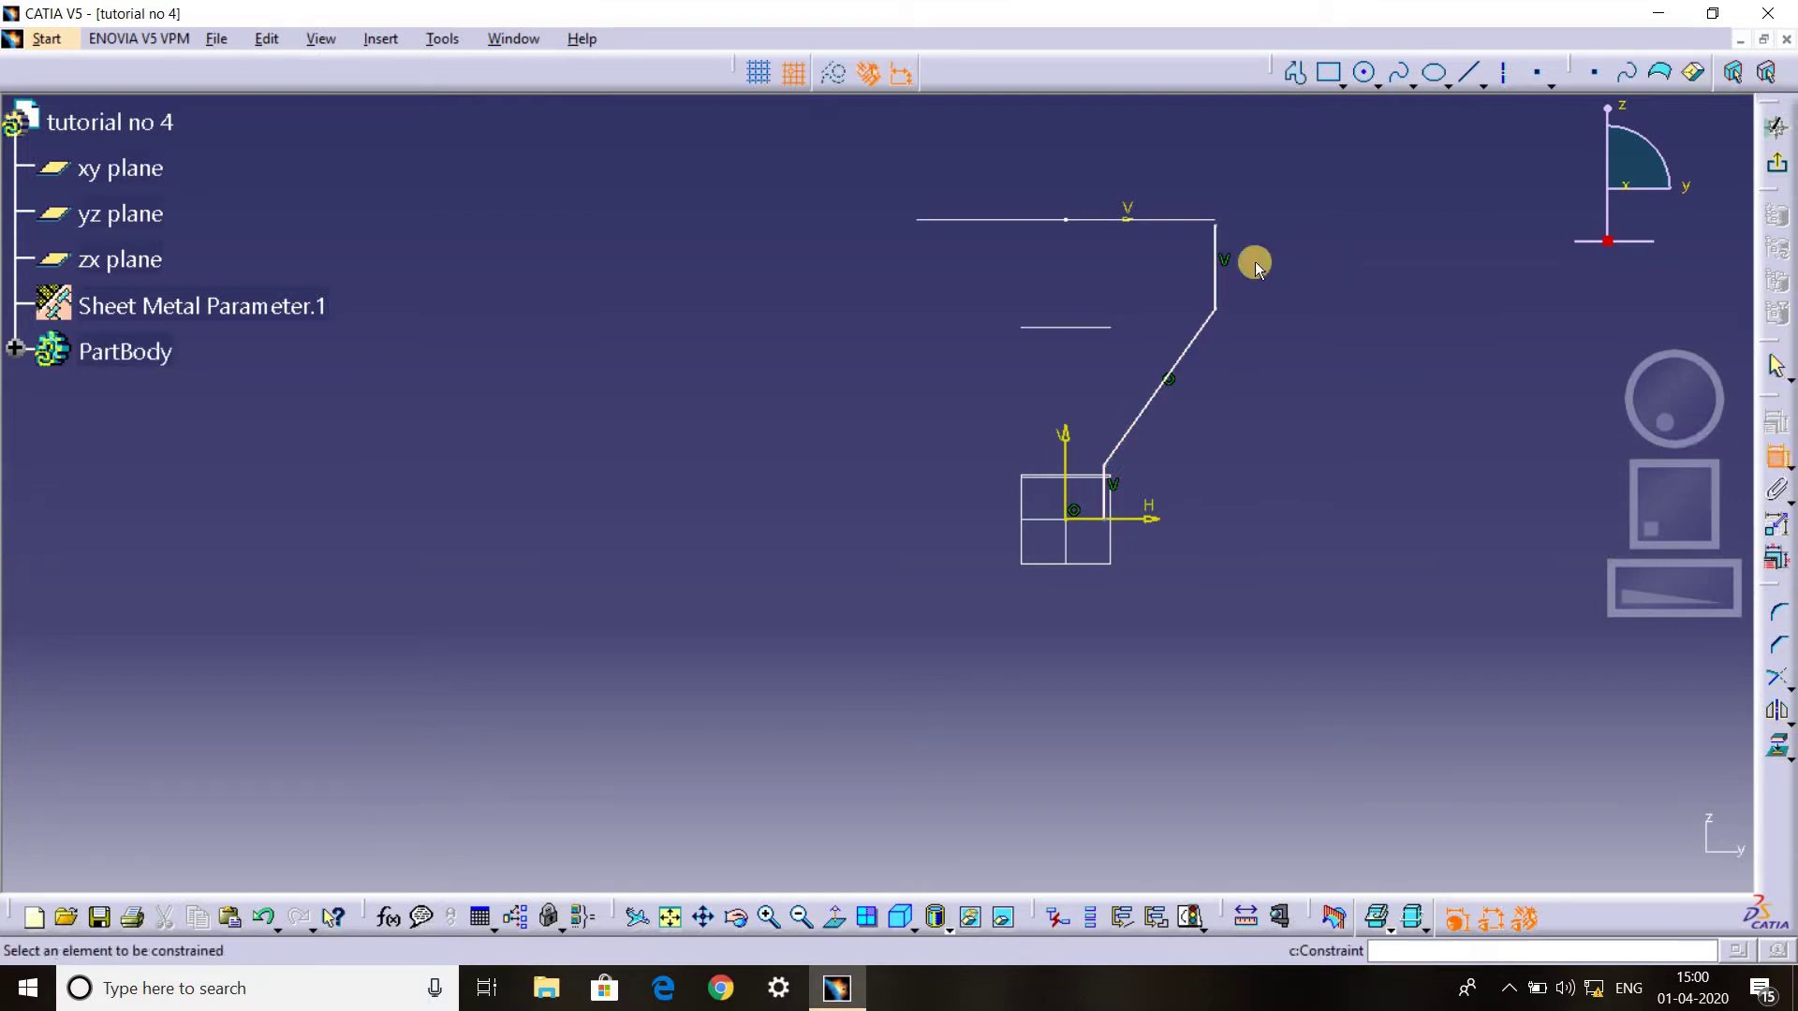
pyautogui.click(1214, 226)
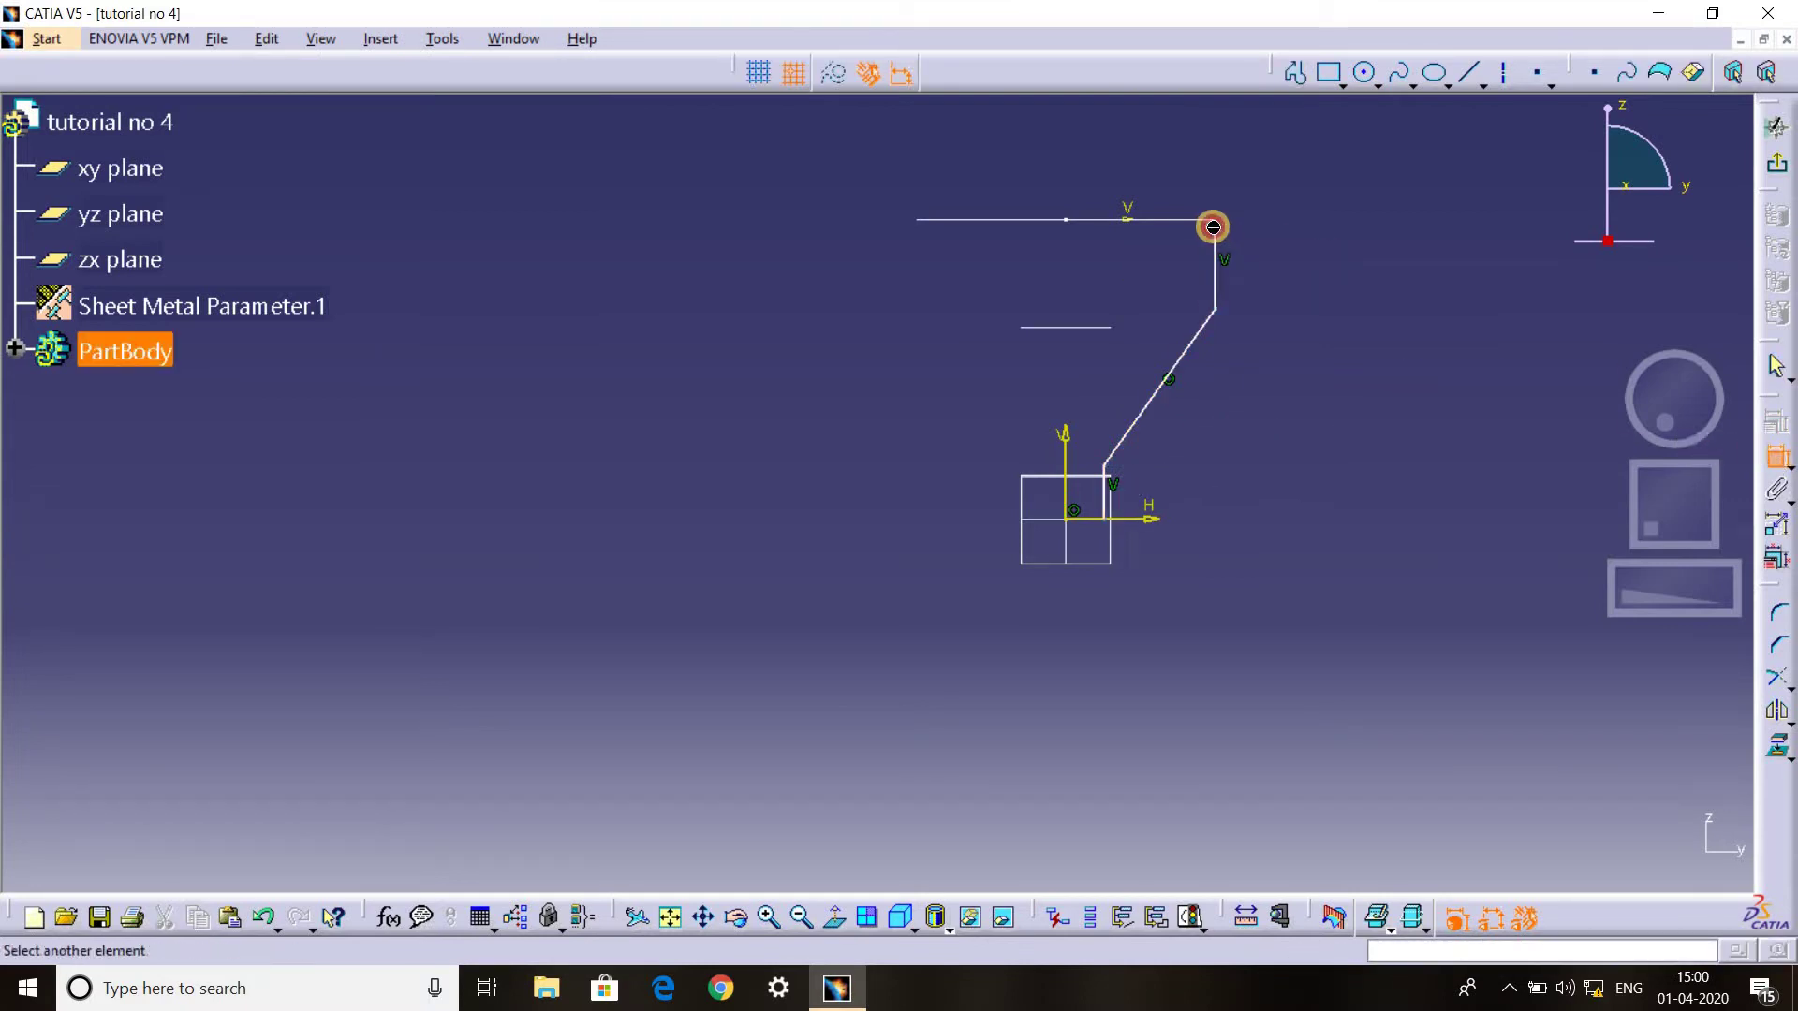
pyautogui.rightClick(1308, 216)
pyautogui.click(1357, 316)
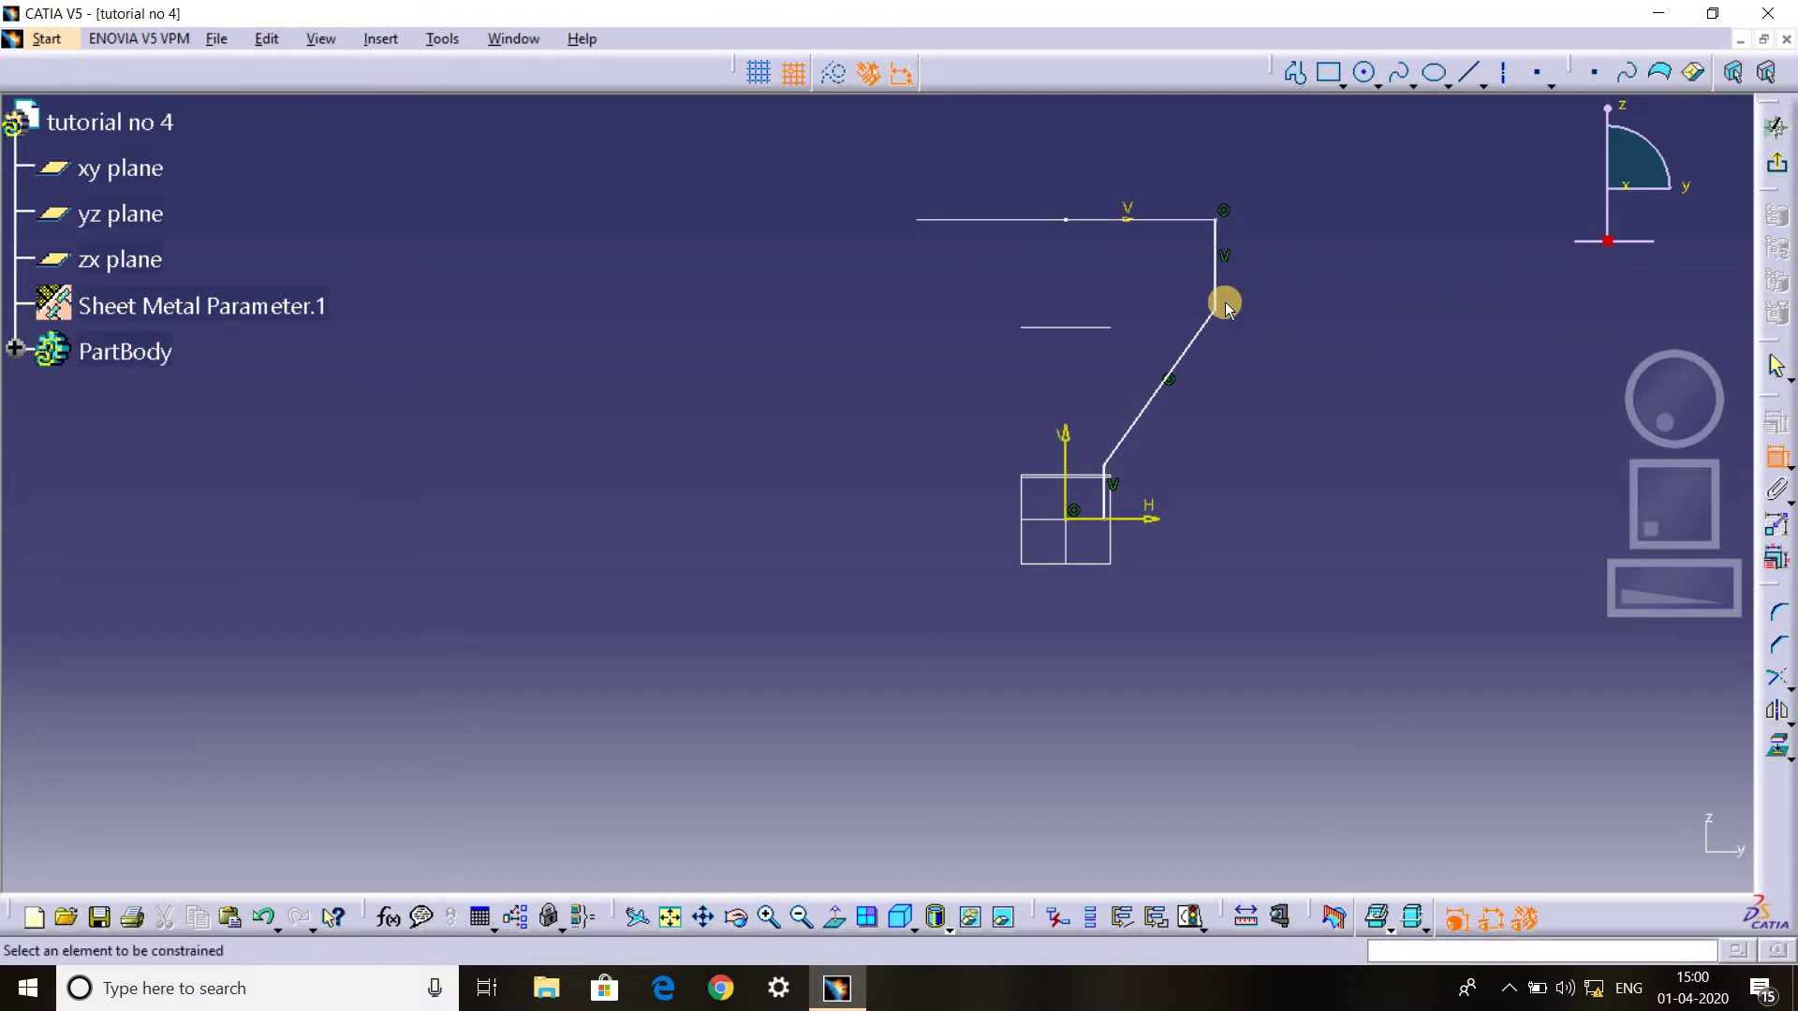
pyautogui.click(1219, 307)
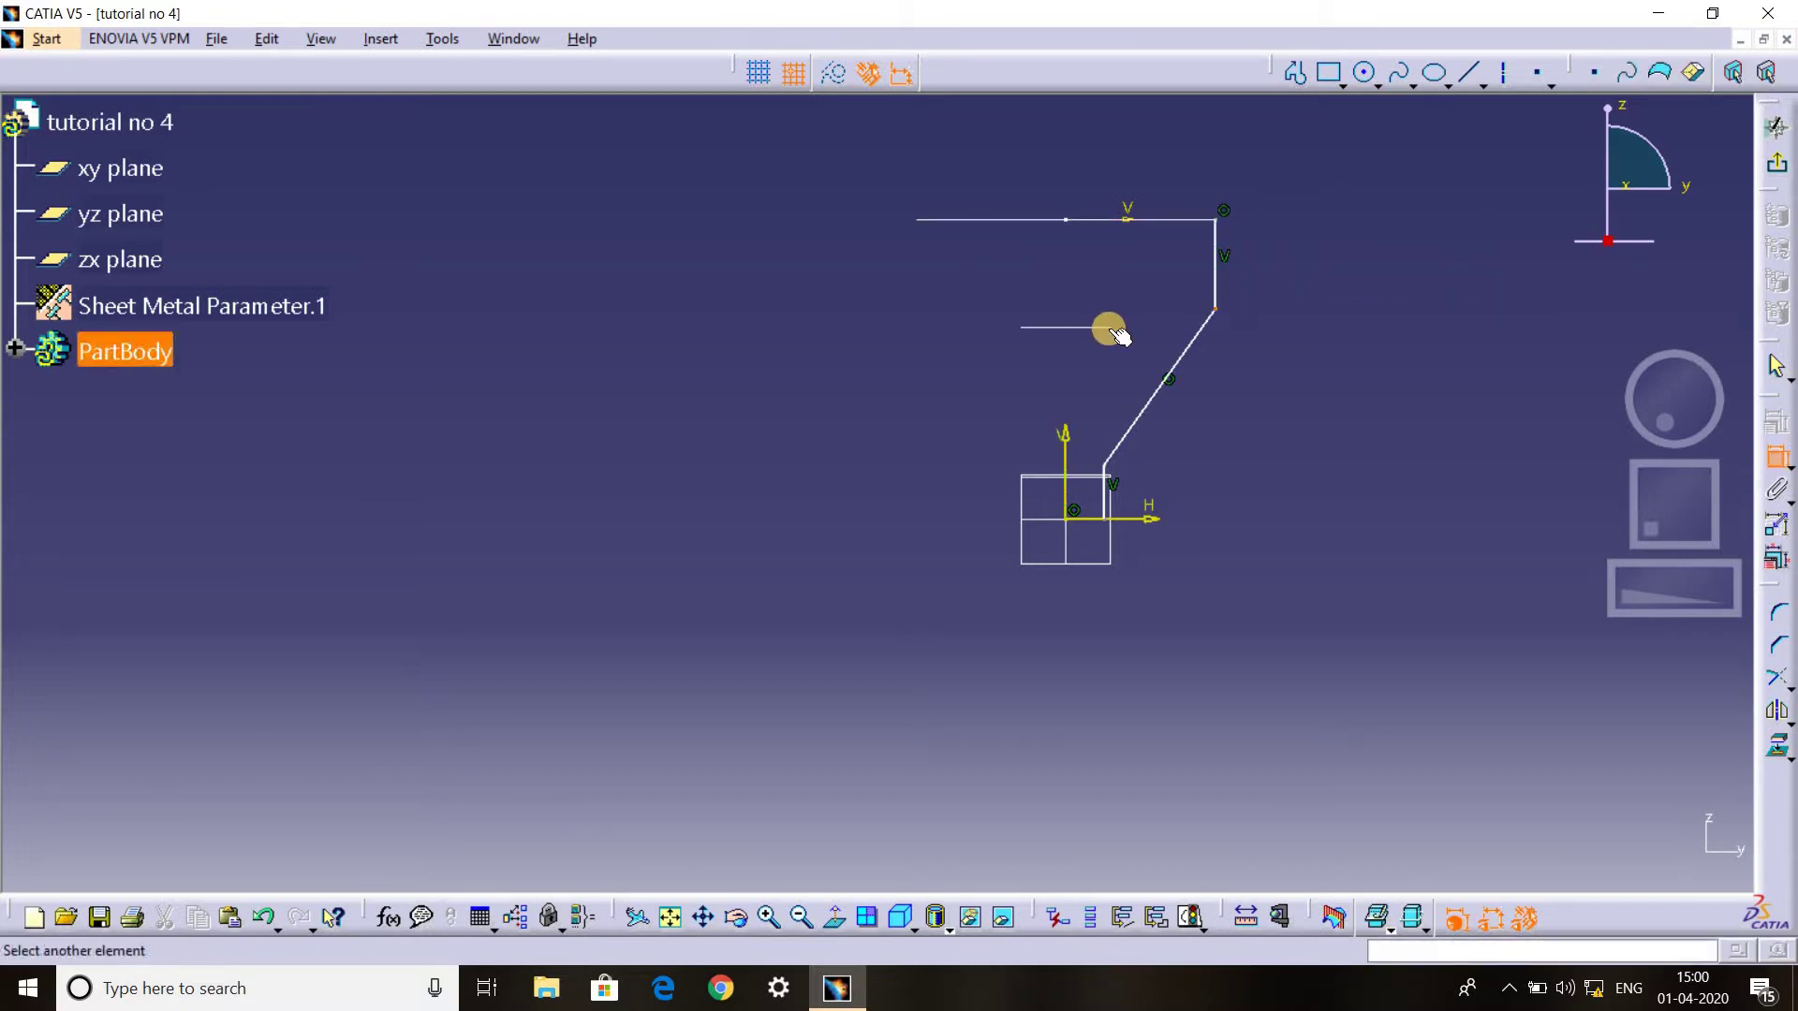
pyautogui.rightClick(1354, 271)
pyautogui.click(1394, 379)
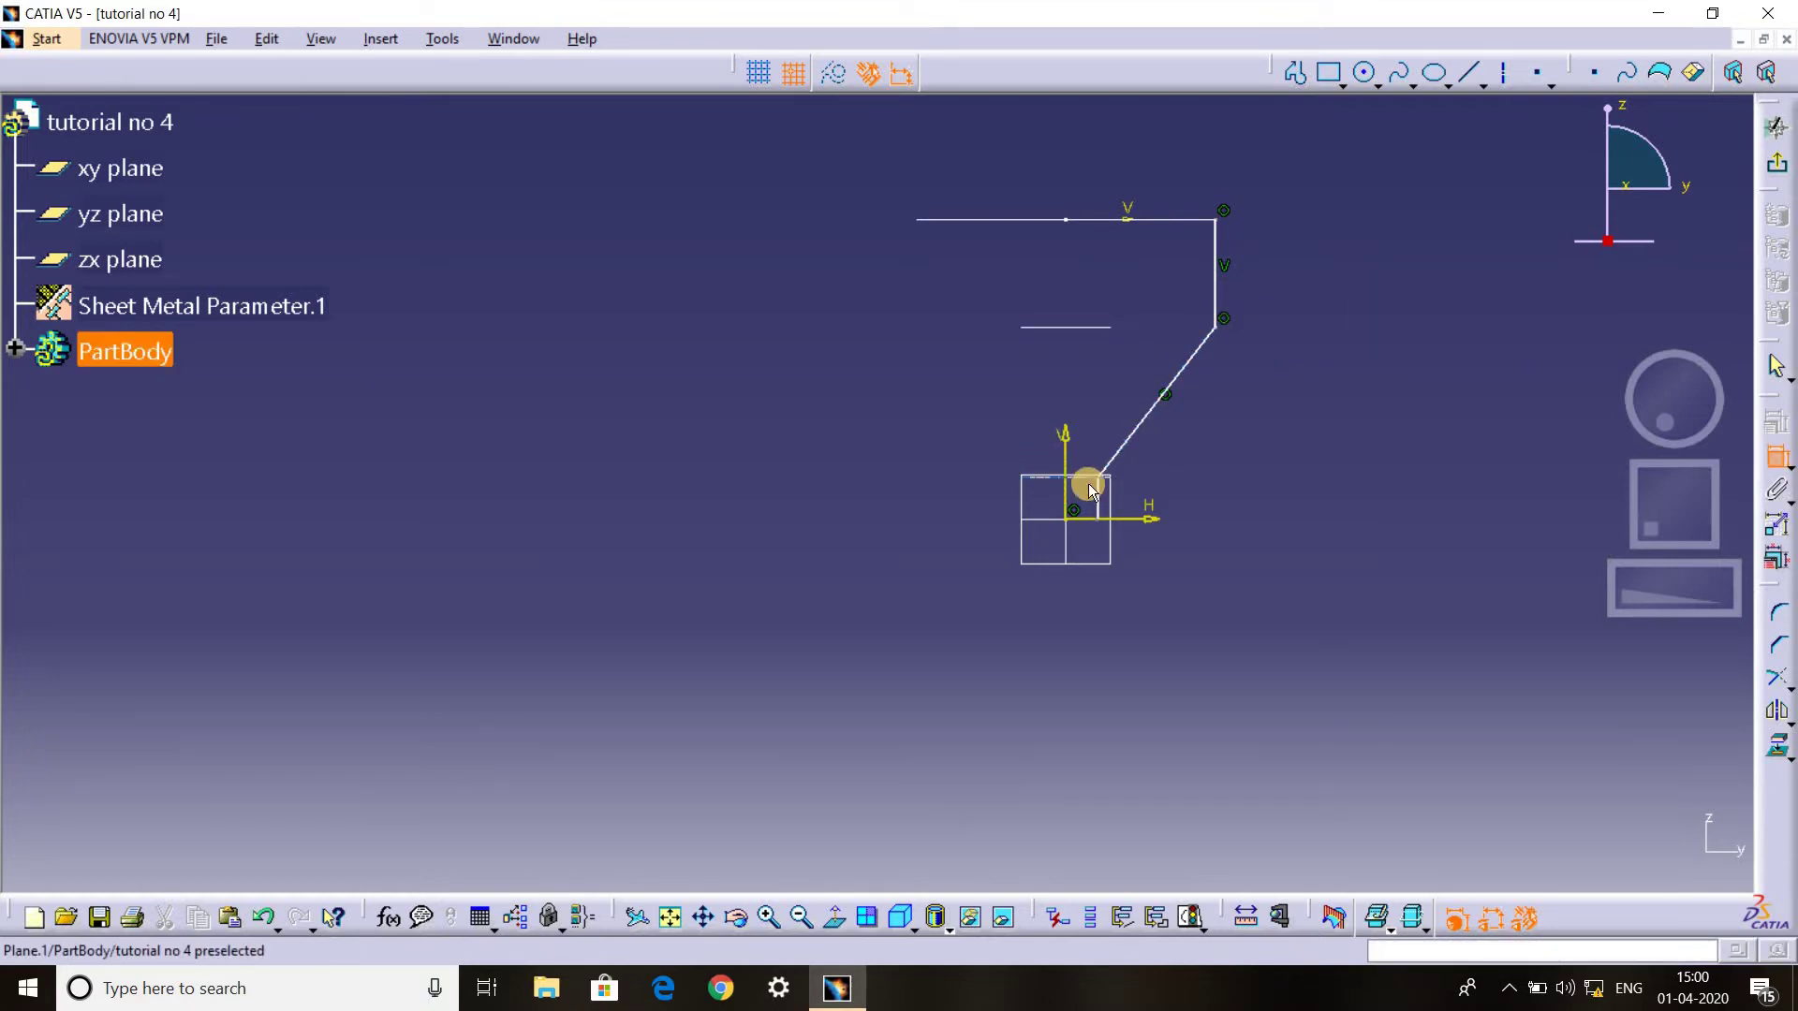
# Make the slanted wall's lower corner coincident with the plane line.
pyautogui.moveTo(1089, 279); pyautogui.dragTo(1163, 447, button='middle')
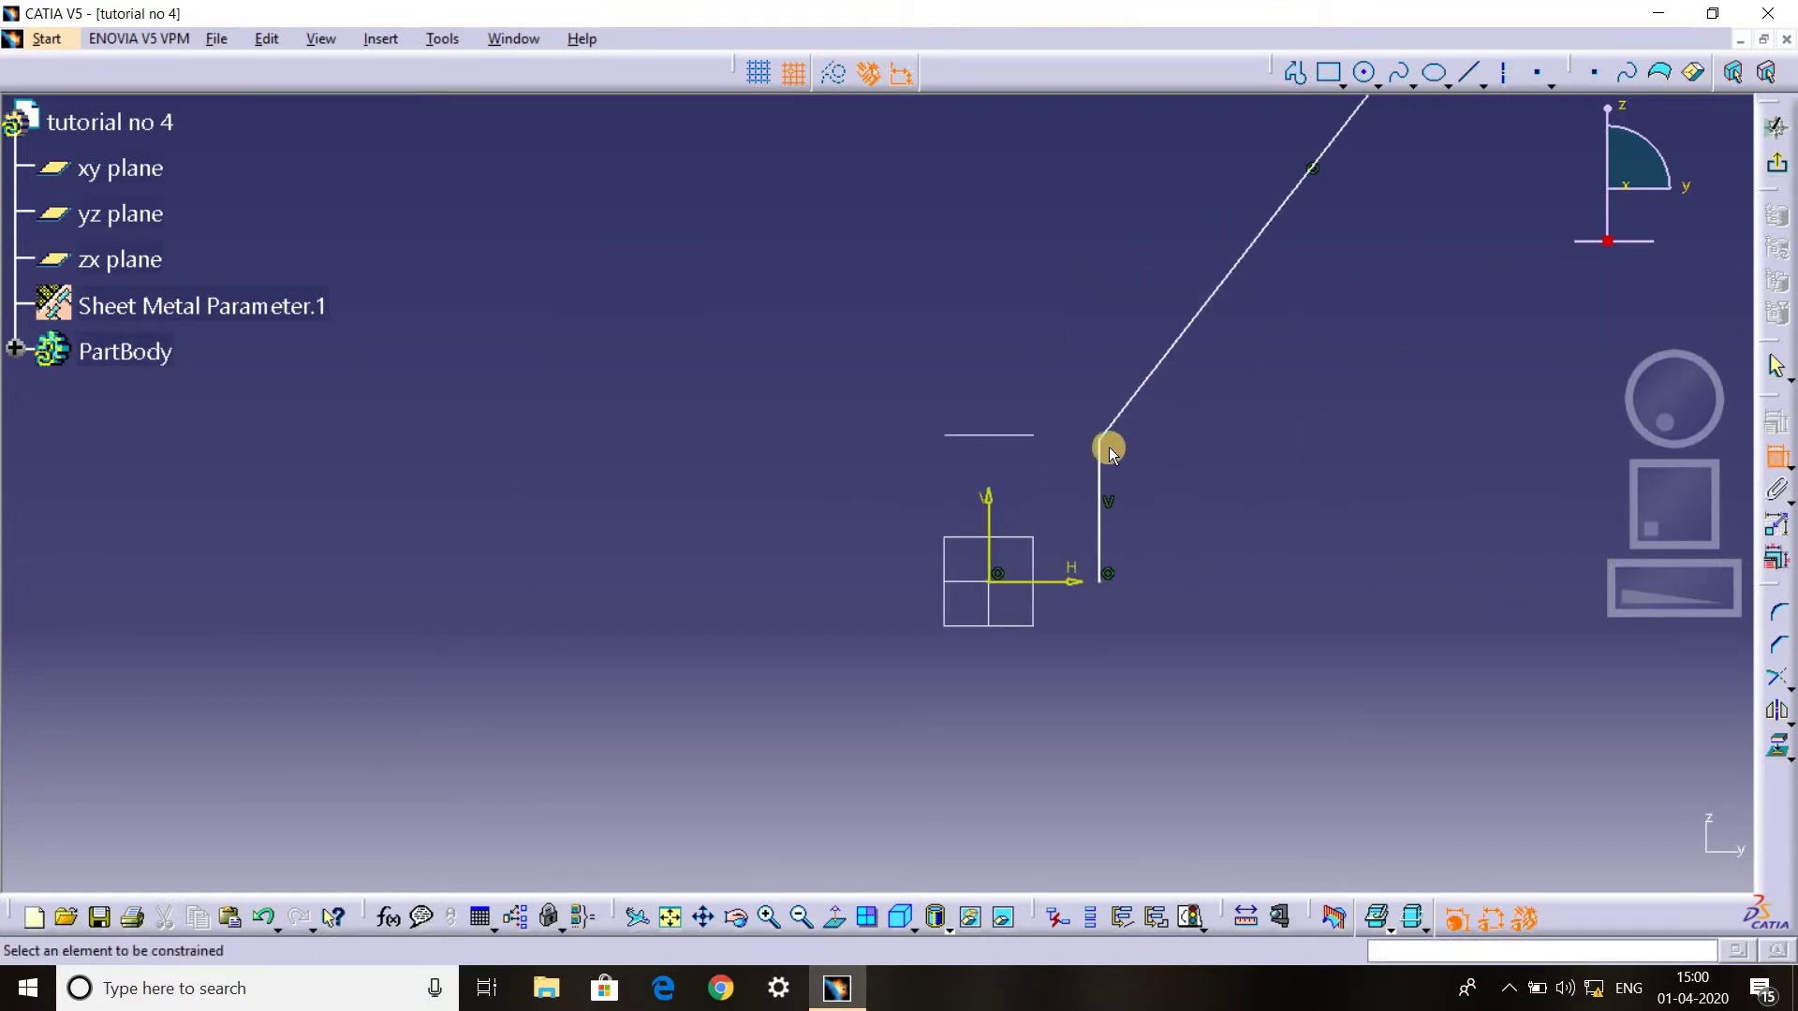
pyautogui.click(1104, 440)
pyautogui.rightClick(1152, 354)
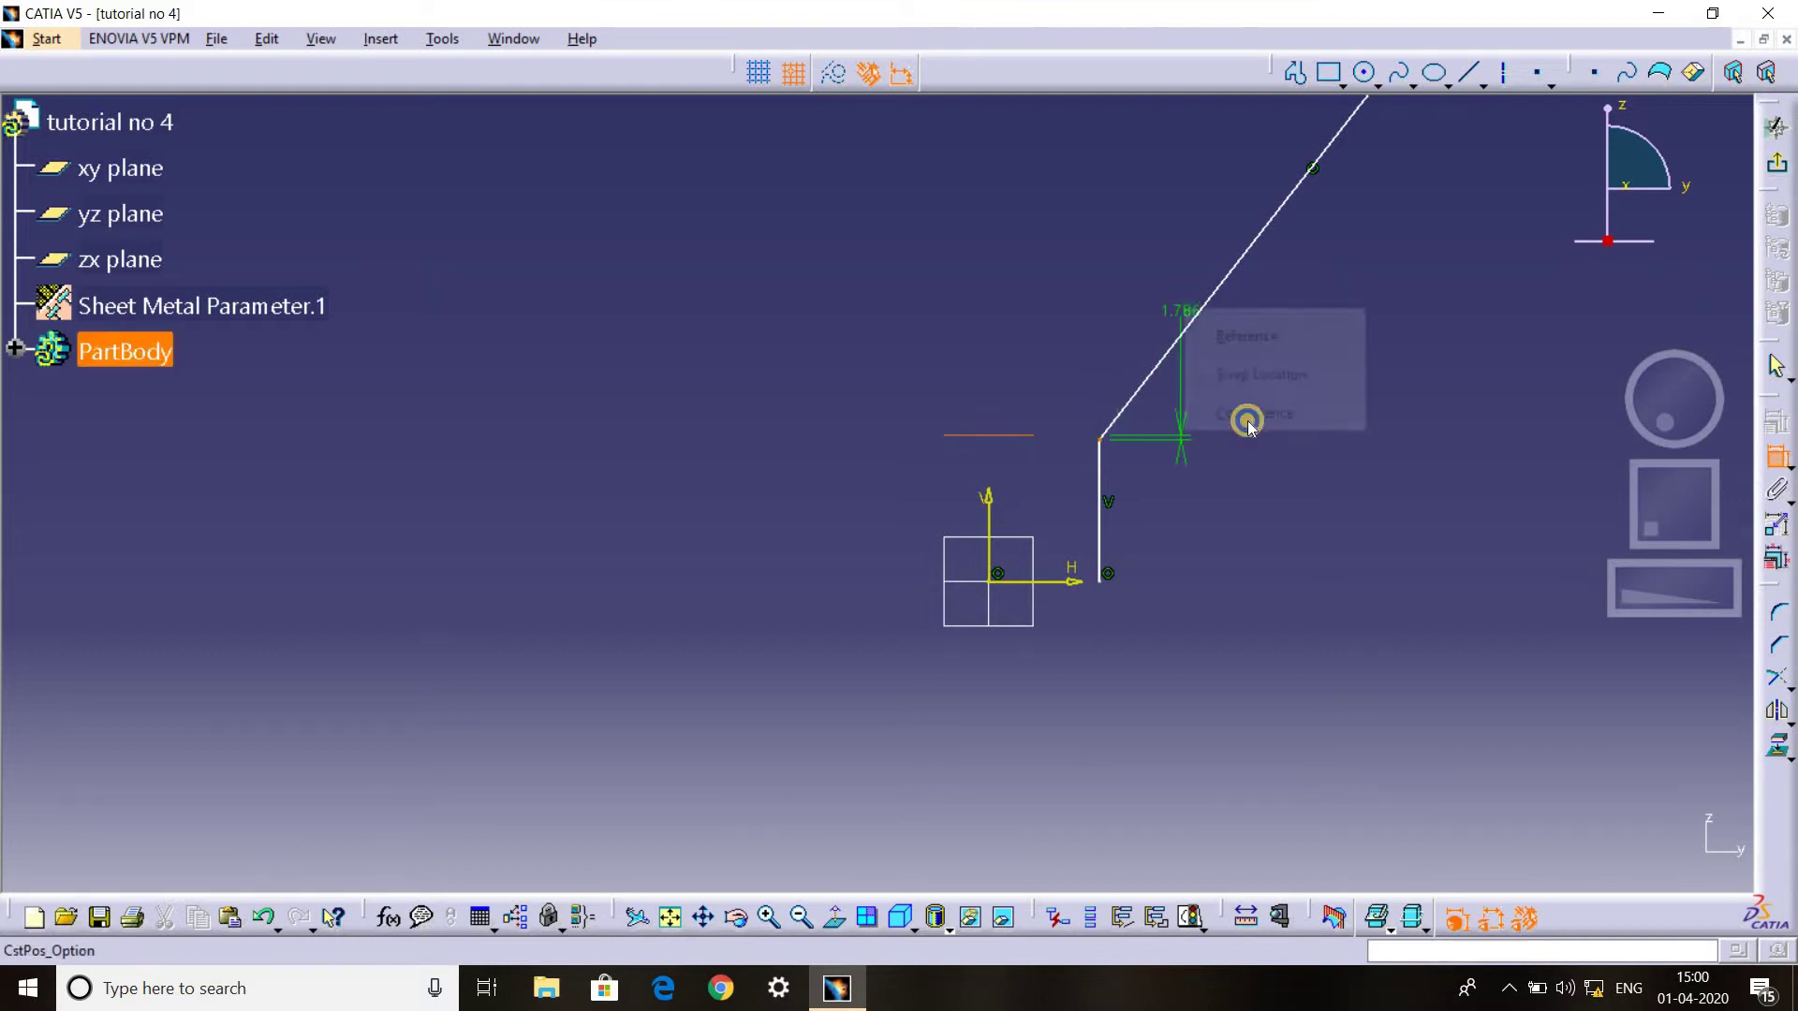
pyautogui.click(1248, 414)
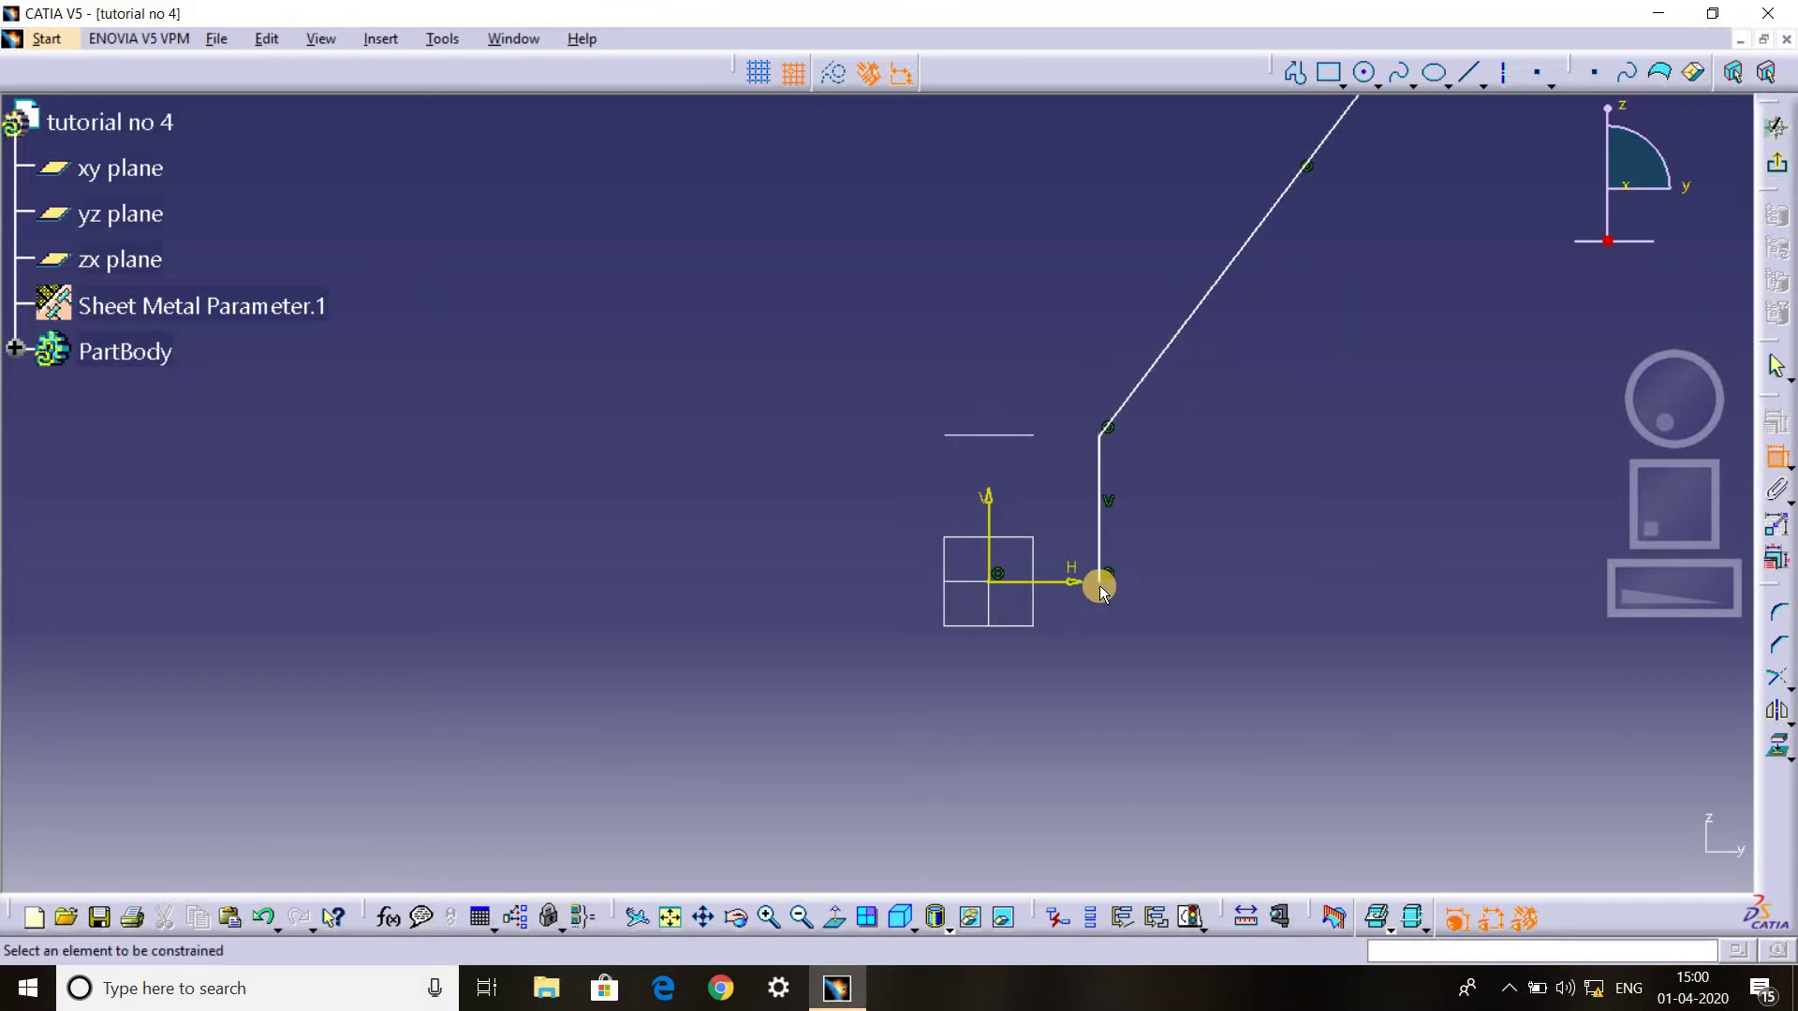
pyautogui.moveTo(1162, 259); pyautogui.dragTo(1054, 351, button='middle')
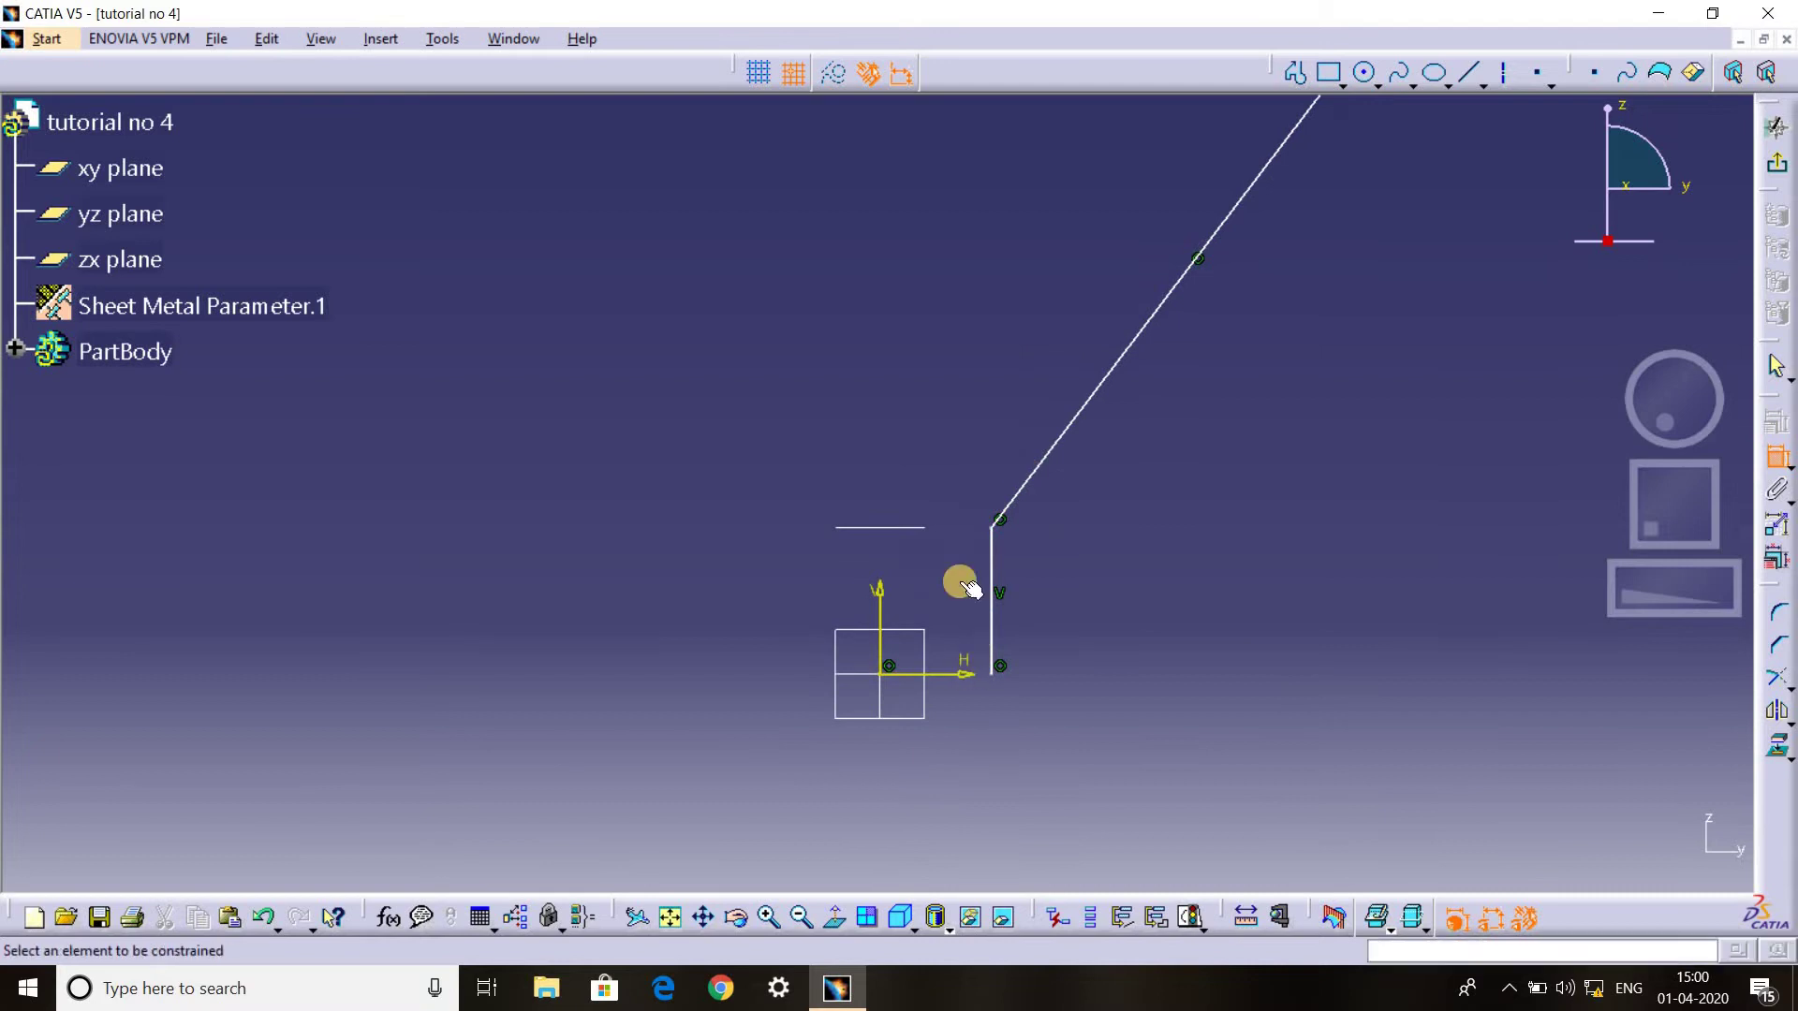
pyautogui.moveTo(786, 754)
pyautogui.mouseDown(button='middle')
pyautogui.moveTo(908, 688)
pyautogui.moveTo(1230, 393)
pyautogui.moveTo(930, 147)
pyautogui.moveTo(937, 187)
pyautogui.mouseUp(button='middle')
pyautogui.moveTo(916, 416); pyautogui.dragTo(1187, 413, button='middle')
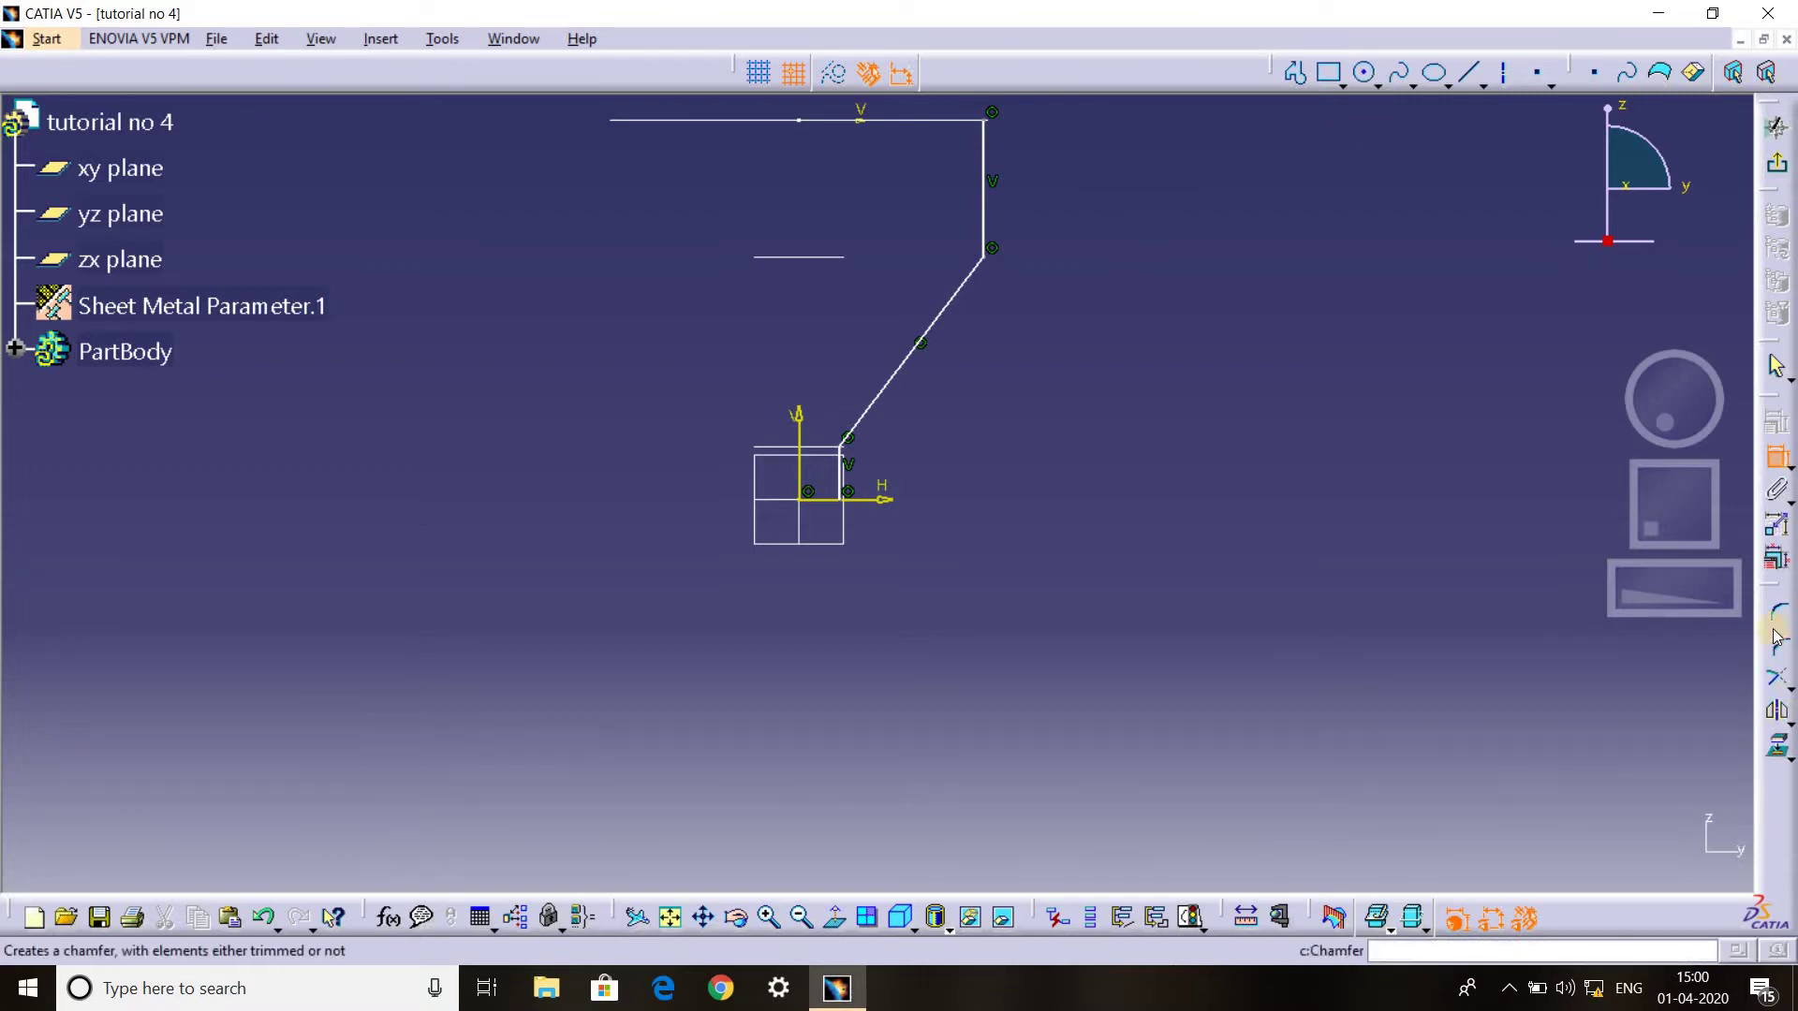
# Round the profile's bend with a 10 mm corner radius.
pyautogui.click(791, 474)
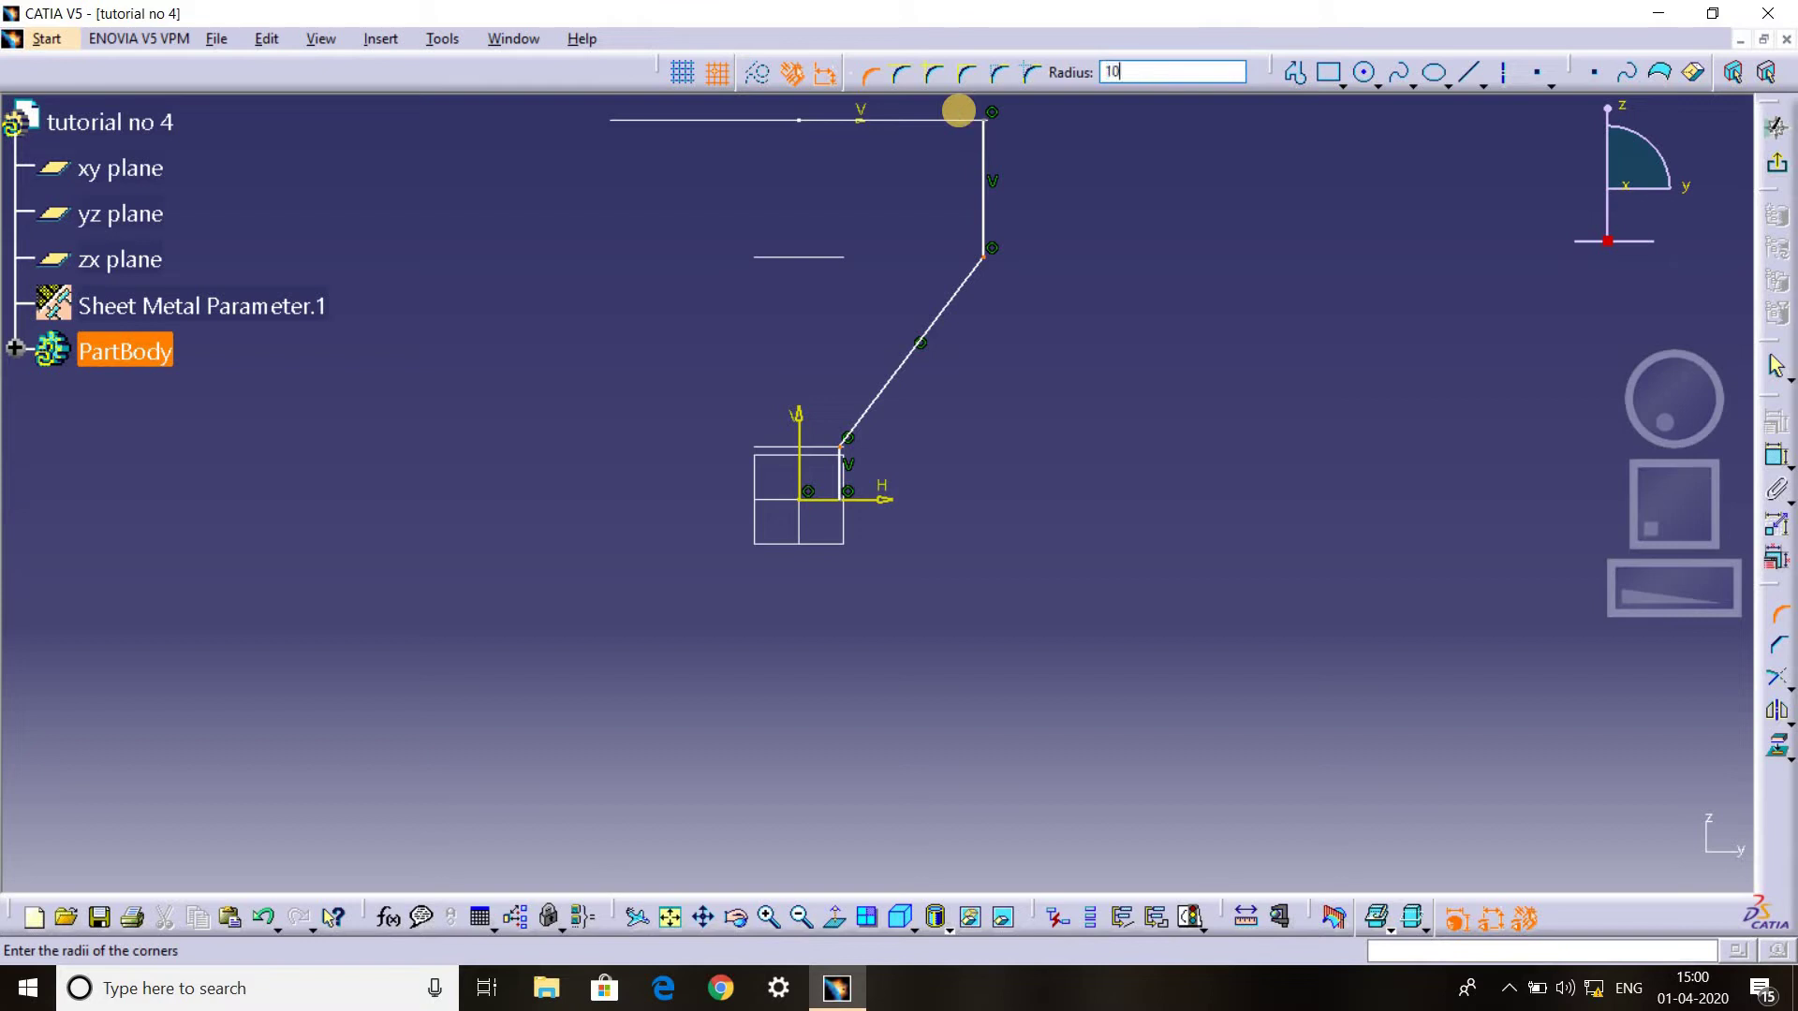
pyautogui.click(960, 115)
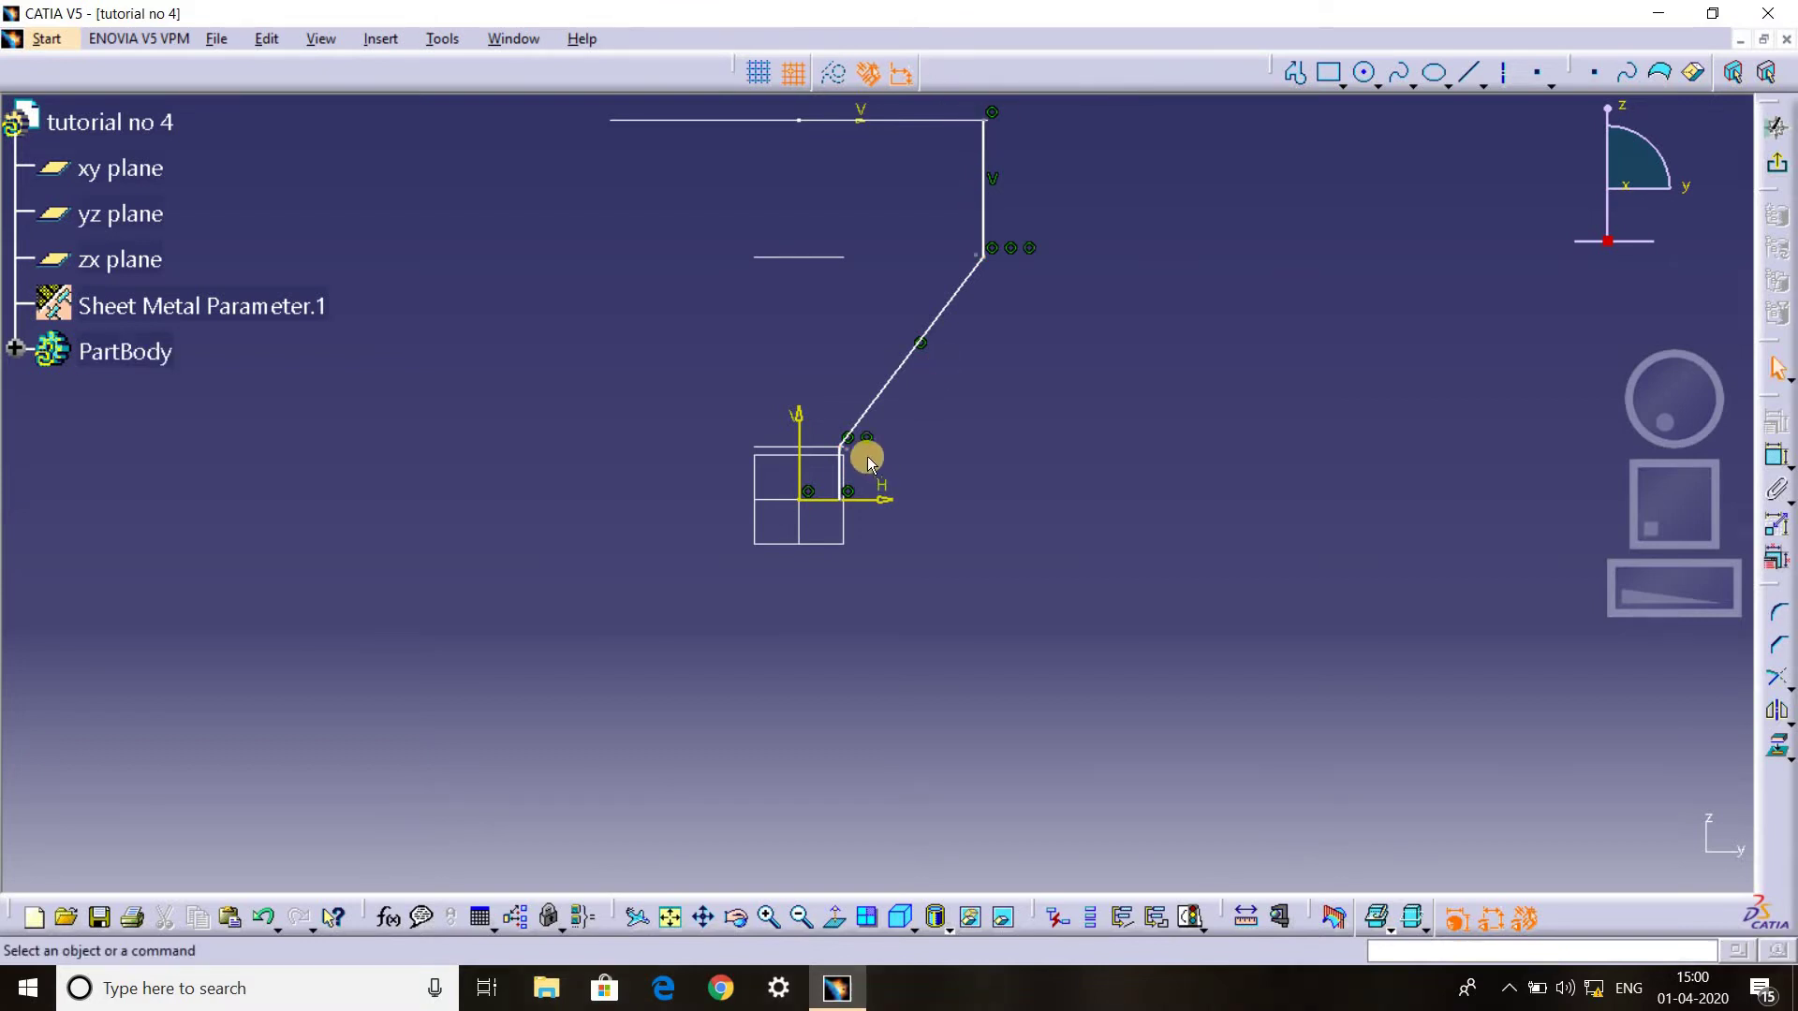
pyautogui.moveTo(868, 464); pyautogui.dragTo(842, 400, button='middle')
pyautogui.moveTo(829, 216)
pyautogui.mouseDown(button='middle')
pyautogui.moveTo(736, 422)
pyautogui.moveTo(770, 548)
pyautogui.moveTo(774, 421)
pyautogui.moveTo(823, 474)
pyautogui.moveTo(855, 630)
pyautogui.moveTo(799, 436)
pyautogui.moveTo(1084, 132)
pyautogui.moveTo(919, 542)
pyautogui.moveTo(1003, 530)
pyautogui.moveTo(1023, 340)
pyautogui.moveTo(1517, 14)
pyautogui.mouseUp(button='middle')
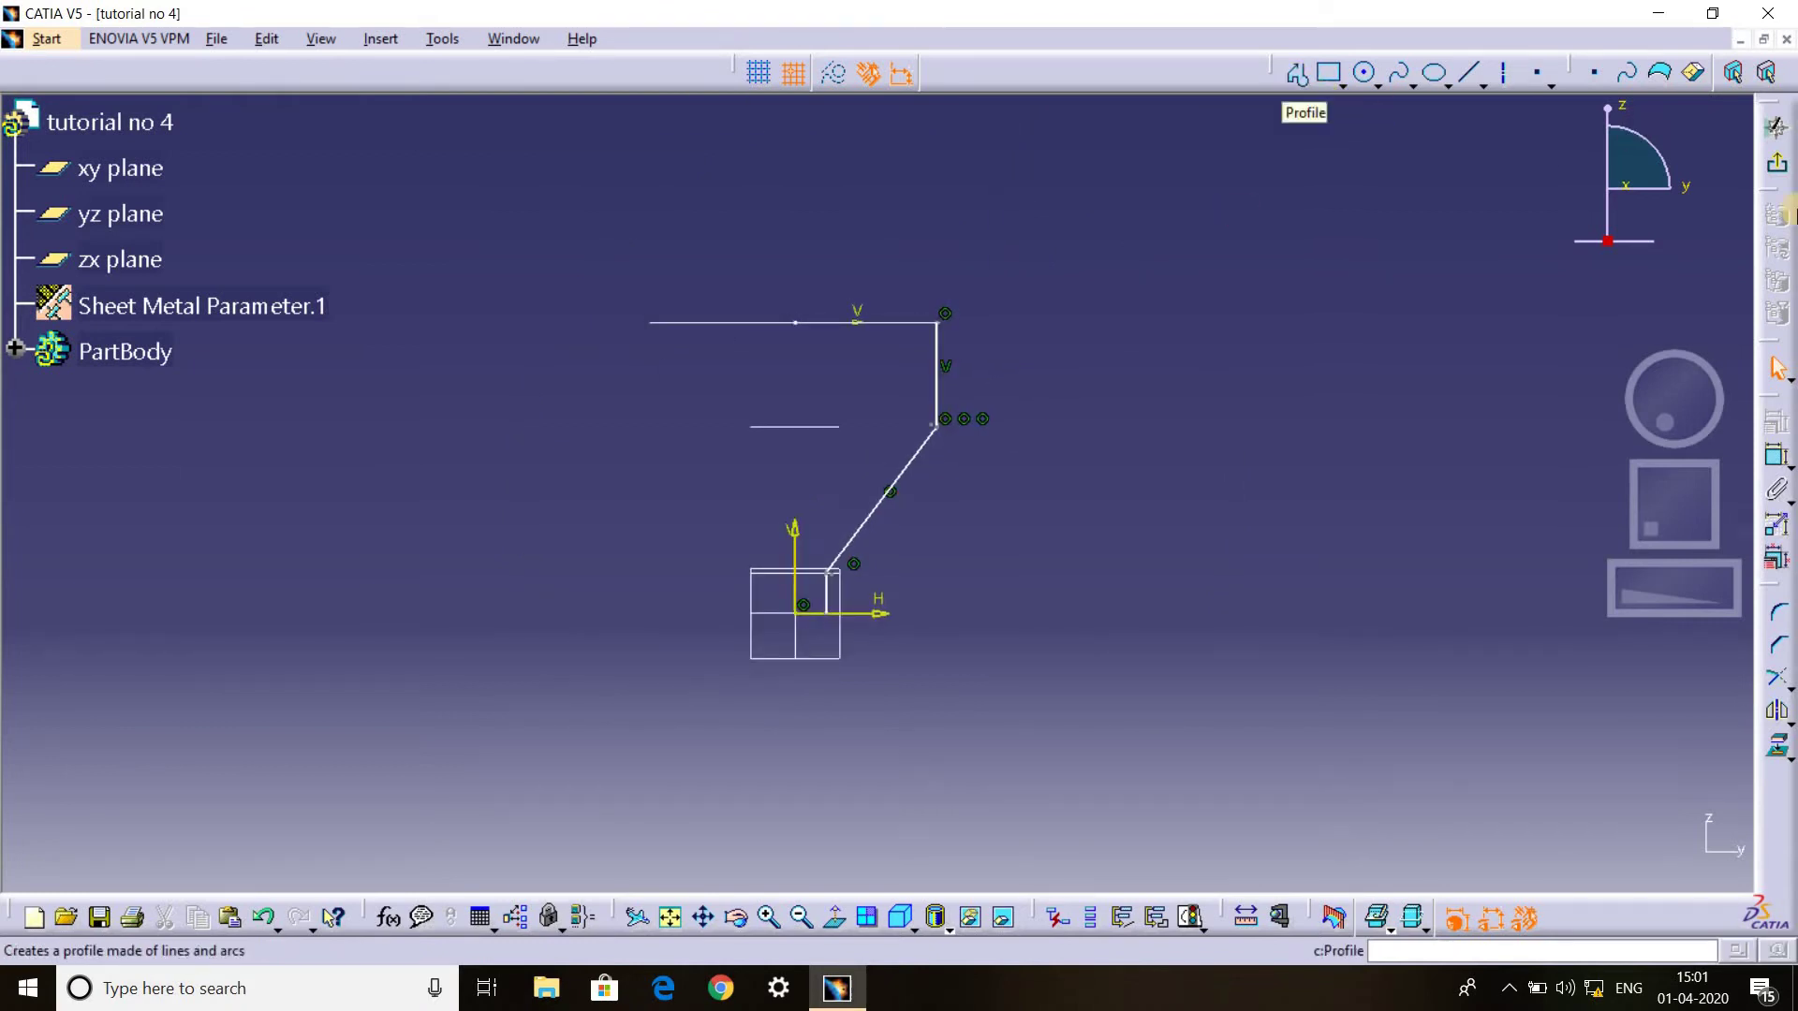
# Dimension the upper vertical line from the axis, changing 243.623 to 250 mm.
pyautogui.click(1776, 456)
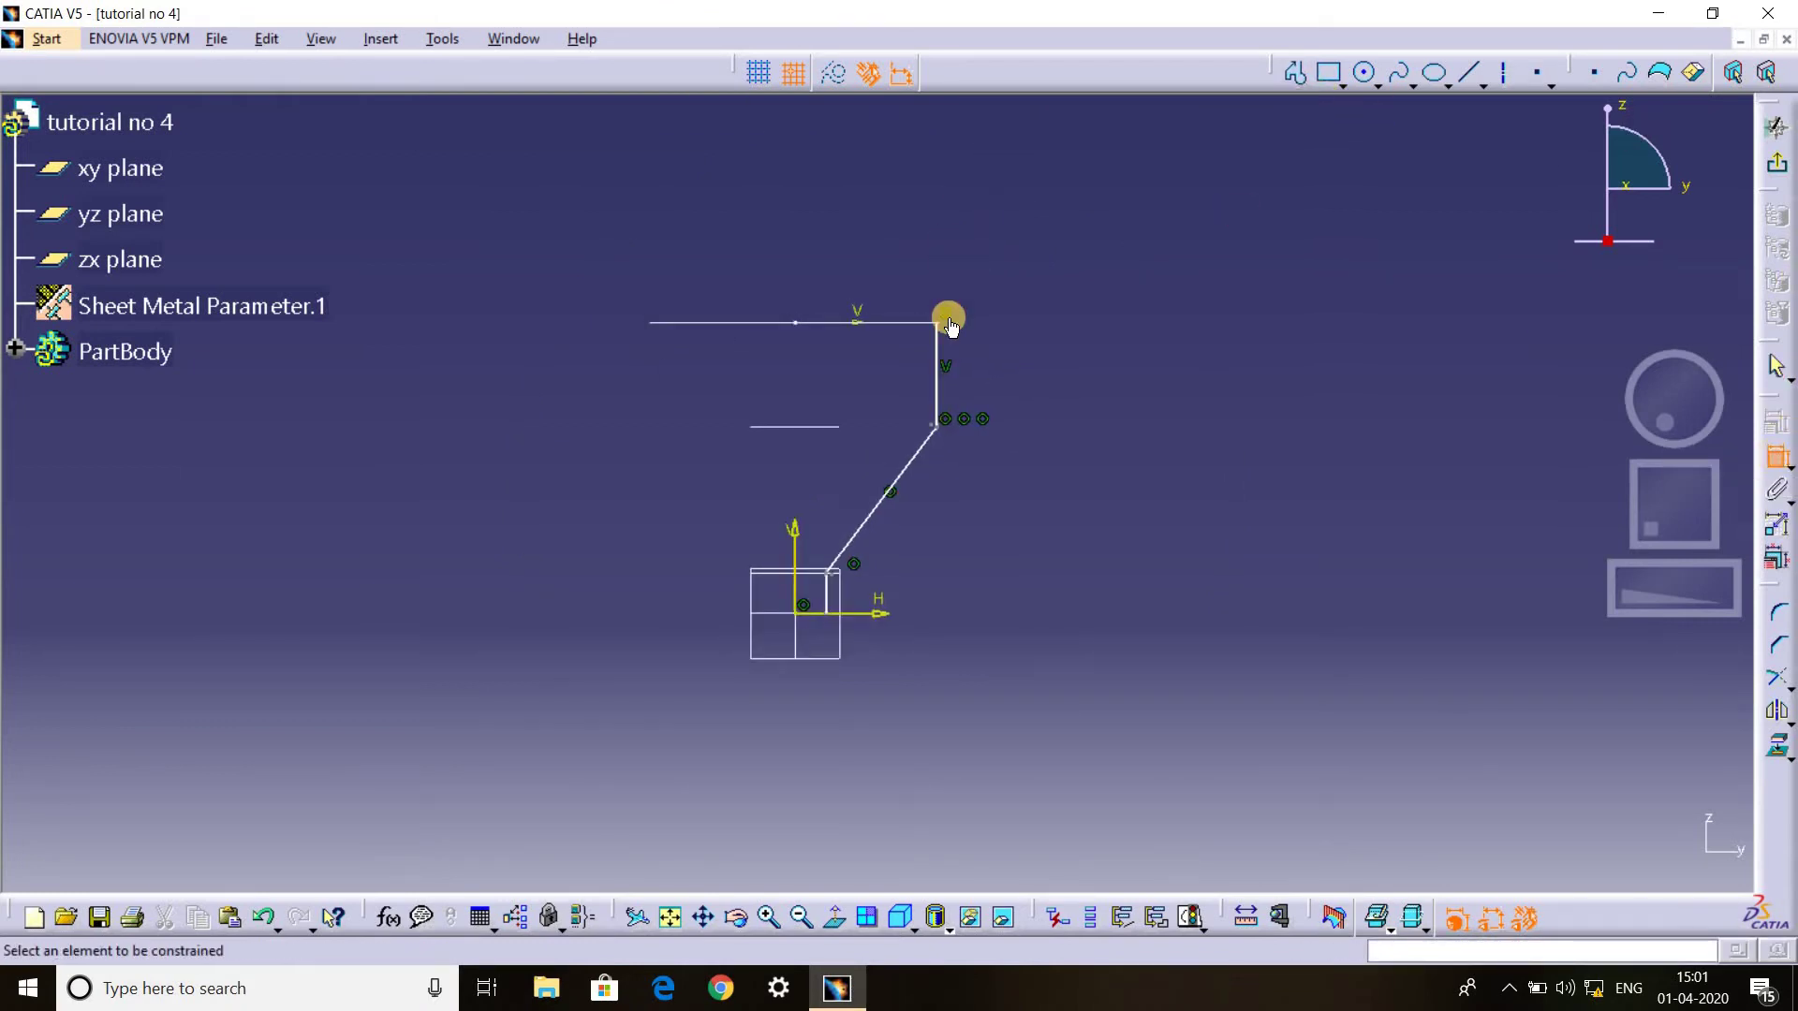
pyautogui.moveTo(943, 188); pyautogui.dragTo(1023, 278, button='middle')
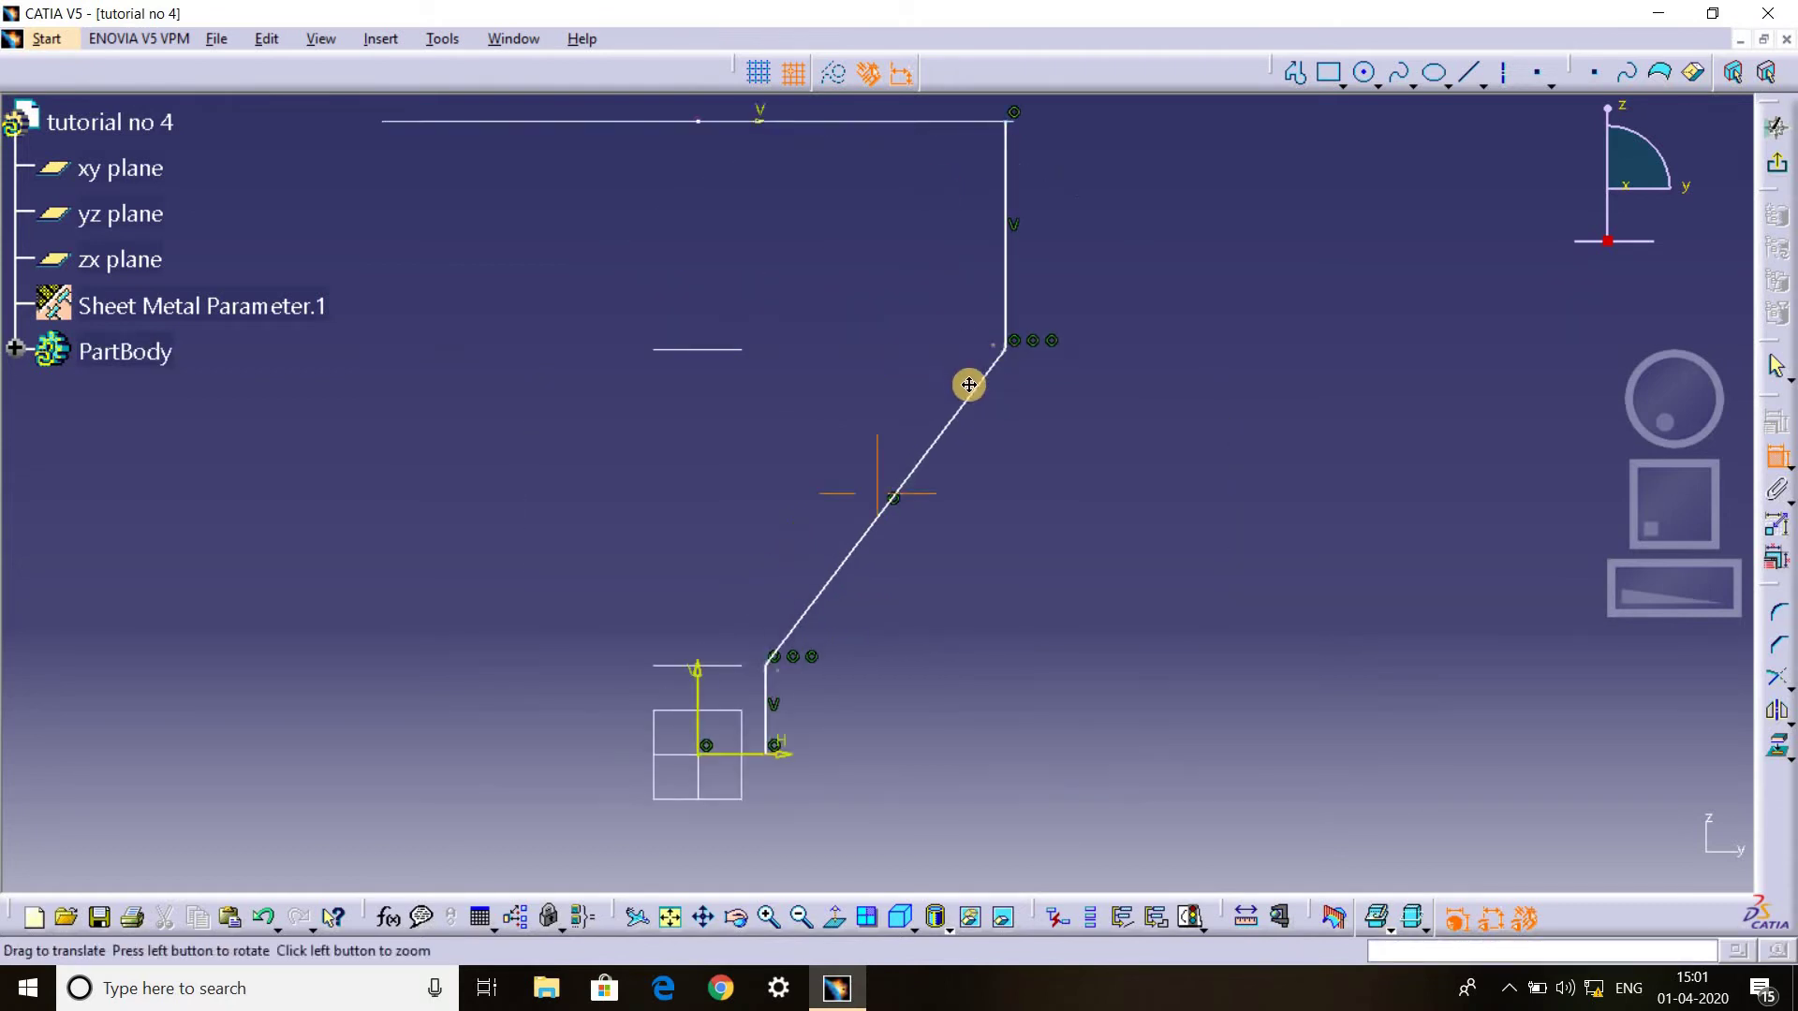
pyautogui.click(1002, 281)
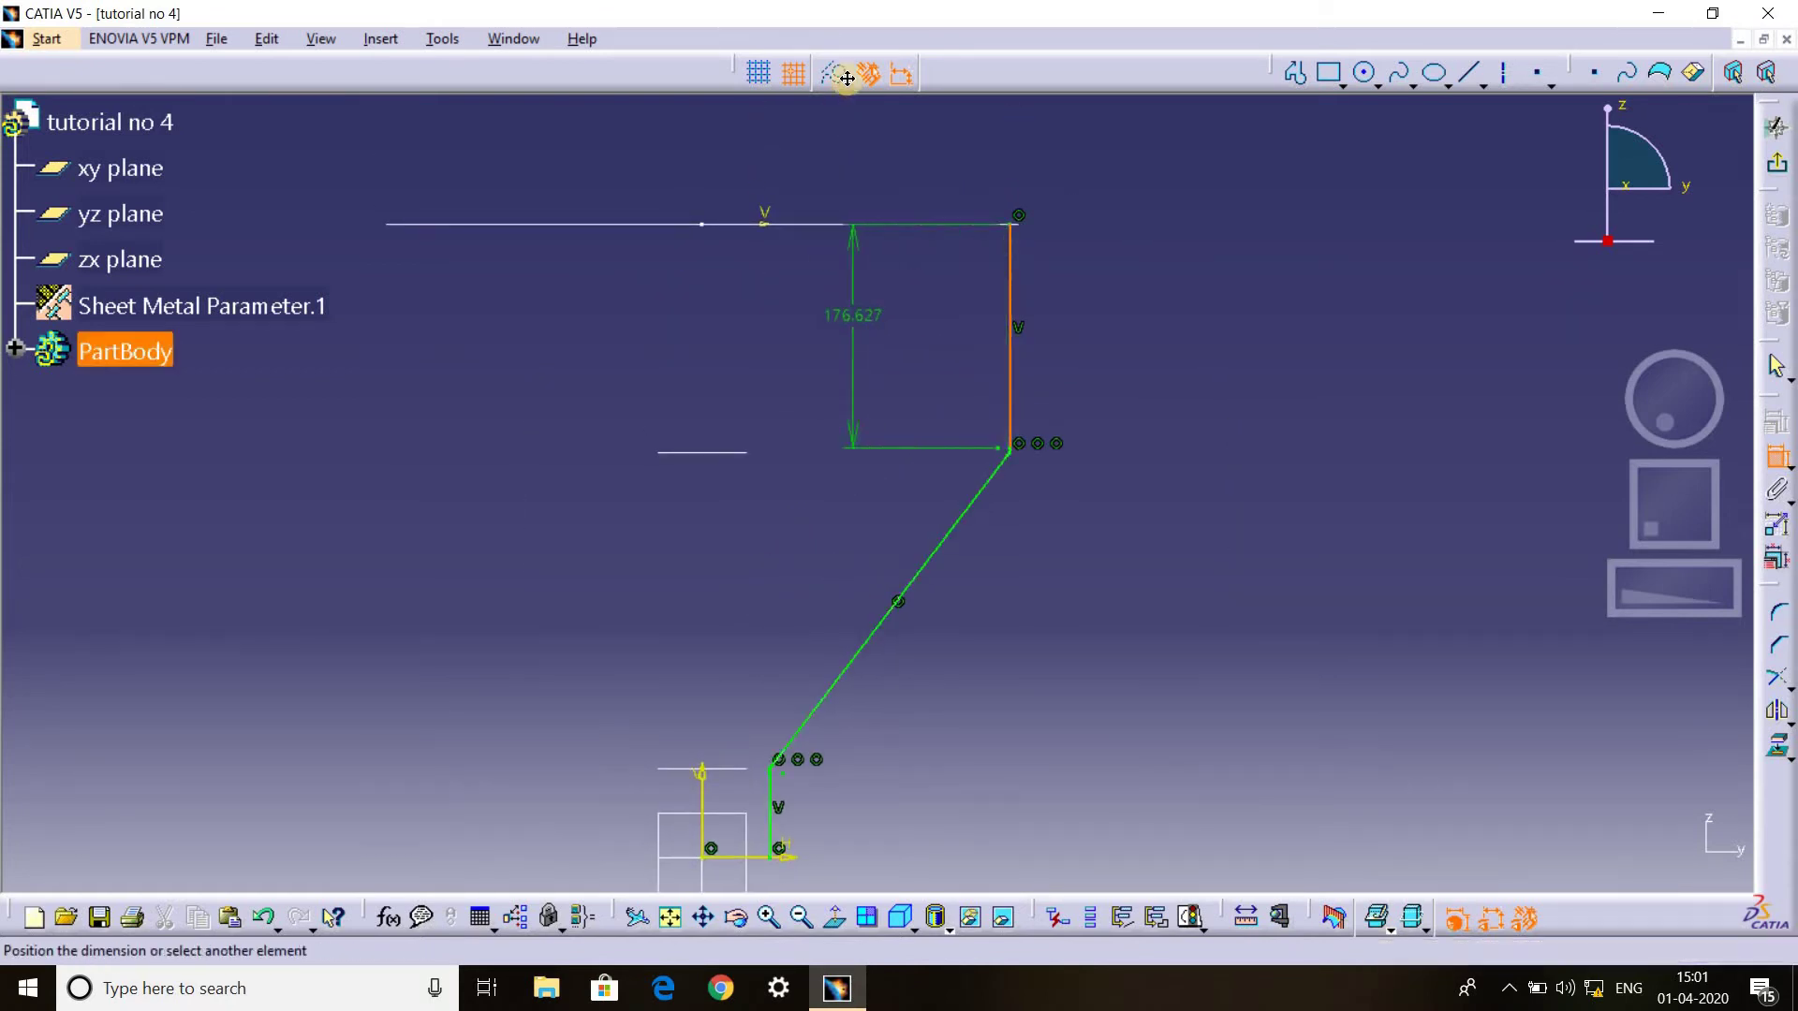
pyautogui.moveTo(764, 652); pyautogui.dragTo(768, 425, button='middle')
pyautogui.click(703, 575)
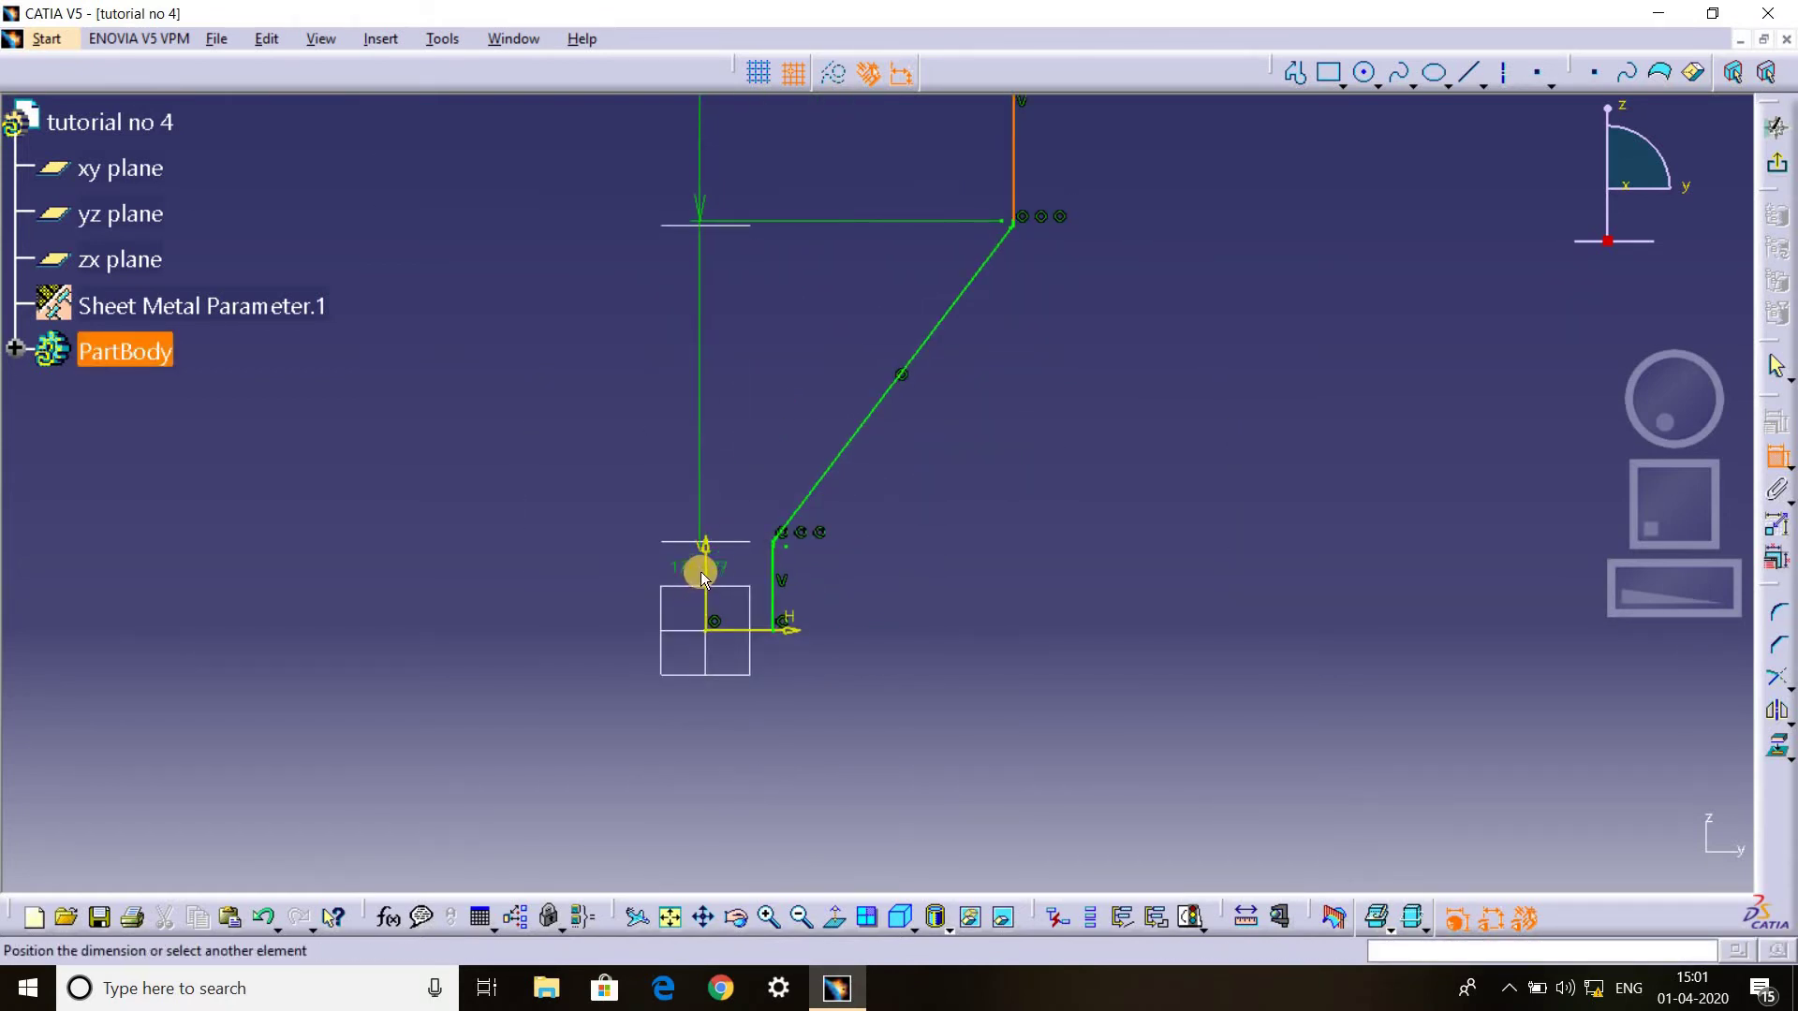
pyautogui.click(709, 570)
pyautogui.moveTo(852, 249); pyautogui.dragTo(863, 552, button='middle')
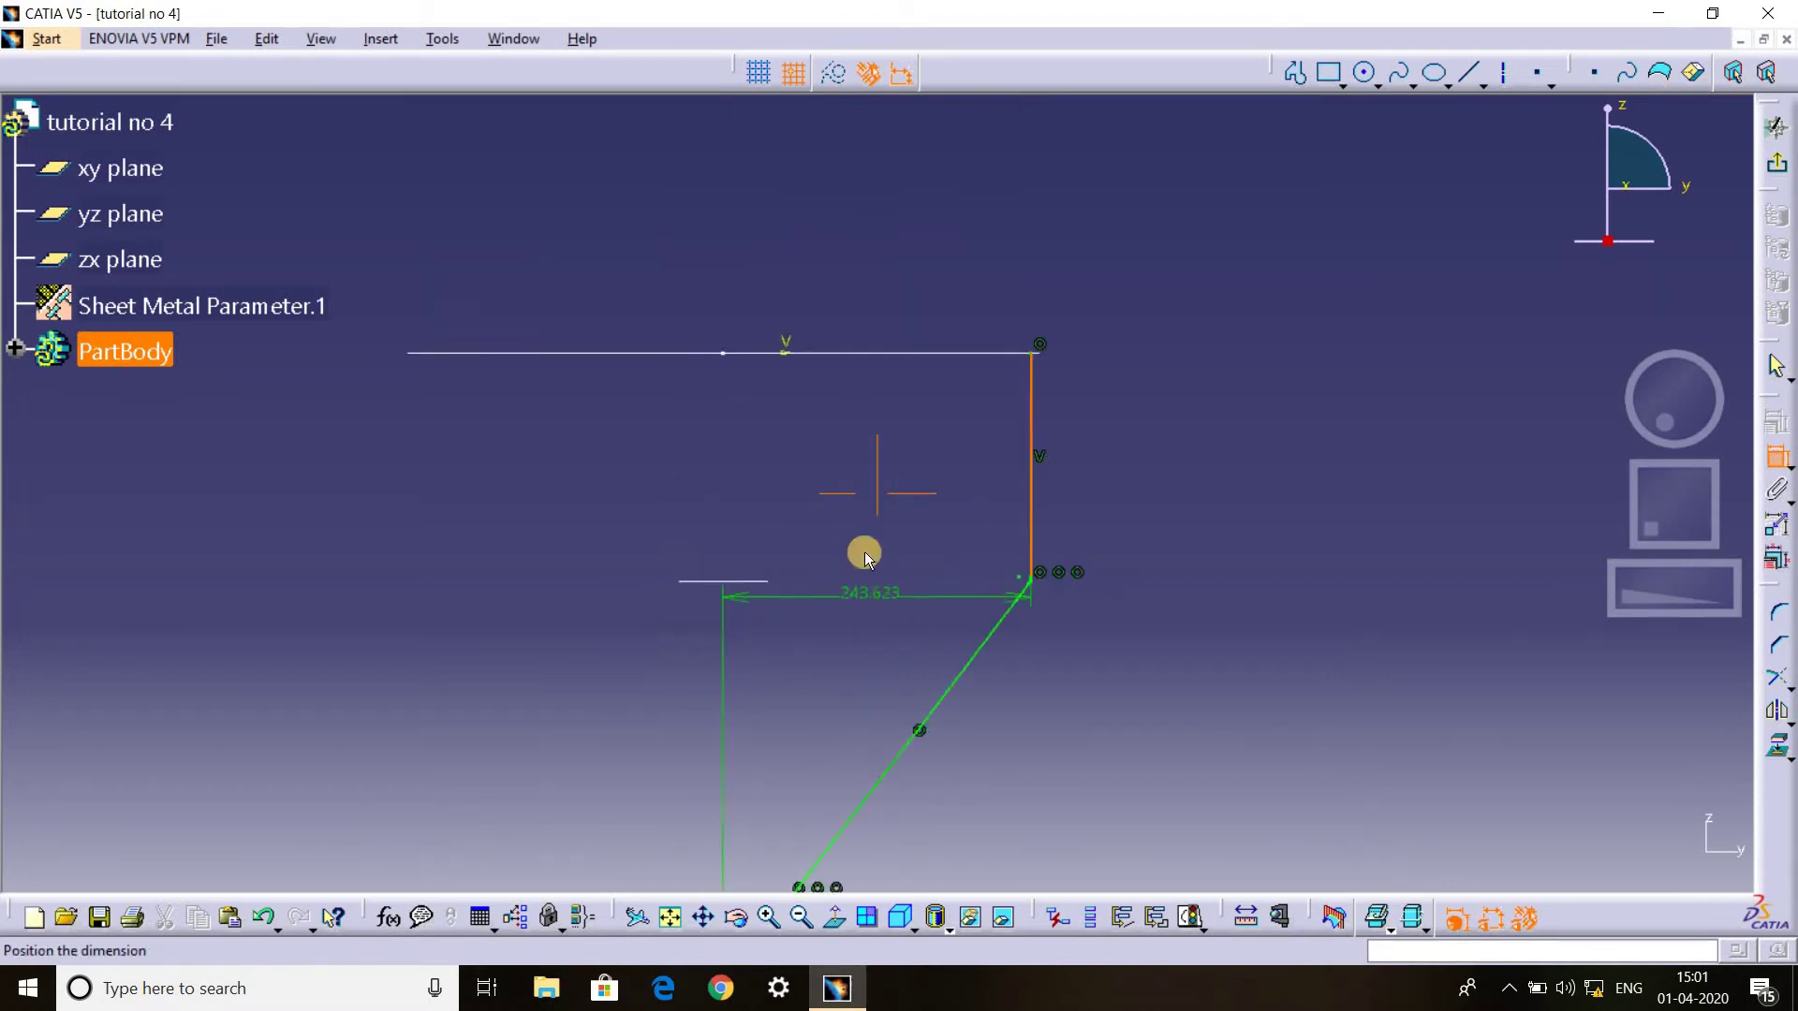
pyautogui.click(863, 296)
pyautogui.doubleClick(865, 297)
pyautogui.write('250')
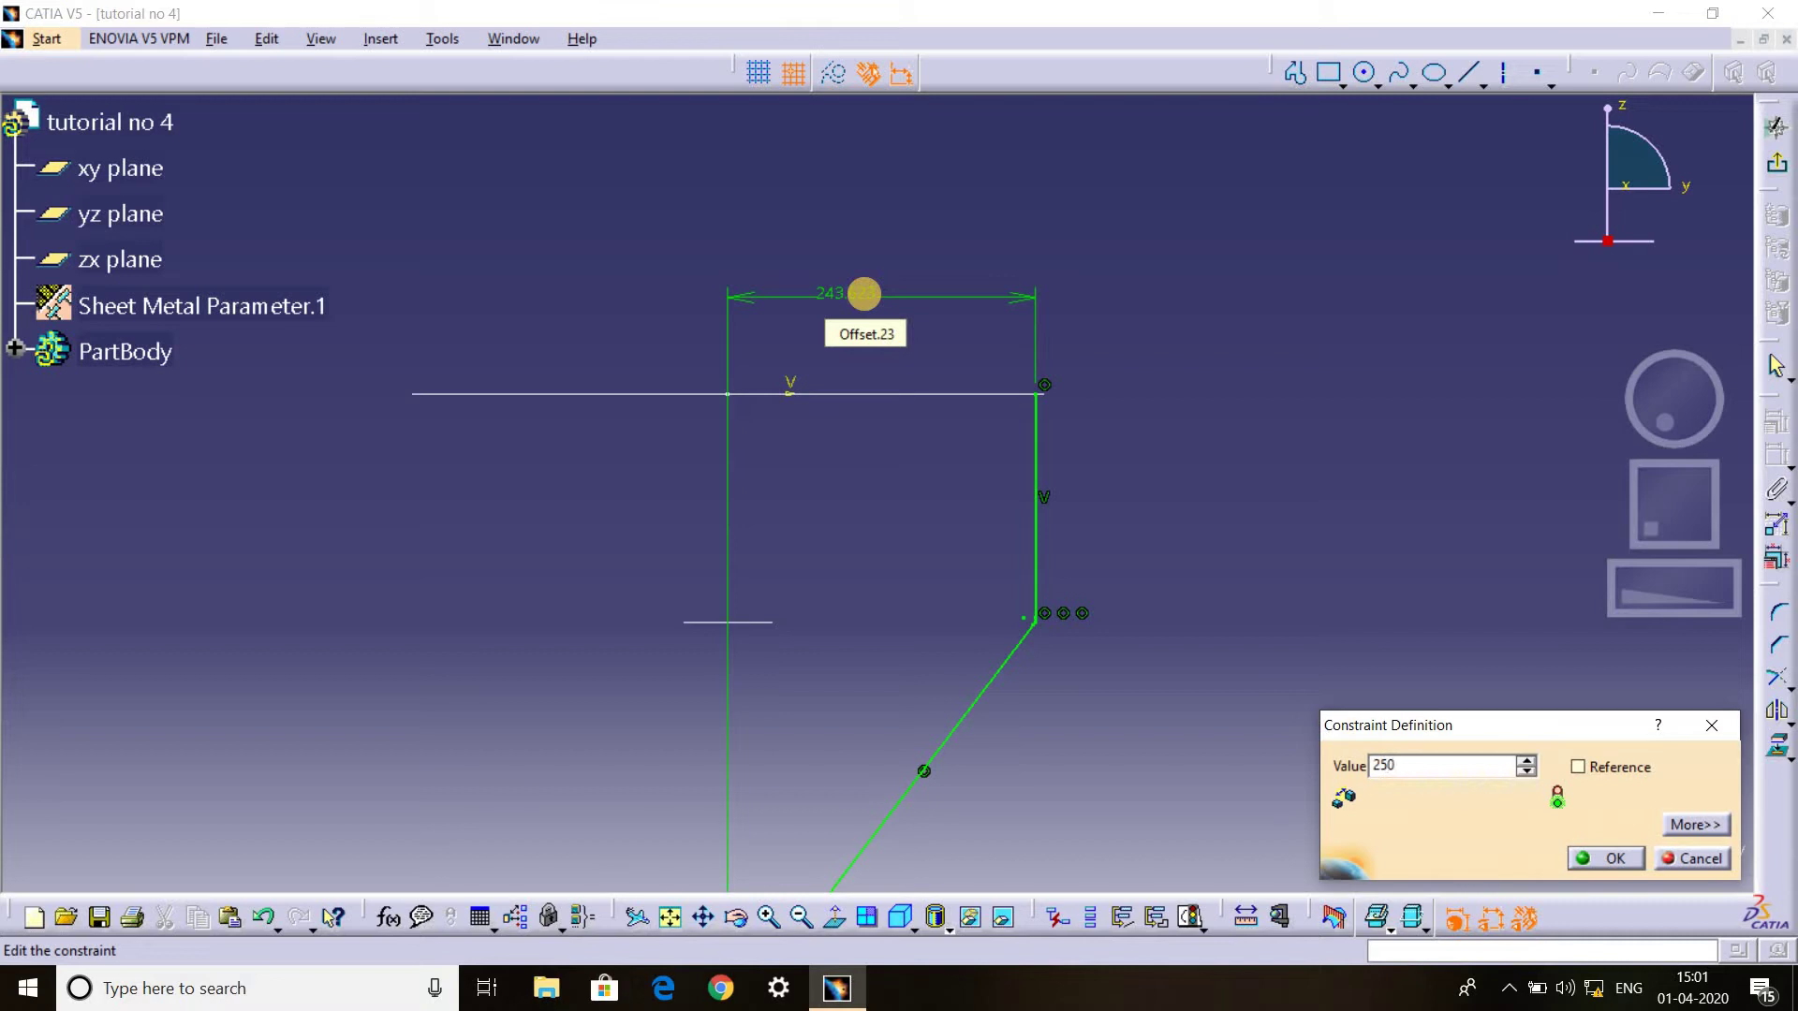
pyautogui.press('Return')
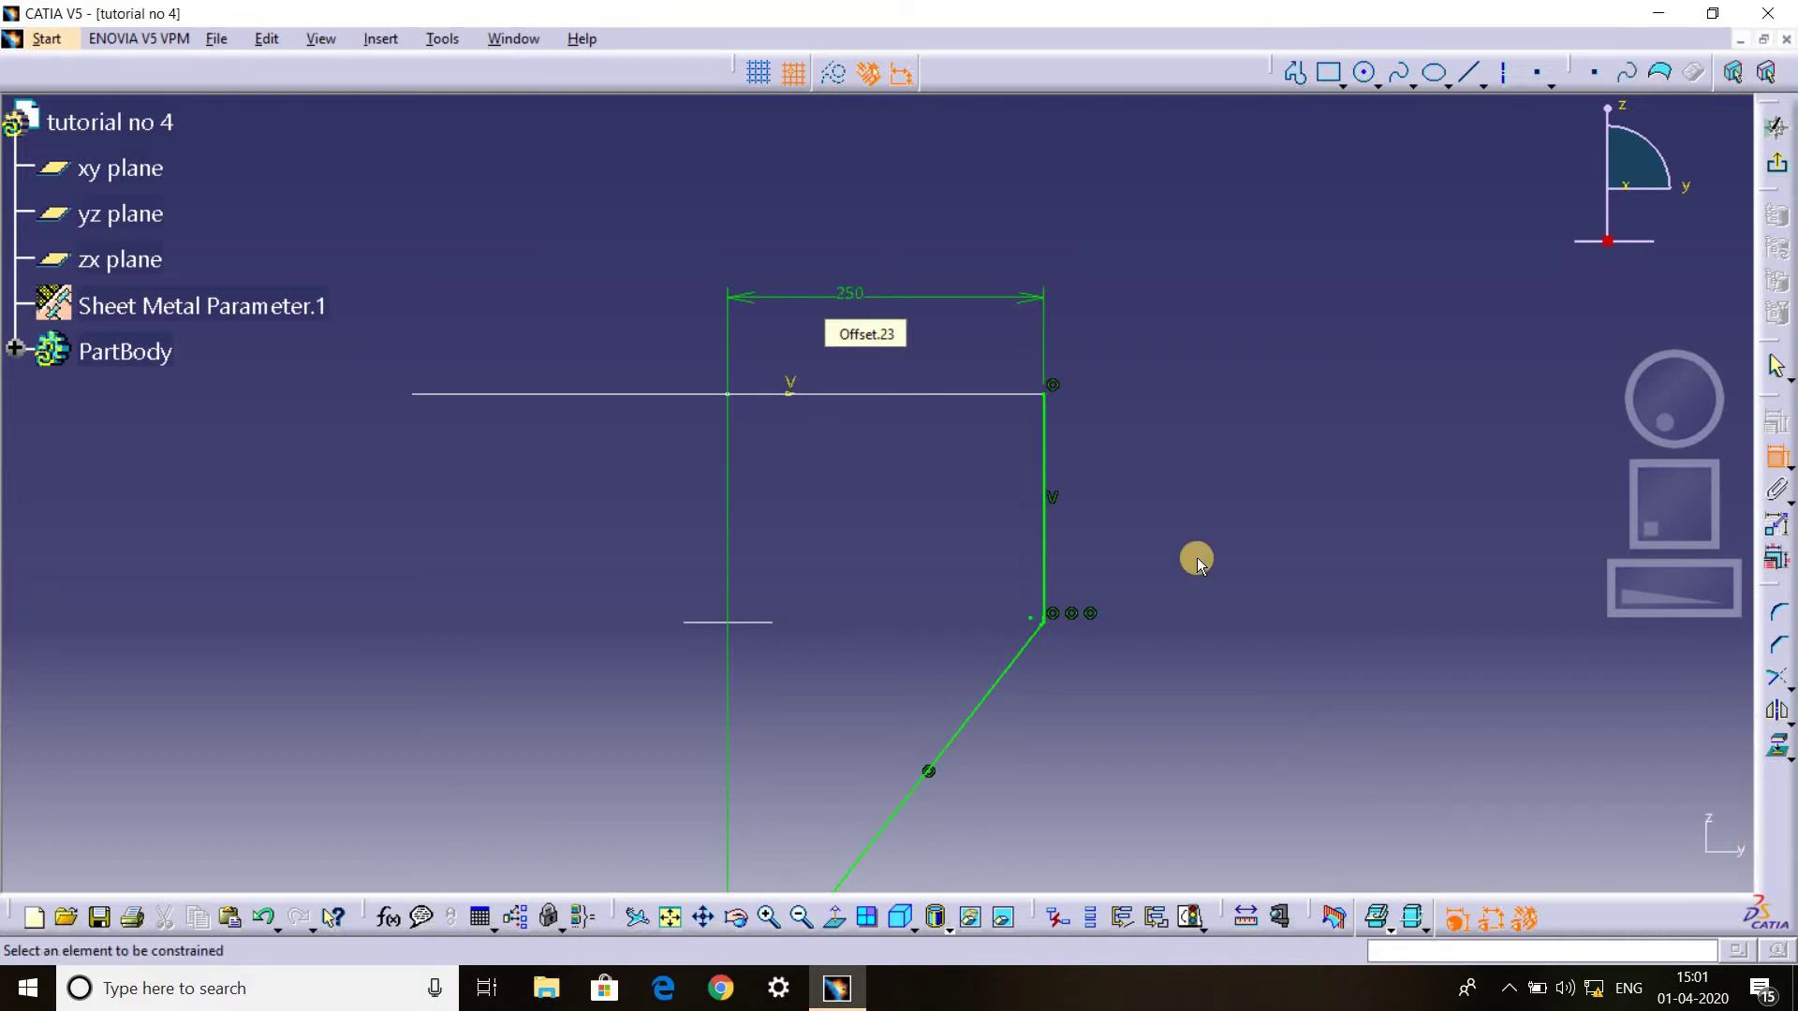
# Add a 54.687 mm axis-offset dimension to the short vertical outlet line and exit the sketch.
pyautogui.moveTo(1197, 558); pyautogui.dragTo(1224, 129, button='middle')
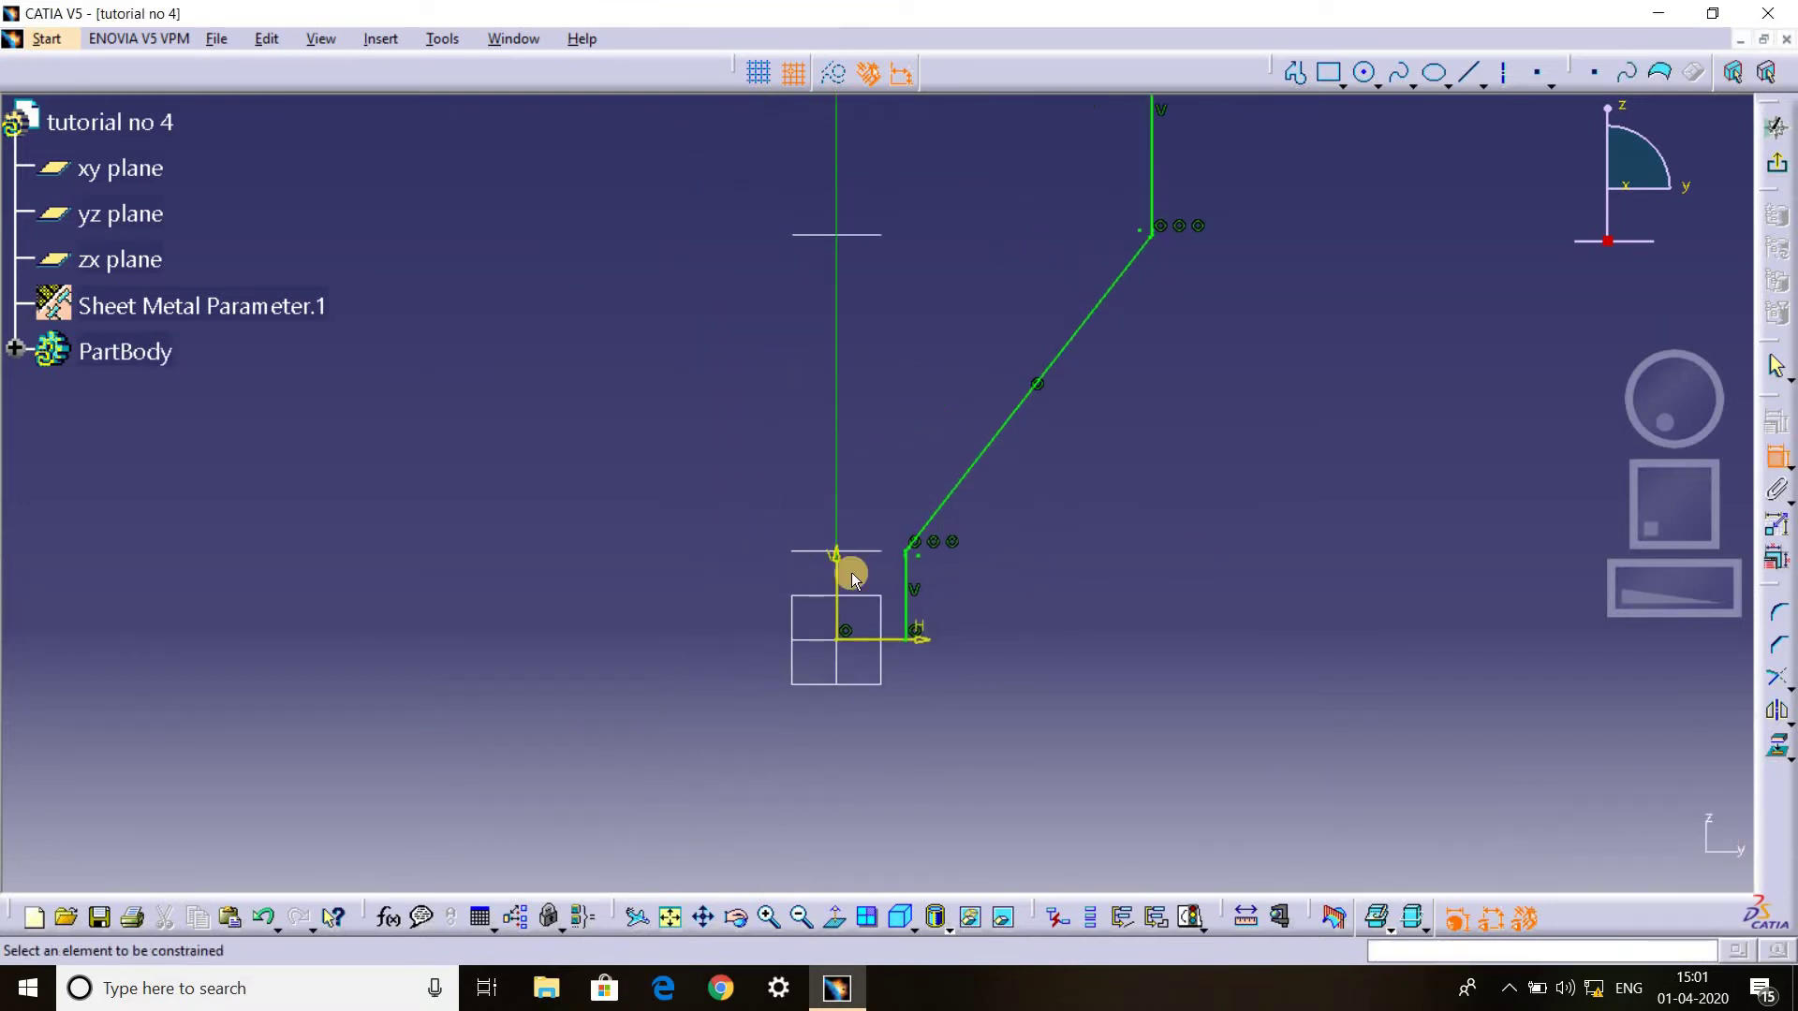
pyautogui.click(906, 595)
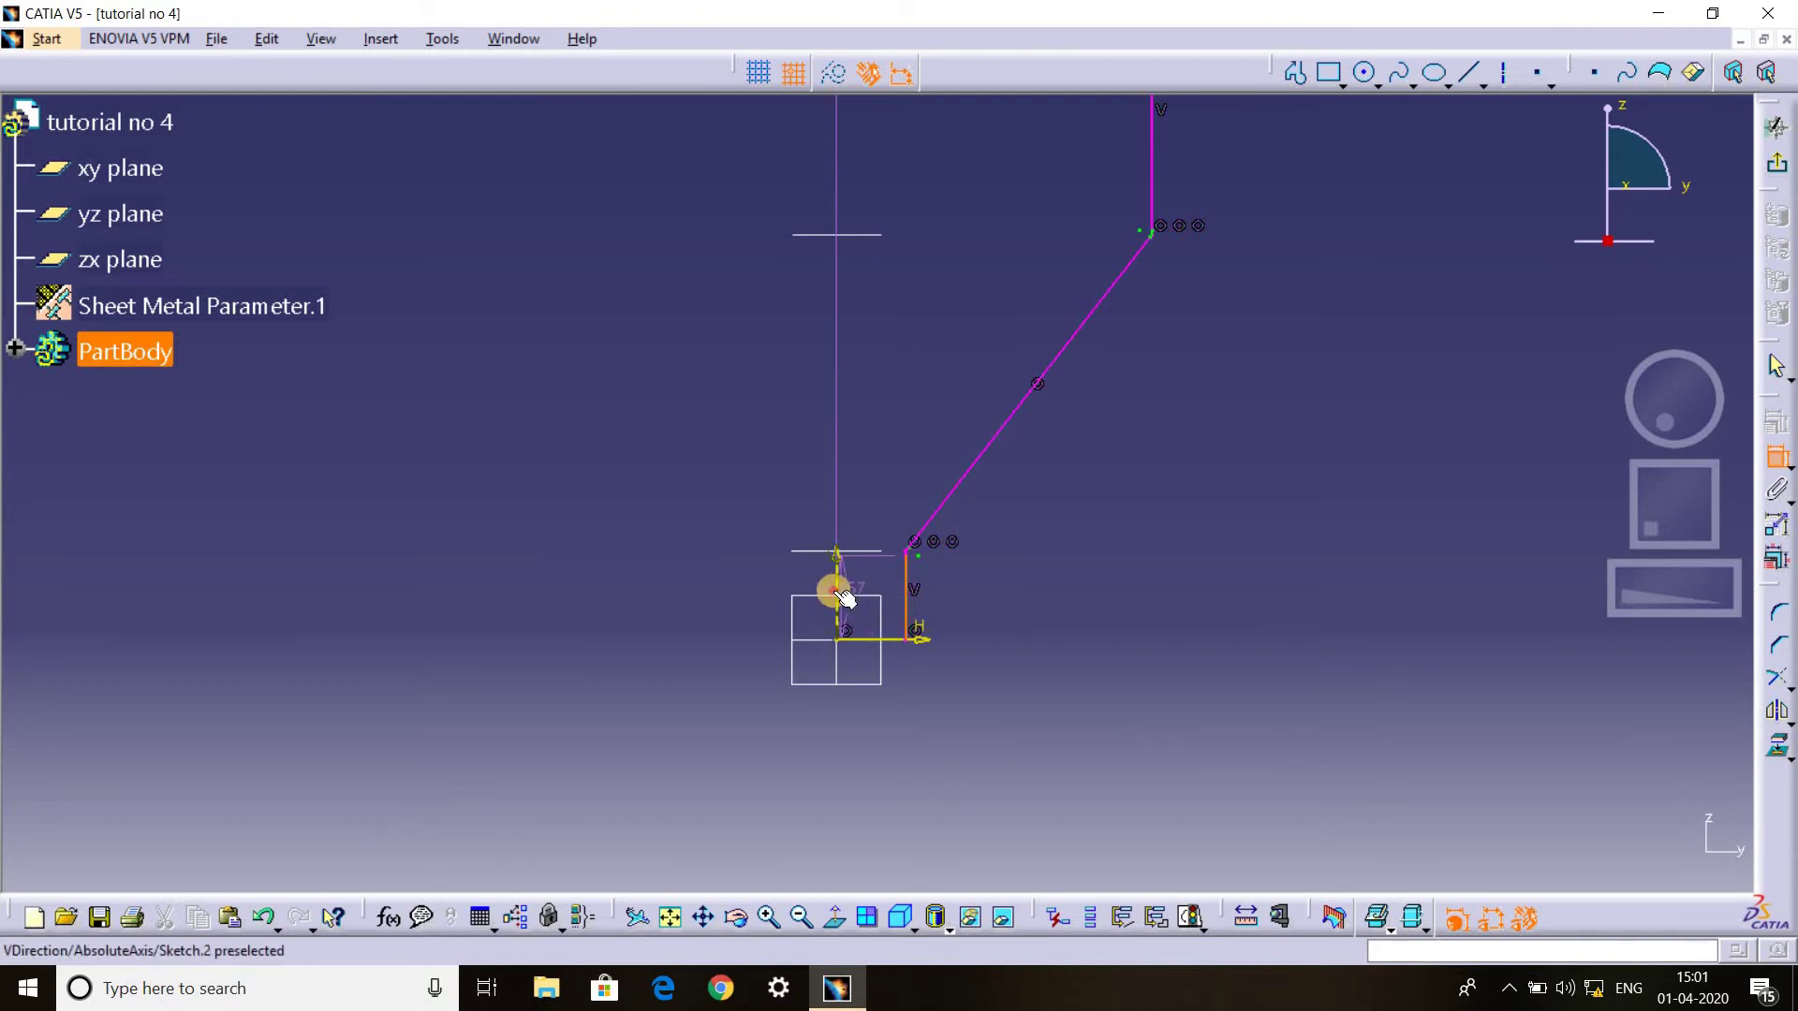
pyautogui.click(840, 593)
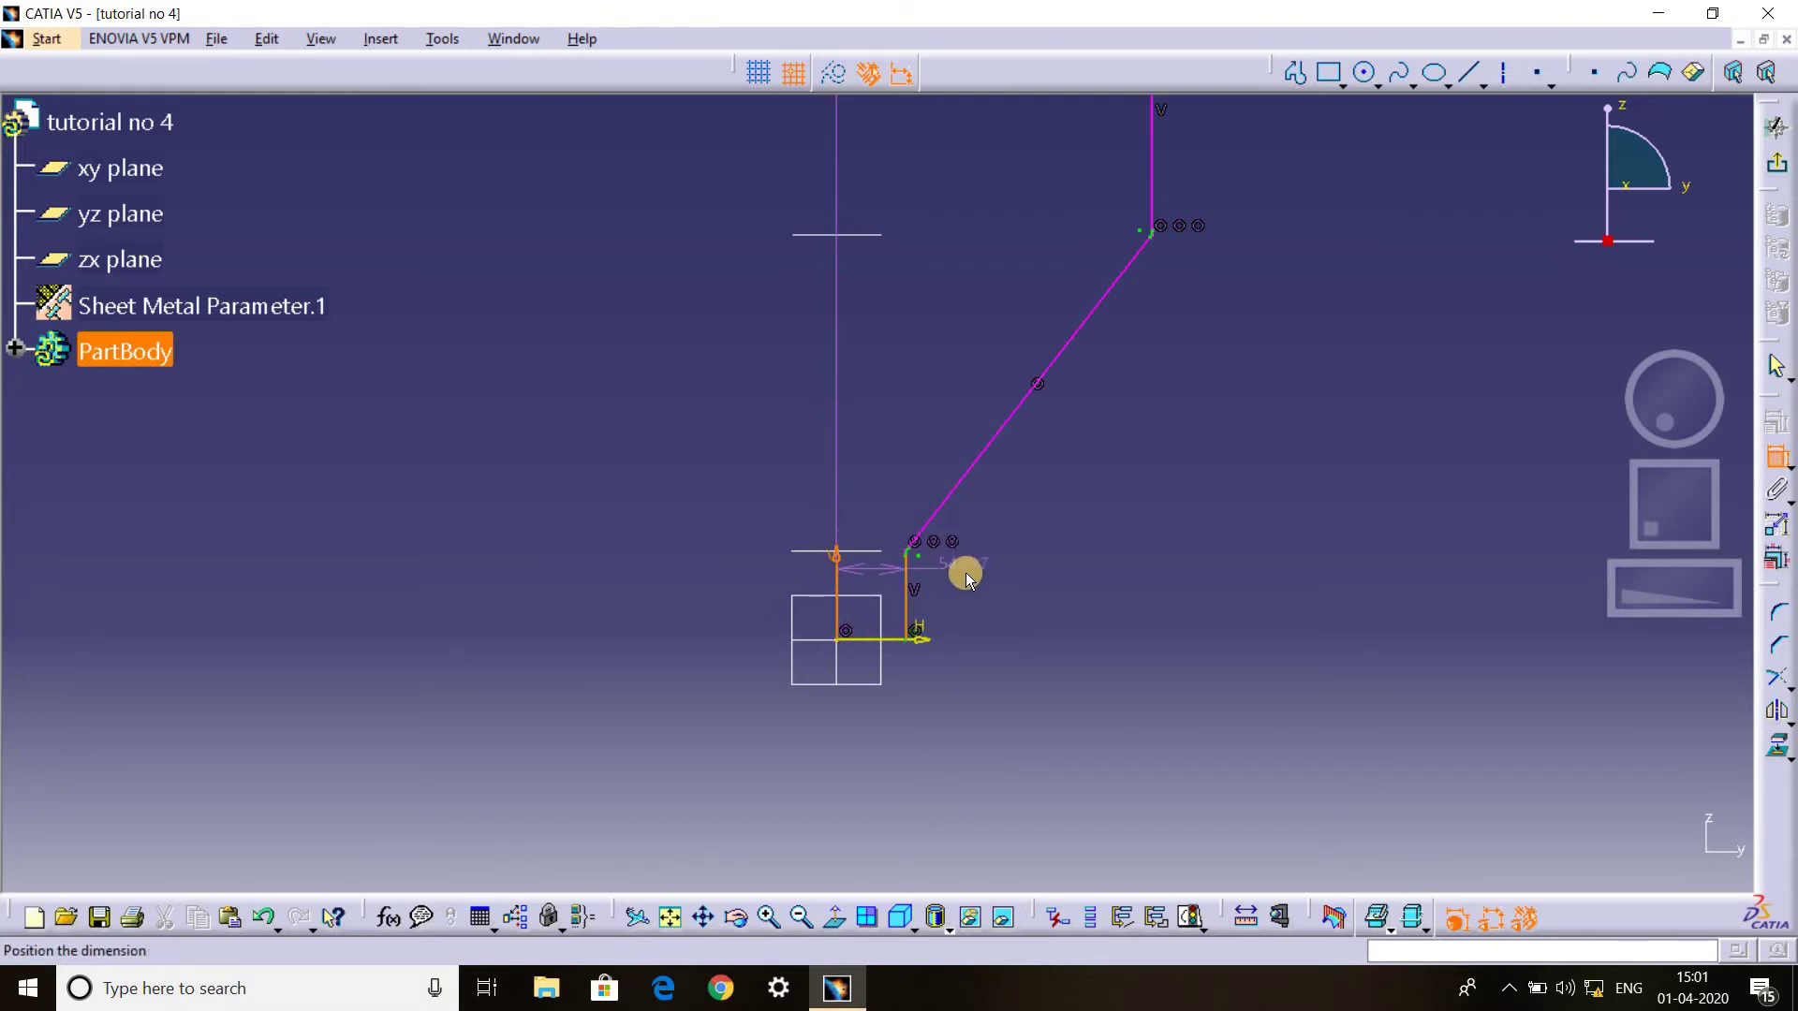
pyautogui.click(767, 475)
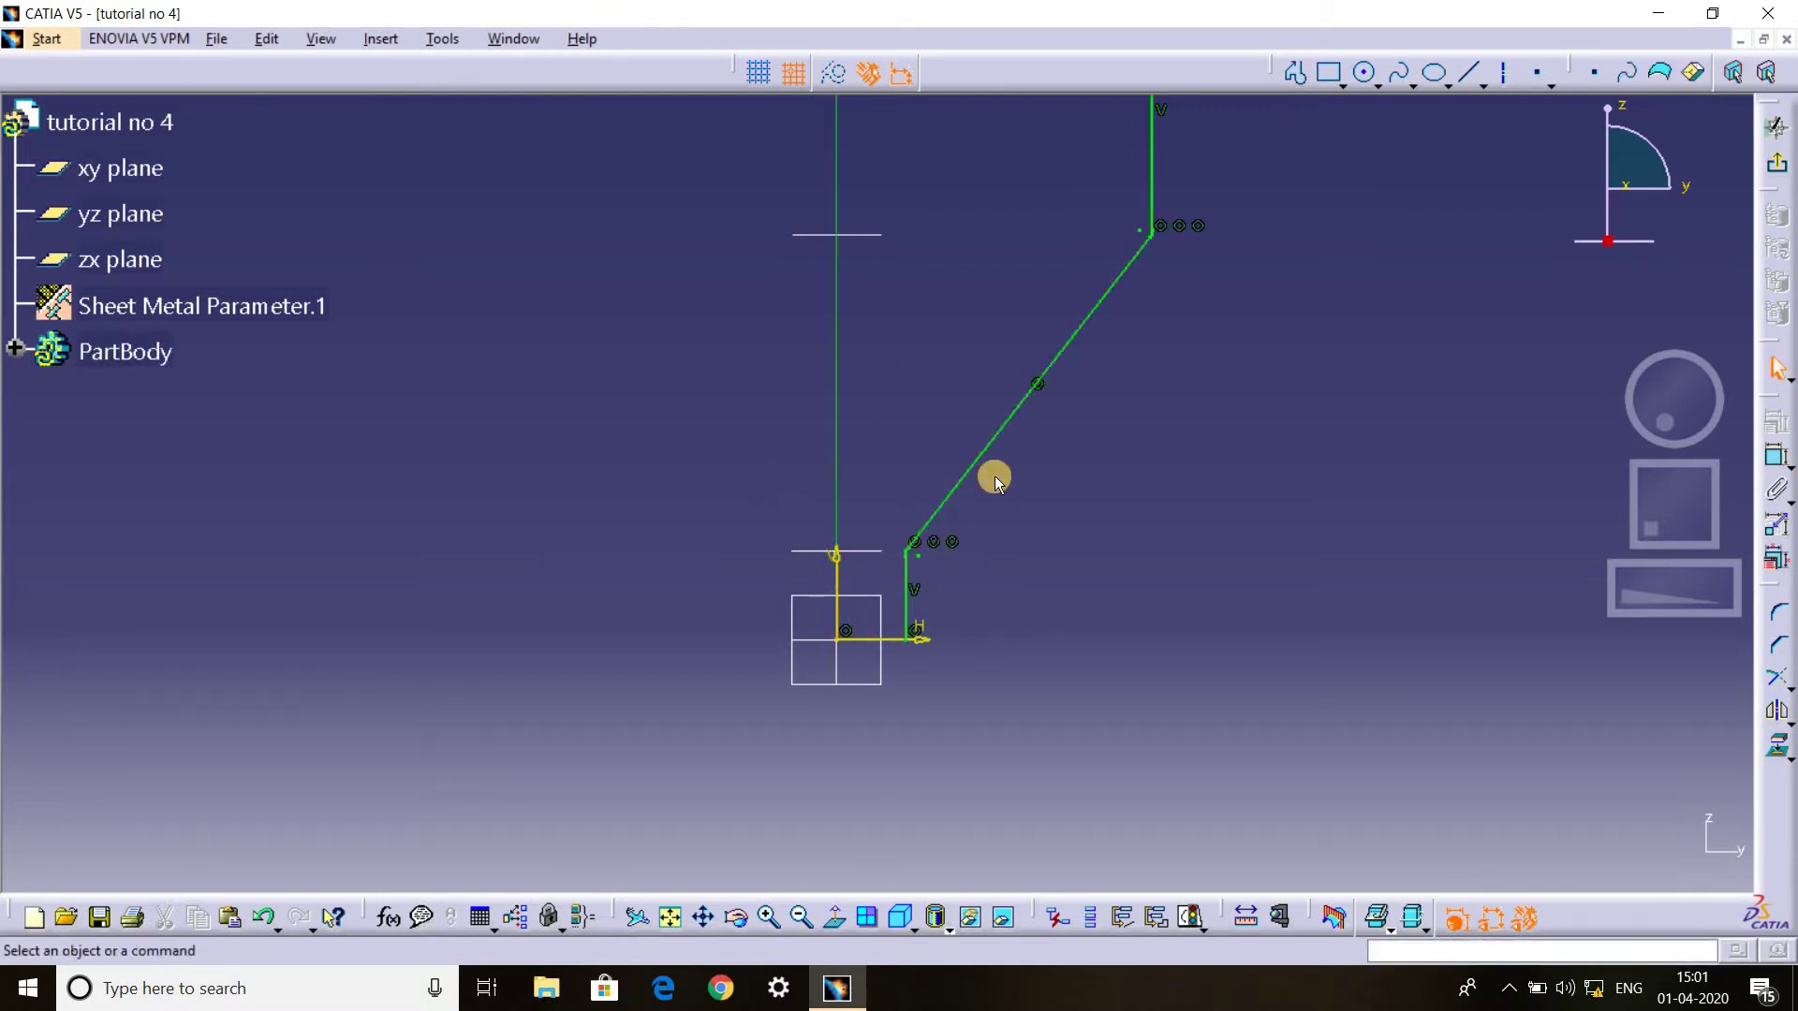
pyautogui.moveTo(905, 492)
pyautogui.mouseDown(button='middle')
pyautogui.moveTo(1000, 526)
pyautogui.moveTo(863, 510)
pyautogui.moveTo(910, 429)
pyautogui.mouseUp(button='middle')
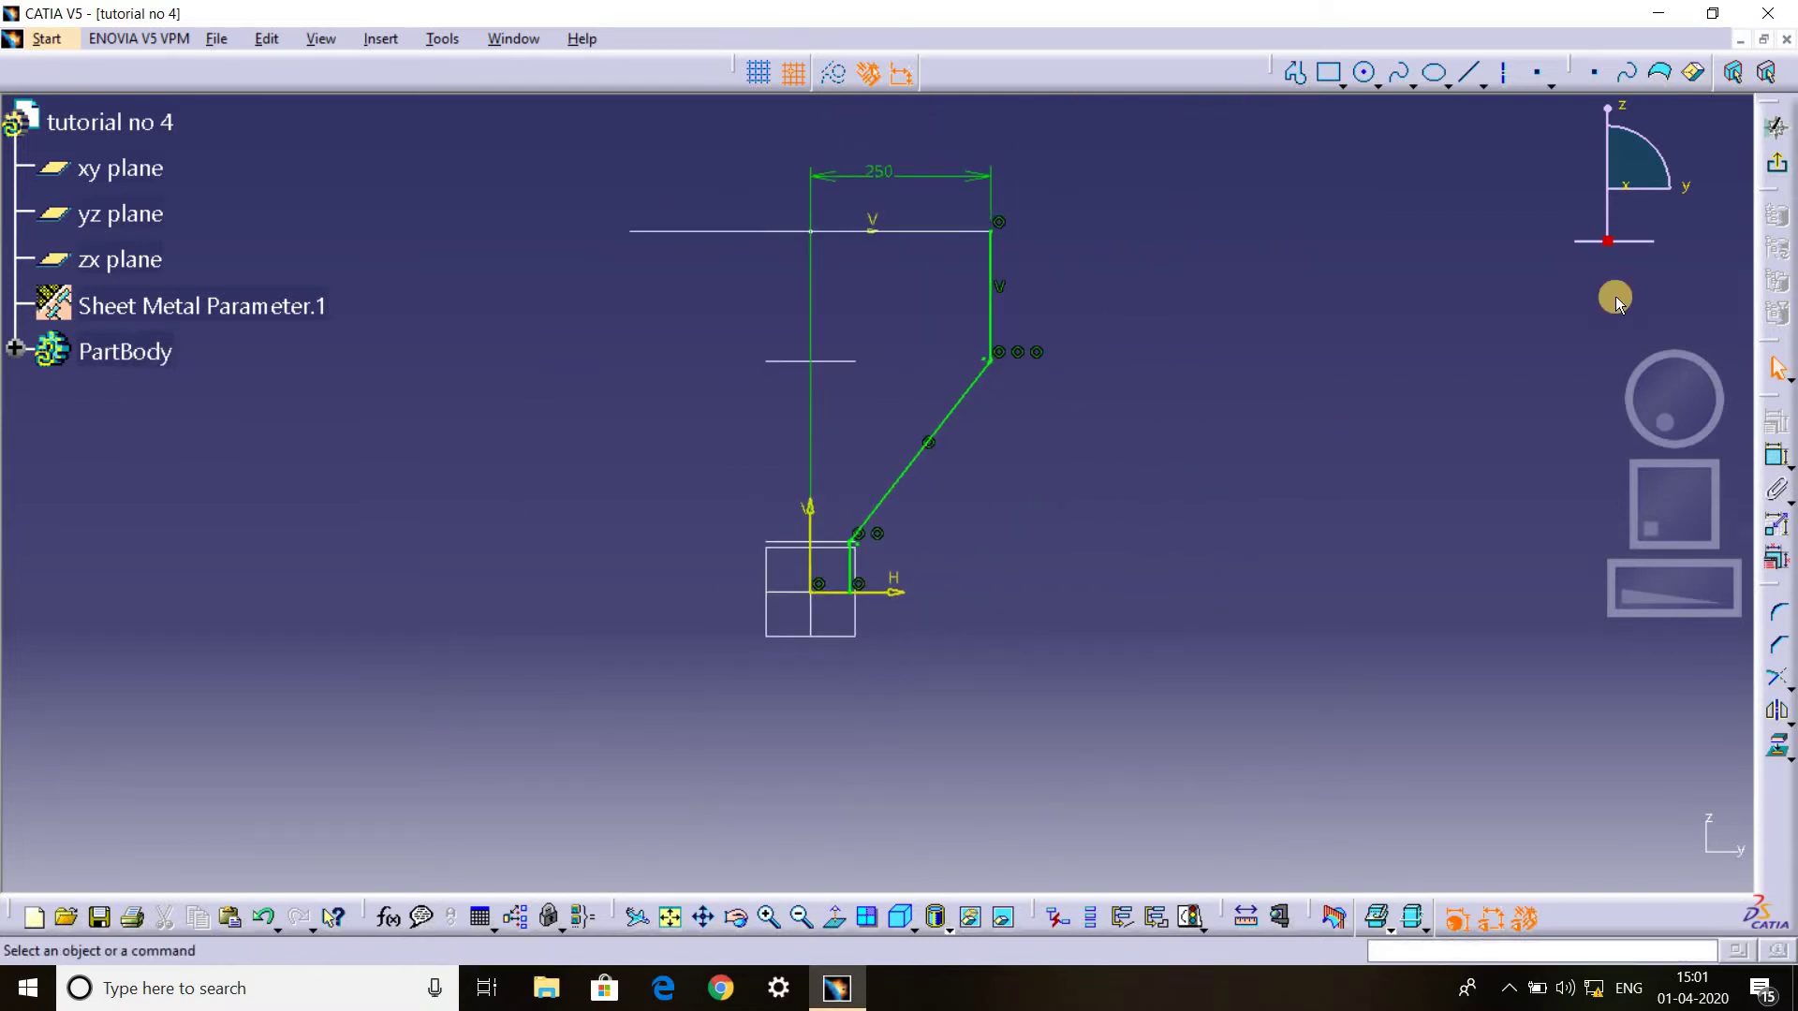
pyautogui.click(1777, 163)
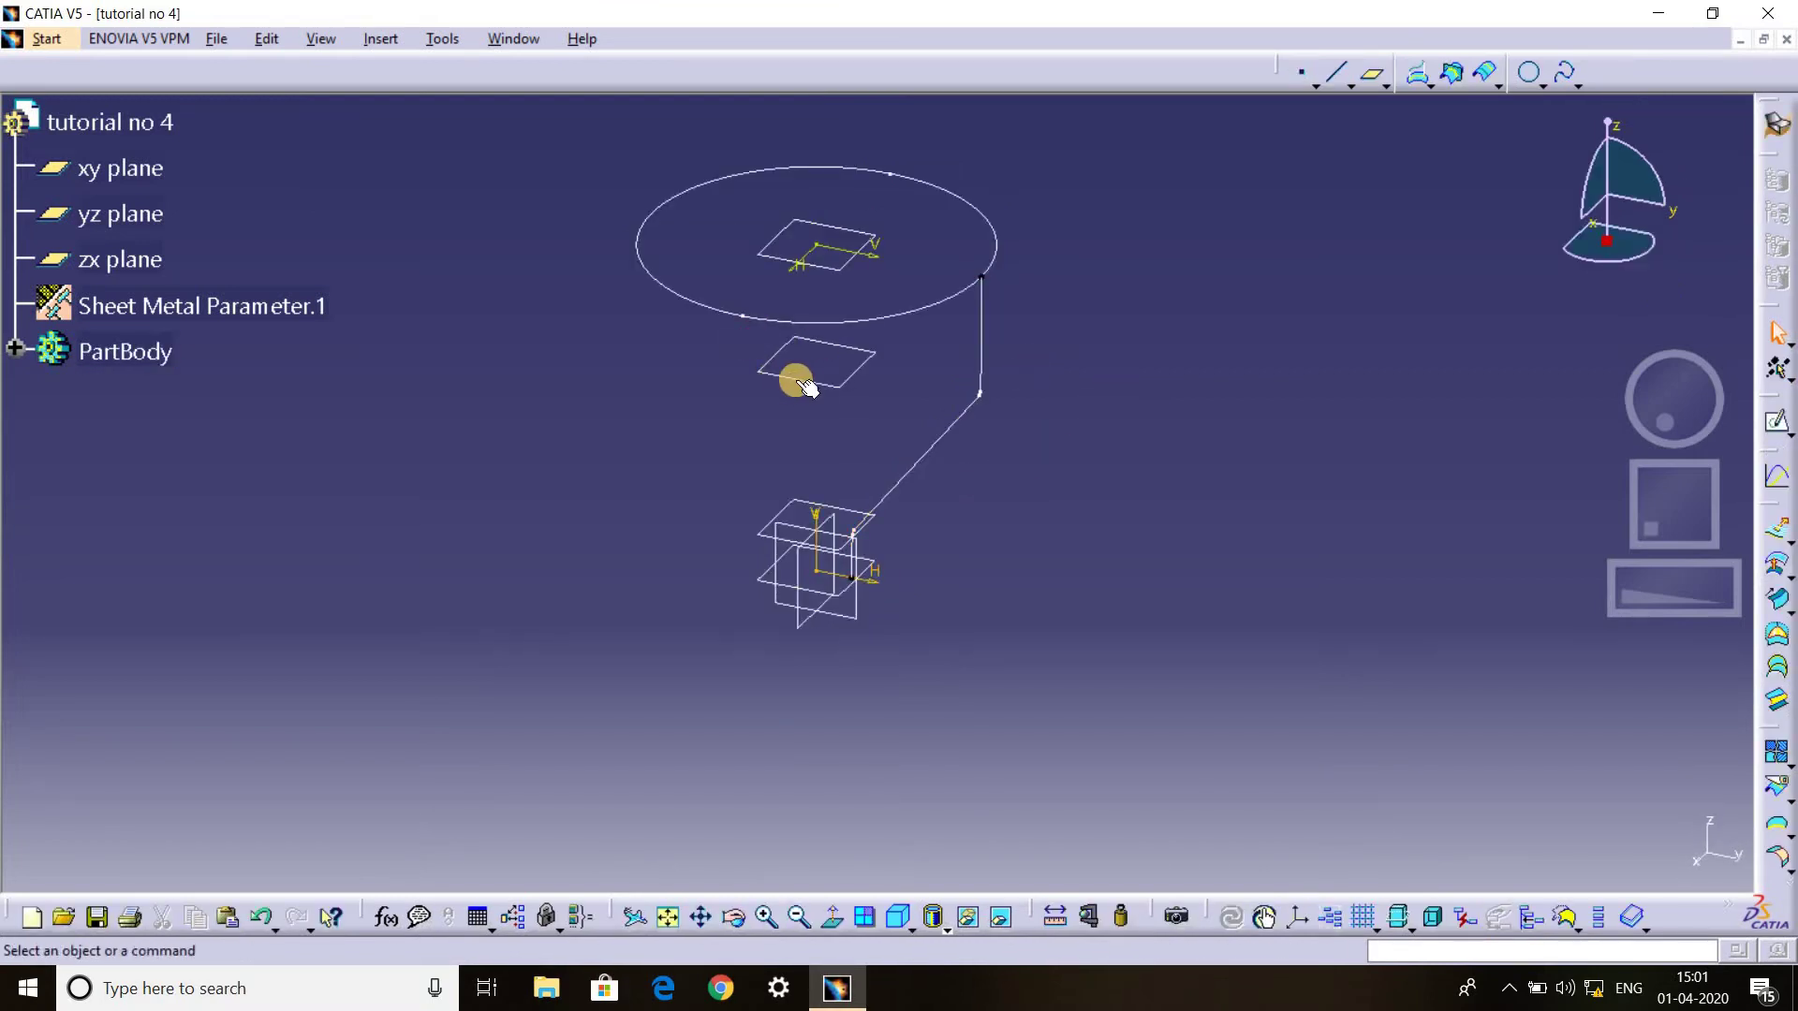
# Start a sketch on Plane.2 and intersect the hopper profile with it.
pyautogui.click(795, 374)
pyautogui.click(1776, 426)
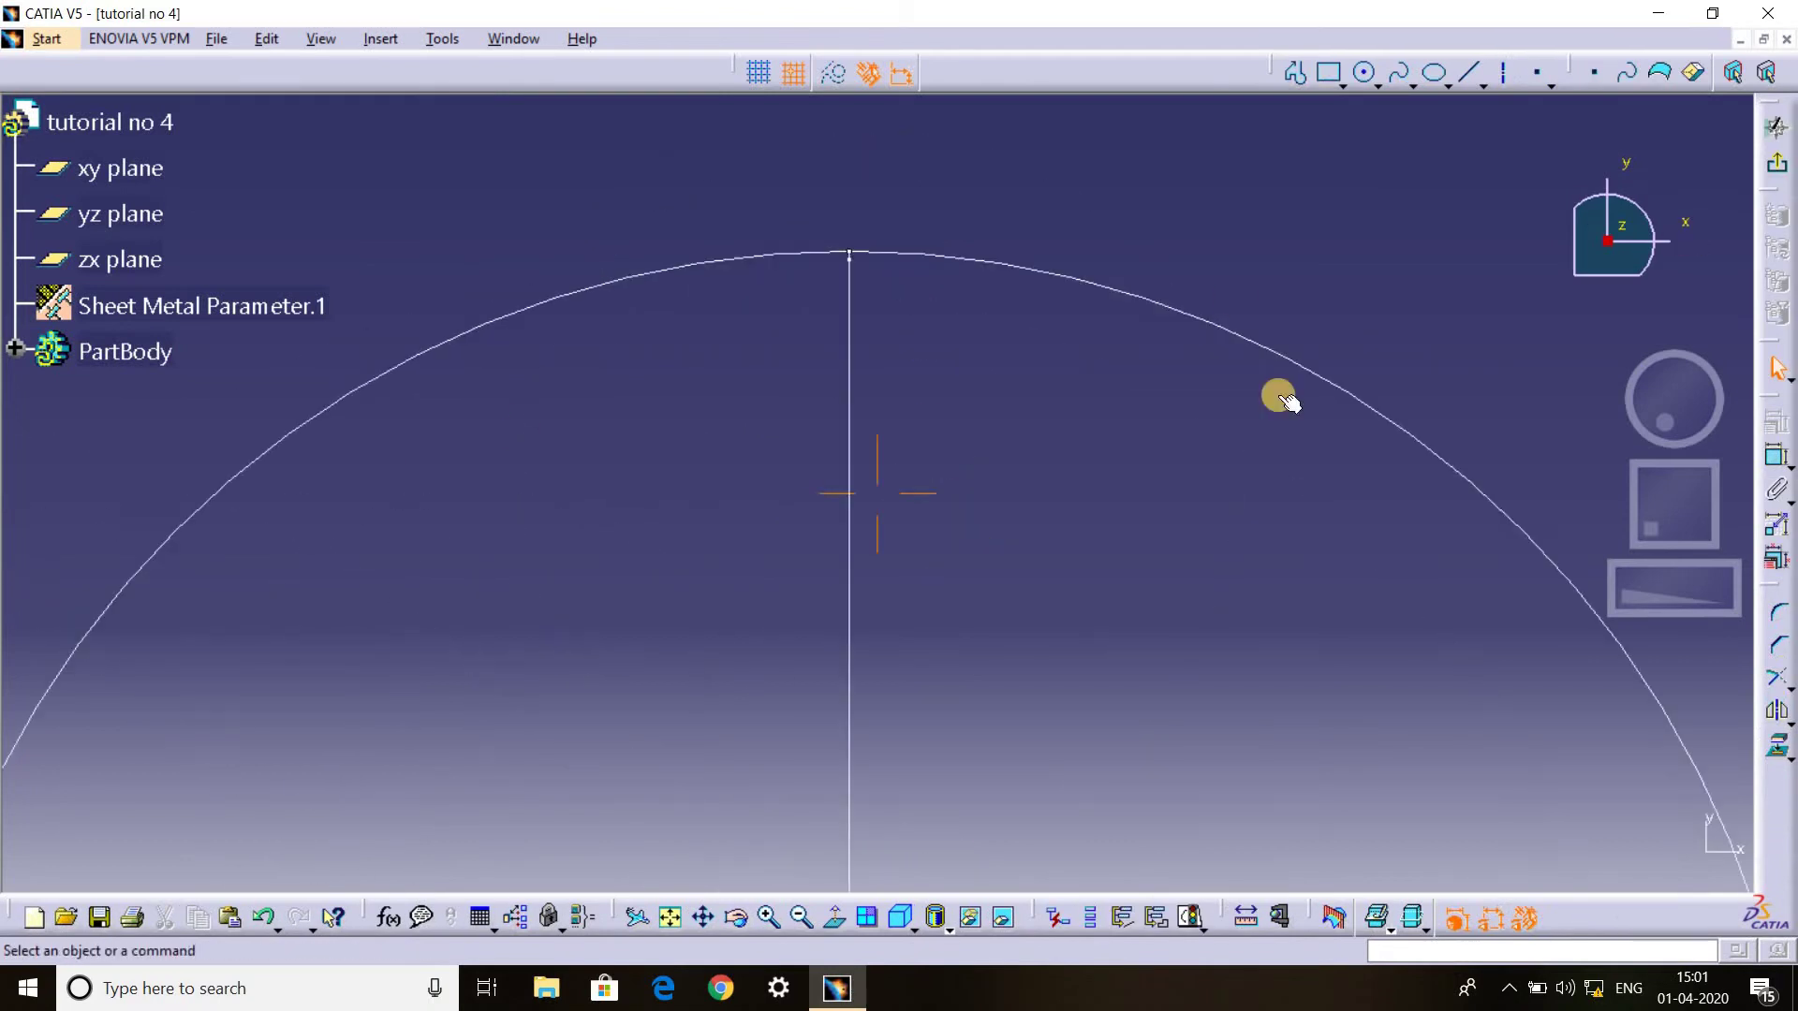
pyautogui.moveTo(1195, 398); pyautogui.dragTo(824, 181, button='middle')
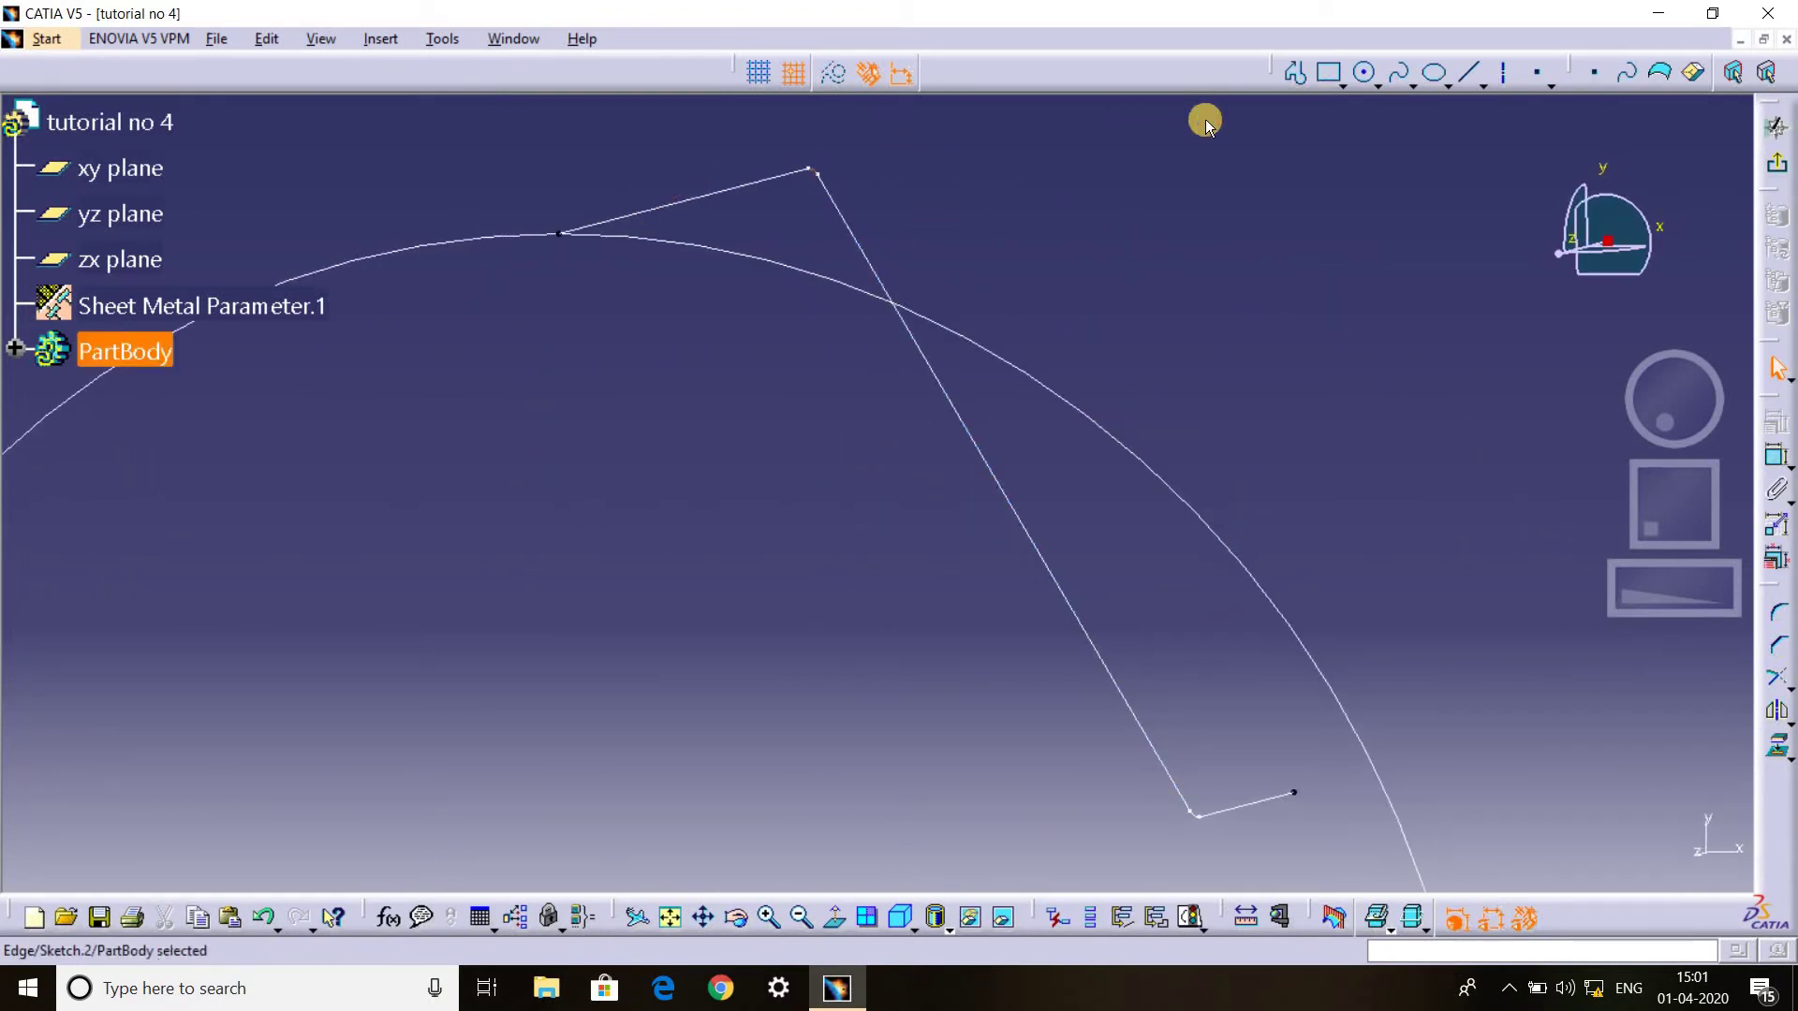
pyautogui.click(1790, 757)
pyautogui.click(1736, 779)
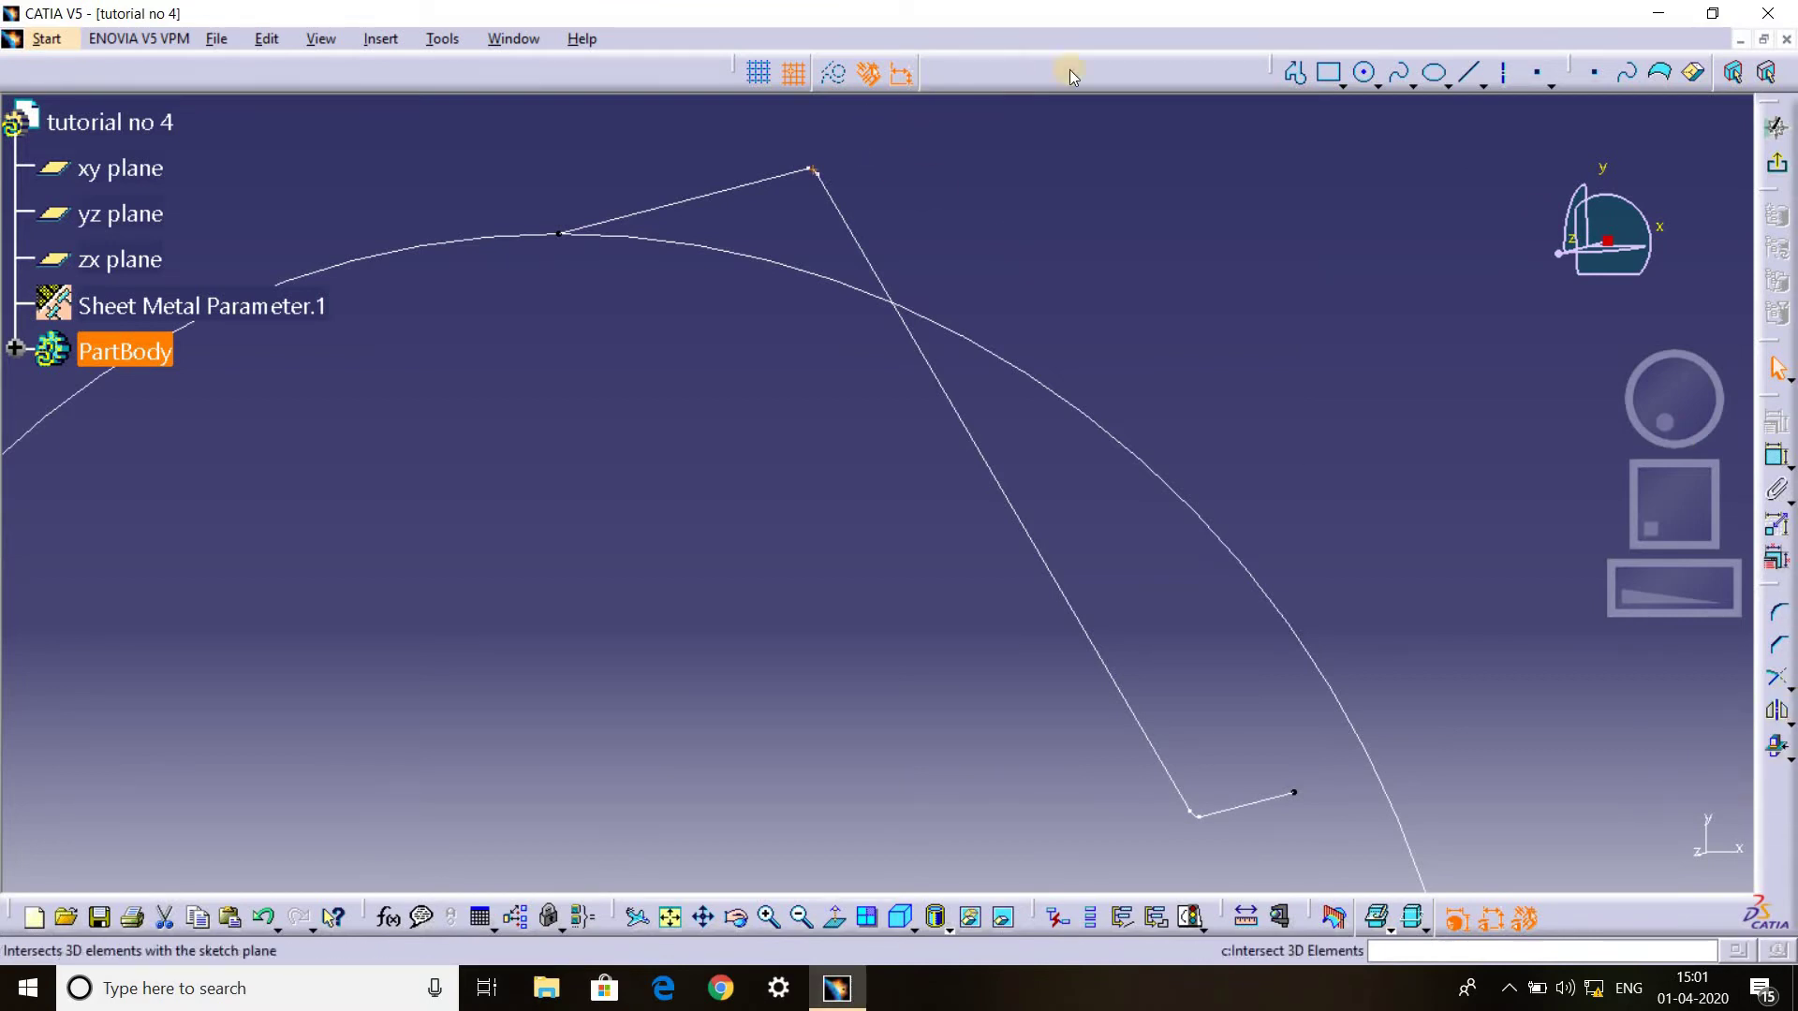
# Draw a solid circle of about 249.4 radius through the intersection point, then exit the sketch.
pyautogui.click(1322, 106)
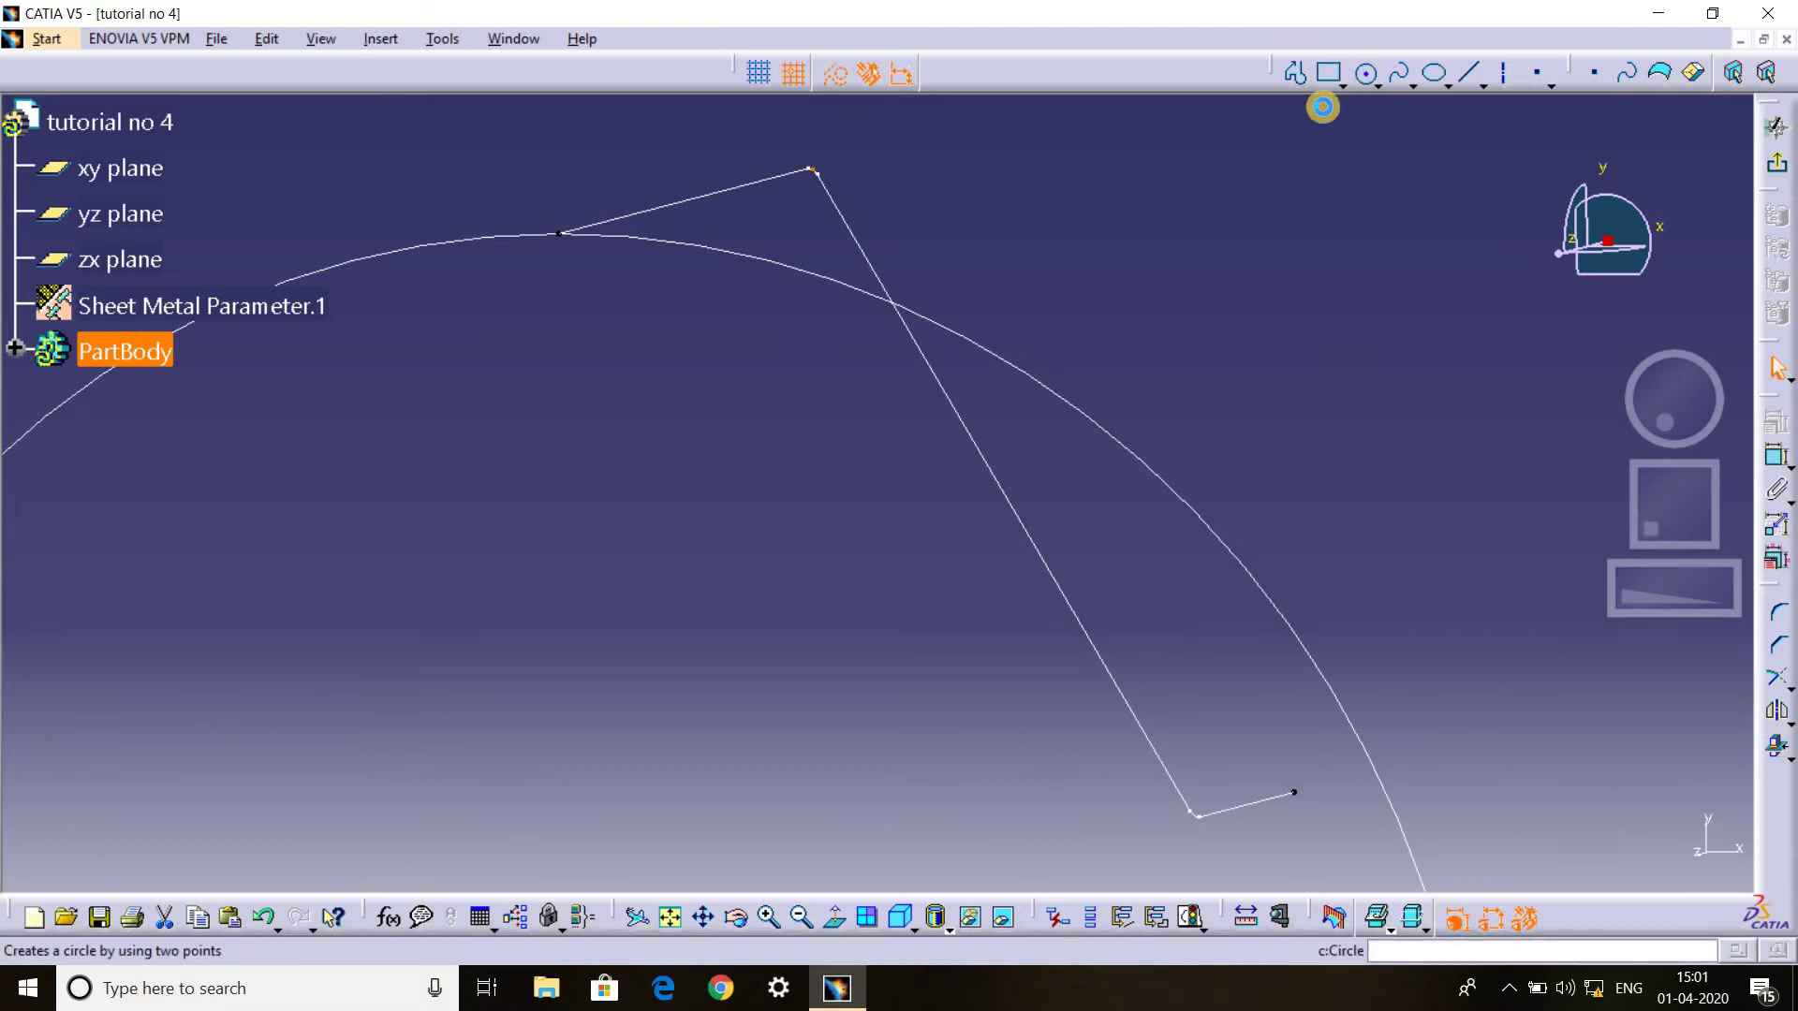
pyautogui.moveTo(763, 149); pyautogui.dragTo(873, 614, button='middle')
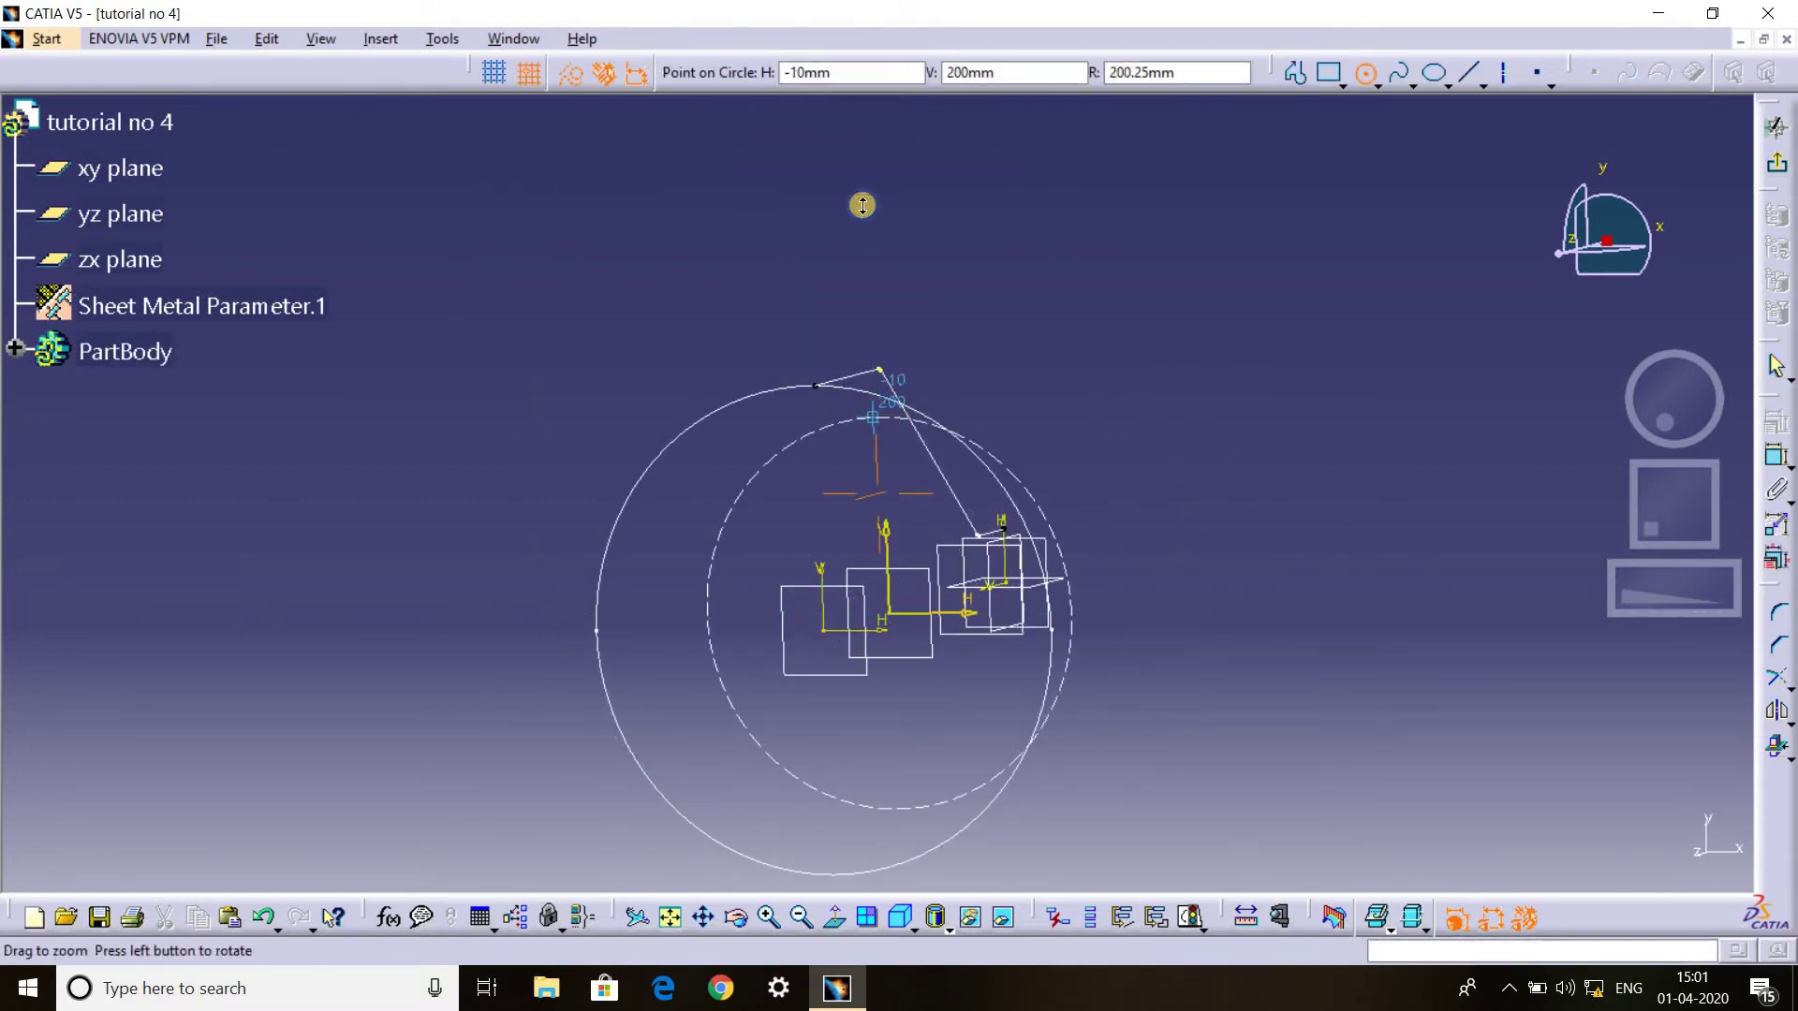
pyautogui.moveTo(860, 201)
pyautogui.mouseDown(button='middle')
pyautogui.moveTo(842, 445)
pyautogui.moveTo(850, 289)
pyautogui.moveTo(815, 537)
pyautogui.moveTo(790, 312)
pyautogui.moveTo(737, 485)
pyautogui.moveTo(605, 626)
pyautogui.mouseUp(button='middle')
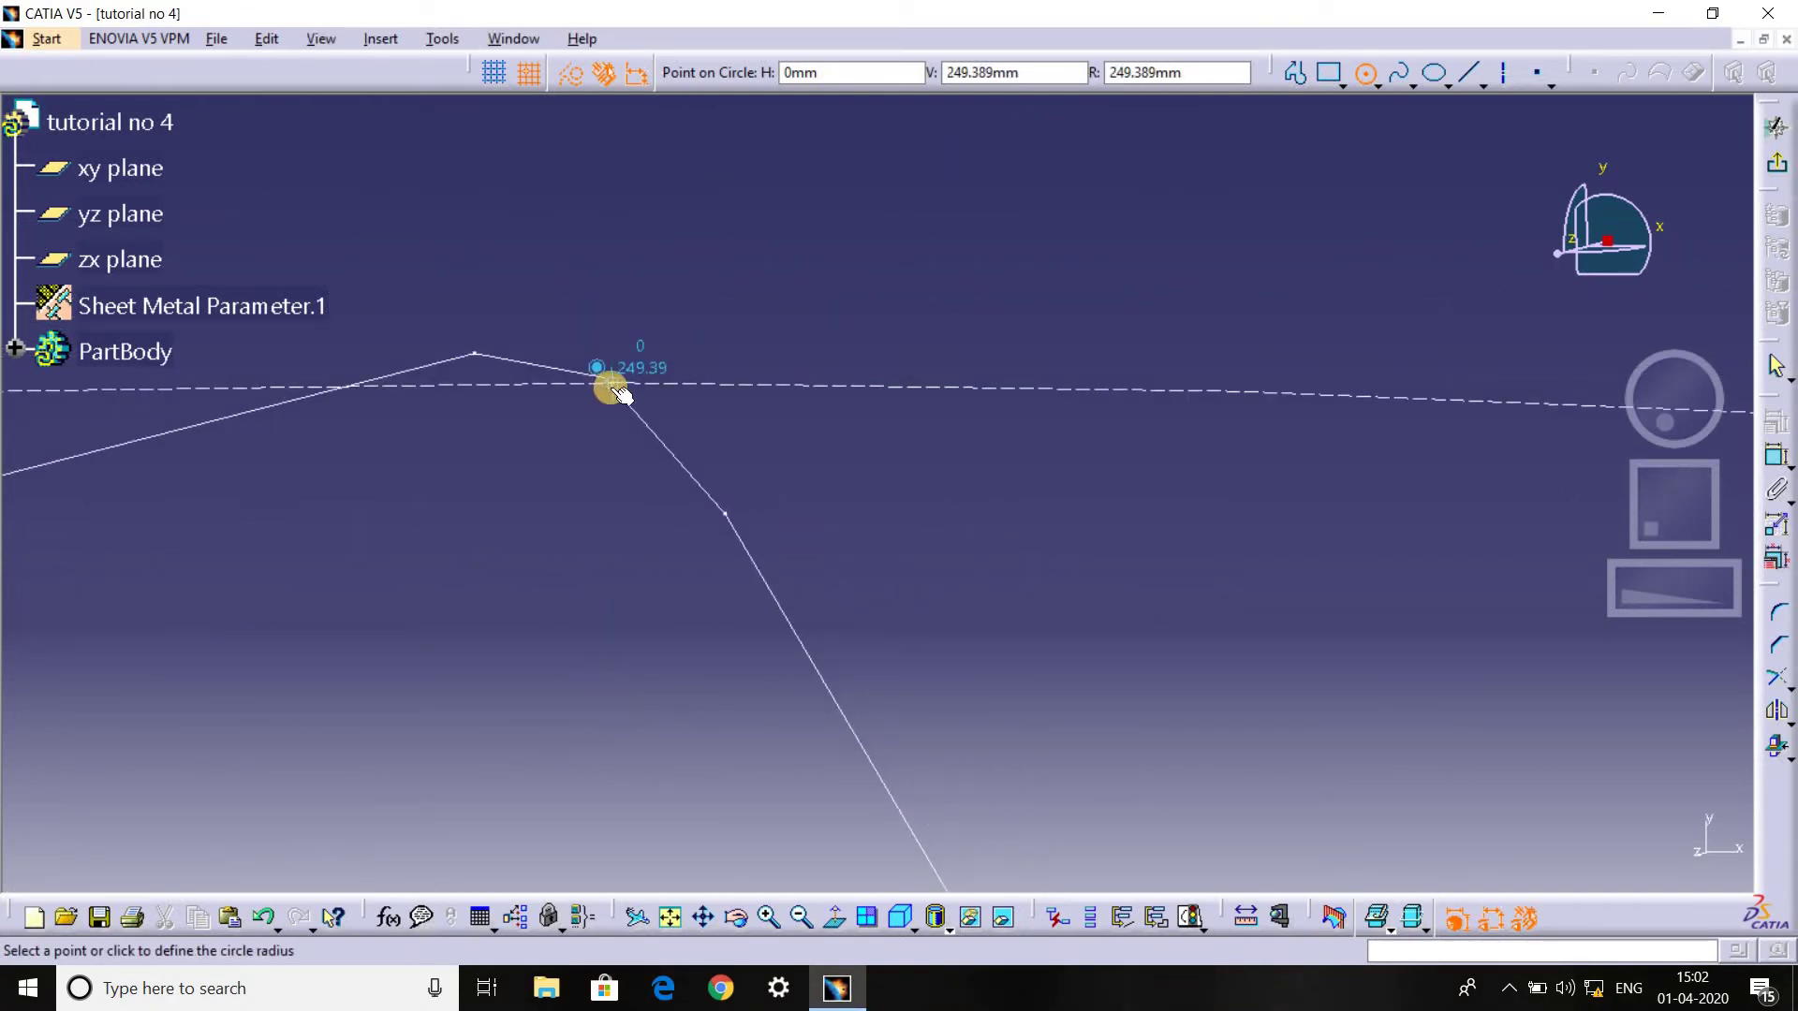
pyautogui.click(611, 385)
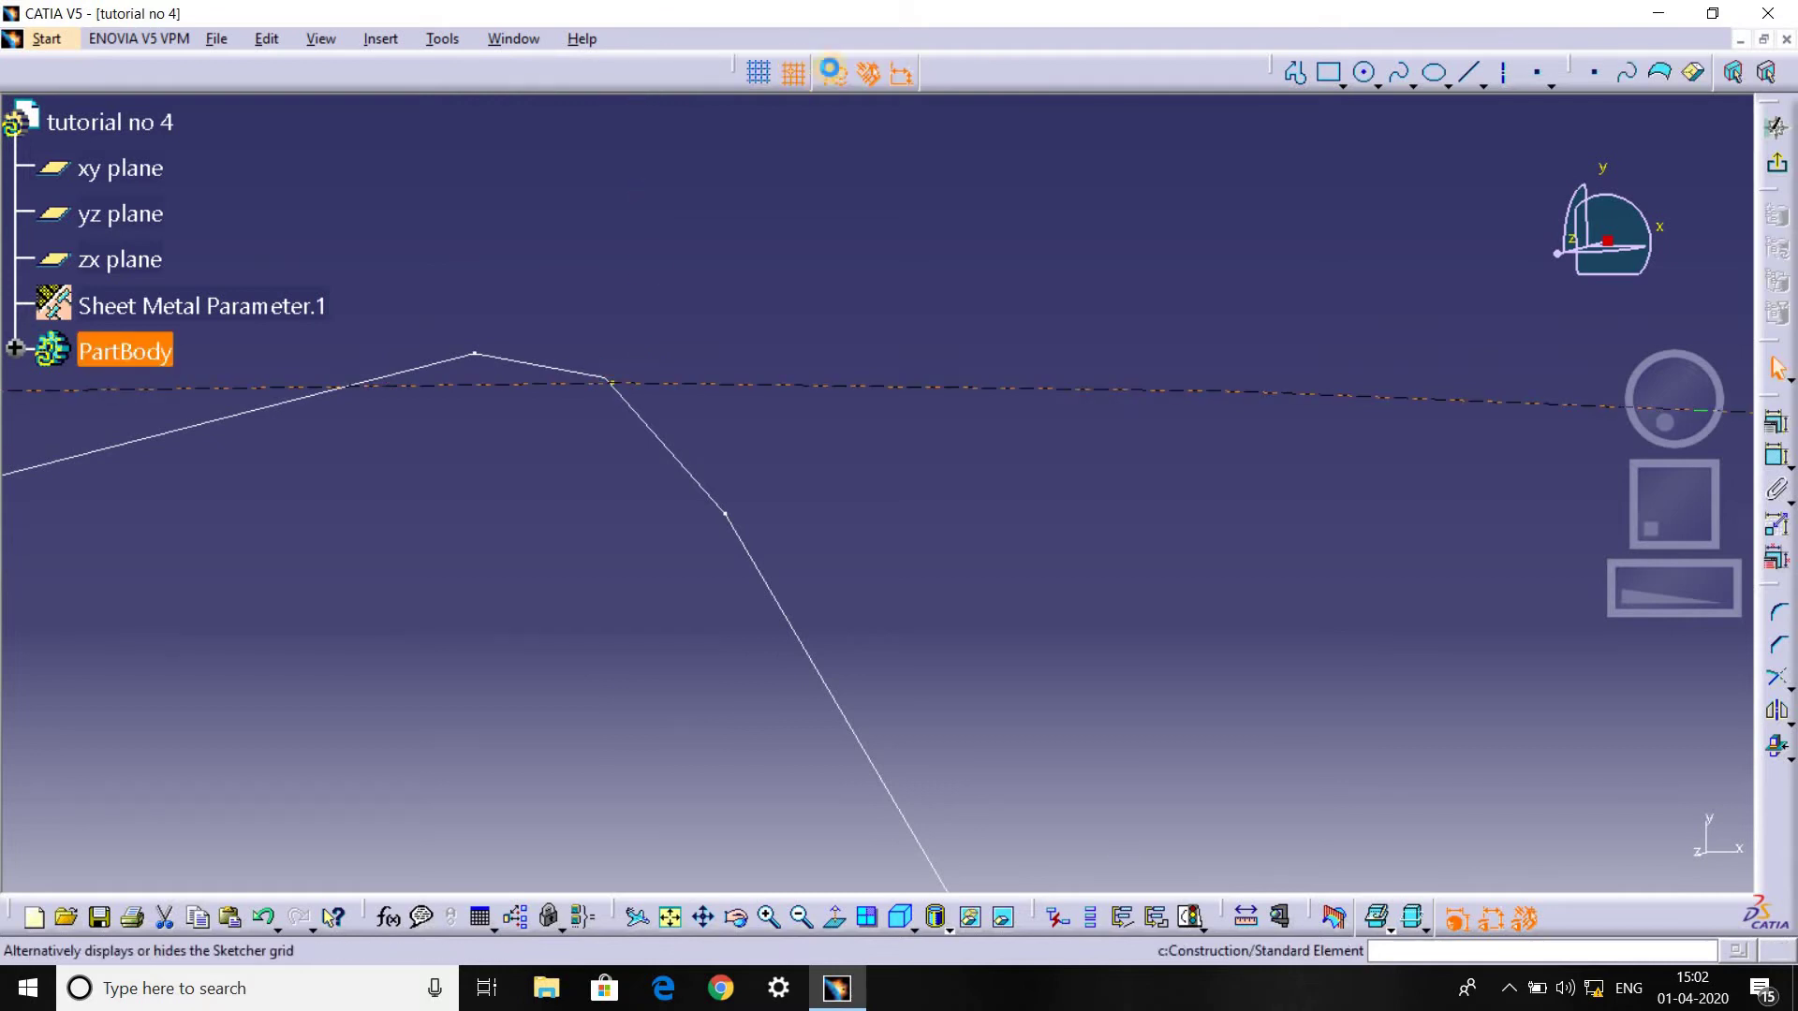
pyautogui.click(833, 73)
pyautogui.click(1139, 293)
pyautogui.click(1779, 165)
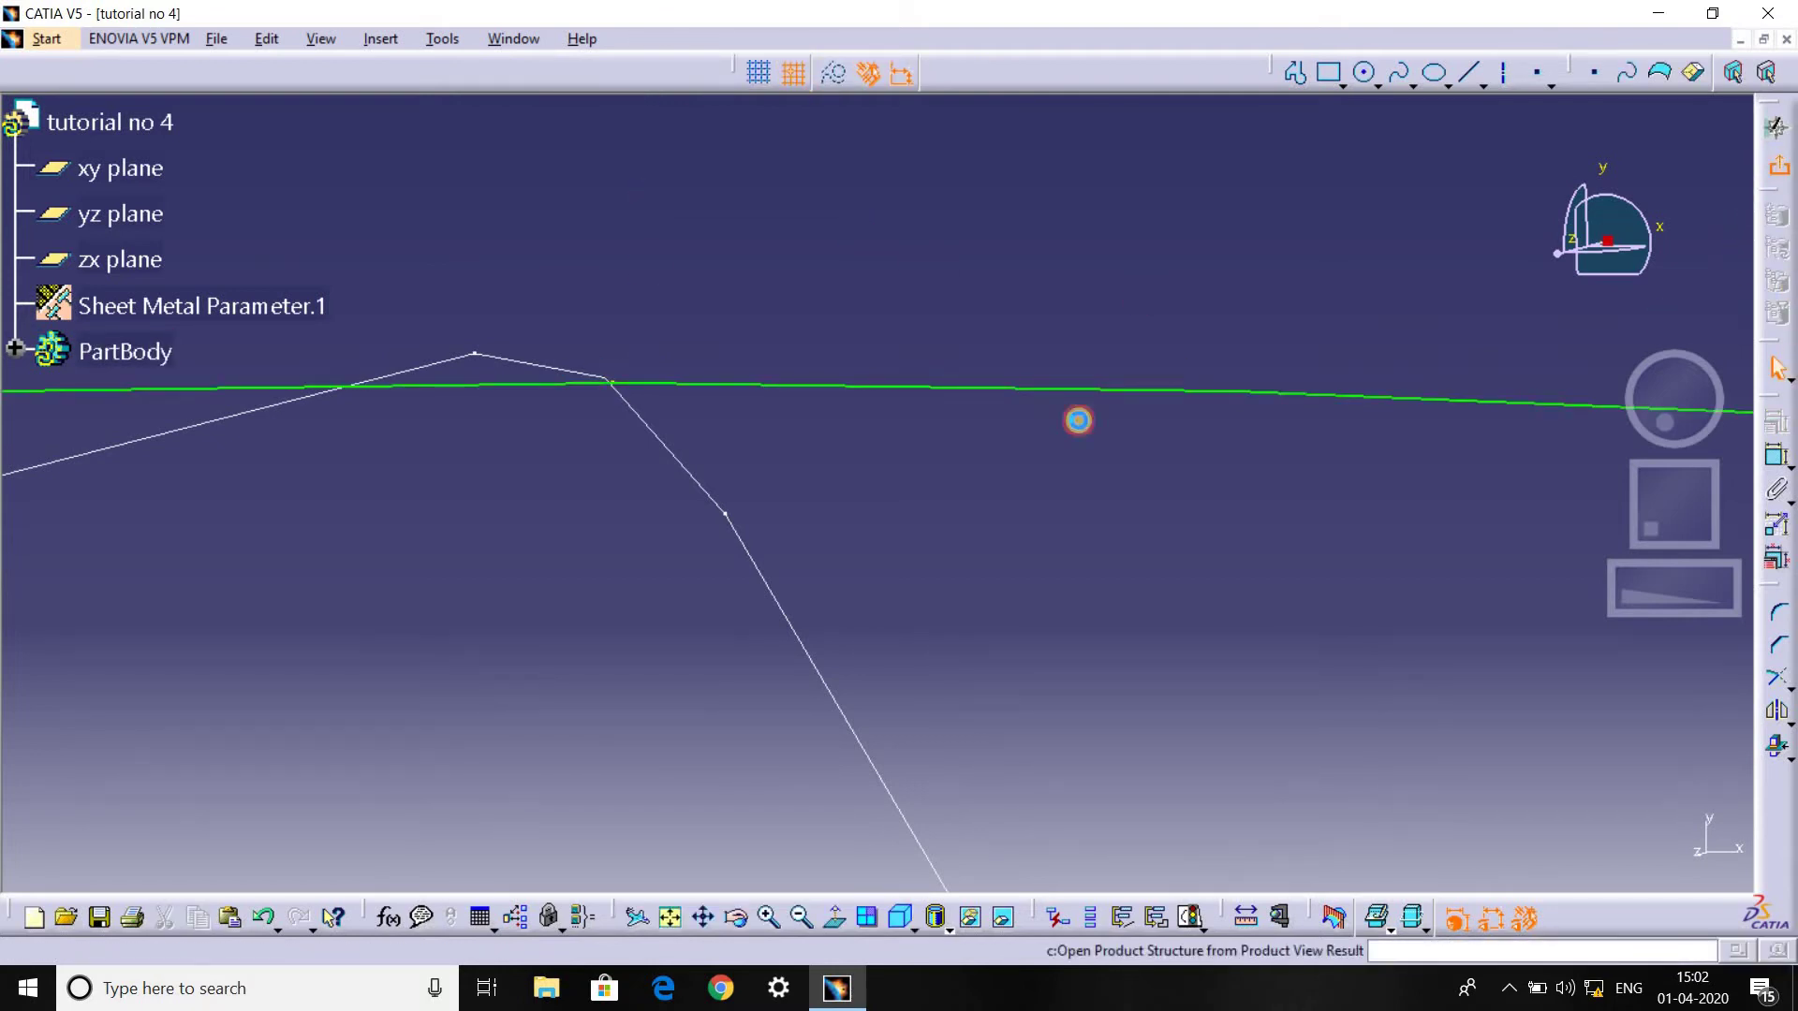
pyautogui.moveTo(830, 453)
pyautogui.mouseDown(button='middle')
pyautogui.moveTo(738, 543)
pyautogui.moveTo(703, 630)
pyautogui.mouseUp(button='middle')
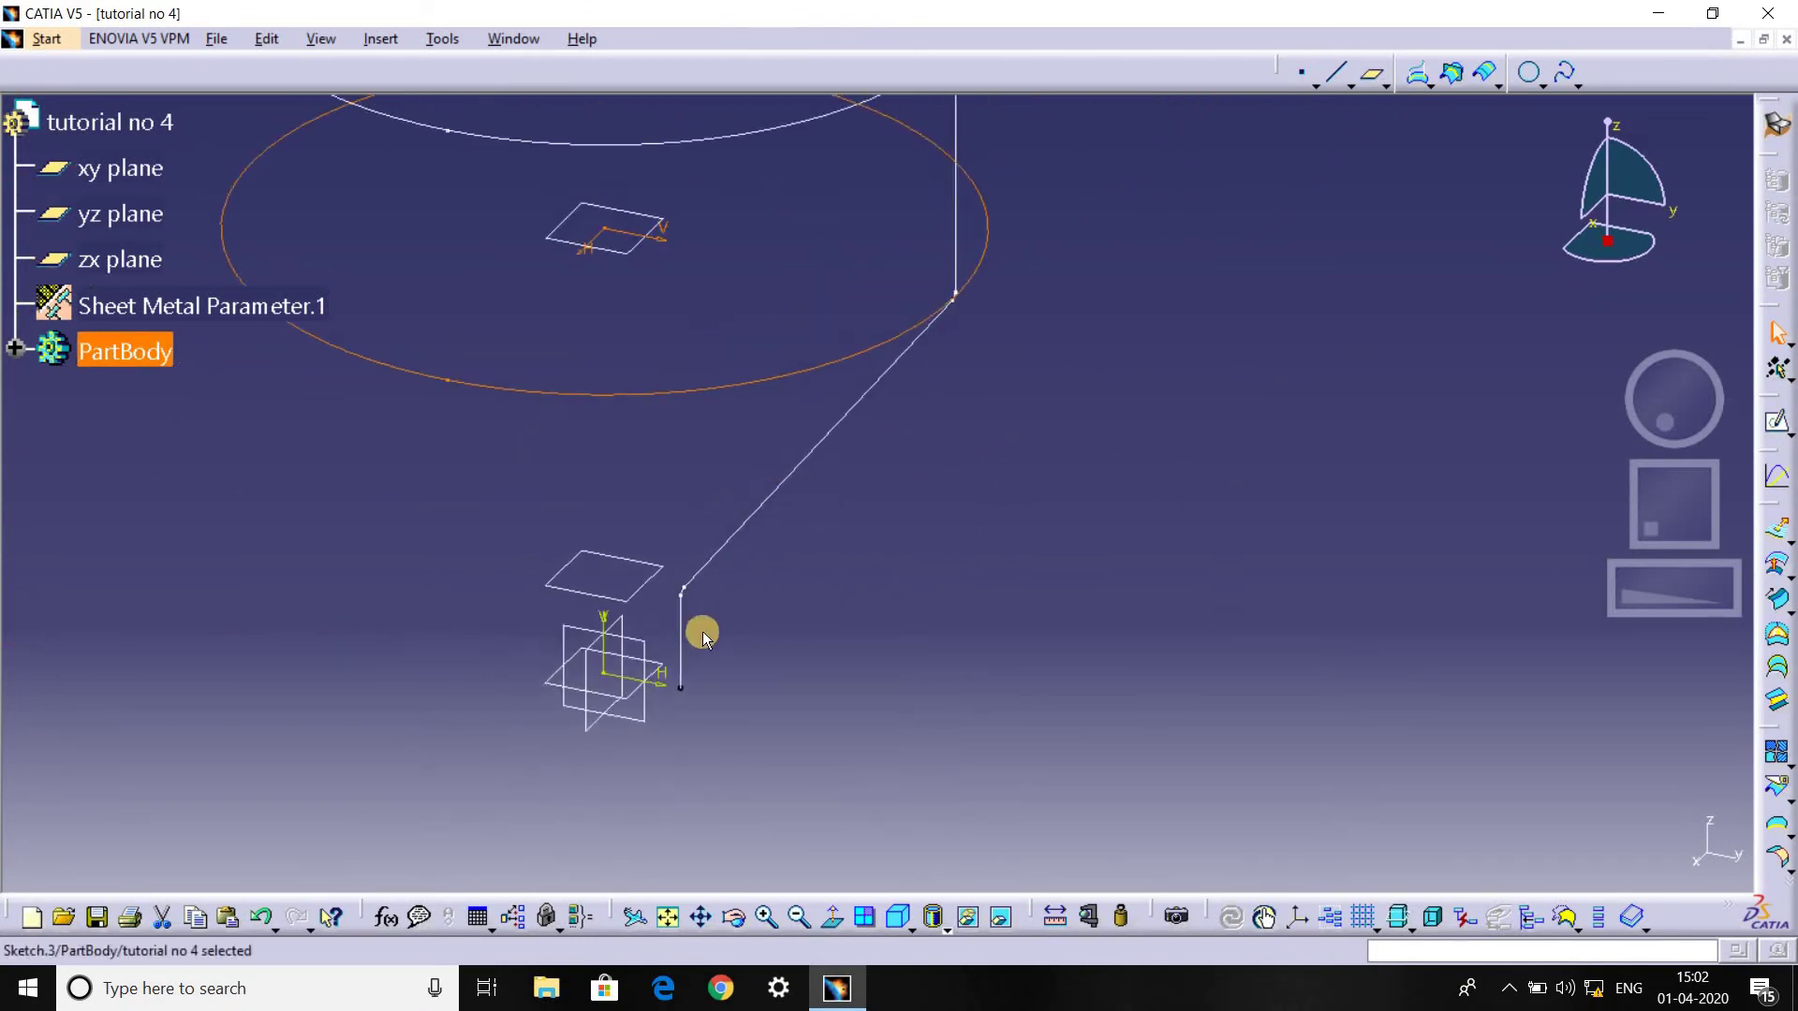
# Start a sketch on Plane.1 with a circle of radius 50 centred at the origin.
pyautogui.click(627, 526)
pyautogui.click(1777, 441)
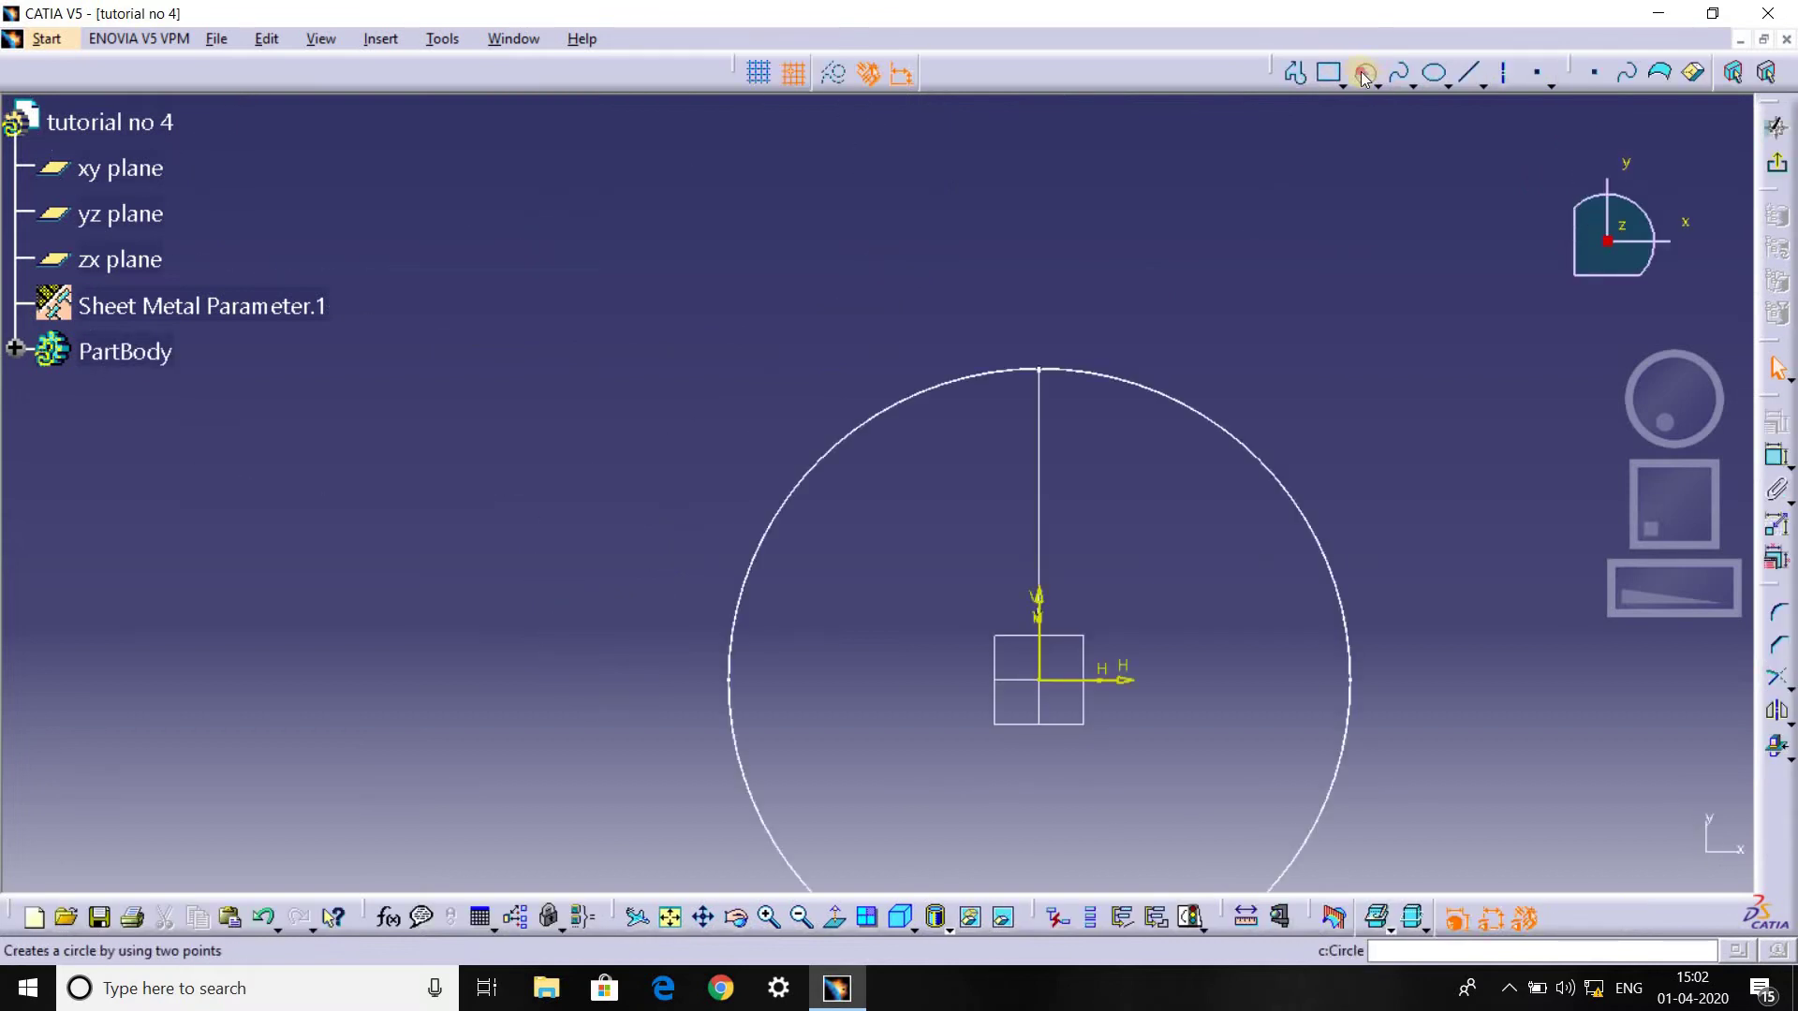
pyautogui.click(1364, 75)
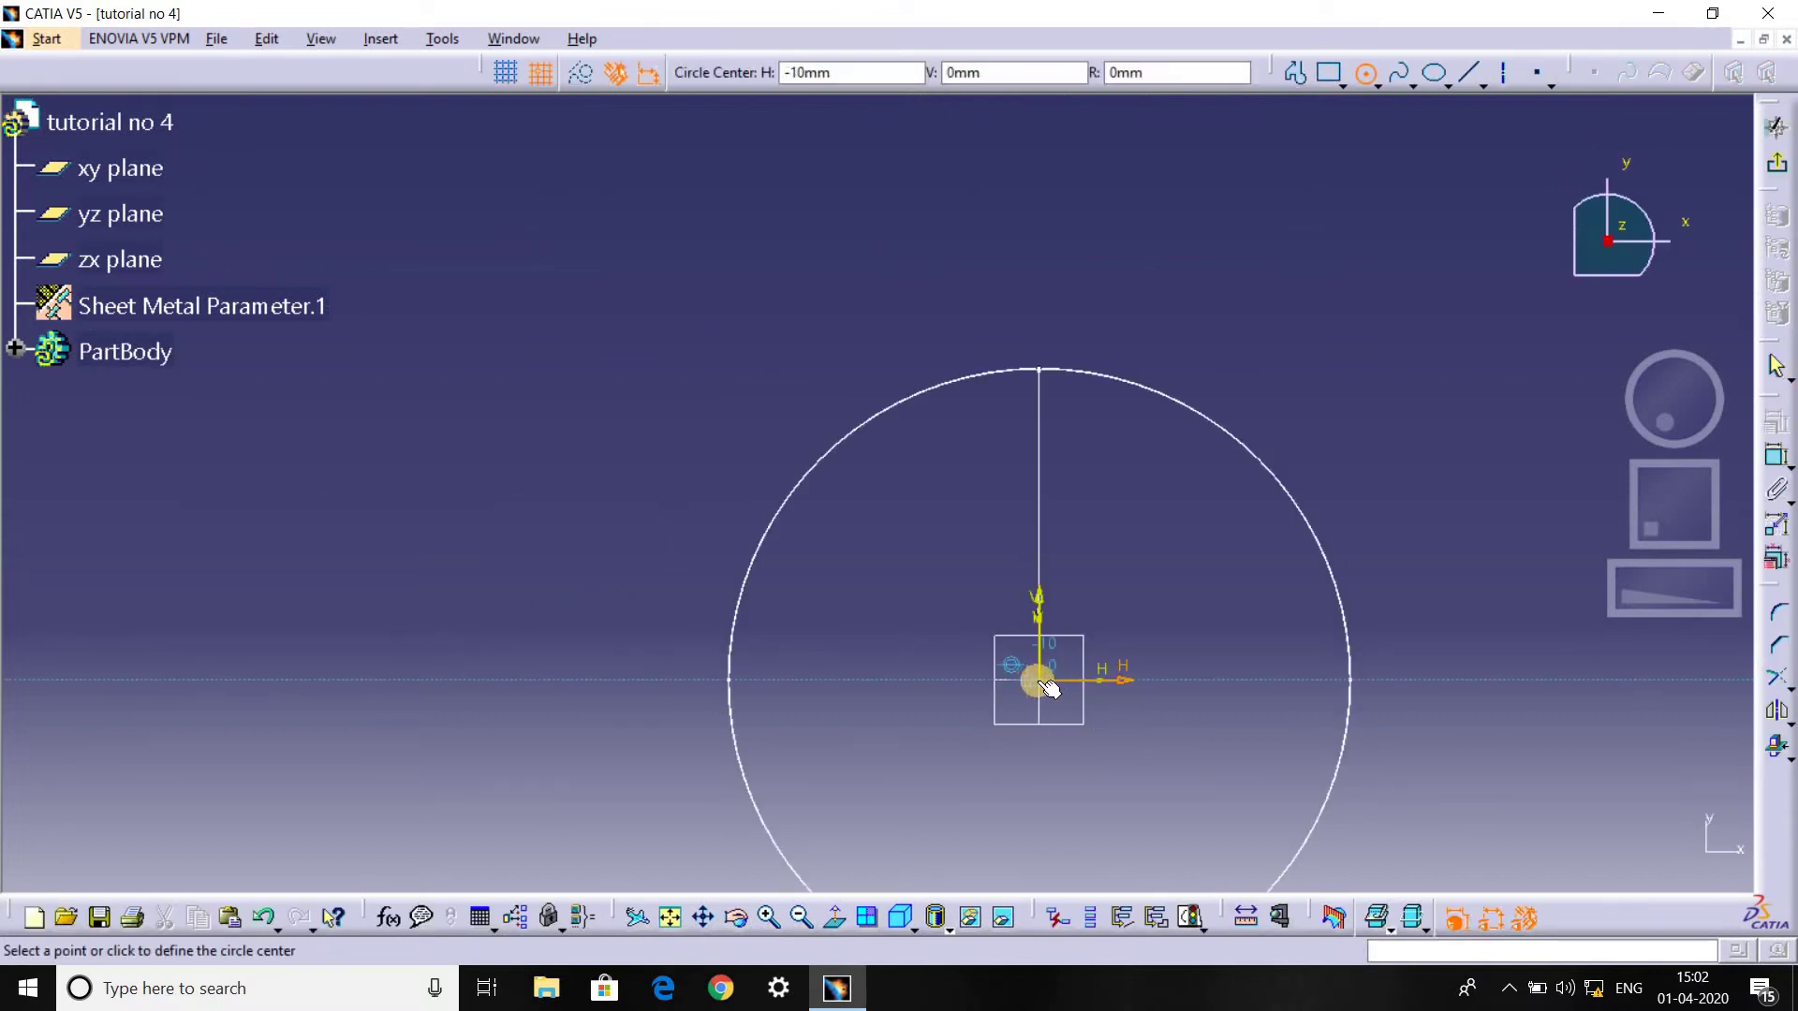
pyautogui.click(1042, 676)
pyautogui.moveTo(1051, 569)
pyautogui.mouseDown(button='middle')
pyautogui.moveTo(762, 534)
pyautogui.moveTo(855, 565)
pyautogui.moveTo(833, 607)
pyautogui.moveTo(650, 394)
pyautogui.moveTo(702, 478)
pyautogui.moveTo(704, 878)
pyautogui.mouseUp(button='middle')
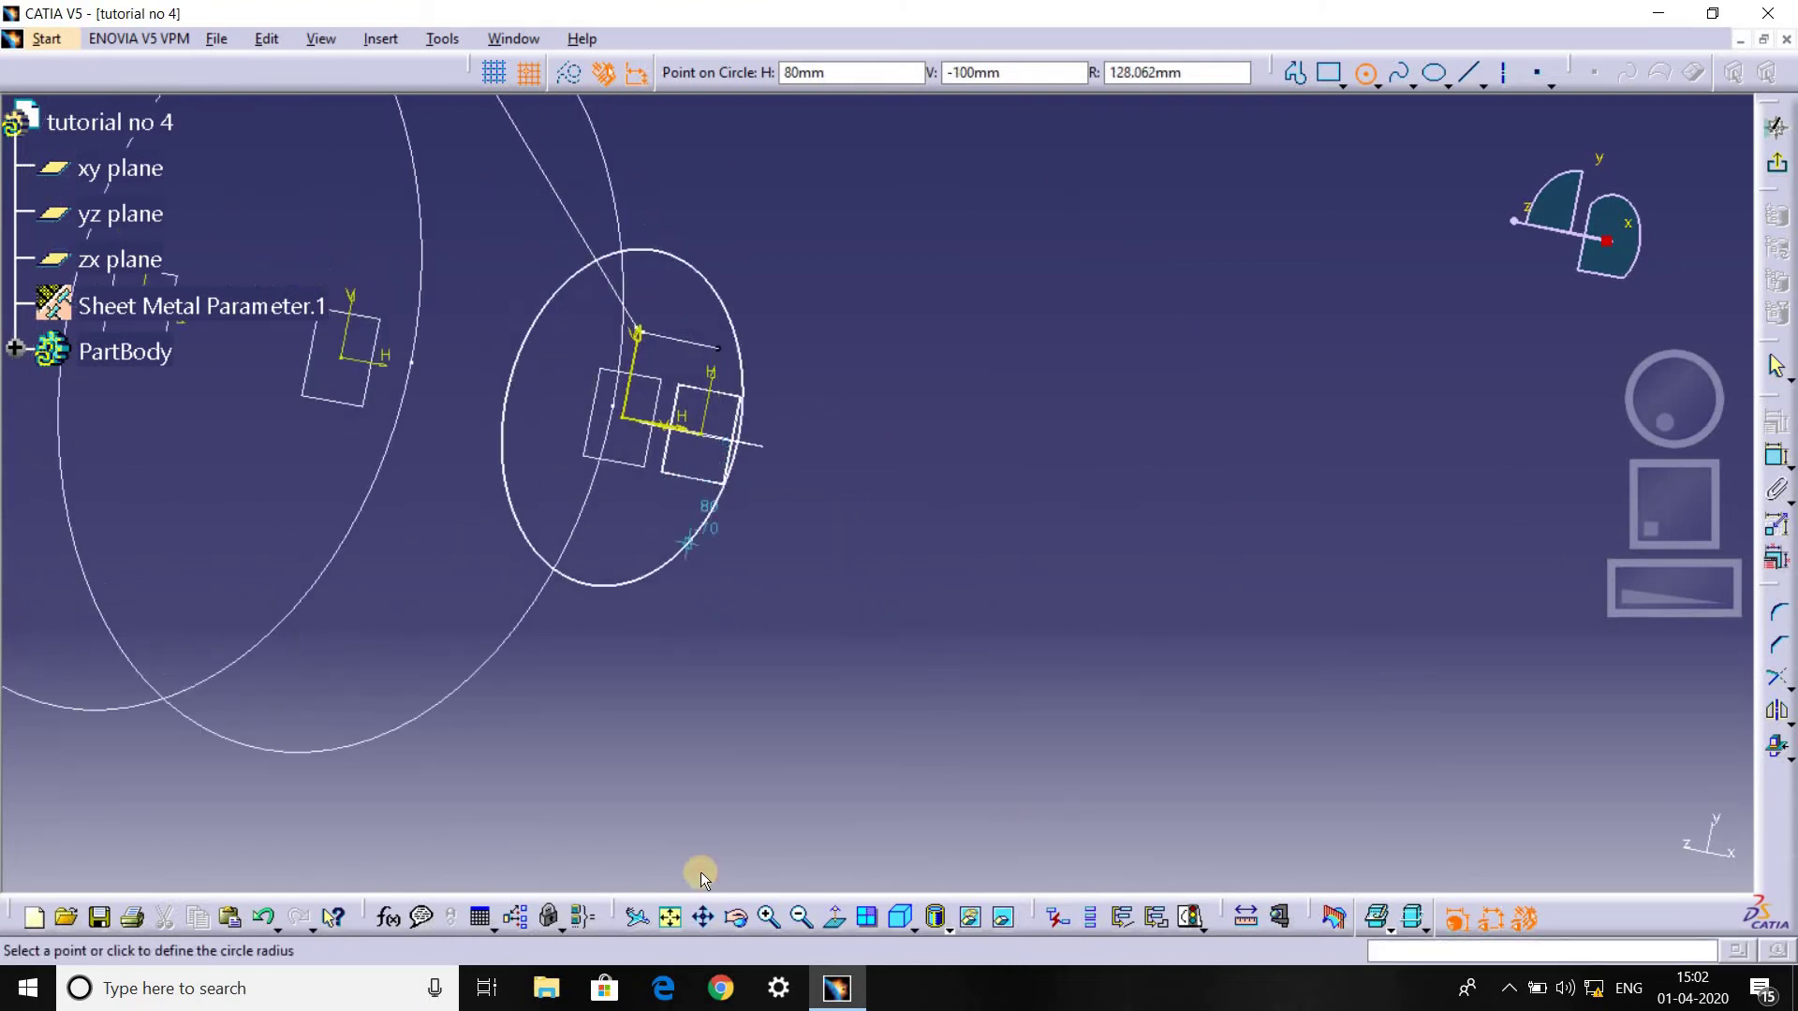
pyautogui.click(833, 916)
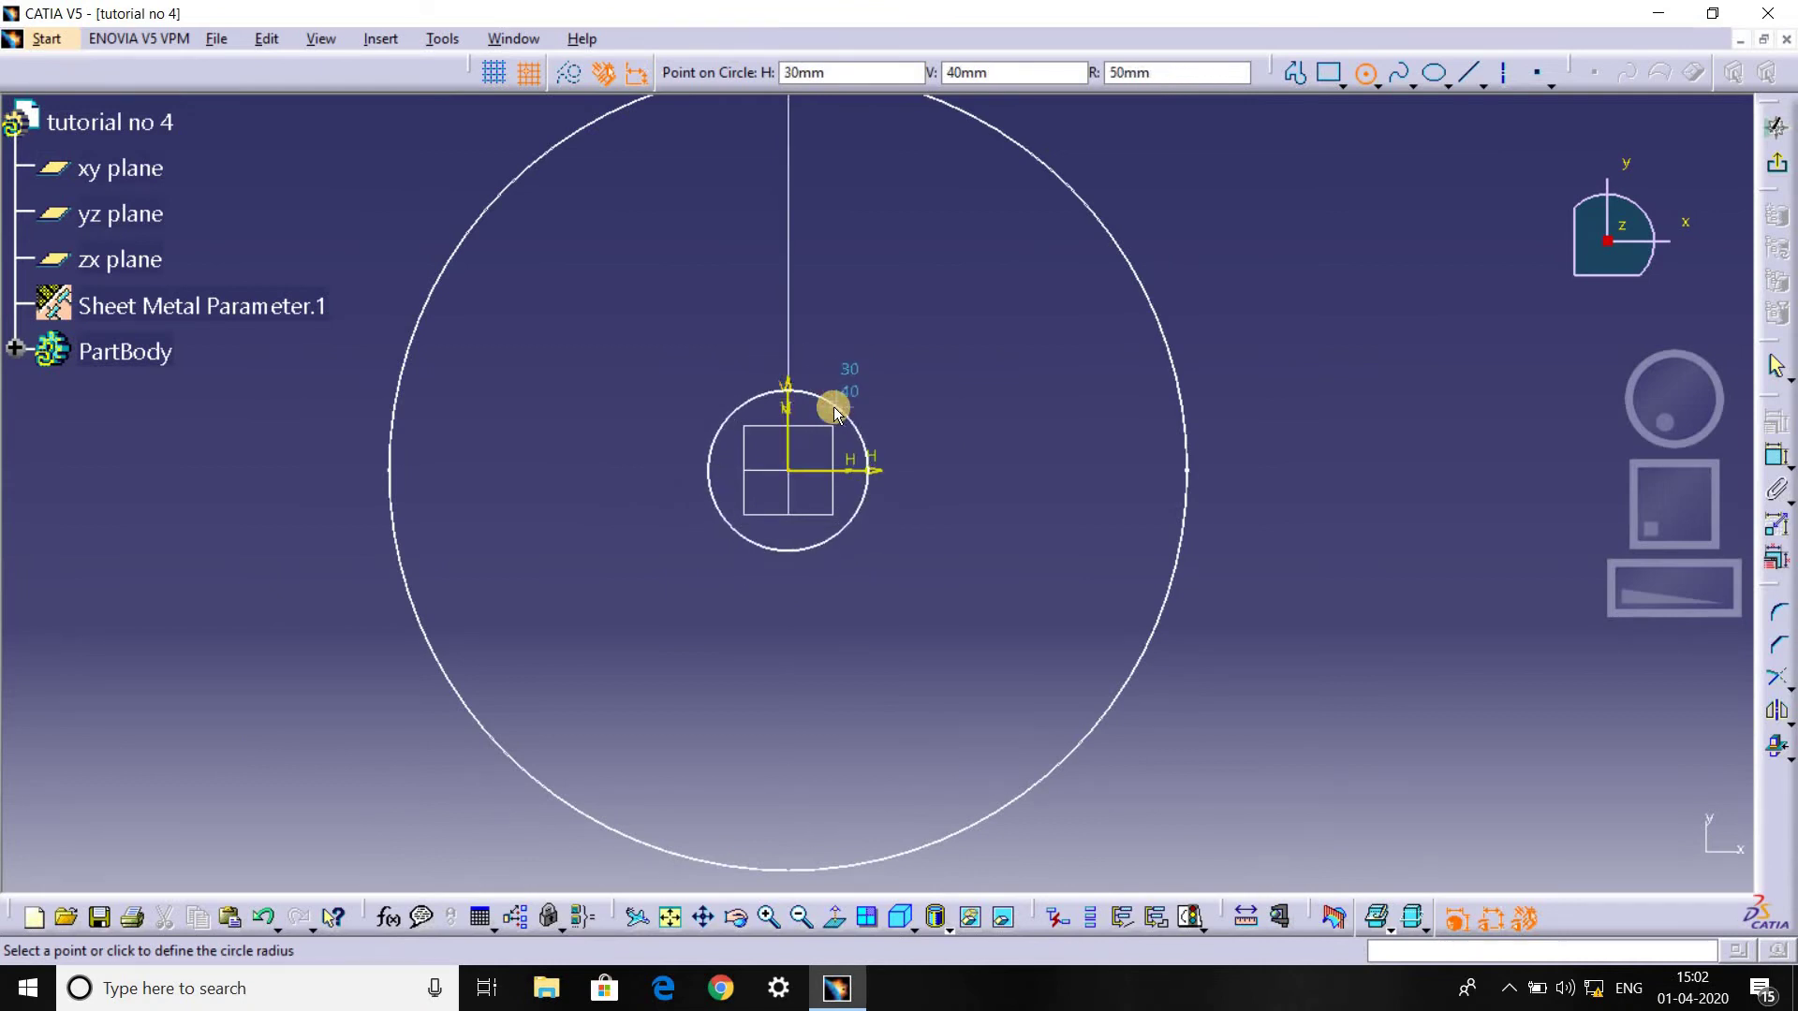
pyautogui.click(832, 408)
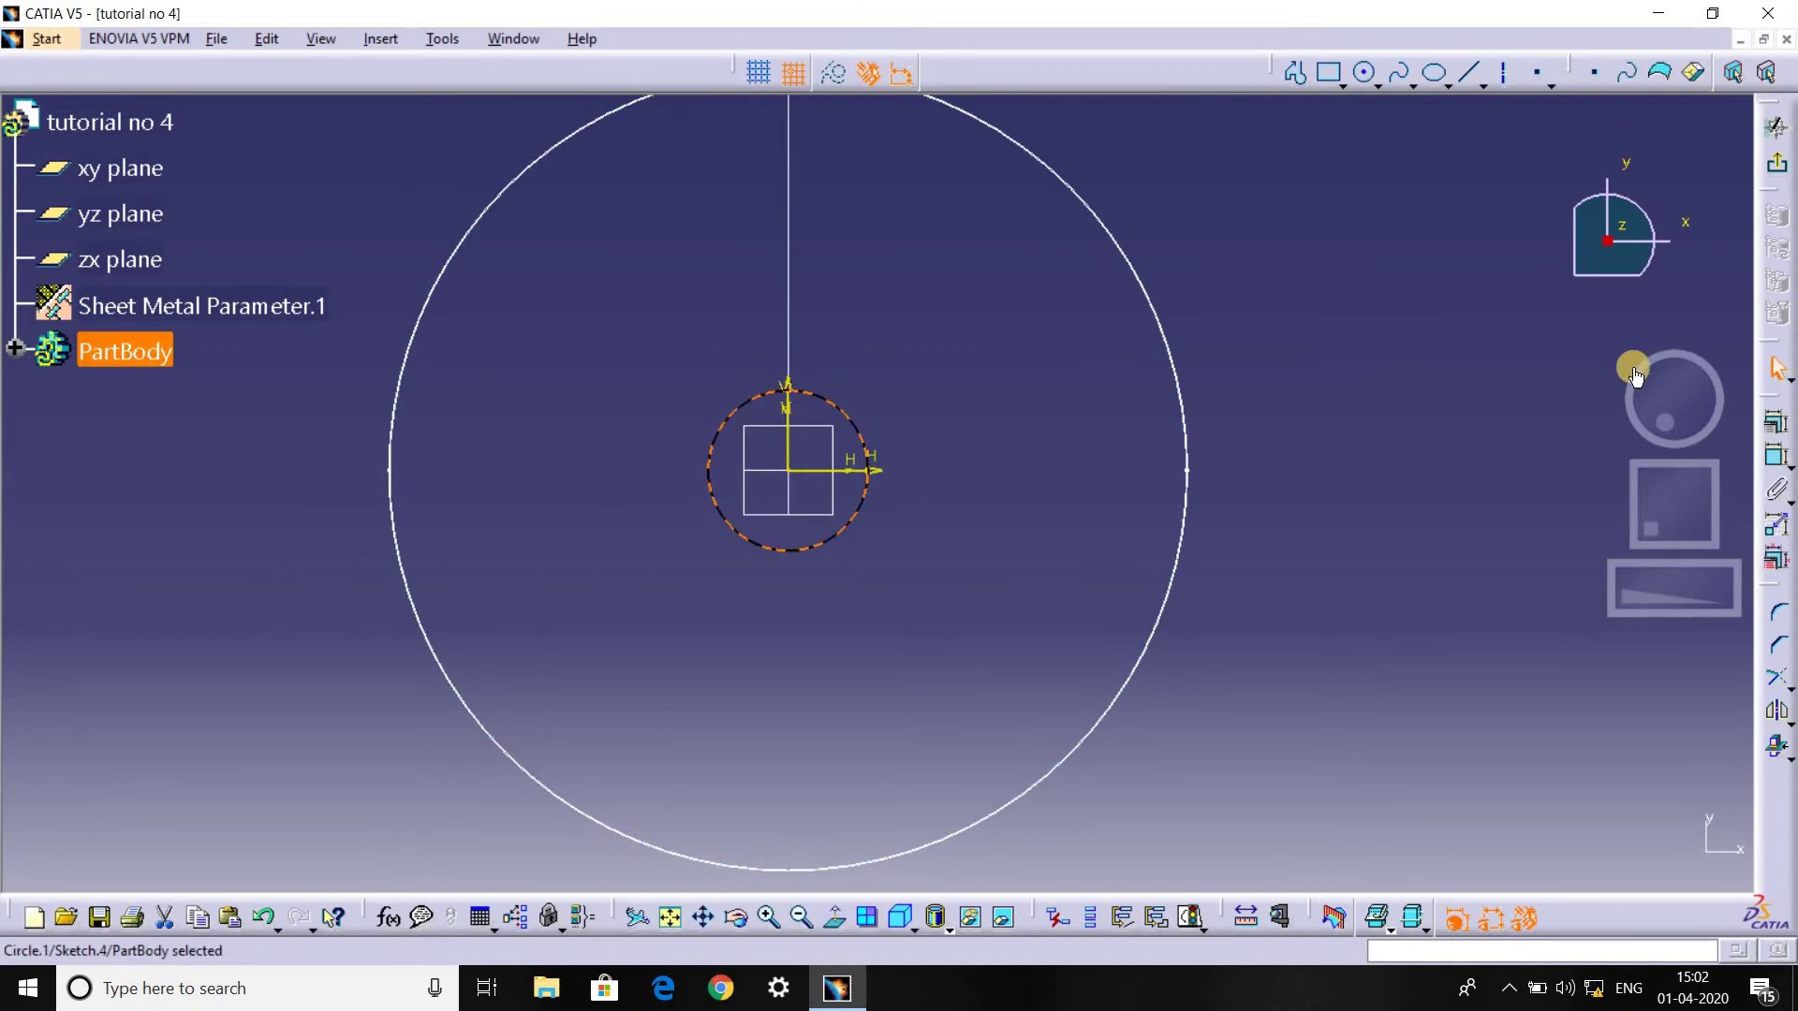
# Make the large arc coincident with the bent line's end point.
pyautogui.click(1014, 386)
pyautogui.moveTo(943, 493)
pyautogui.mouseDown(button='middle')
pyautogui.moveTo(756, 514)
pyautogui.moveTo(642, 502)
pyautogui.moveTo(1174, 483)
pyautogui.mouseUp(button='middle')
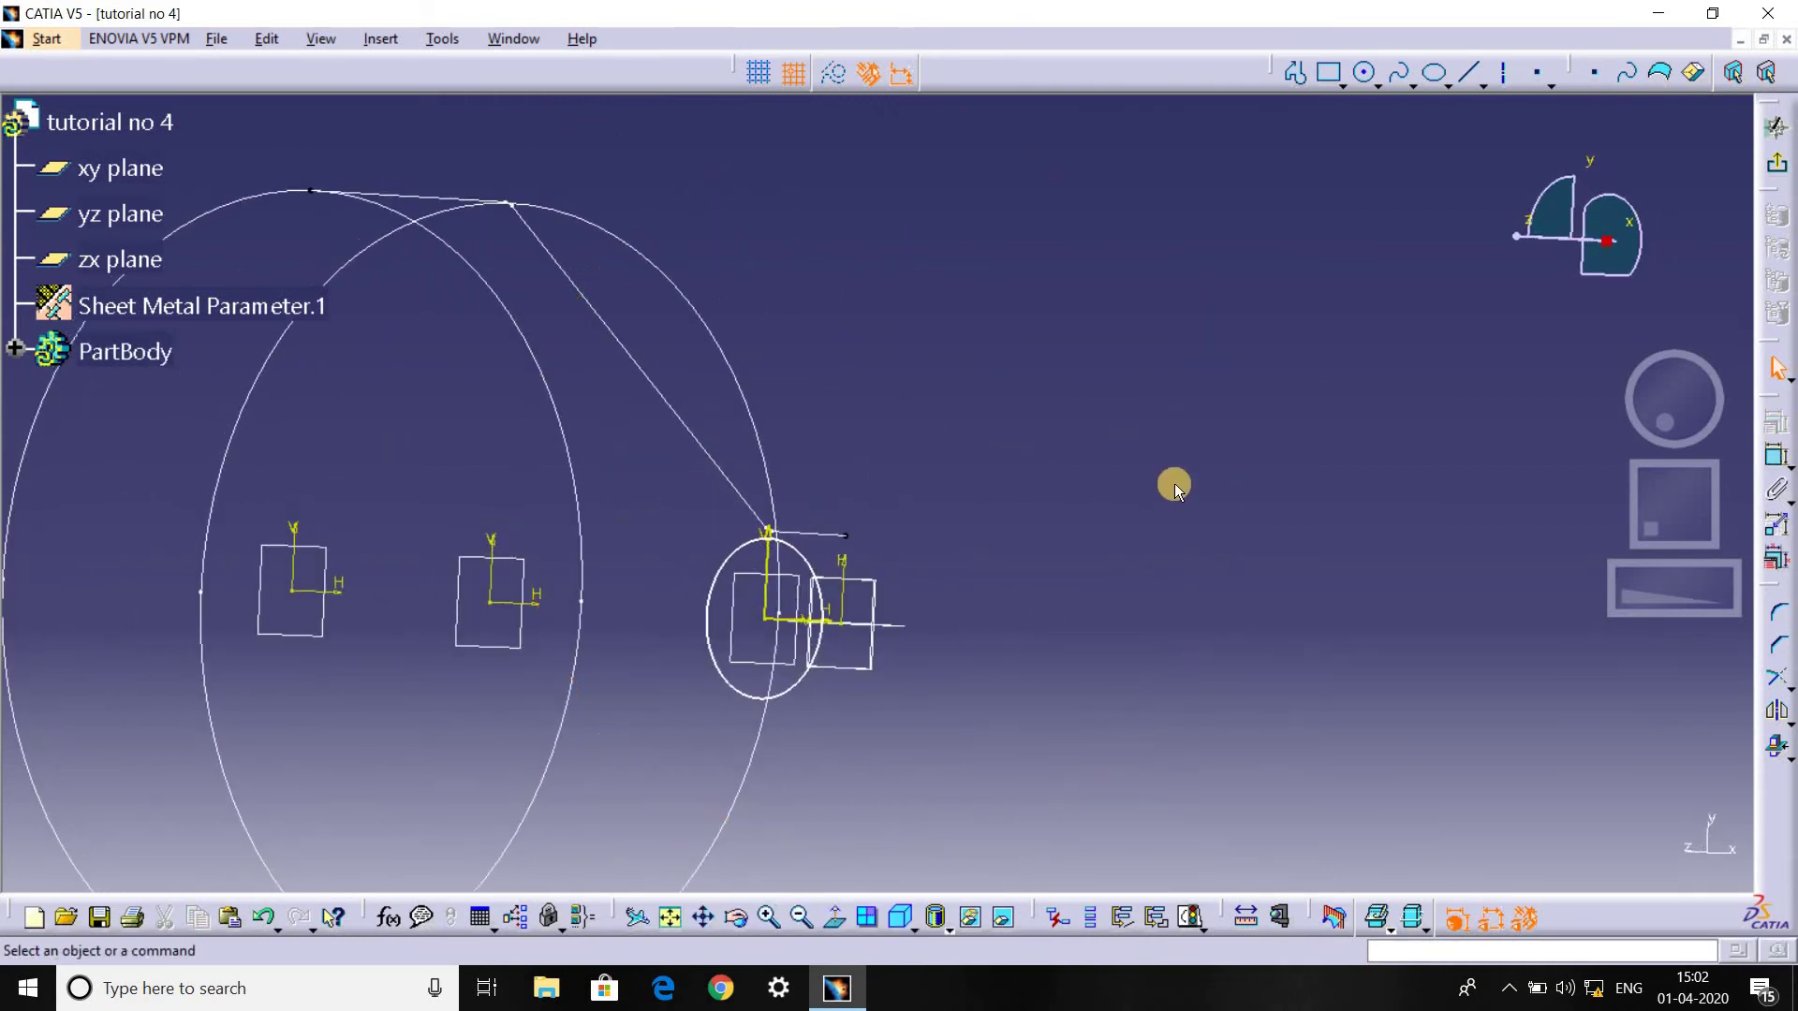
pyautogui.moveTo(775, 550)
pyautogui.mouseDown(button='middle')
pyautogui.moveTo(804, 470)
pyautogui.moveTo(978, 374)
pyautogui.moveTo(860, 362)
pyautogui.mouseUp(button='middle')
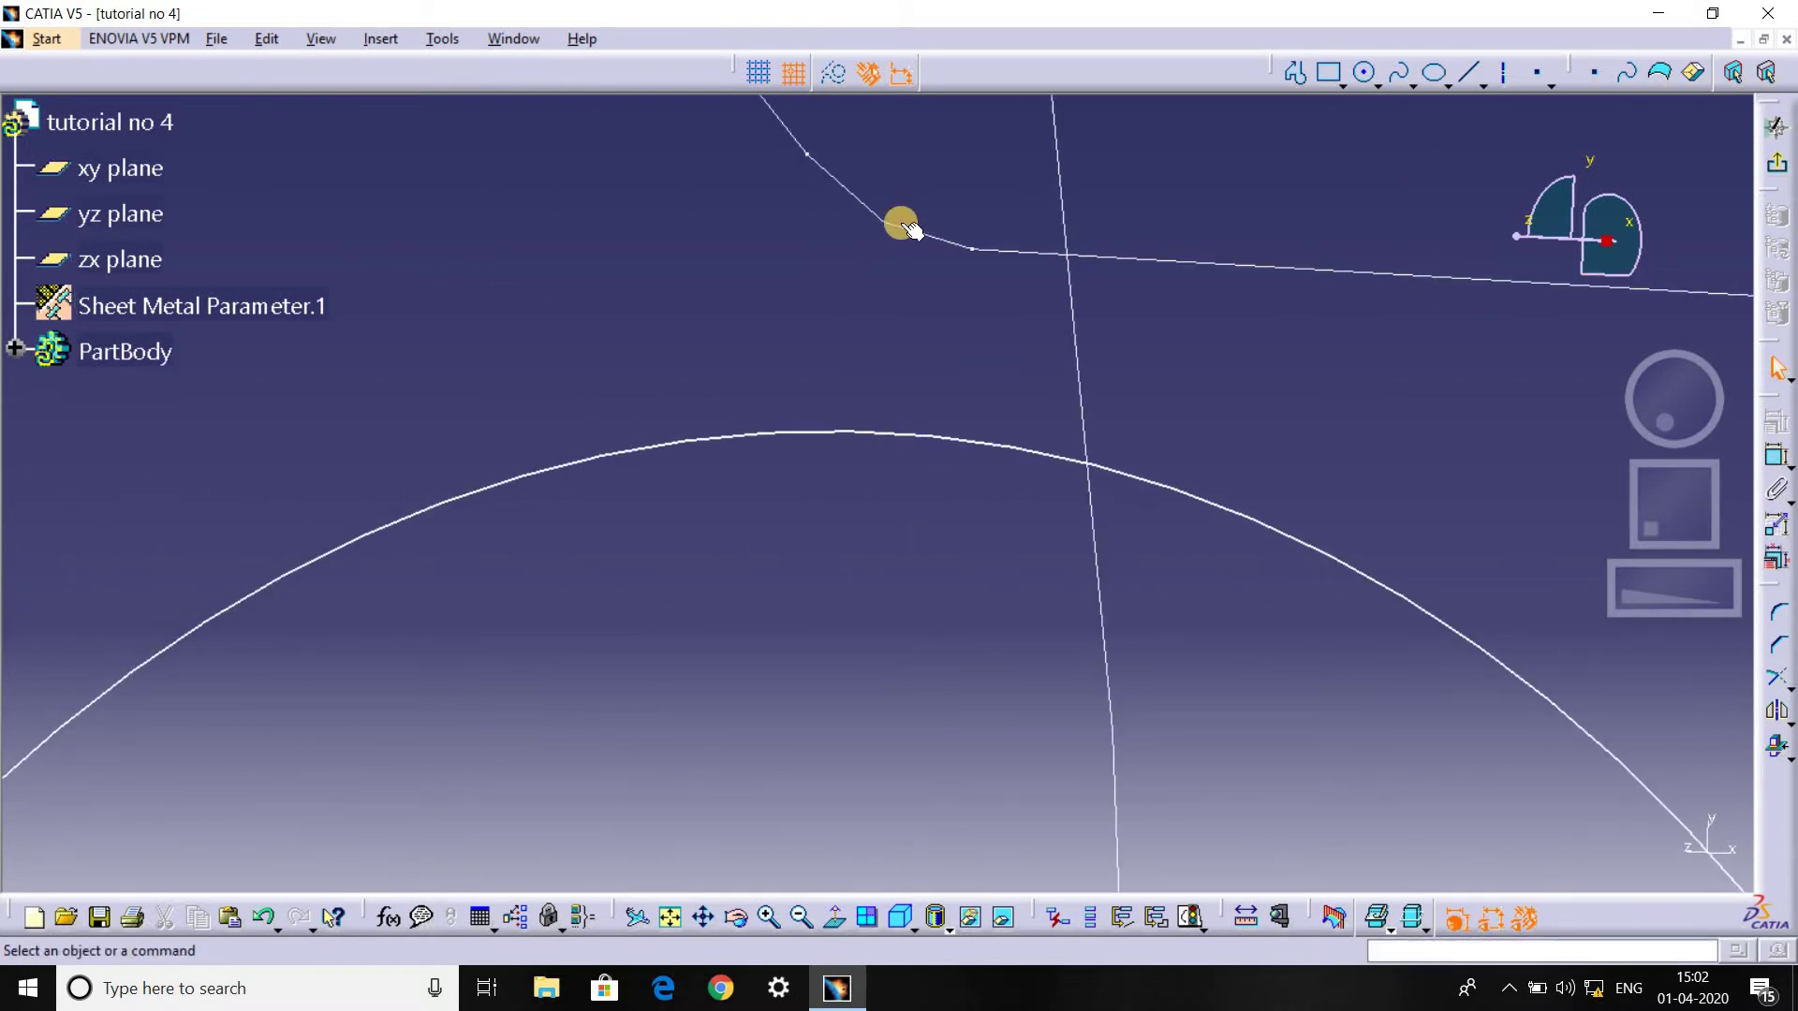
pyautogui.click(1777, 754)
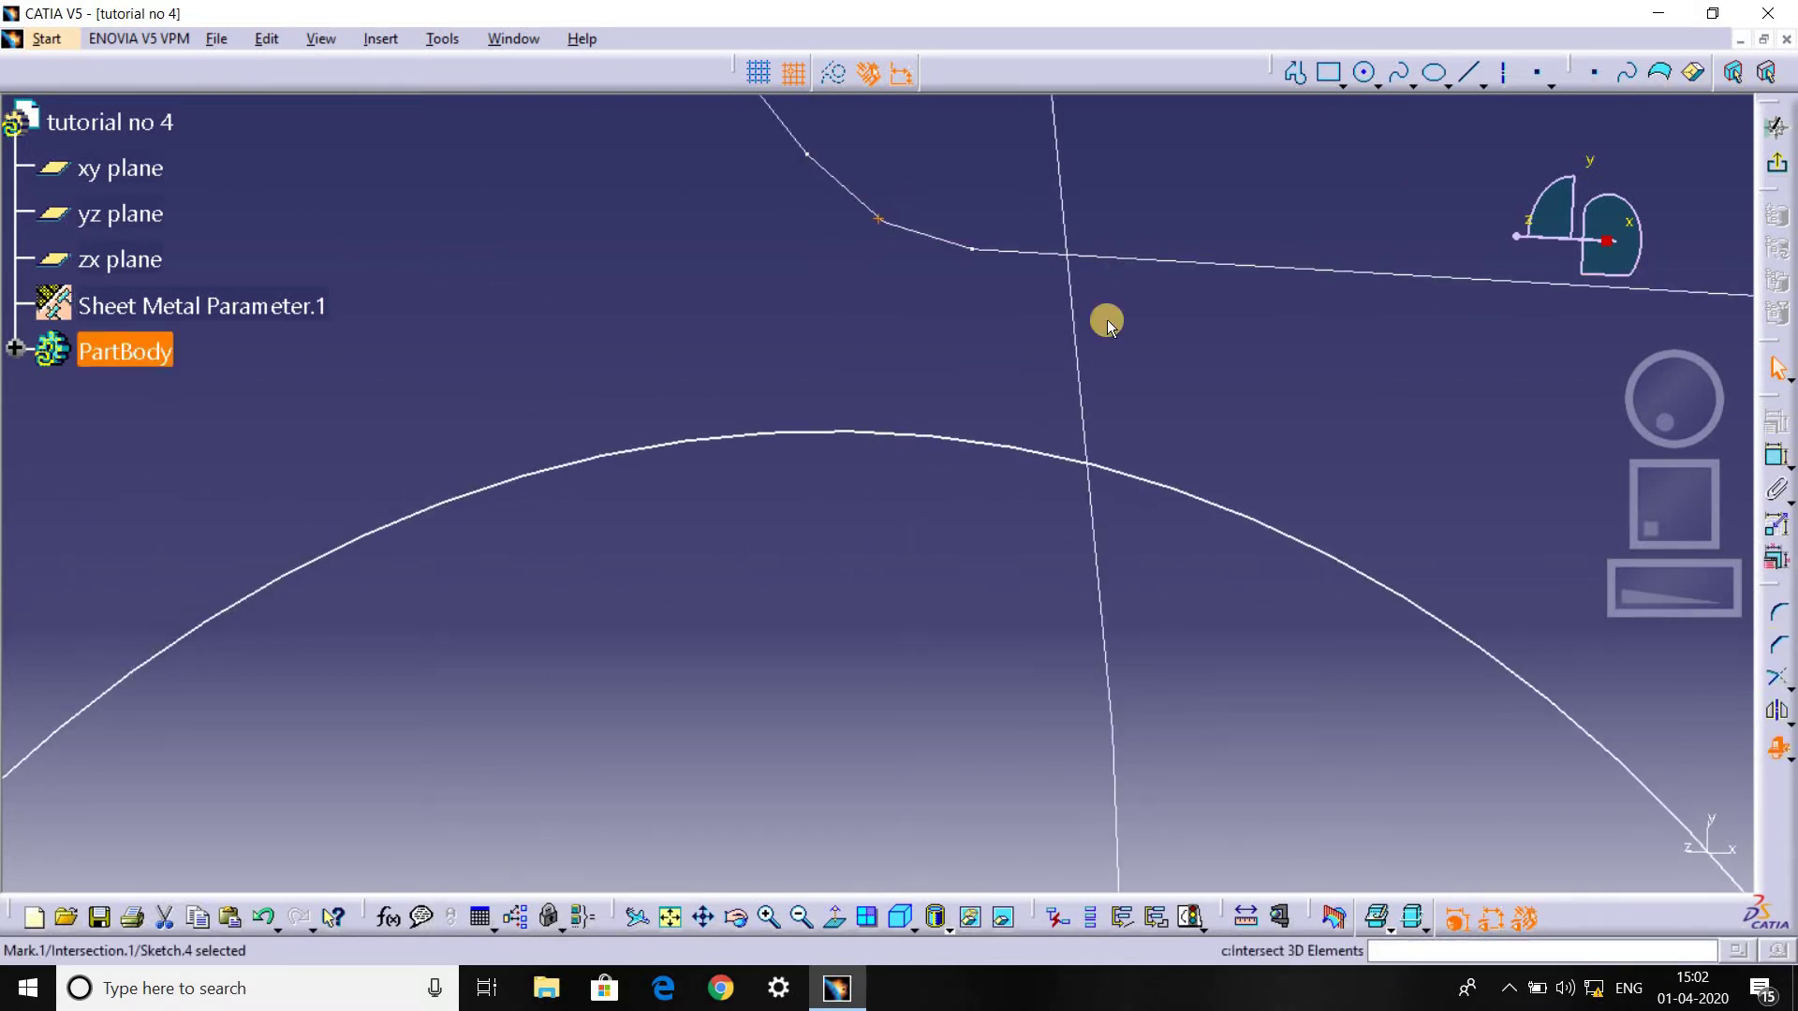
pyautogui.click(828, 112)
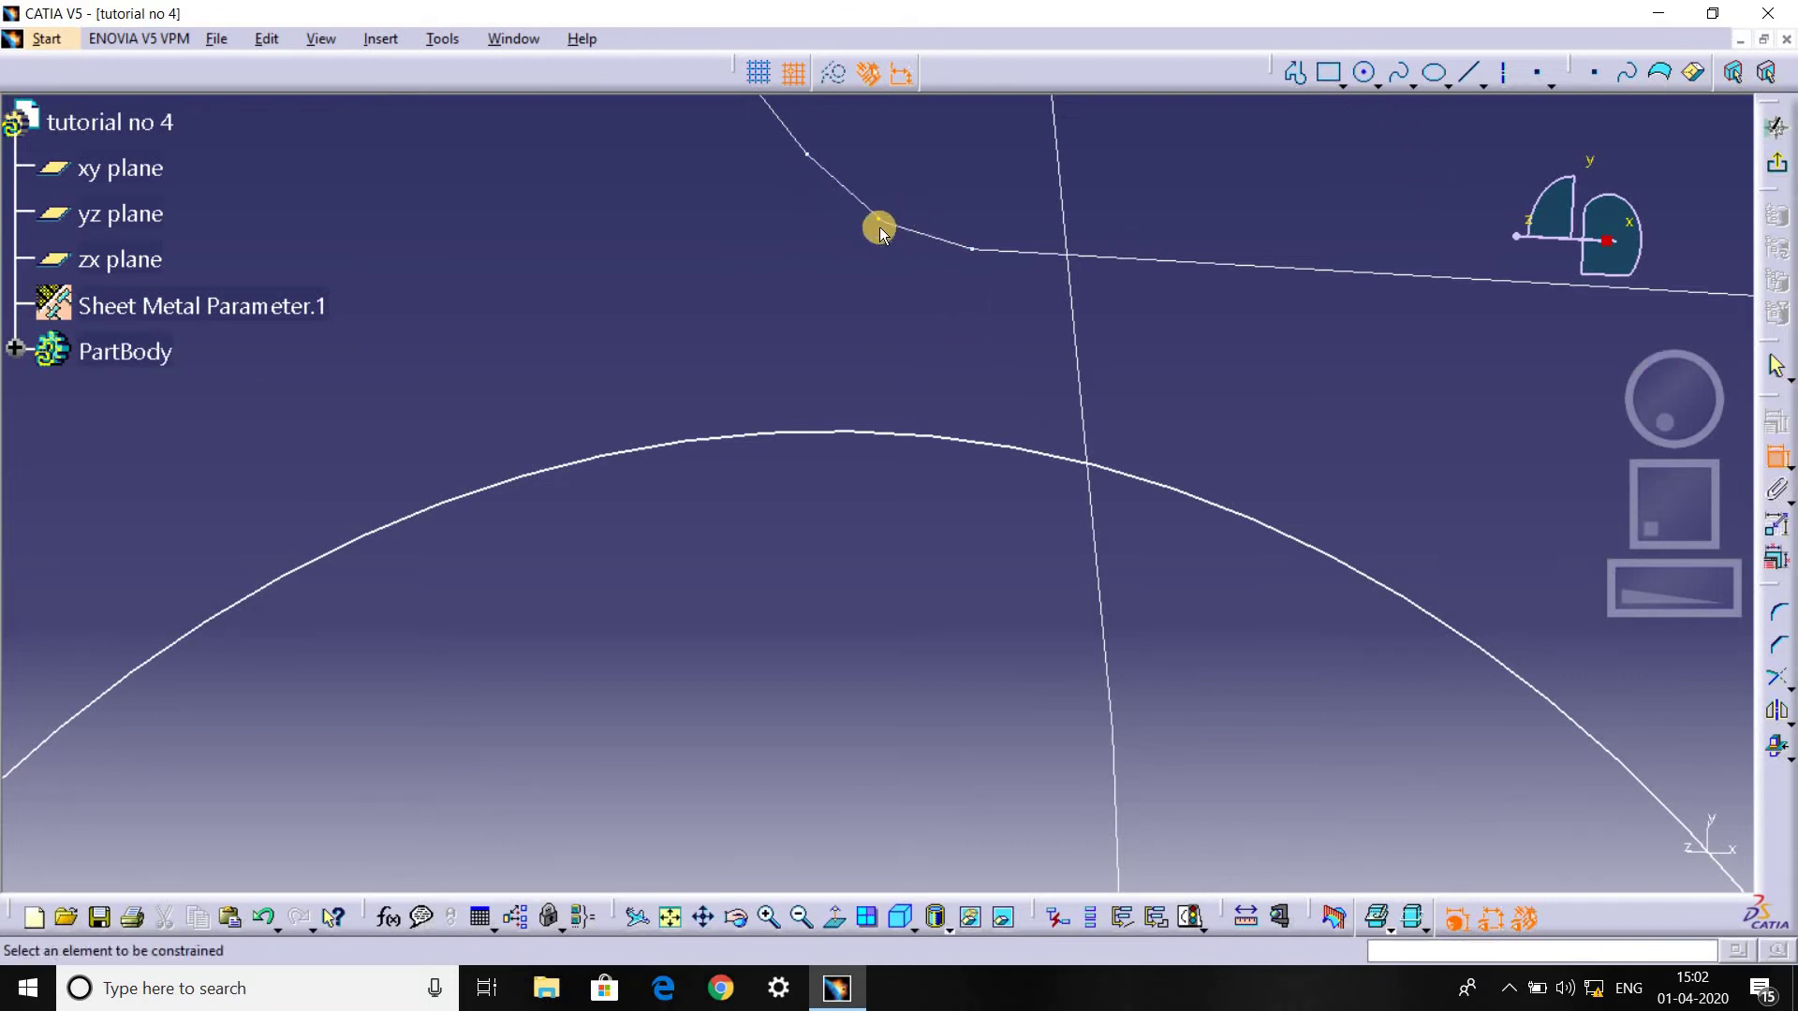
pyautogui.click(897, 435)
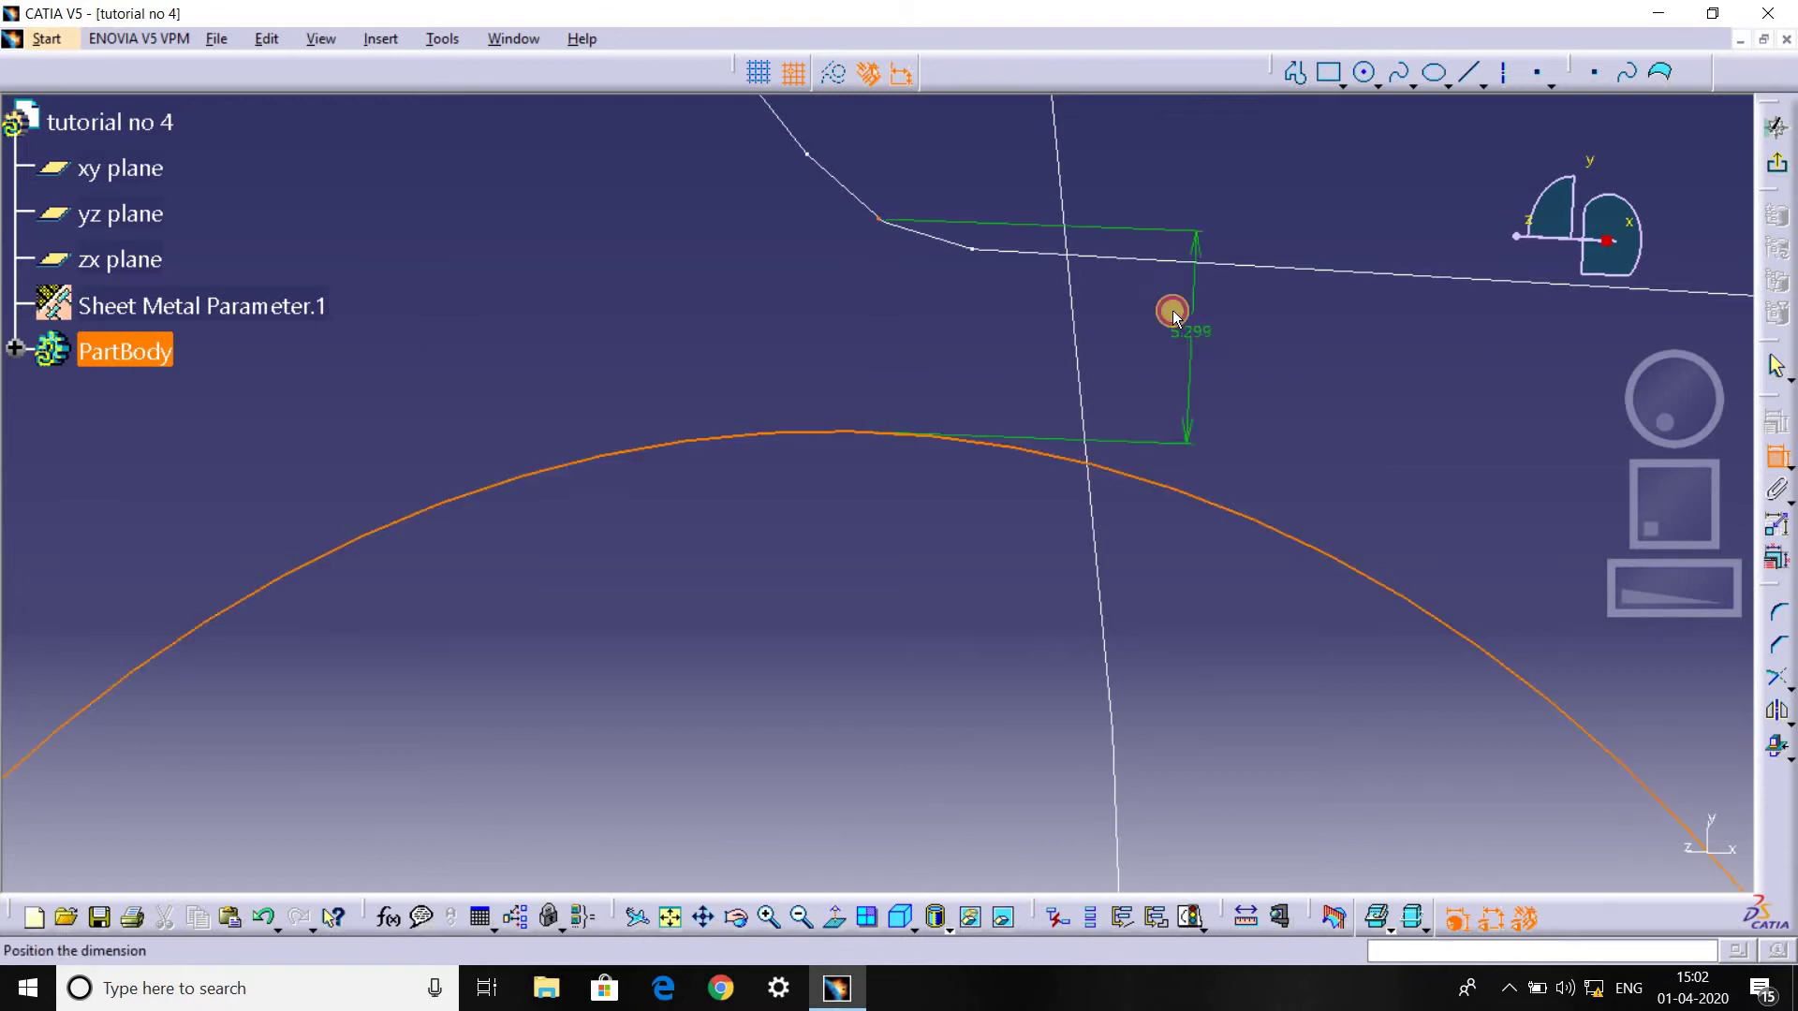
pyautogui.rightClick(1305, 283)
pyautogui.click(1356, 481)
pyautogui.moveTo(694, 171); pyautogui.dragTo(827, 815, button='middle')
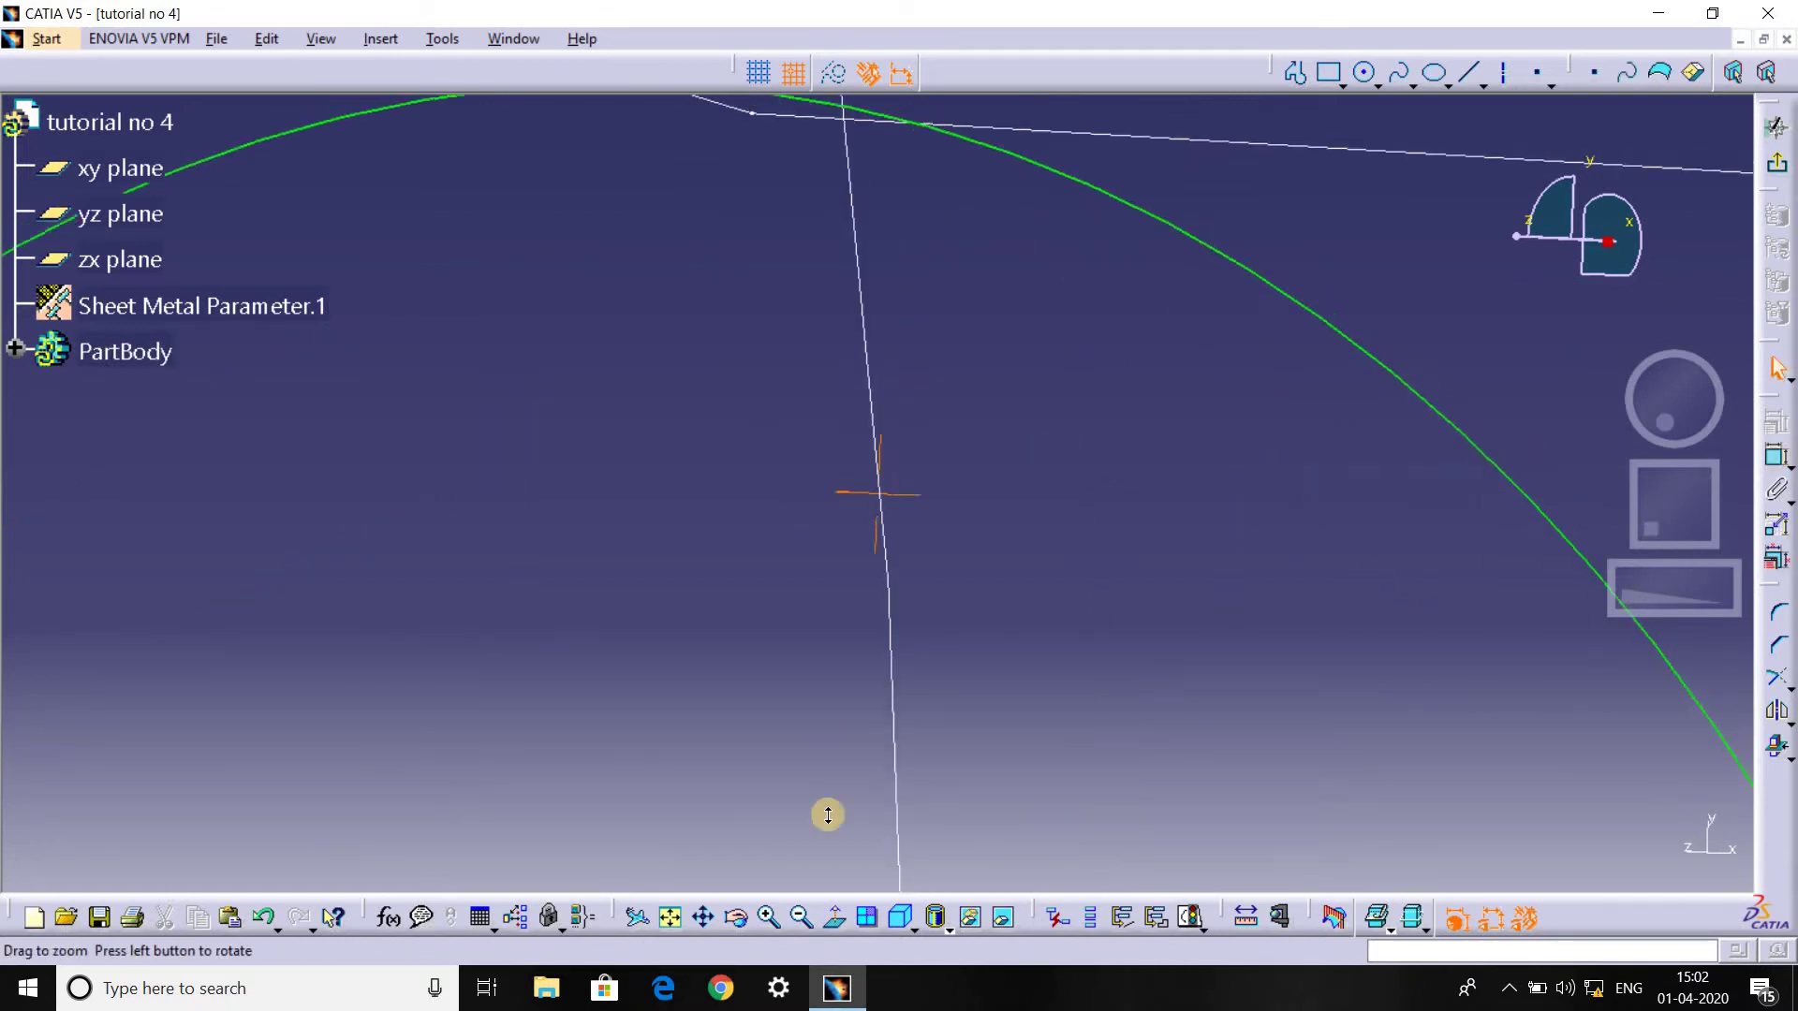
# Open the lower sketch and draw a circle centred on the origin.
pyautogui.click(930, 564)
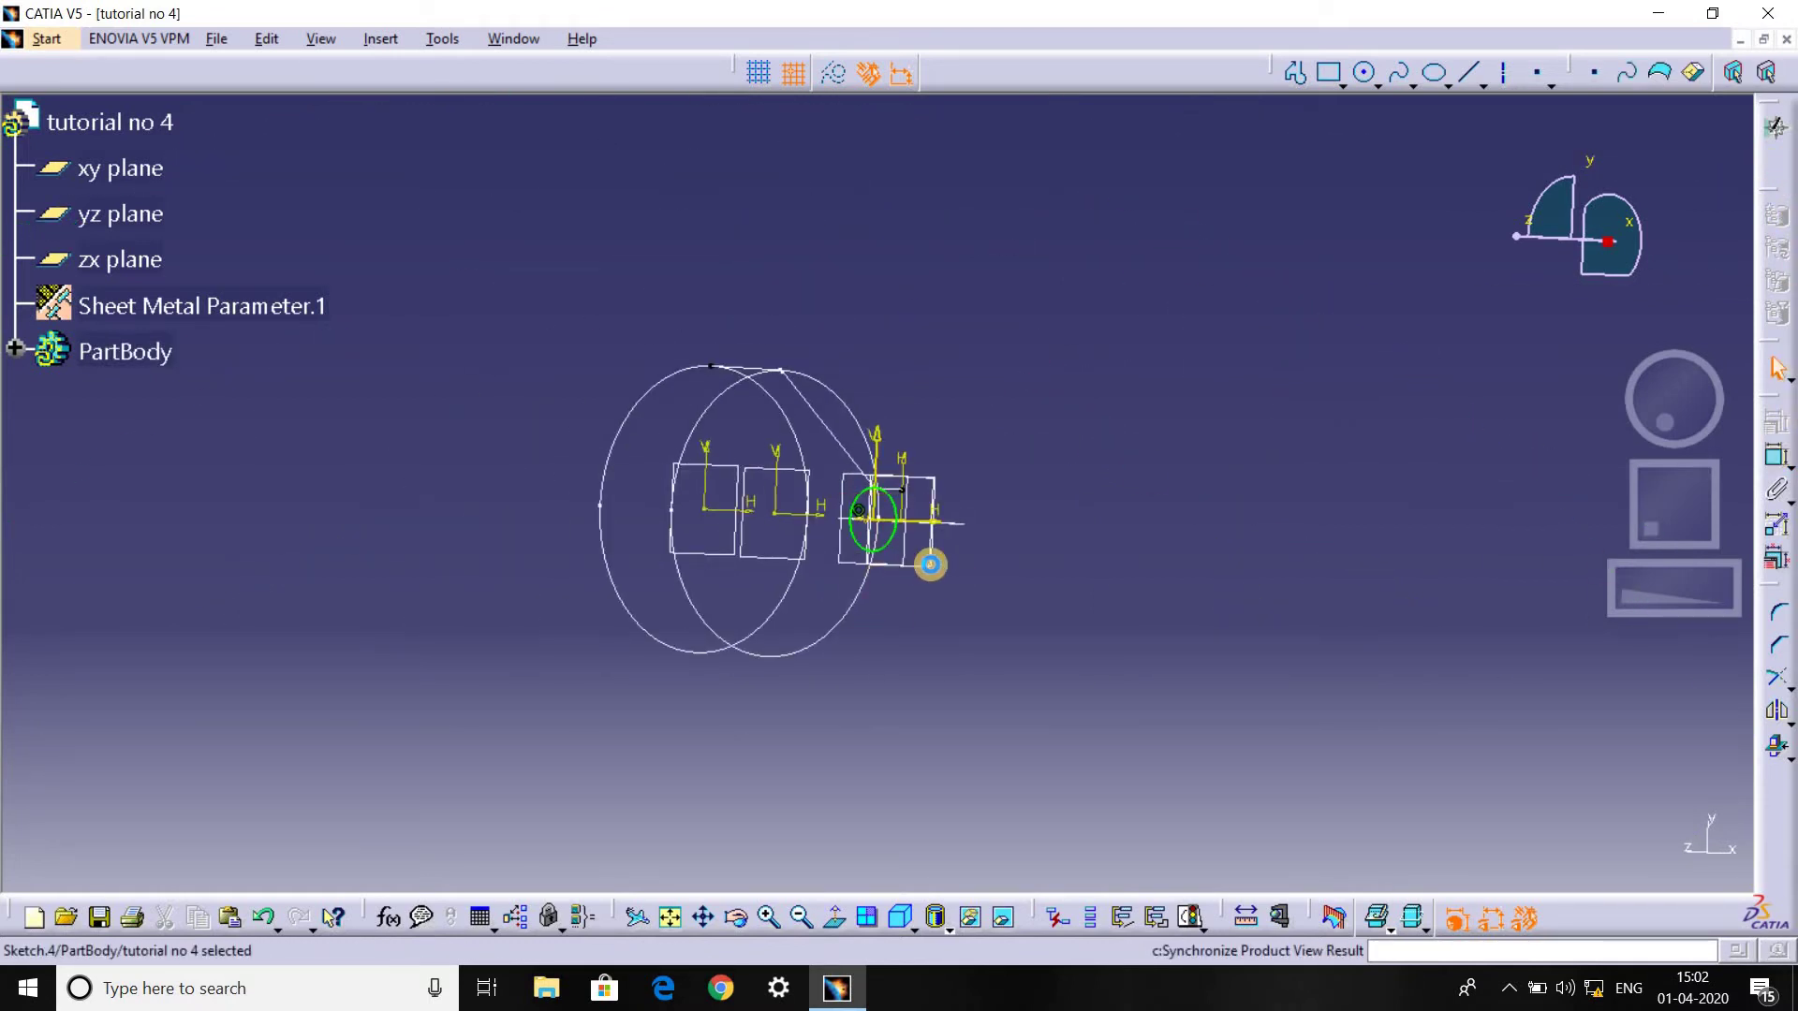
pyautogui.moveTo(906, 634); pyautogui.dragTo(837, 702, button='middle')
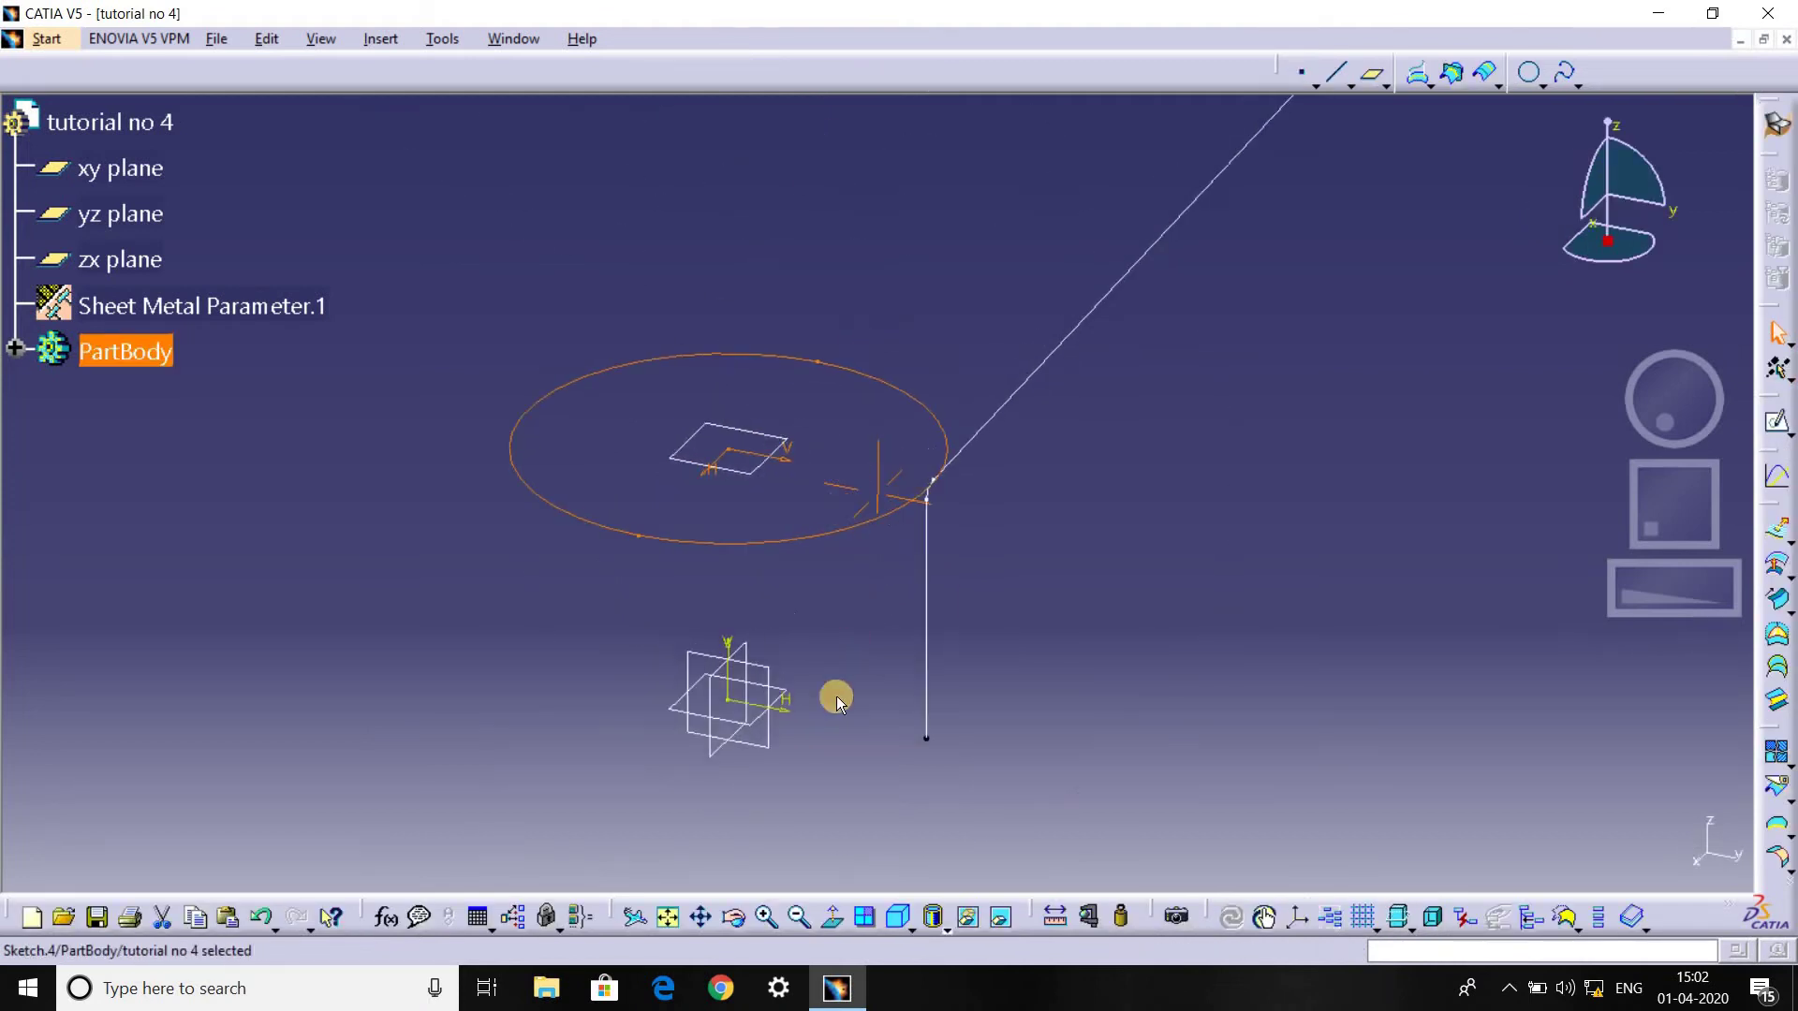
pyautogui.click(777, 698)
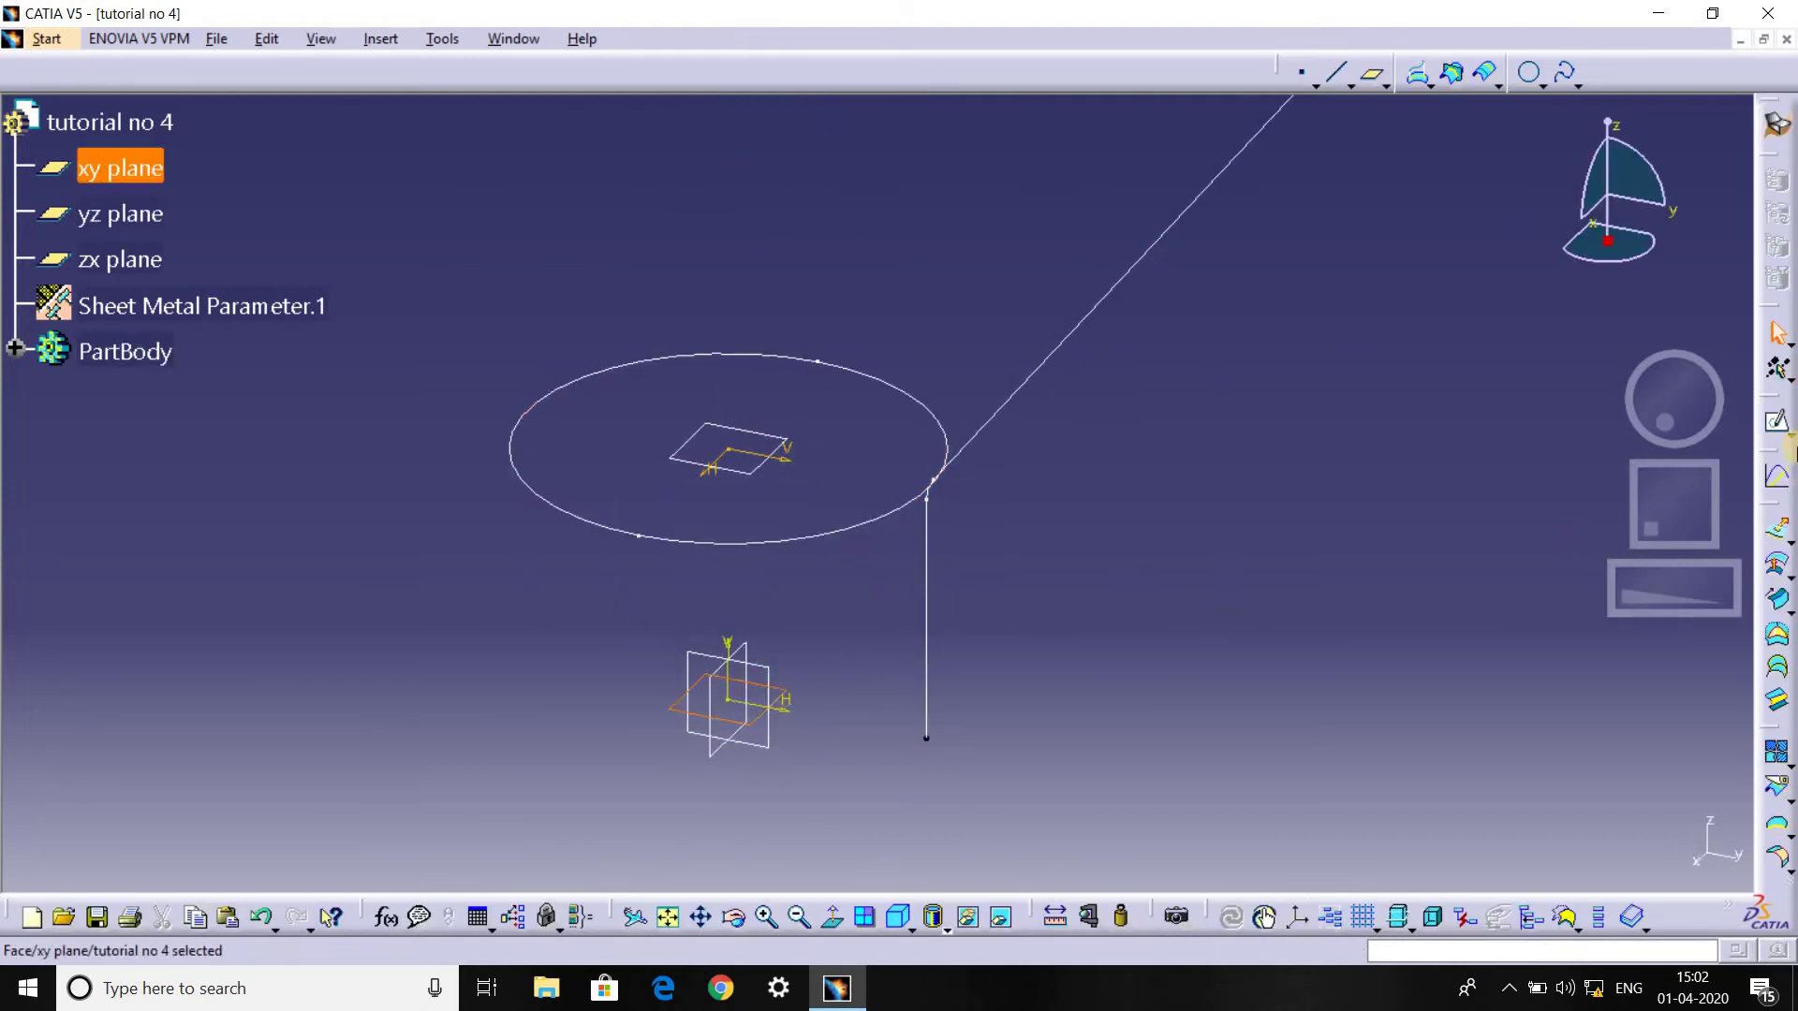
pyautogui.click(1126, 644)
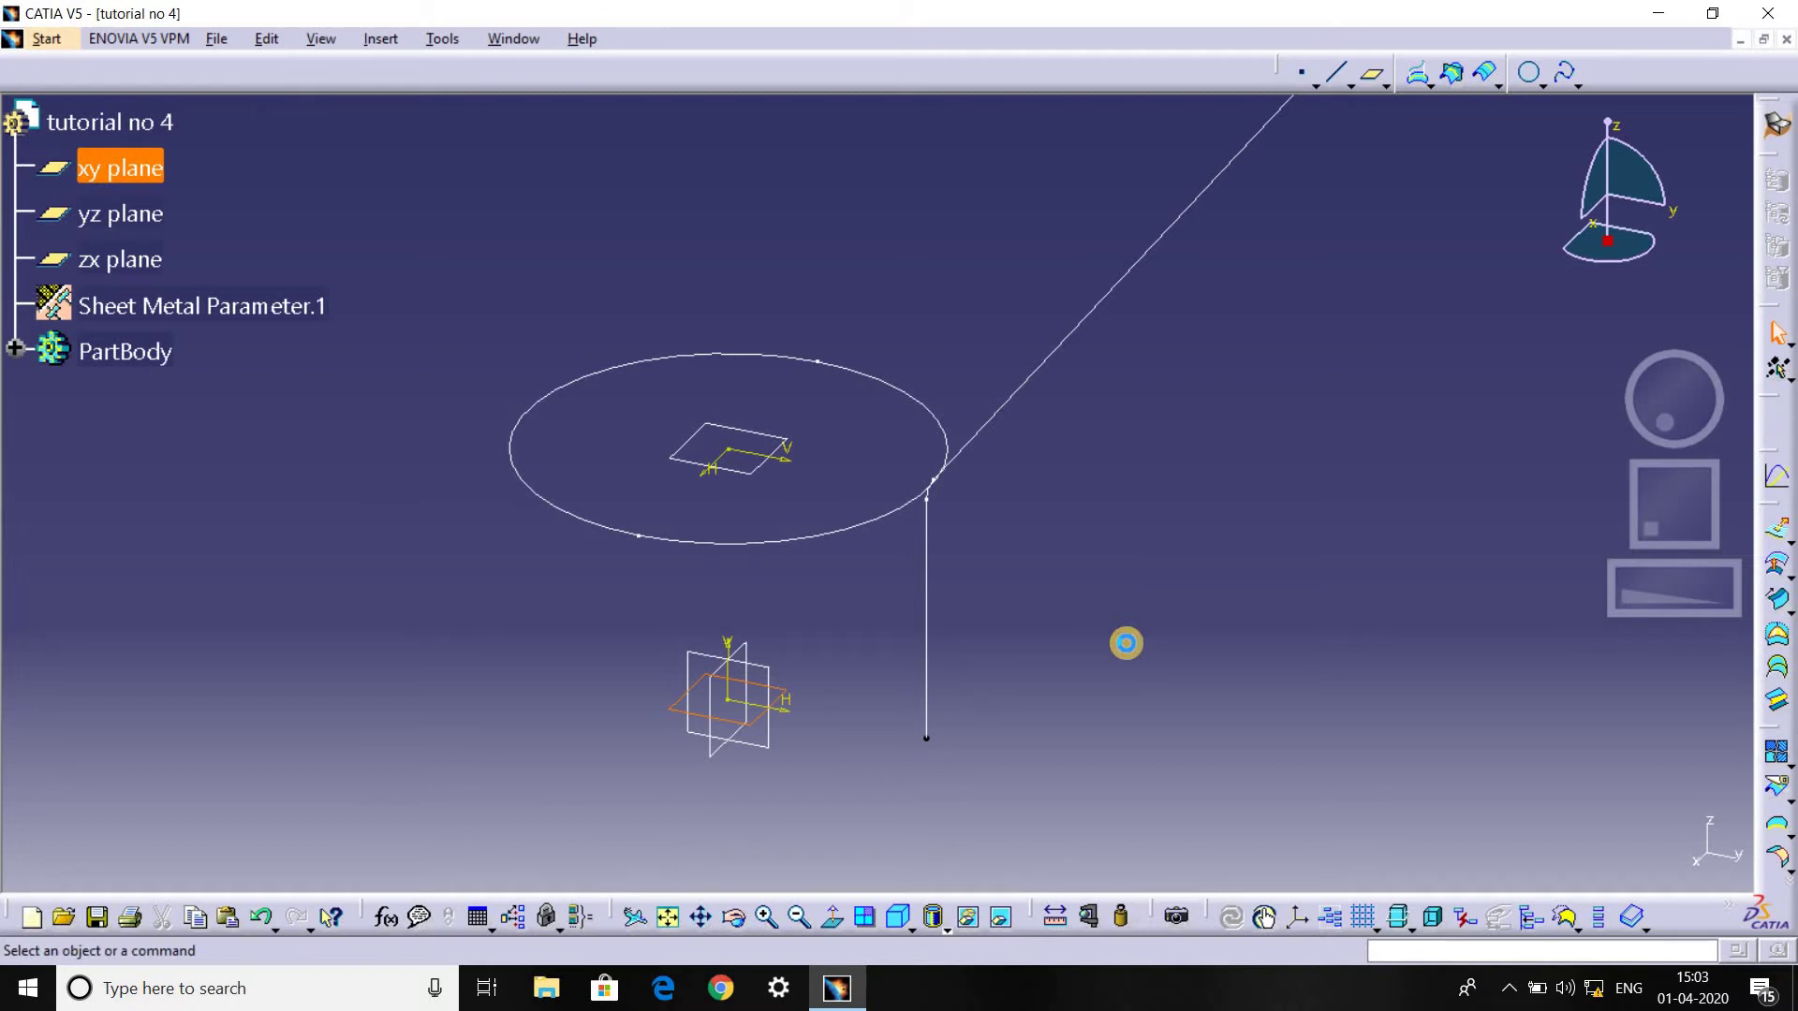
pyautogui.moveTo(1126, 643); pyautogui.dragTo(1126, 640, button='middle')
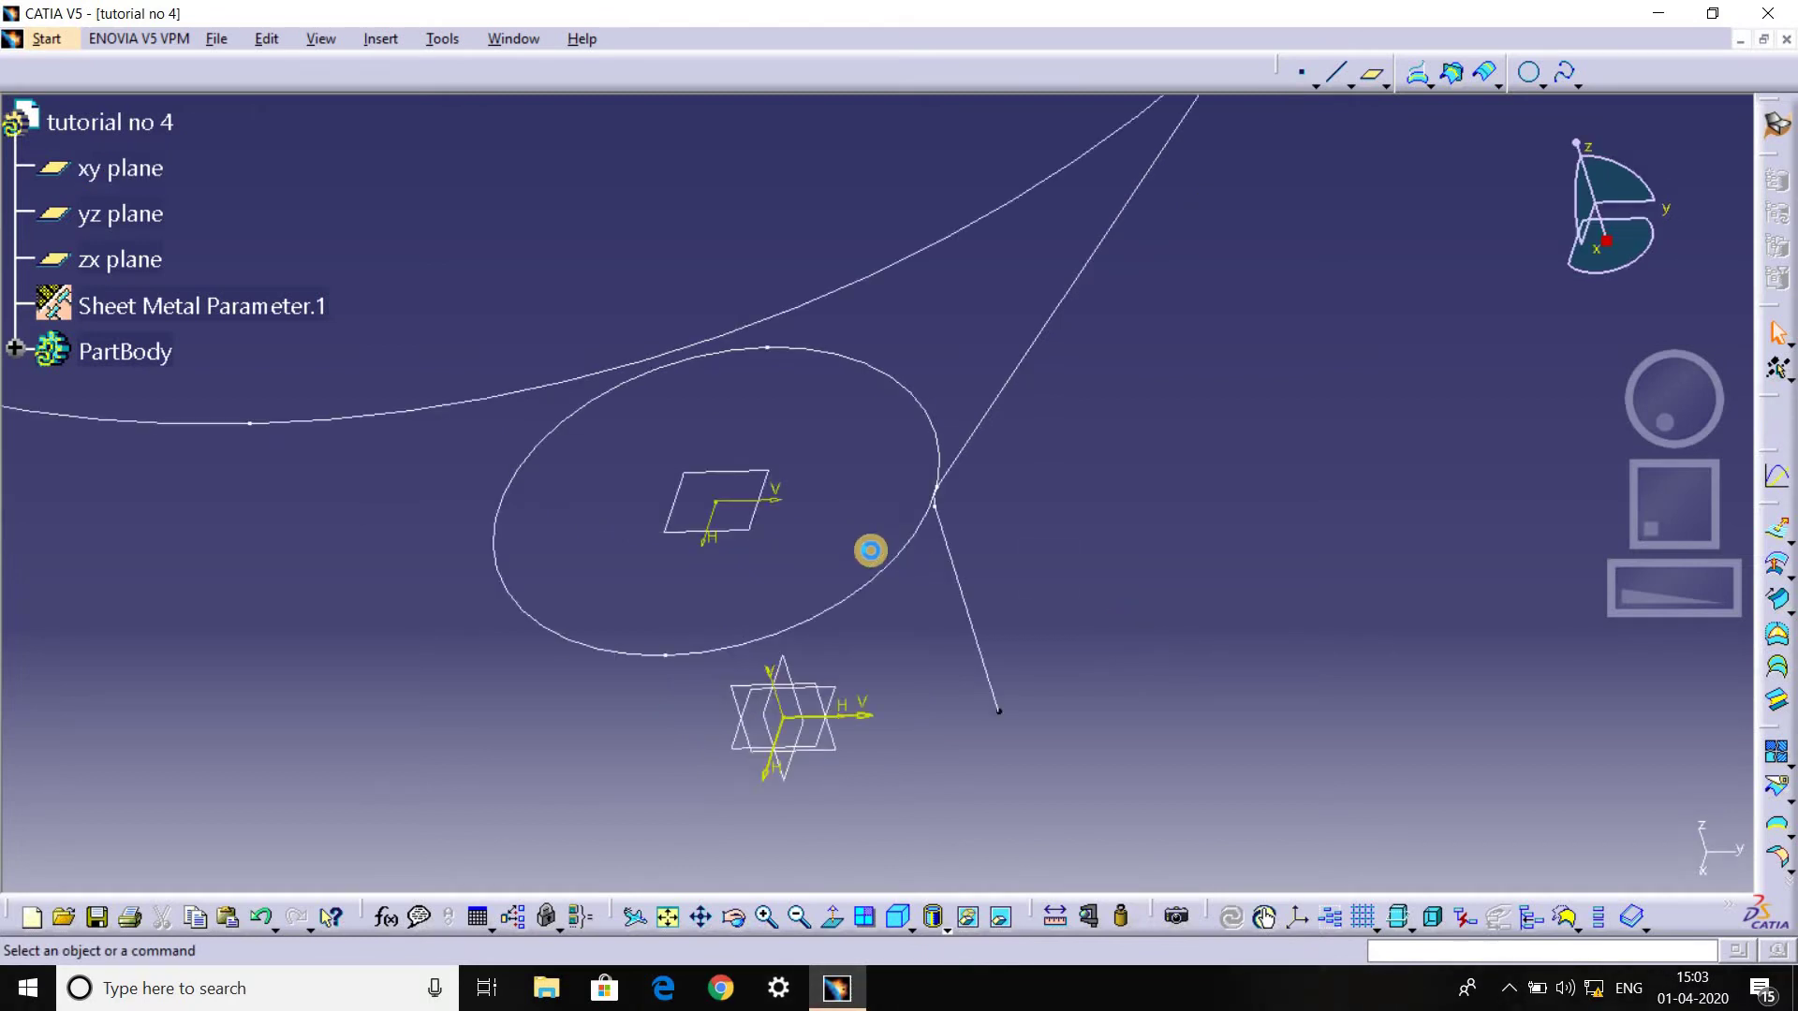
pyautogui.doubleClick(870, 550)
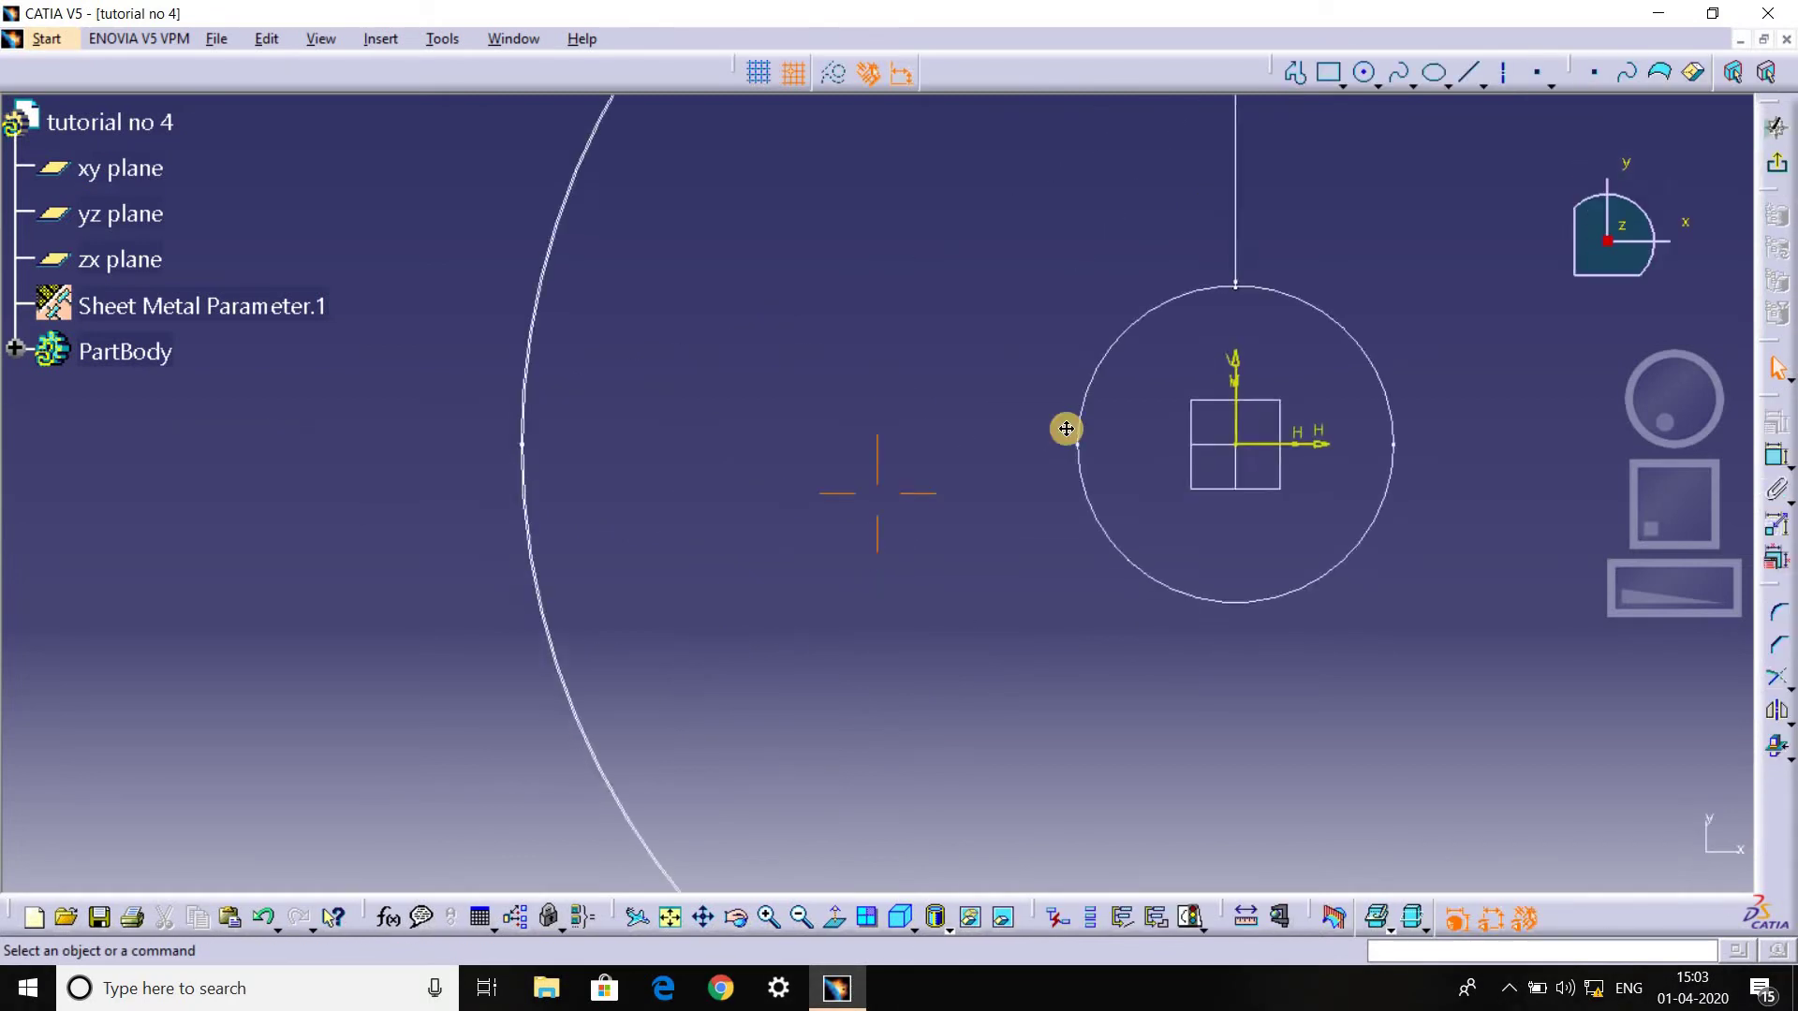
pyautogui.click(1370, 74)
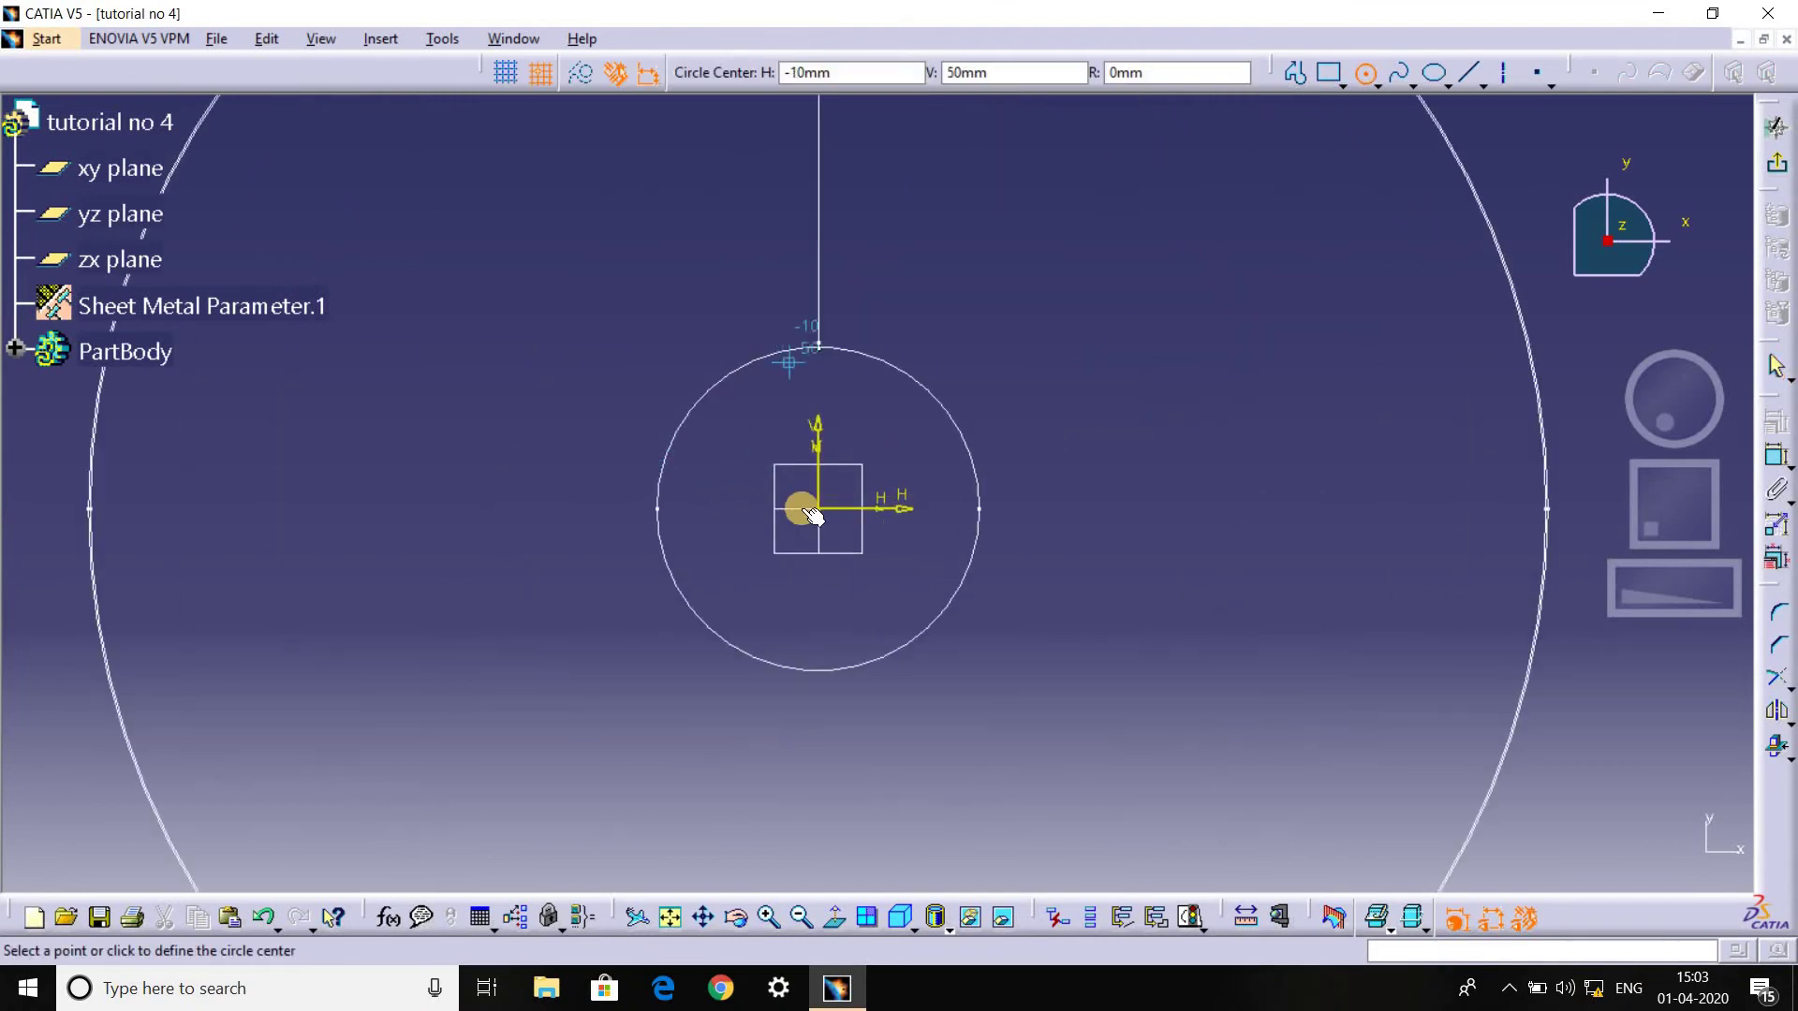
pyautogui.click(818, 509)
pyautogui.click(857, 369)
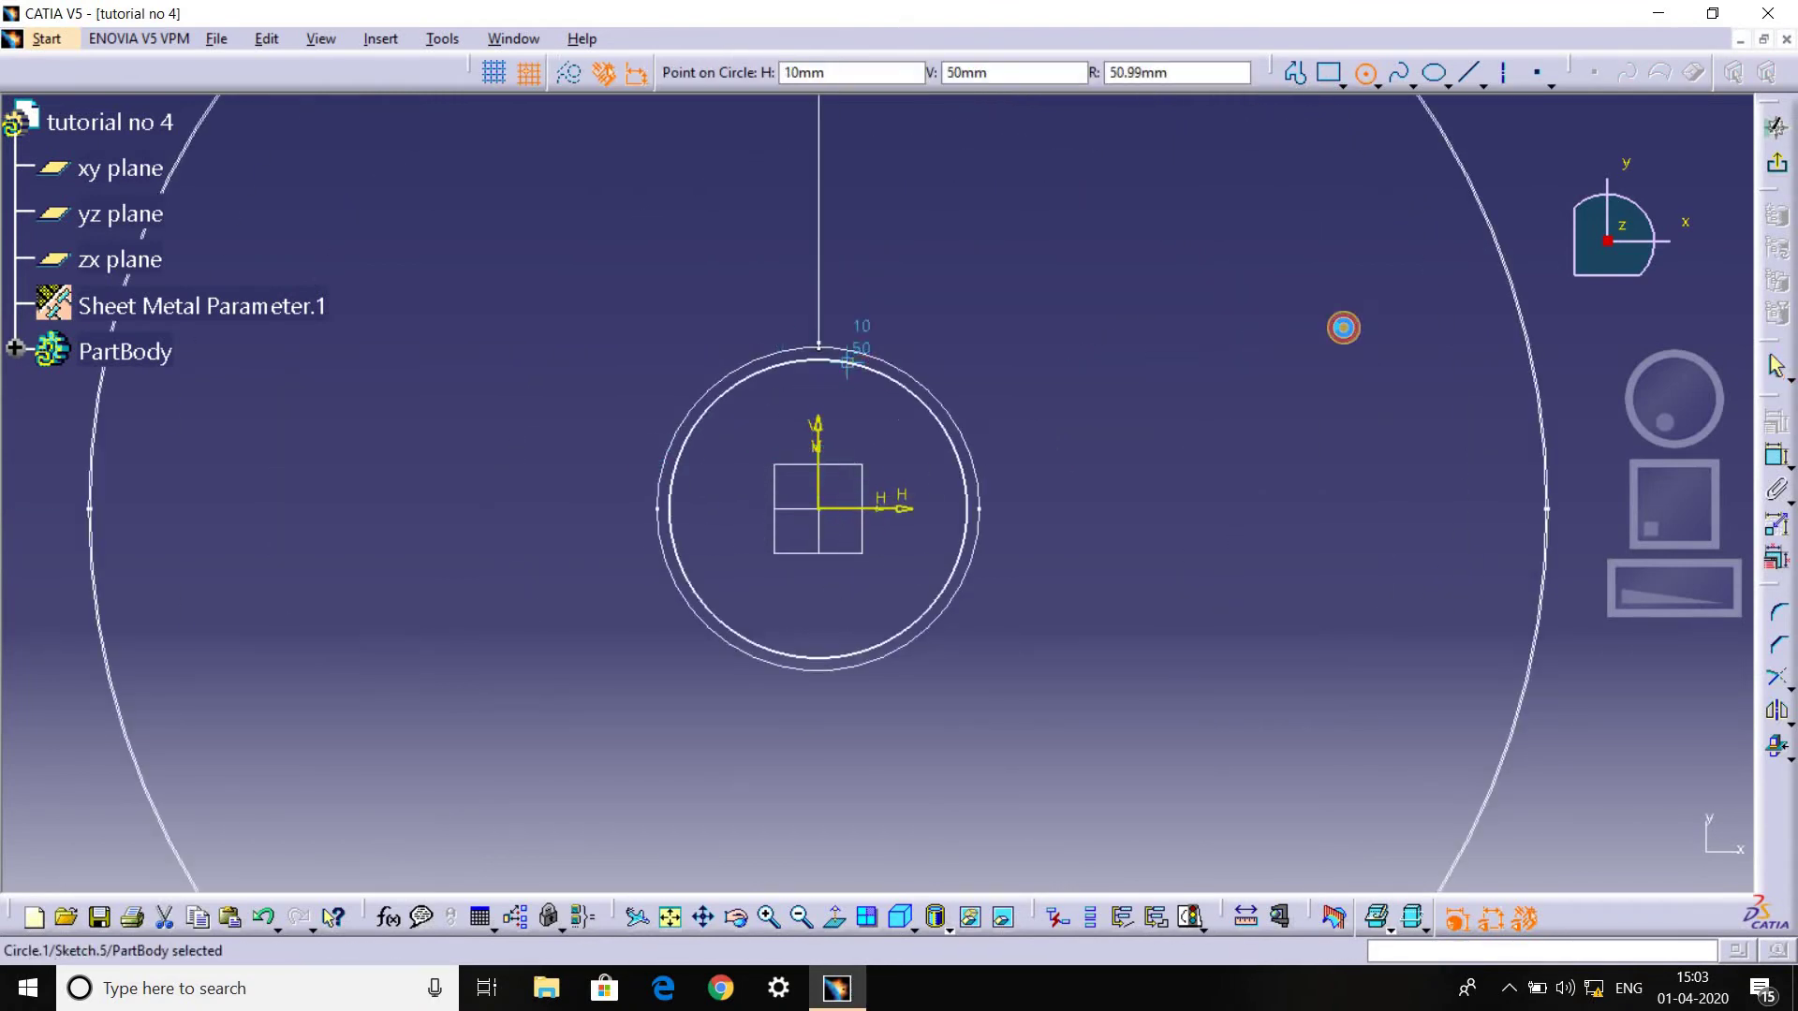
pyautogui.click(1242, 476)
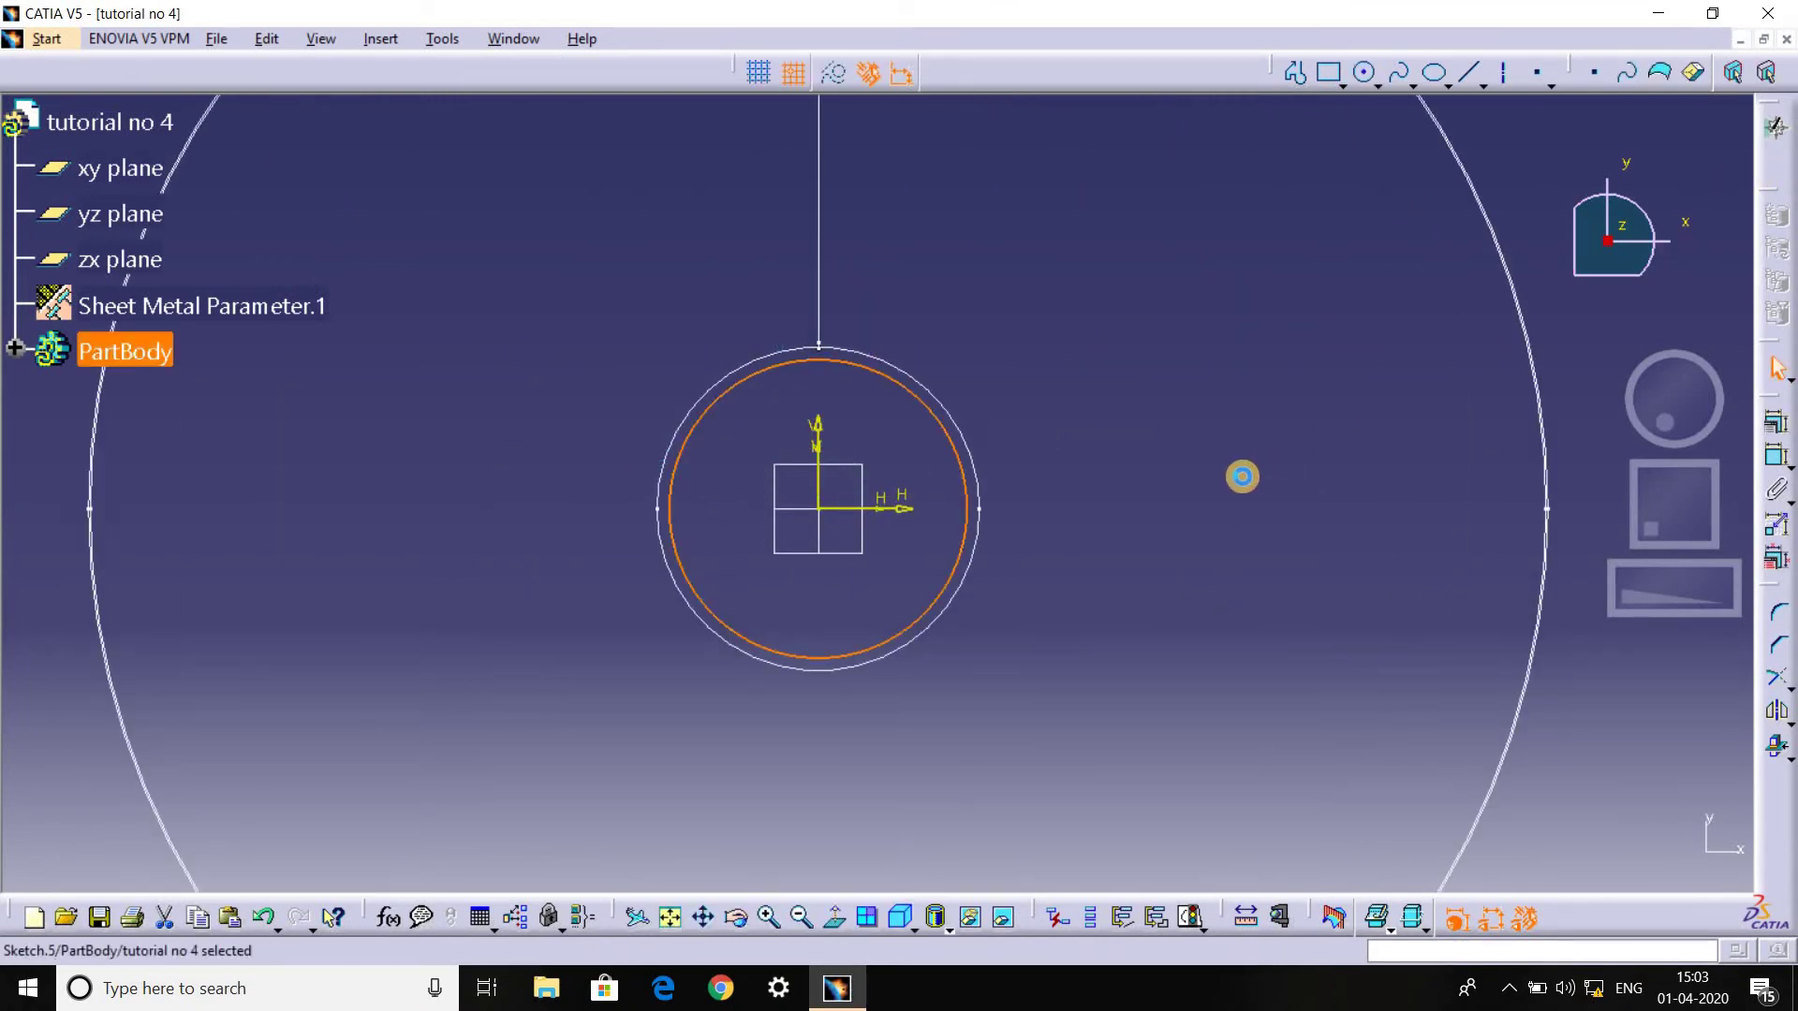
pyautogui.moveTo(1108, 470); pyautogui.dragTo(1108, 461, button='middle')
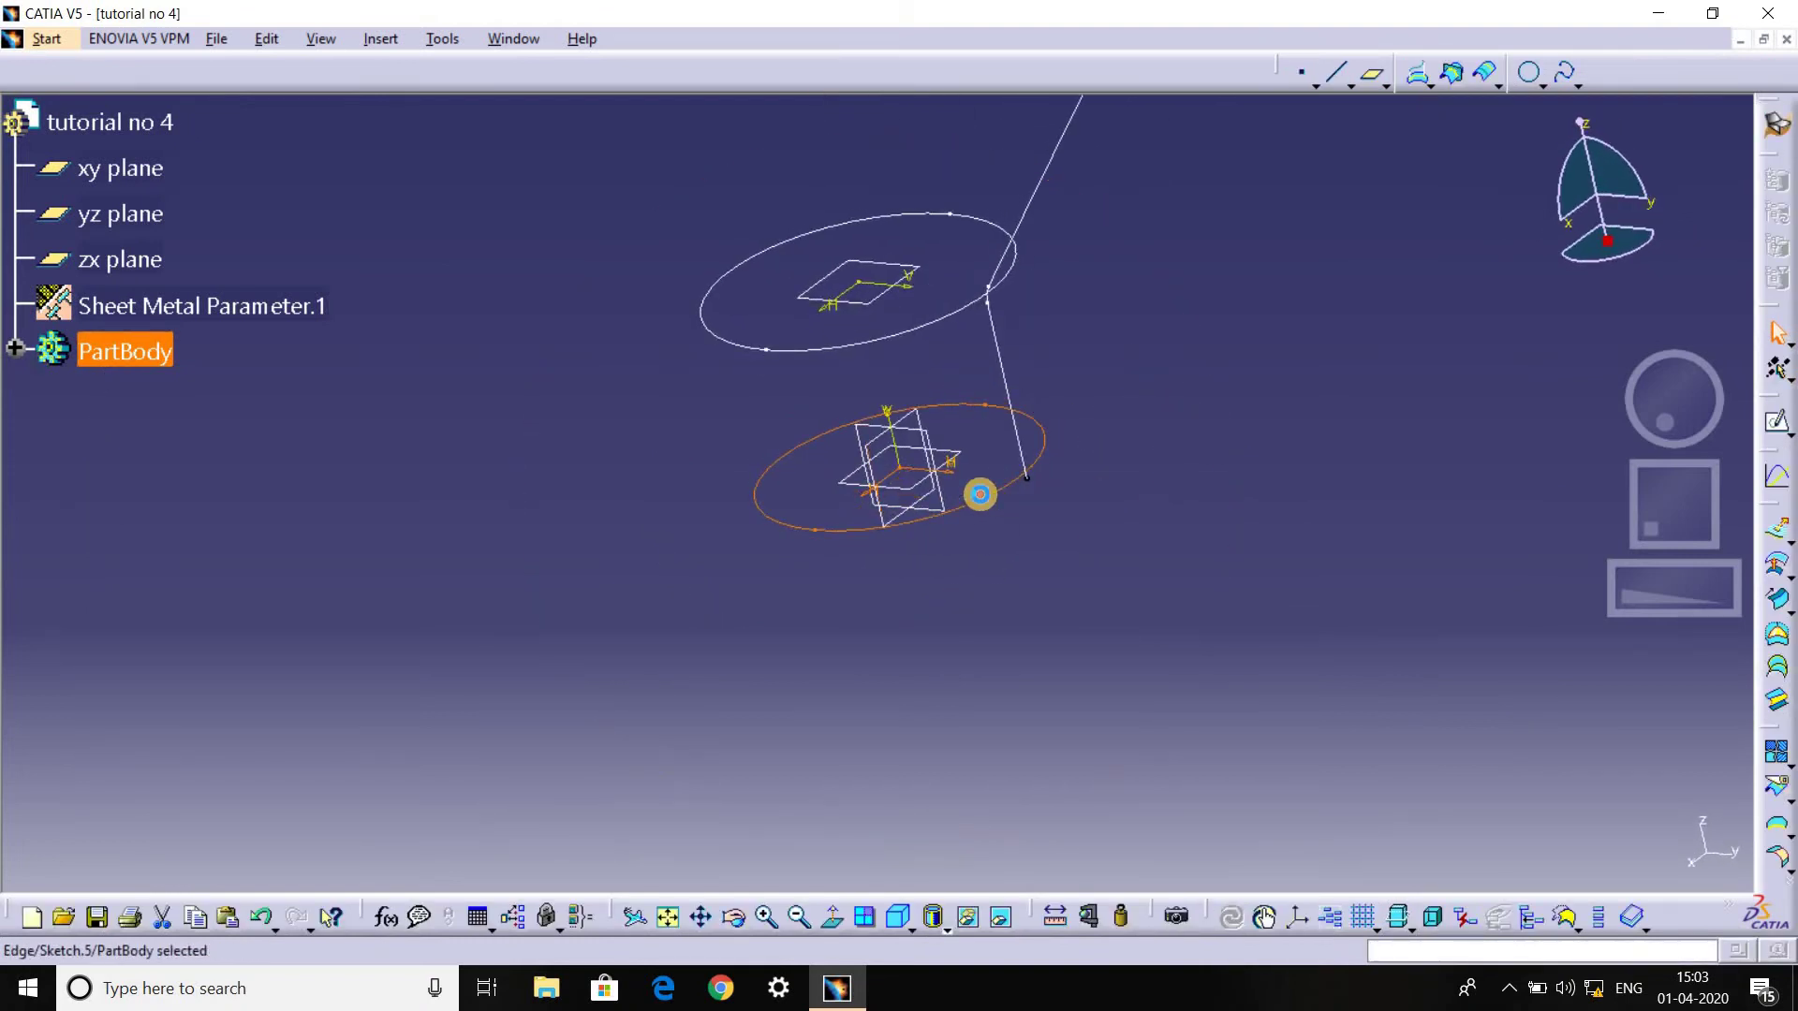
# Make the circle coincident with the slanted line's lower end point.
pyautogui.doubleClick(1027, 478)
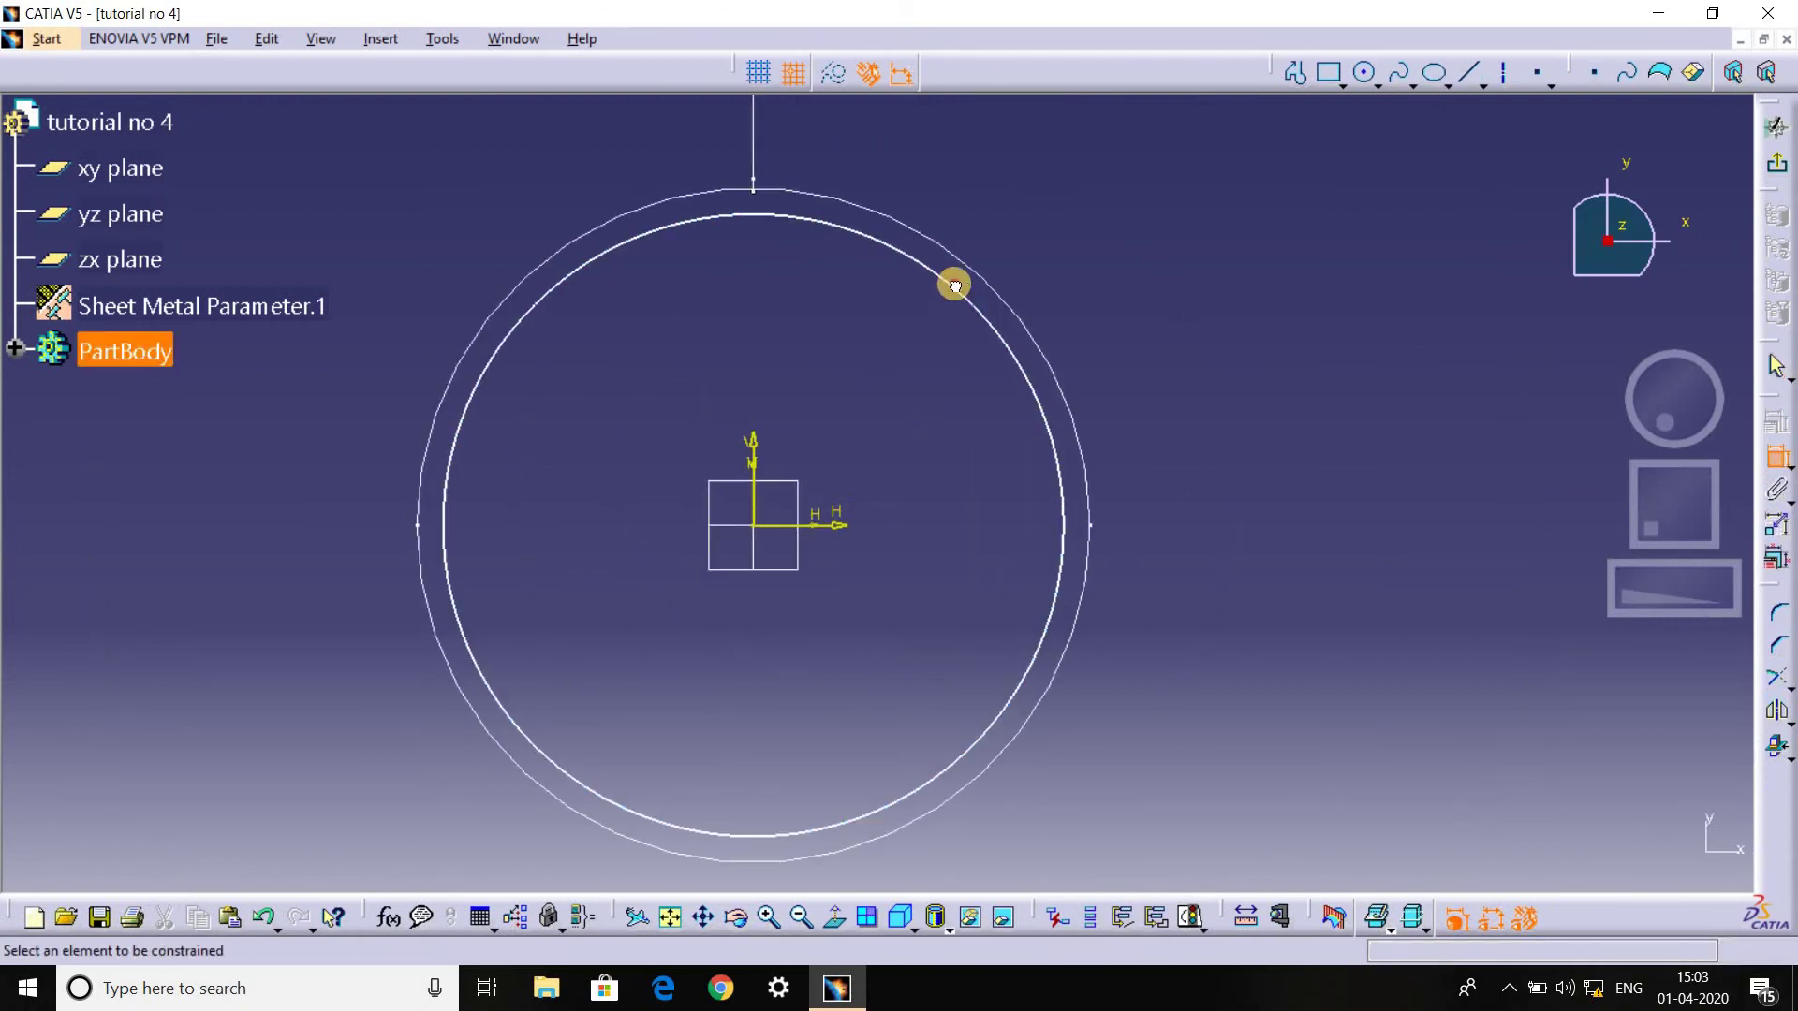
pyautogui.click(951, 281)
pyautogui.moveTo(855, 534)
pyautogui.mouseDown(button='middle')
pyautogui.moveTo(745, 396)
pyautogui.moveTo(797, 239)
pyautogui.mouseUp(button='middle')
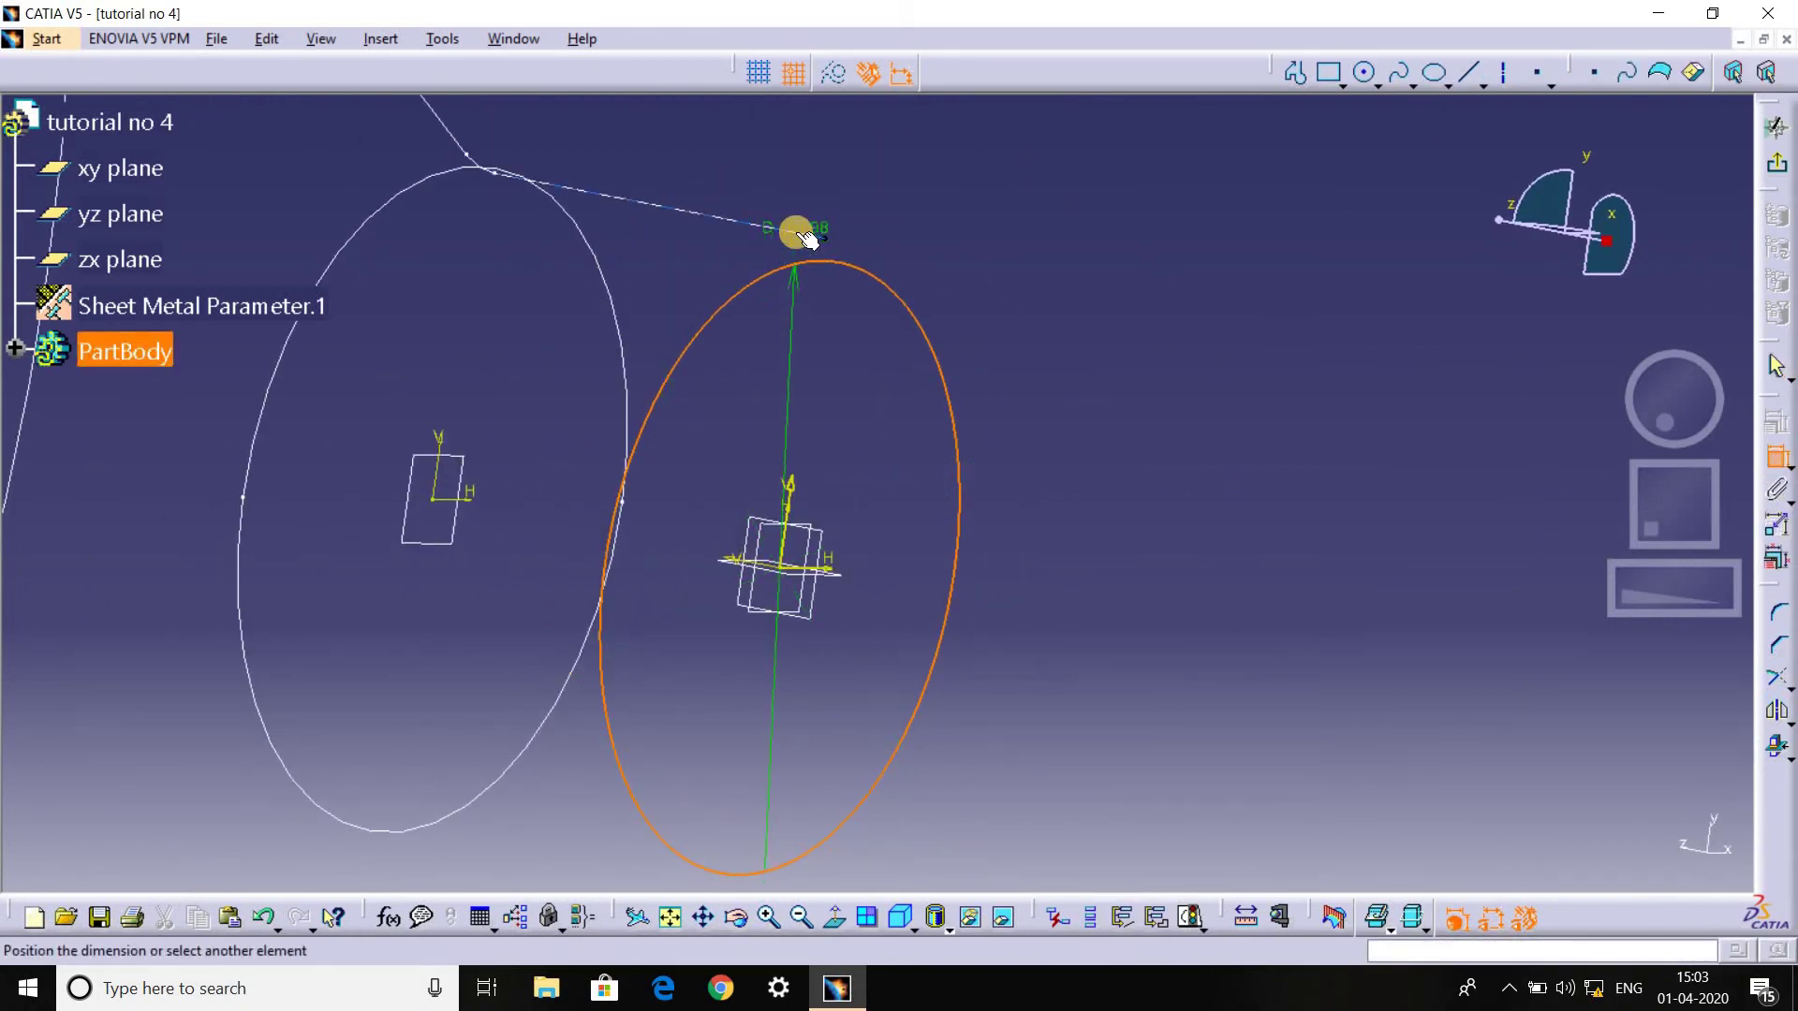
pyautogui.click(798, 239)
pyautogui.rightClick(1246, 225)
pyautogui.click(1287, 423)
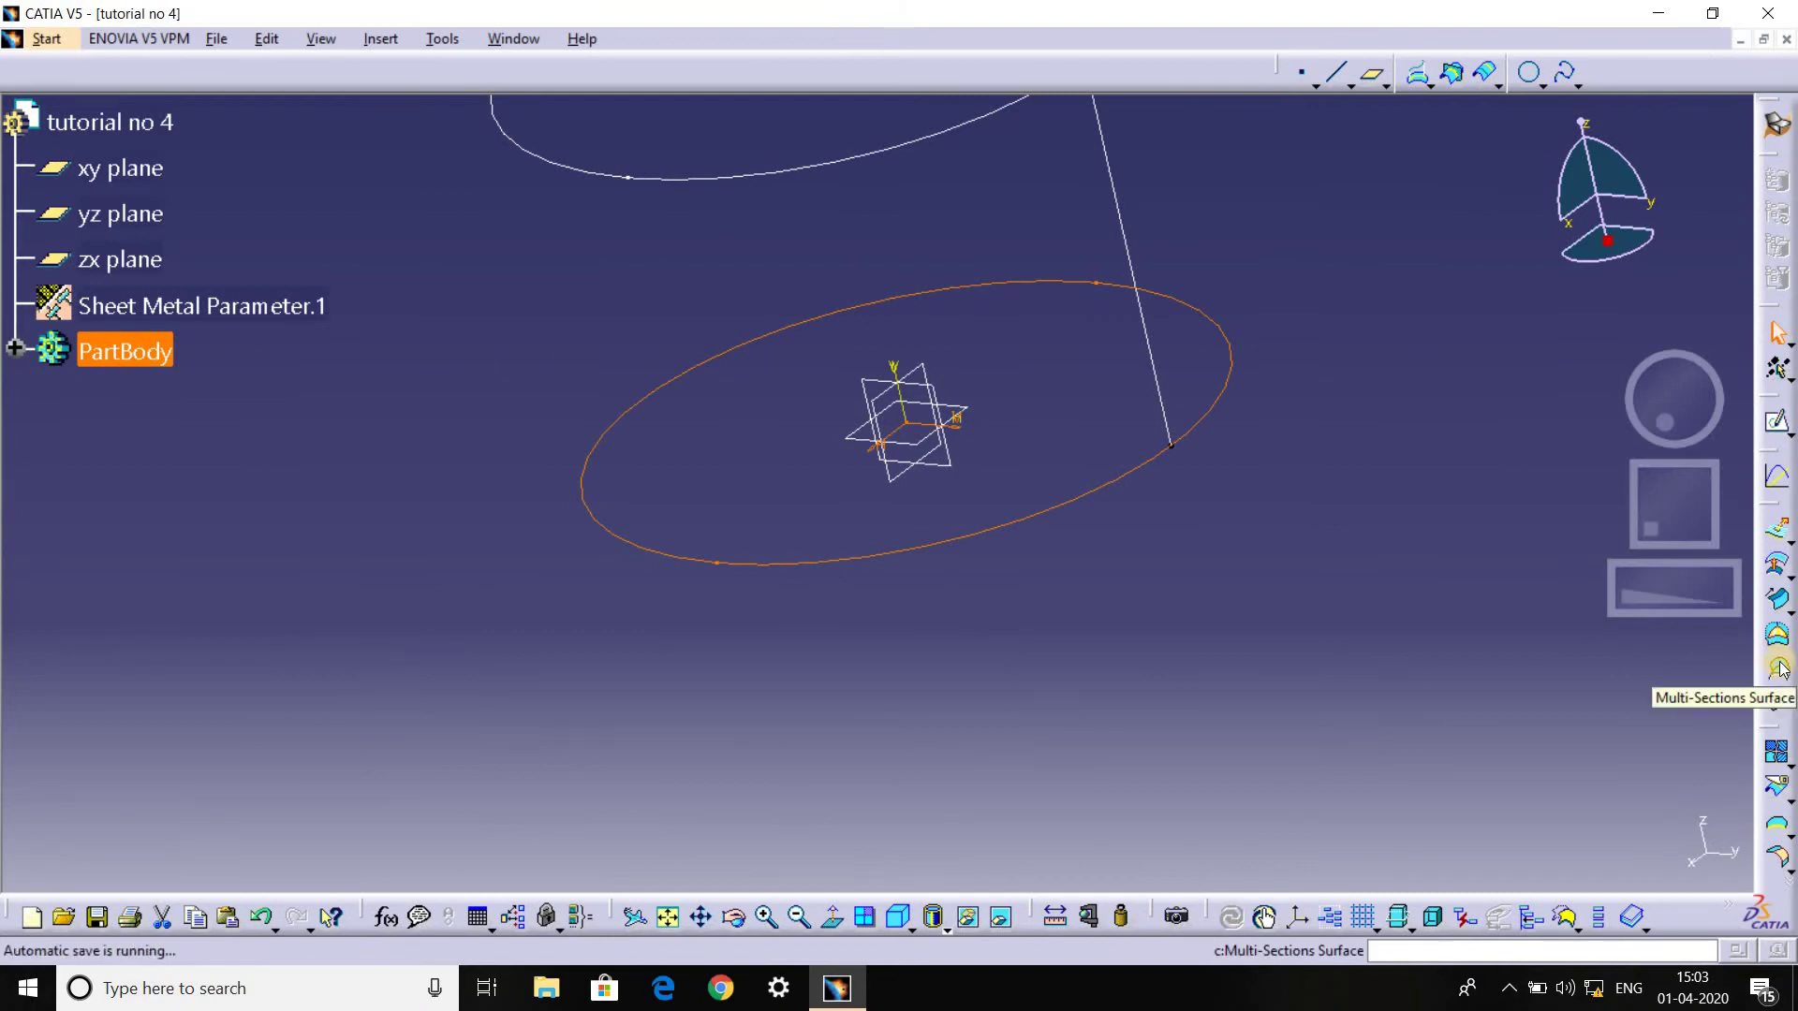
pyautogui.click(1075, 565)
pyautogui.moveTo(1007, 229)
pyautogui.mouseDown(button='middle')
pyautogui.moveTo(1028, 456)
pyautogui.moveTo(976, 643)
pyautogui.mouseUp(button='middle')
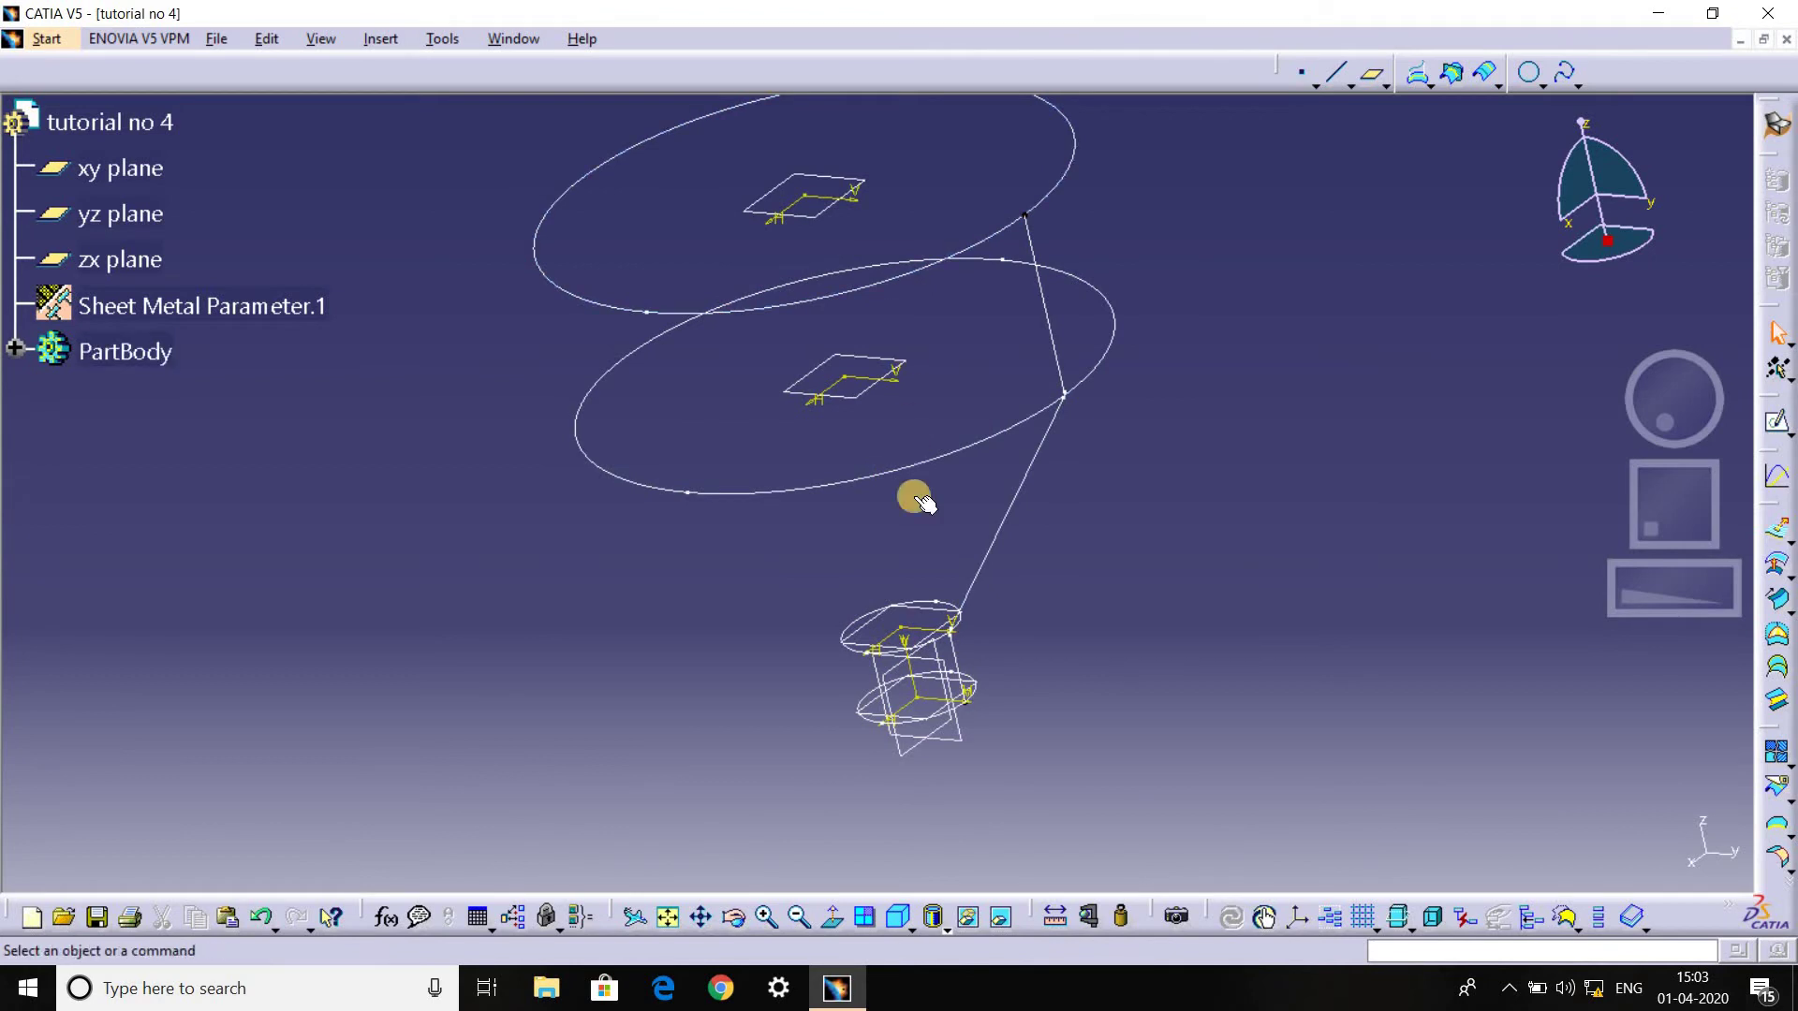
pyautogui.moveTo(859, 630)
pyautogui.mouseDown(button='middle')
pyautogui.moveTo(1081, 476)
pyautogui.moveTo(1083, 265)
pyautogui.moveTo(956, 397)
pyautogui.moveTo(1064, 546)
pyautogui.moveTo(1527, 632)
pyautogui.mouseUp(button='middle')
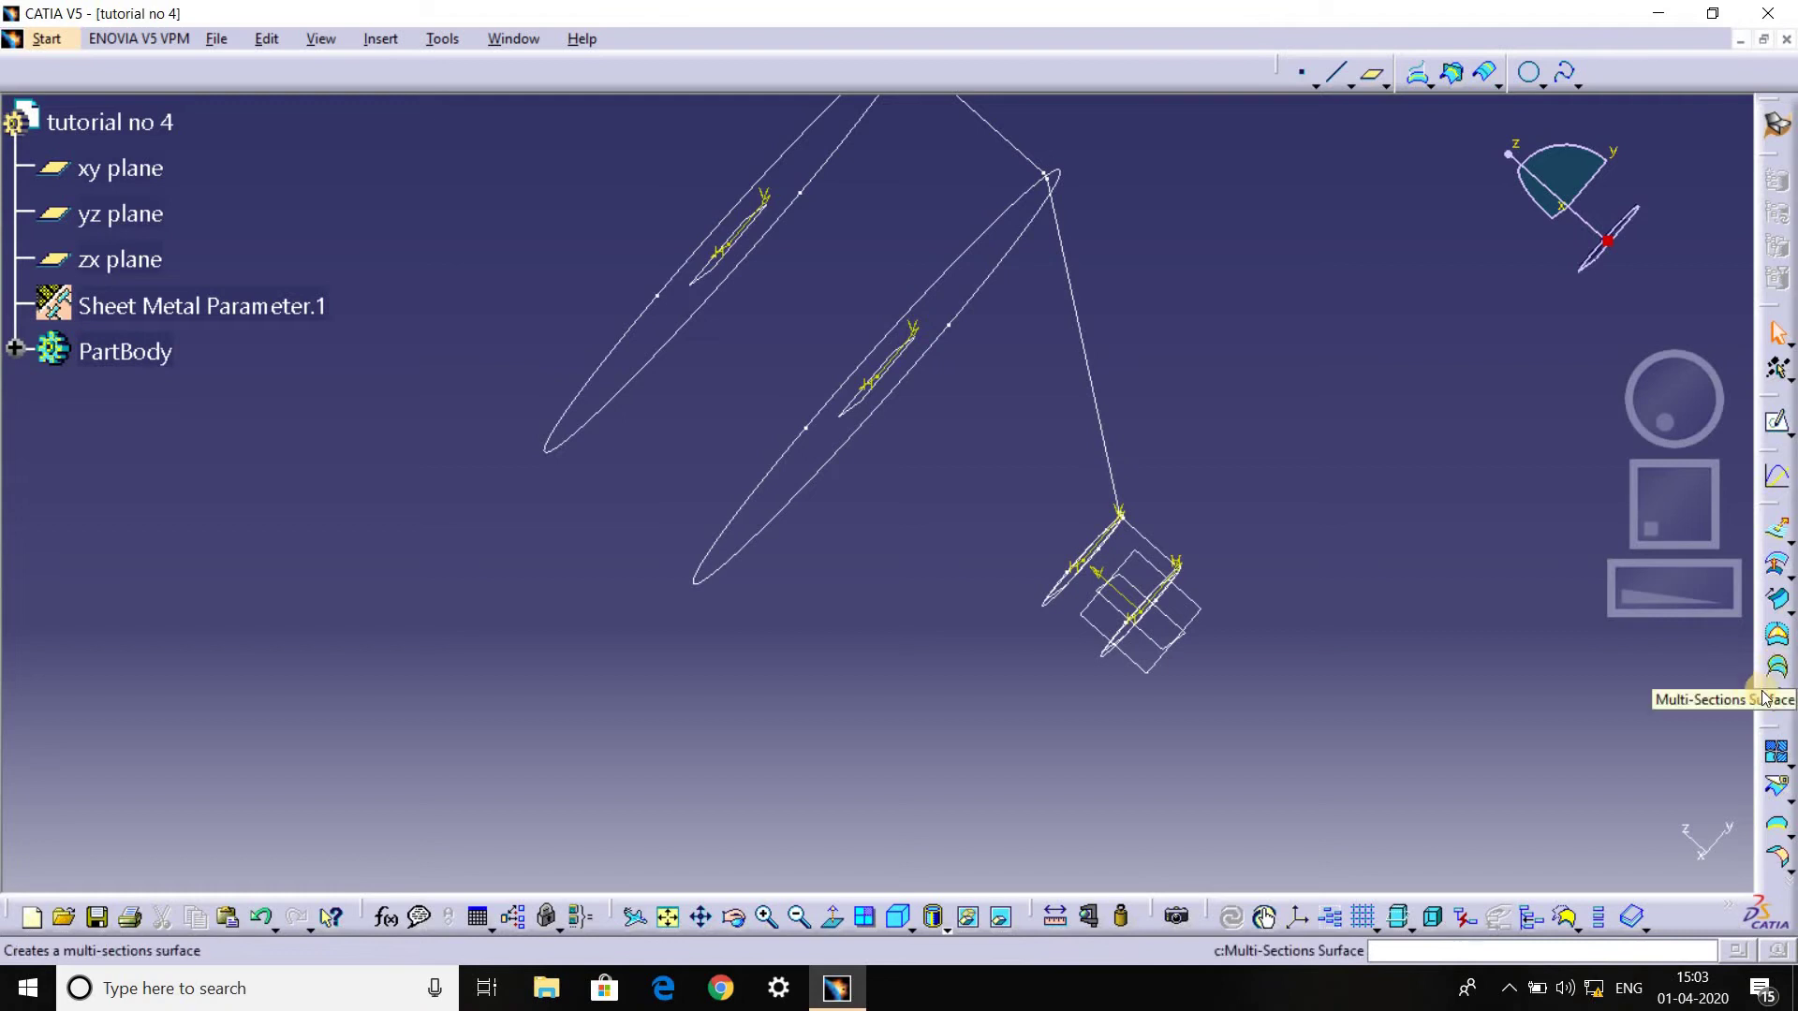
pyautogui.moveTo(1000, 281); pyautogui.dragTo(827, 309, button='middle')
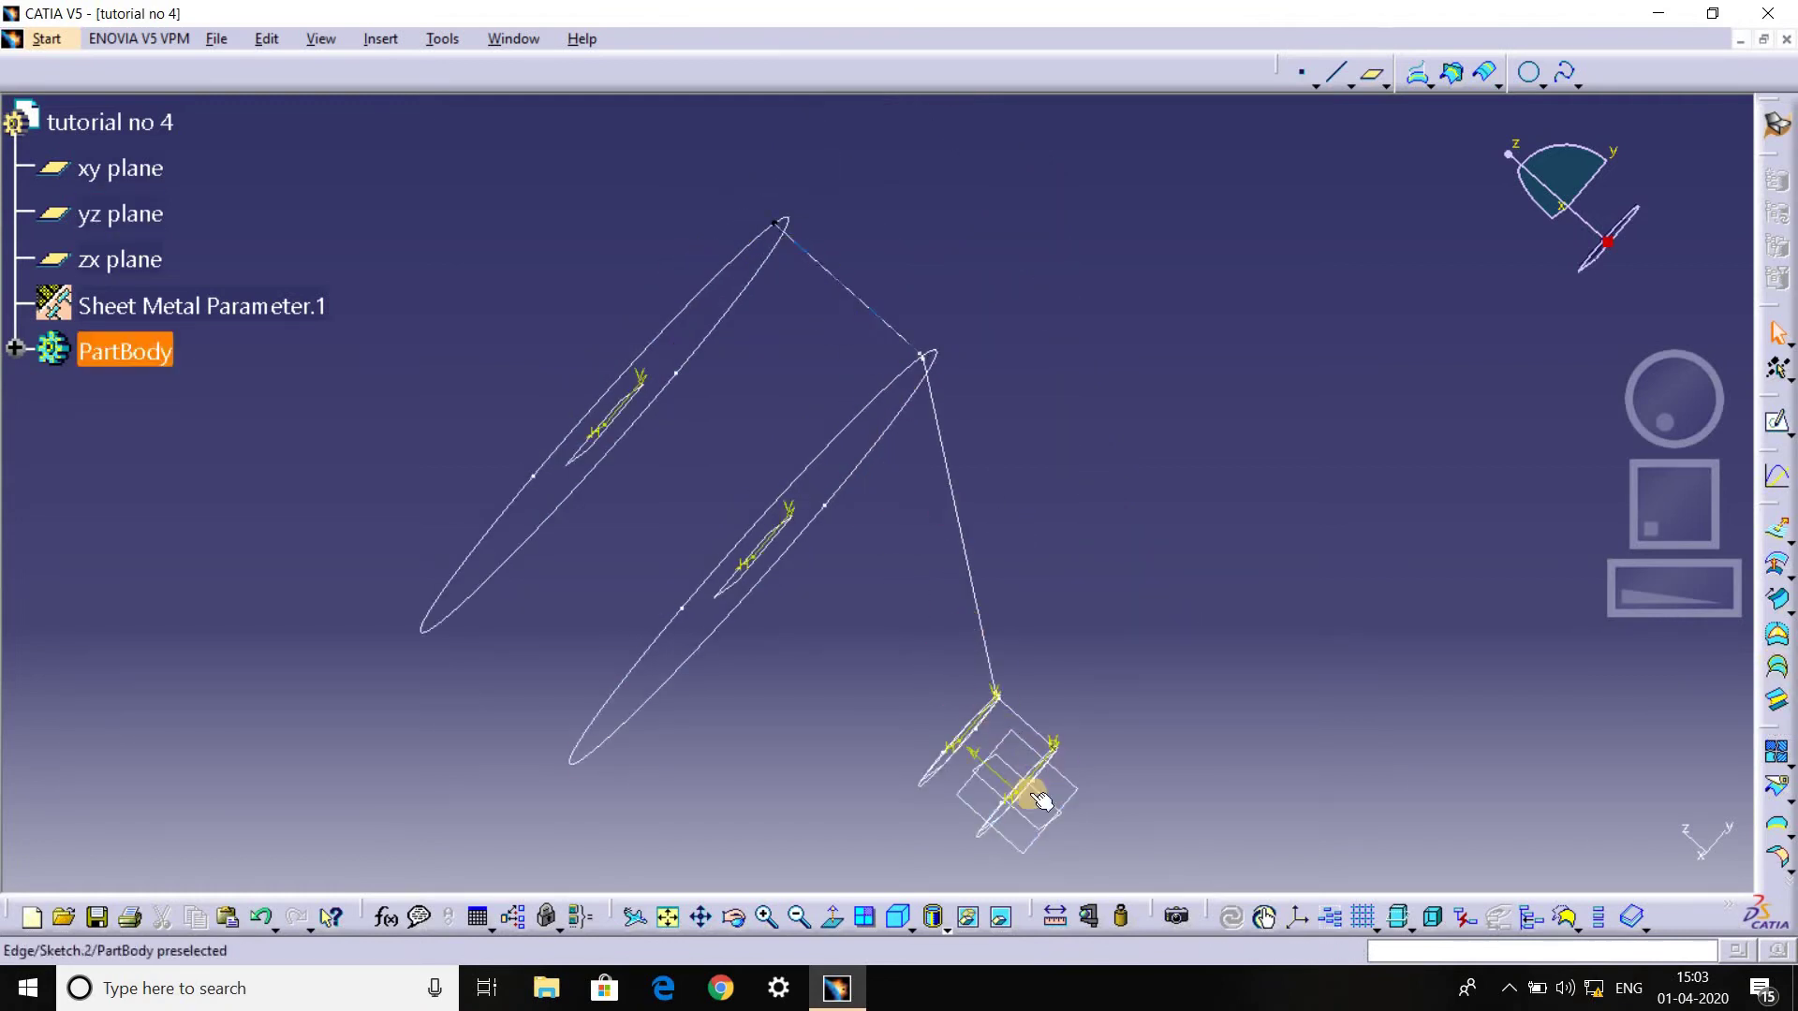
pyautogui.moveTo(1030, 566)
pyautogui.mouseDown(button='middle')
pyautogui.moveTo(931, 630)
pyautogui.moveTo(1210, 577)
pyautogui.moveTo(924, 606)
pyautogui.moveTo(920, 526)
pyautogui.moveTo(1009, 794)
pyautogui.mouseUp(button='middle')
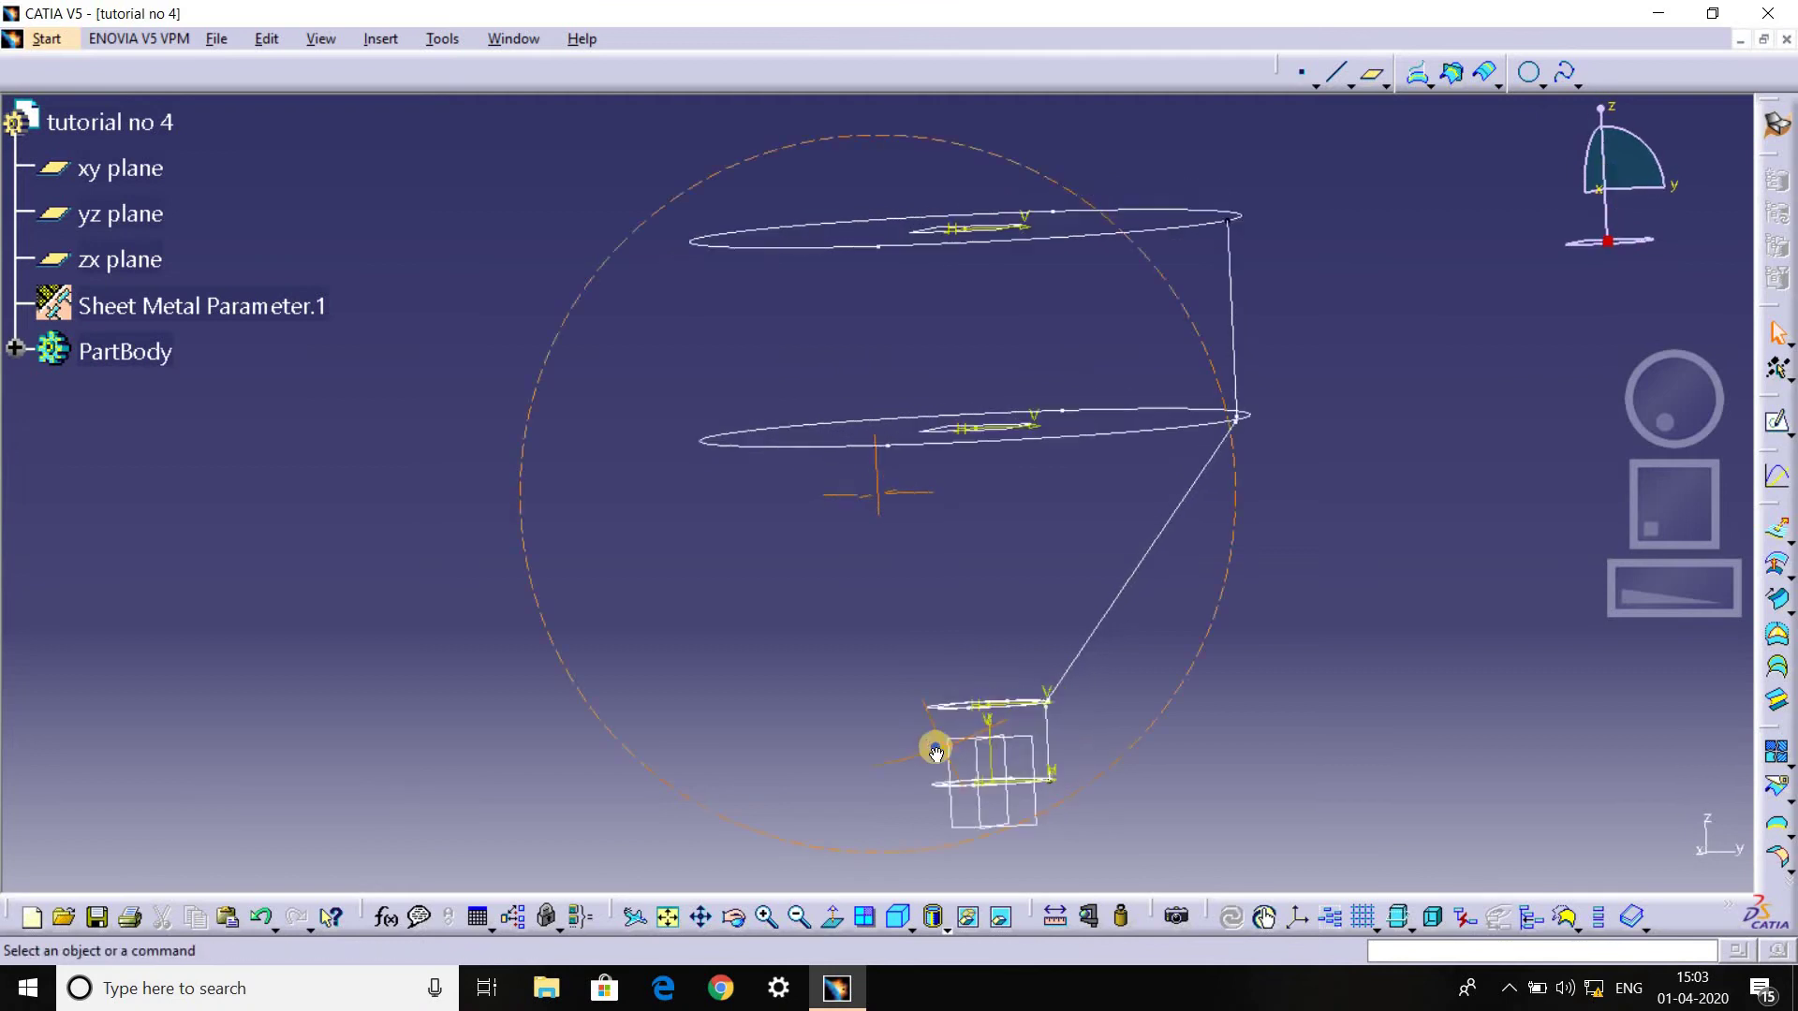
pyautogui.moveTo(989, 734)
pyautogui.mouseDown(button='middle')
pyautogui.moveTo(942, 782)
pyautogui.moveTo(1036, 742)
pyautogui.moveTo(1003, 722)
pyautogui.mouseUp(button='middle')
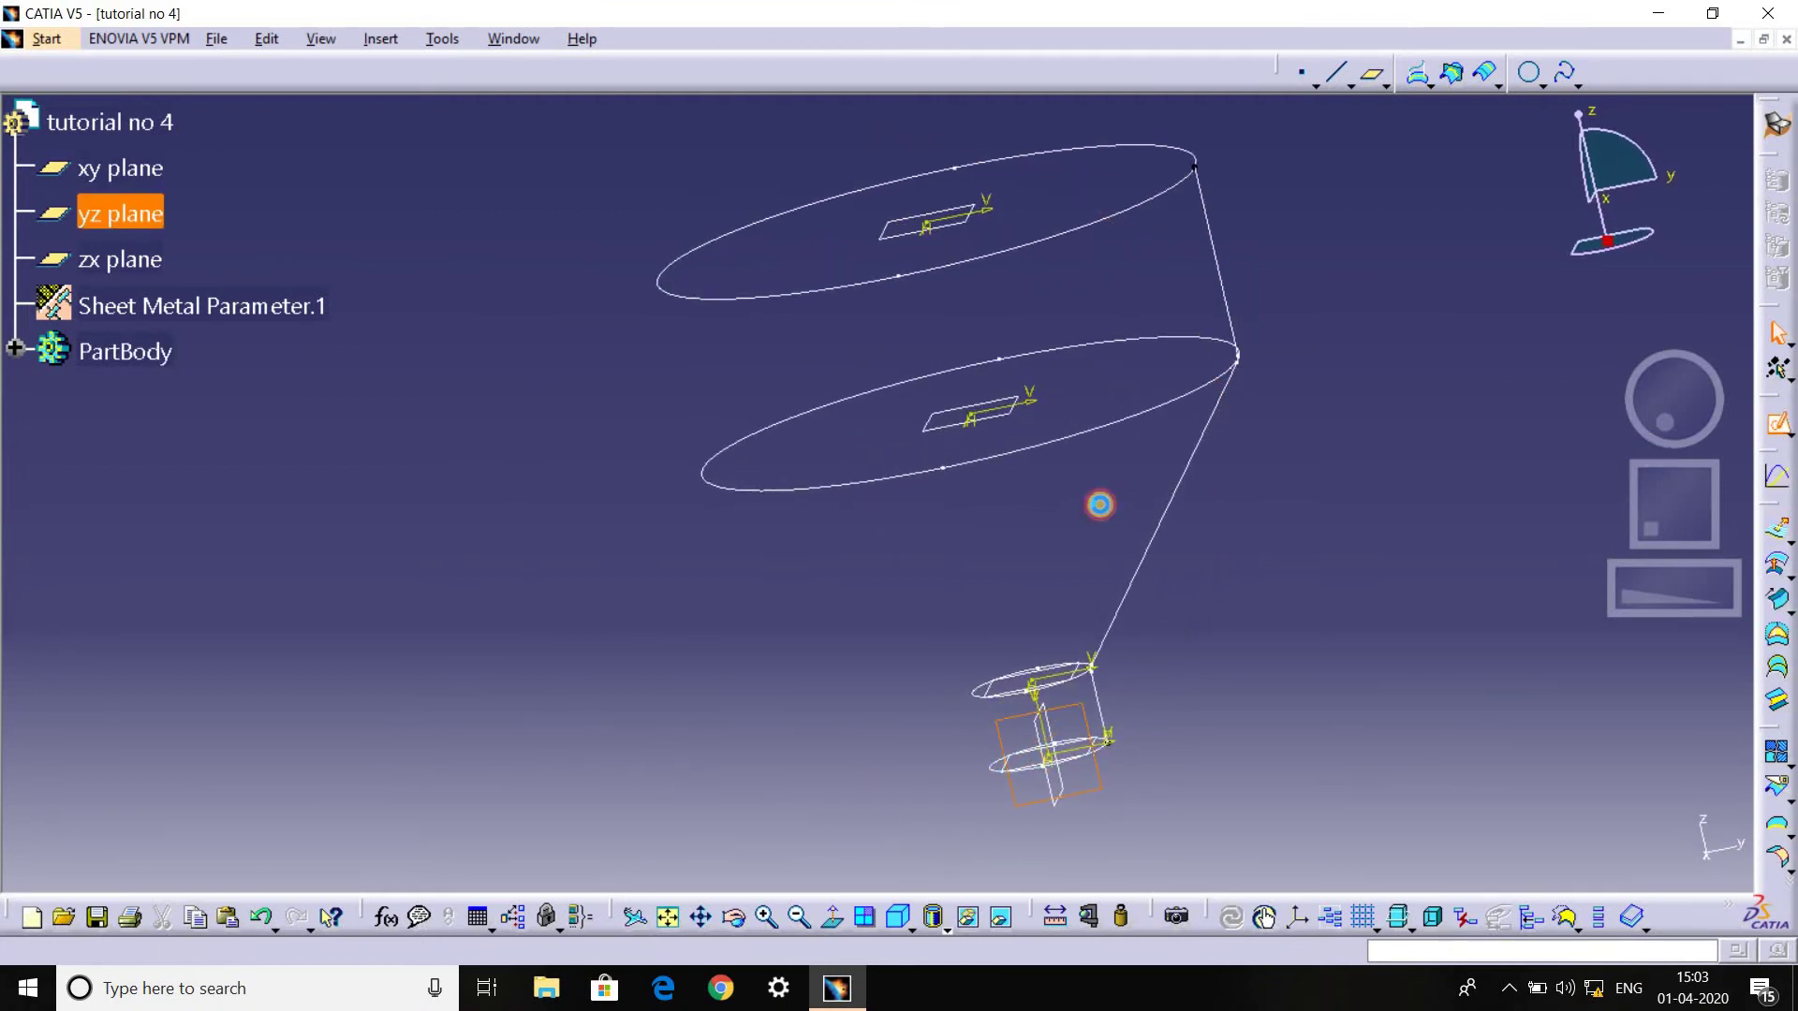
# Start a sketch on the yz plane and project Sketch.2 into it.
pyautogui.click(835, 413)
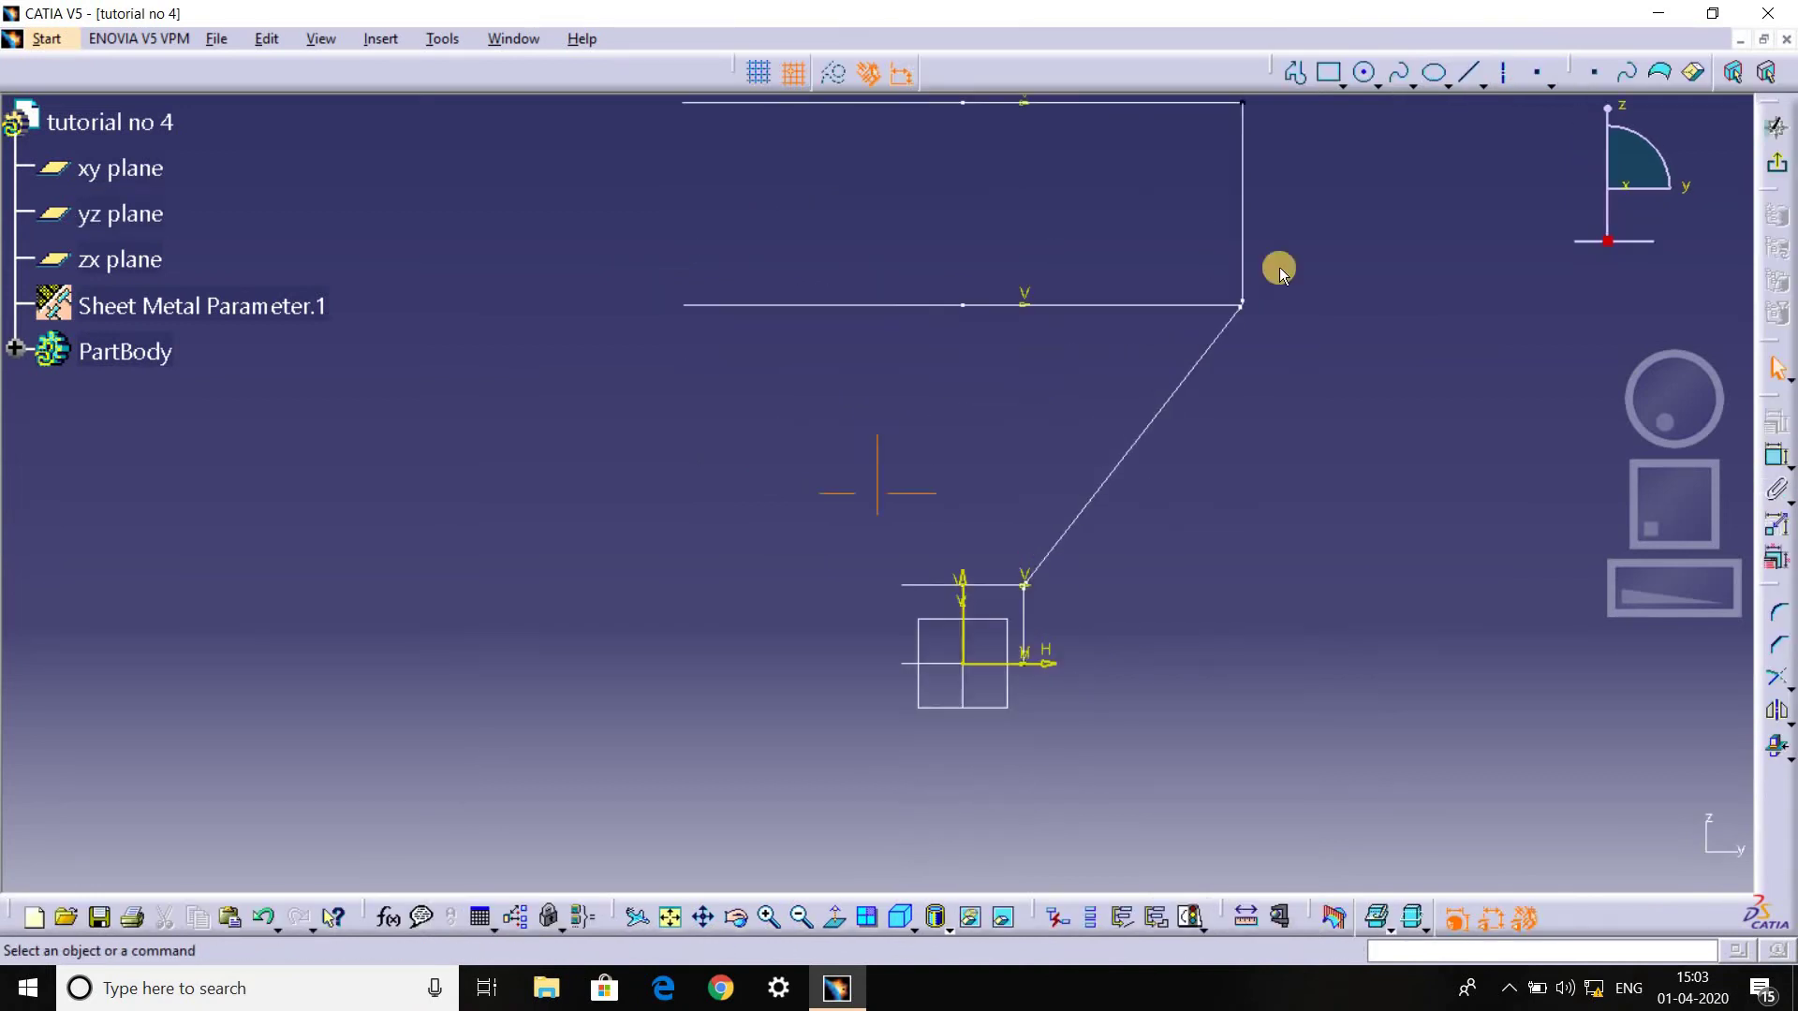
pyautogui.click(1297, 72)
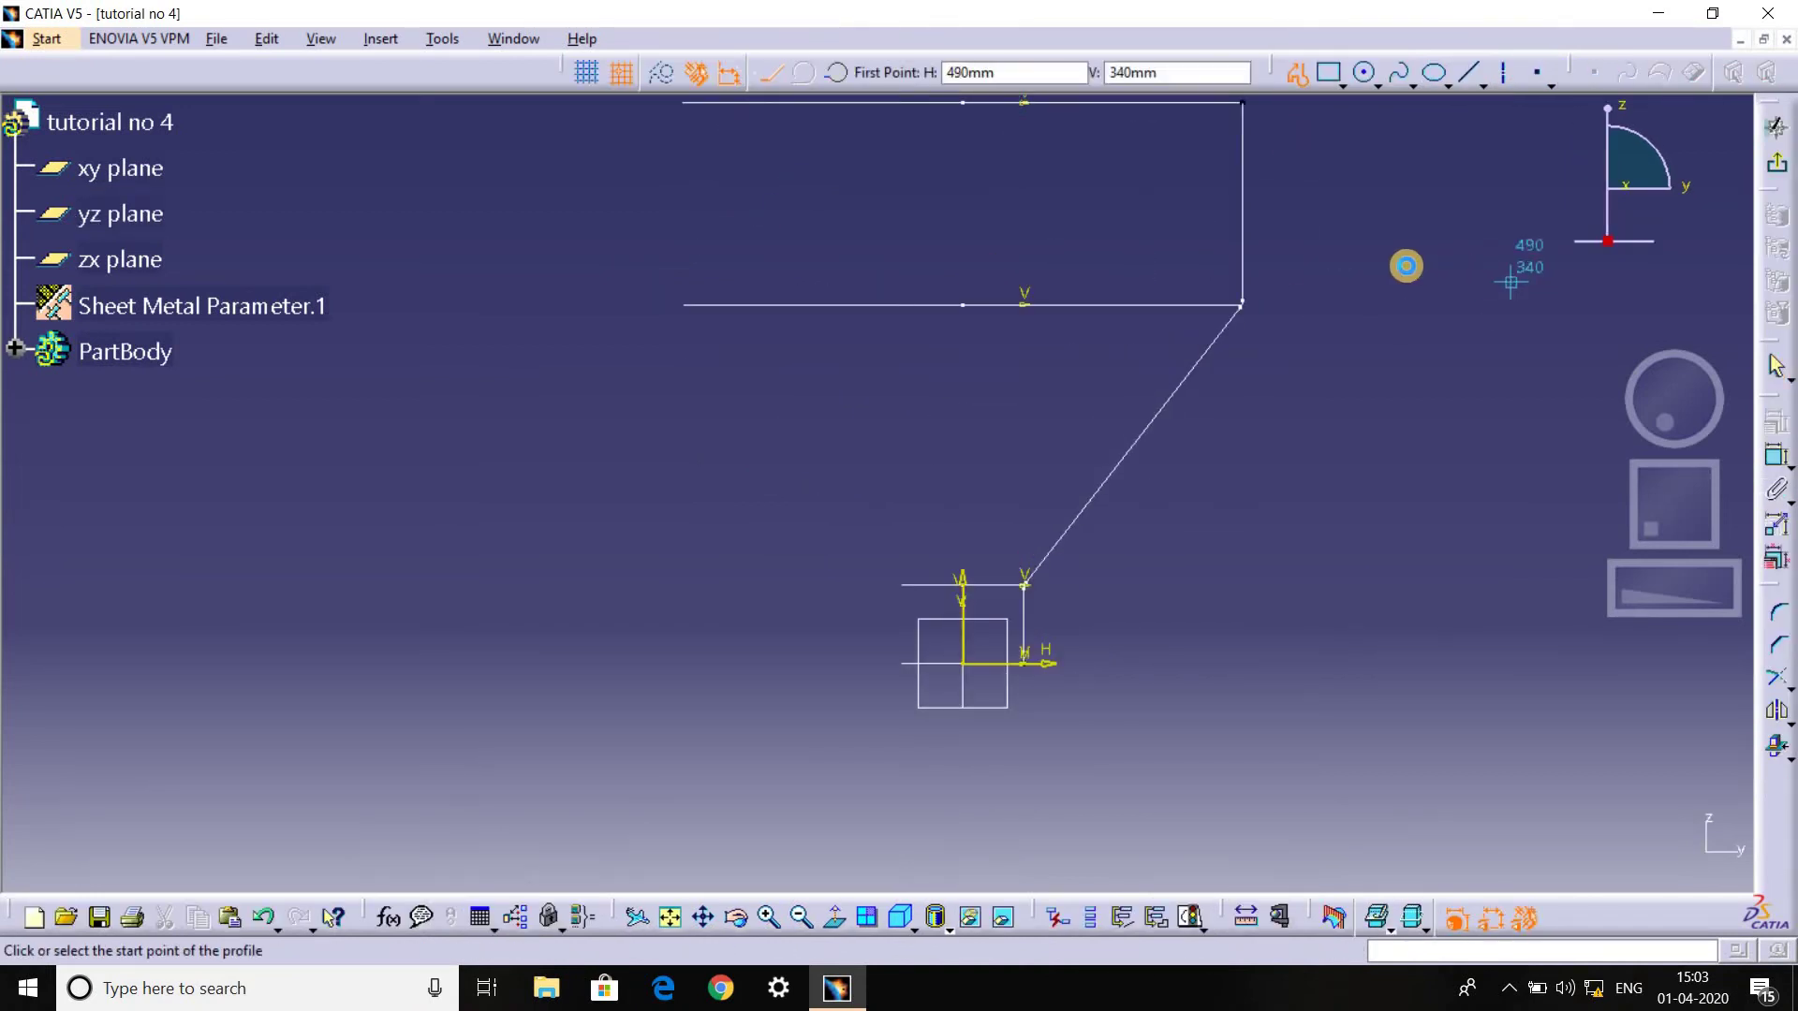
pyautogui.press('Escape')
pyautogui.click(1243, 225)
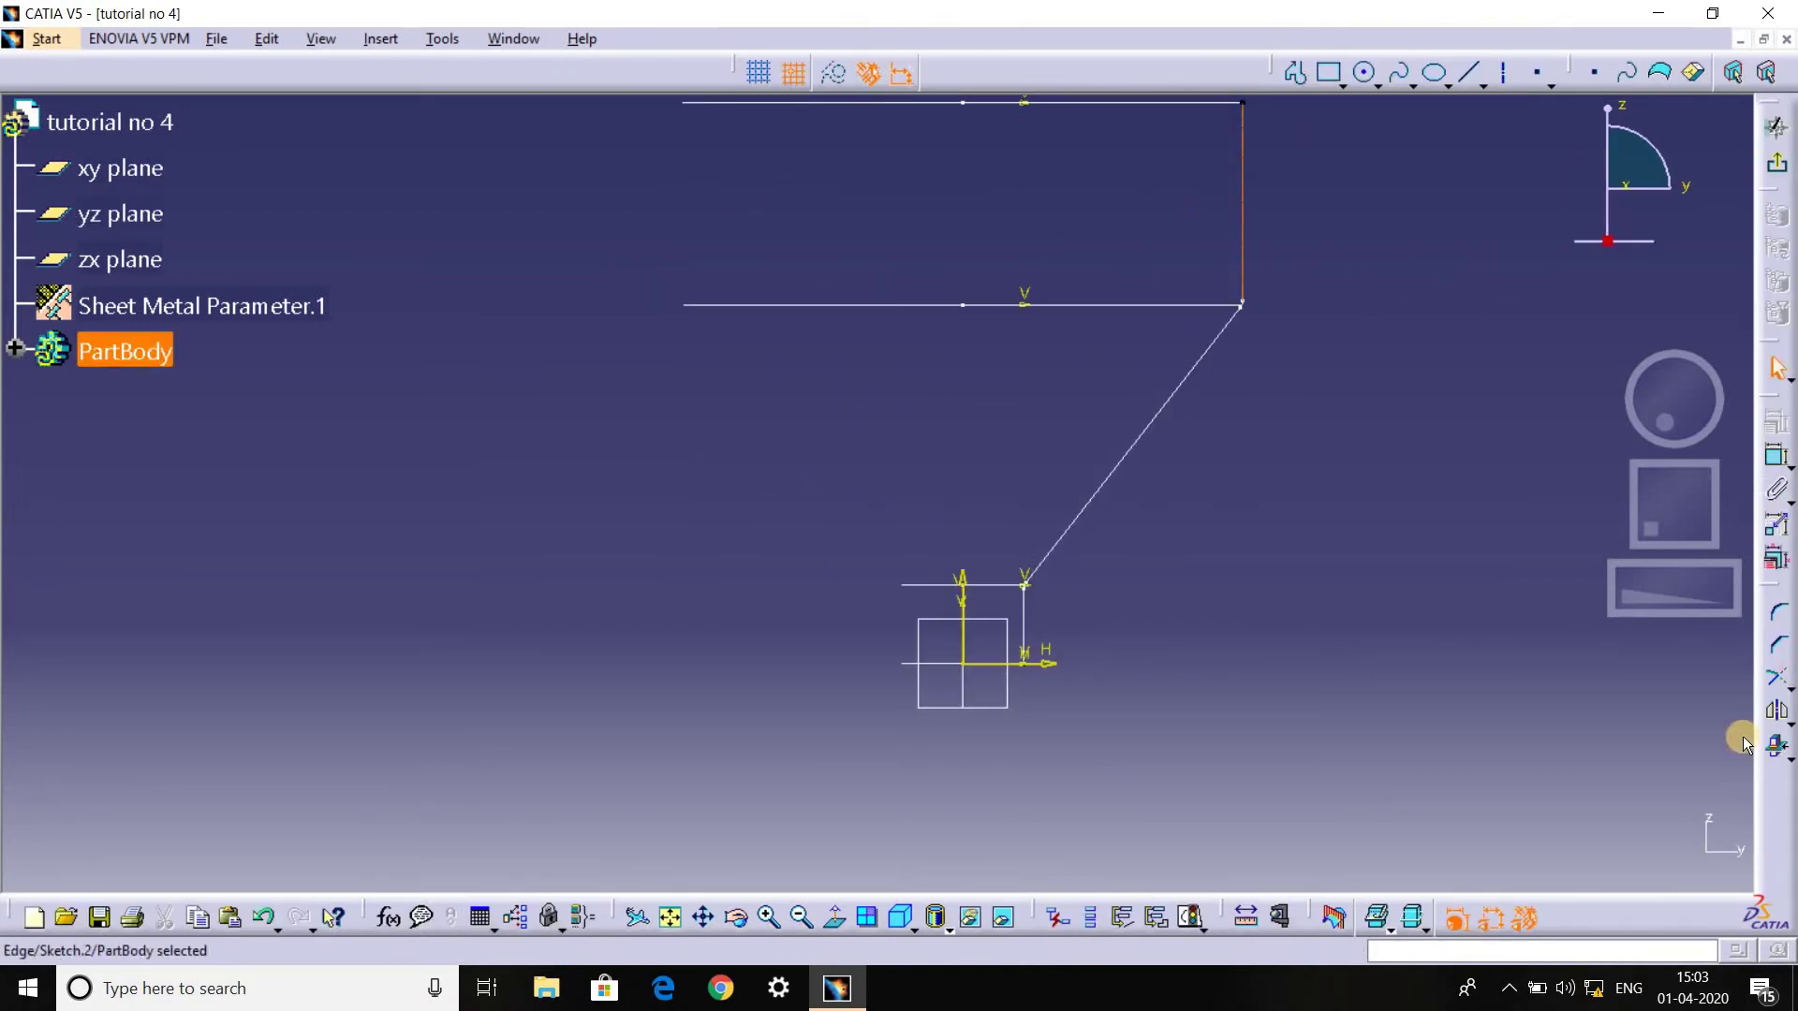
pyautogui.click(15, 348)
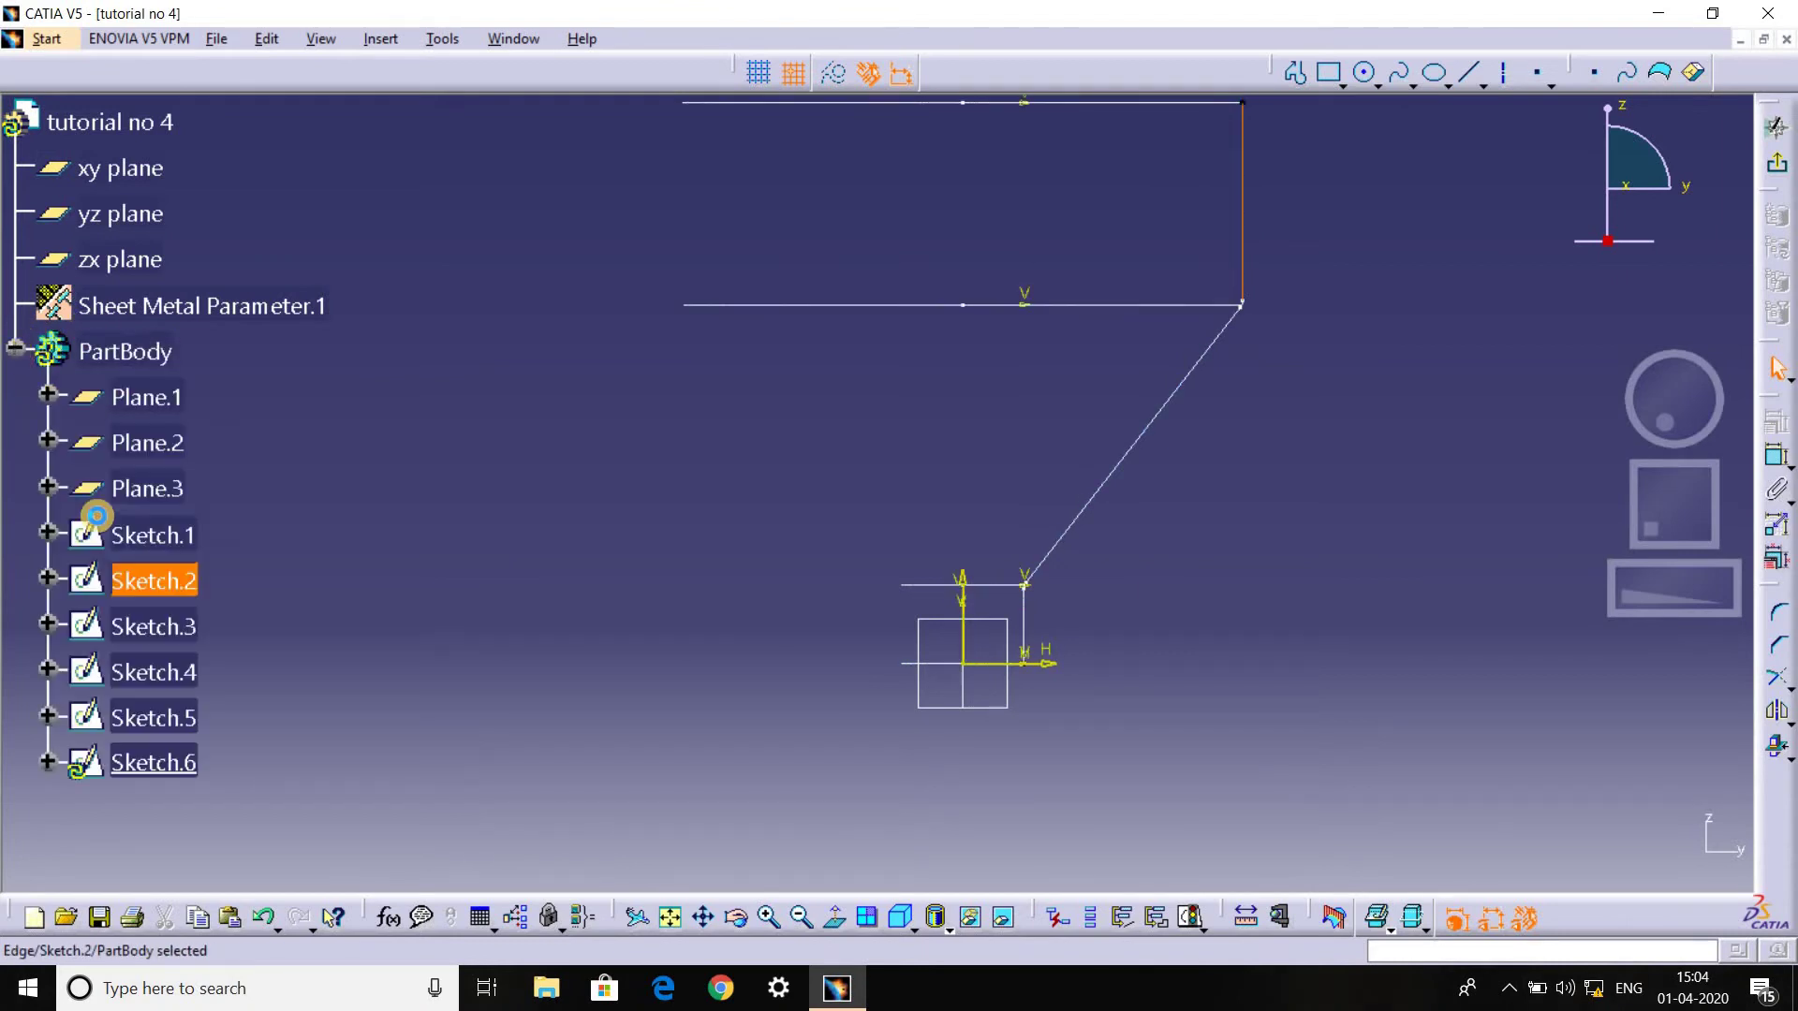
pyautogui.click(165, 588)
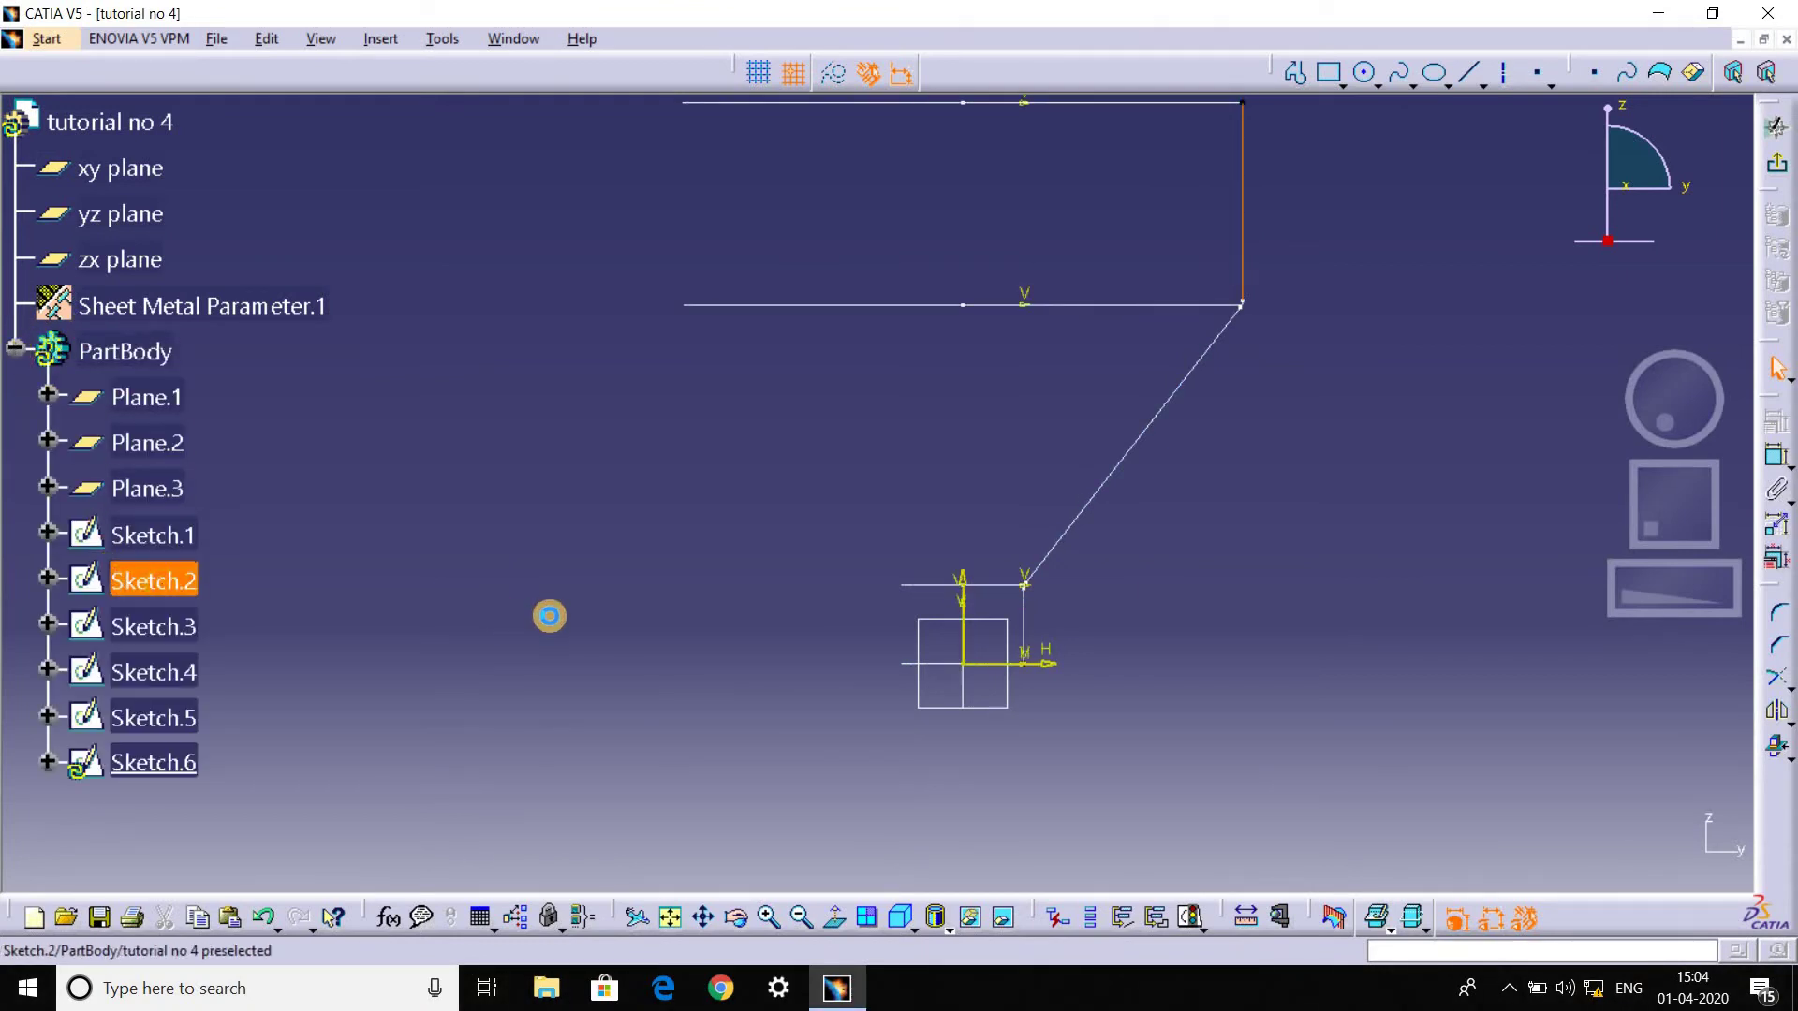
pyautogui.click(1790, 763)
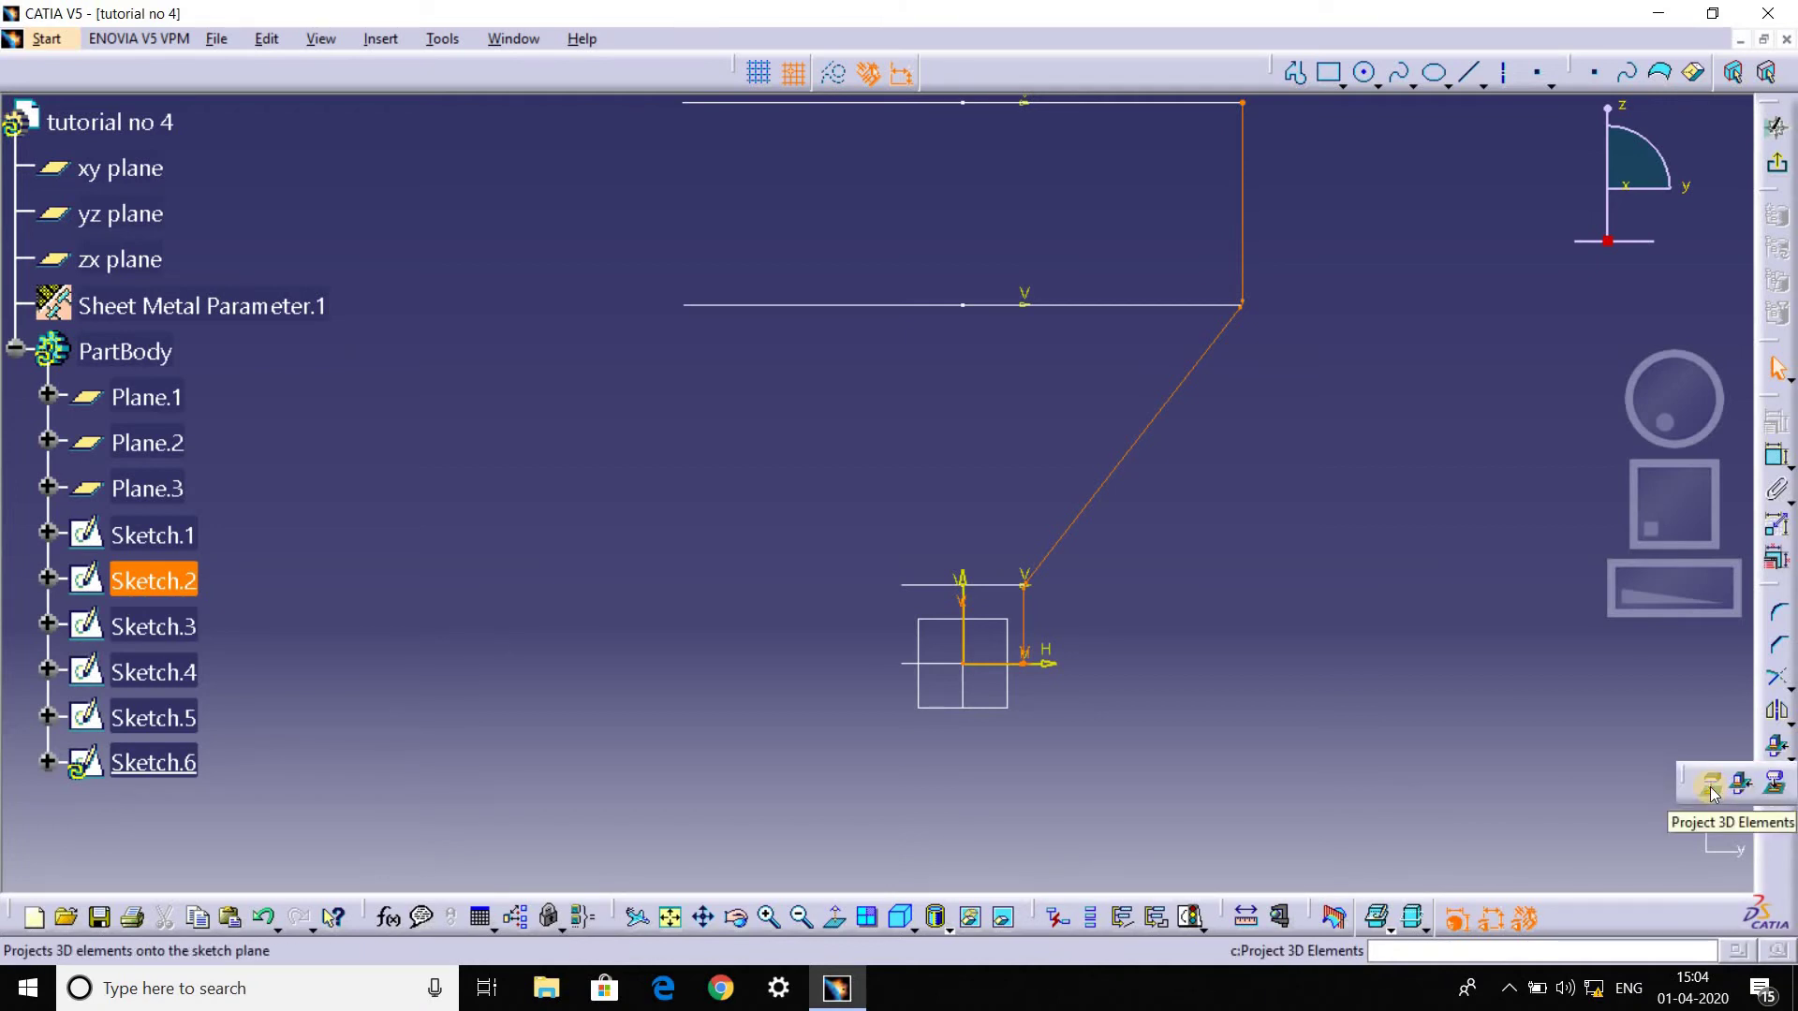
pyautogui.click(1711, 789)
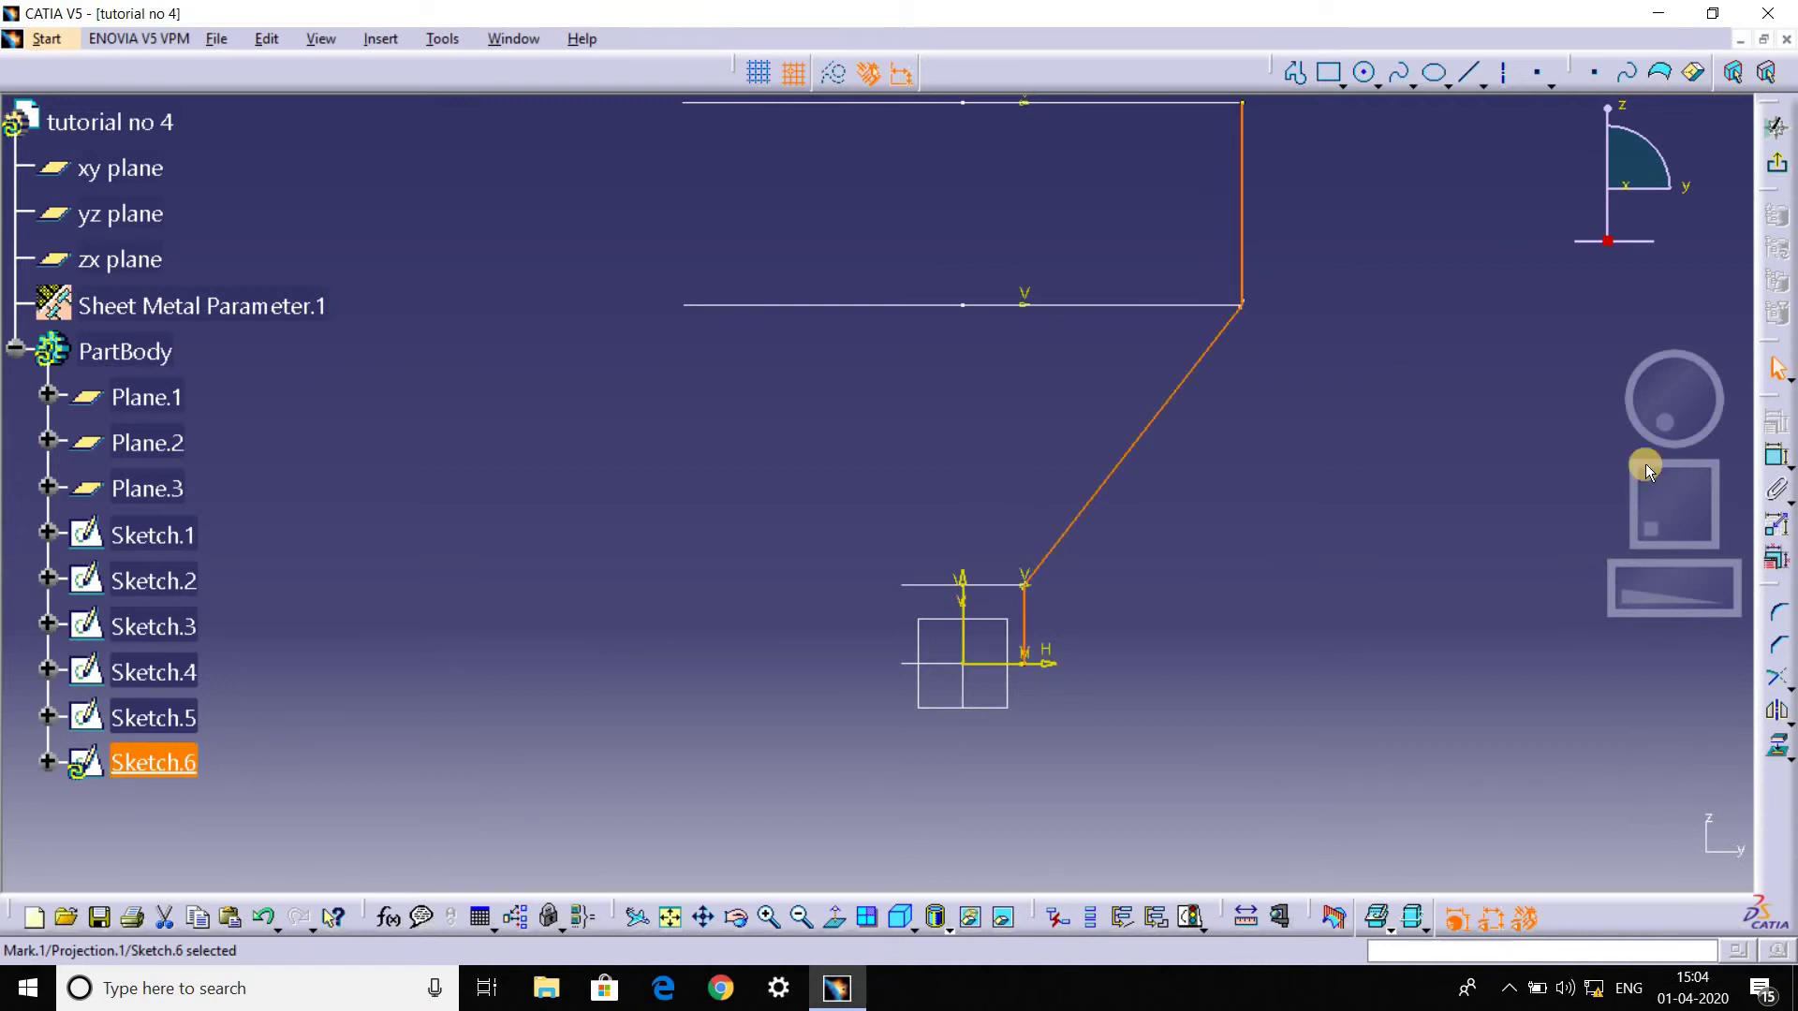
# Mirror the projected profile about the vertical axis and return to 3D.
pyautogui.click(1779, 713)
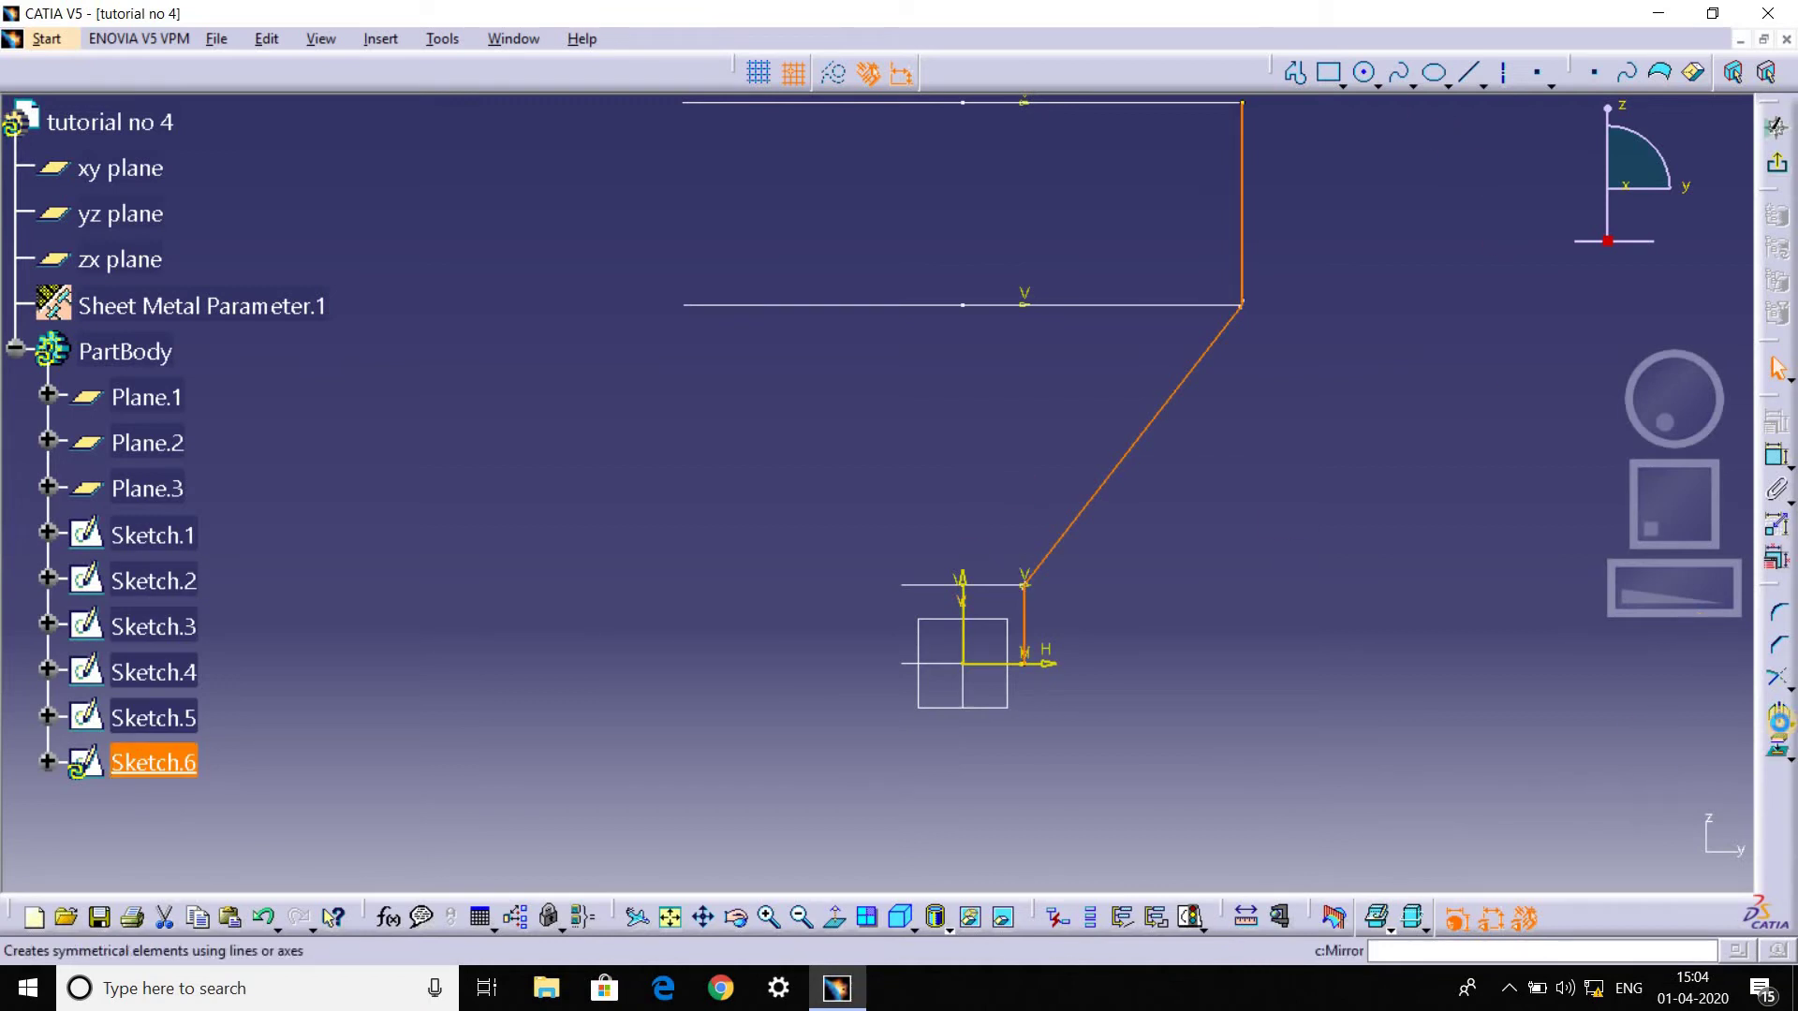
pyautogui.click(962, 615)
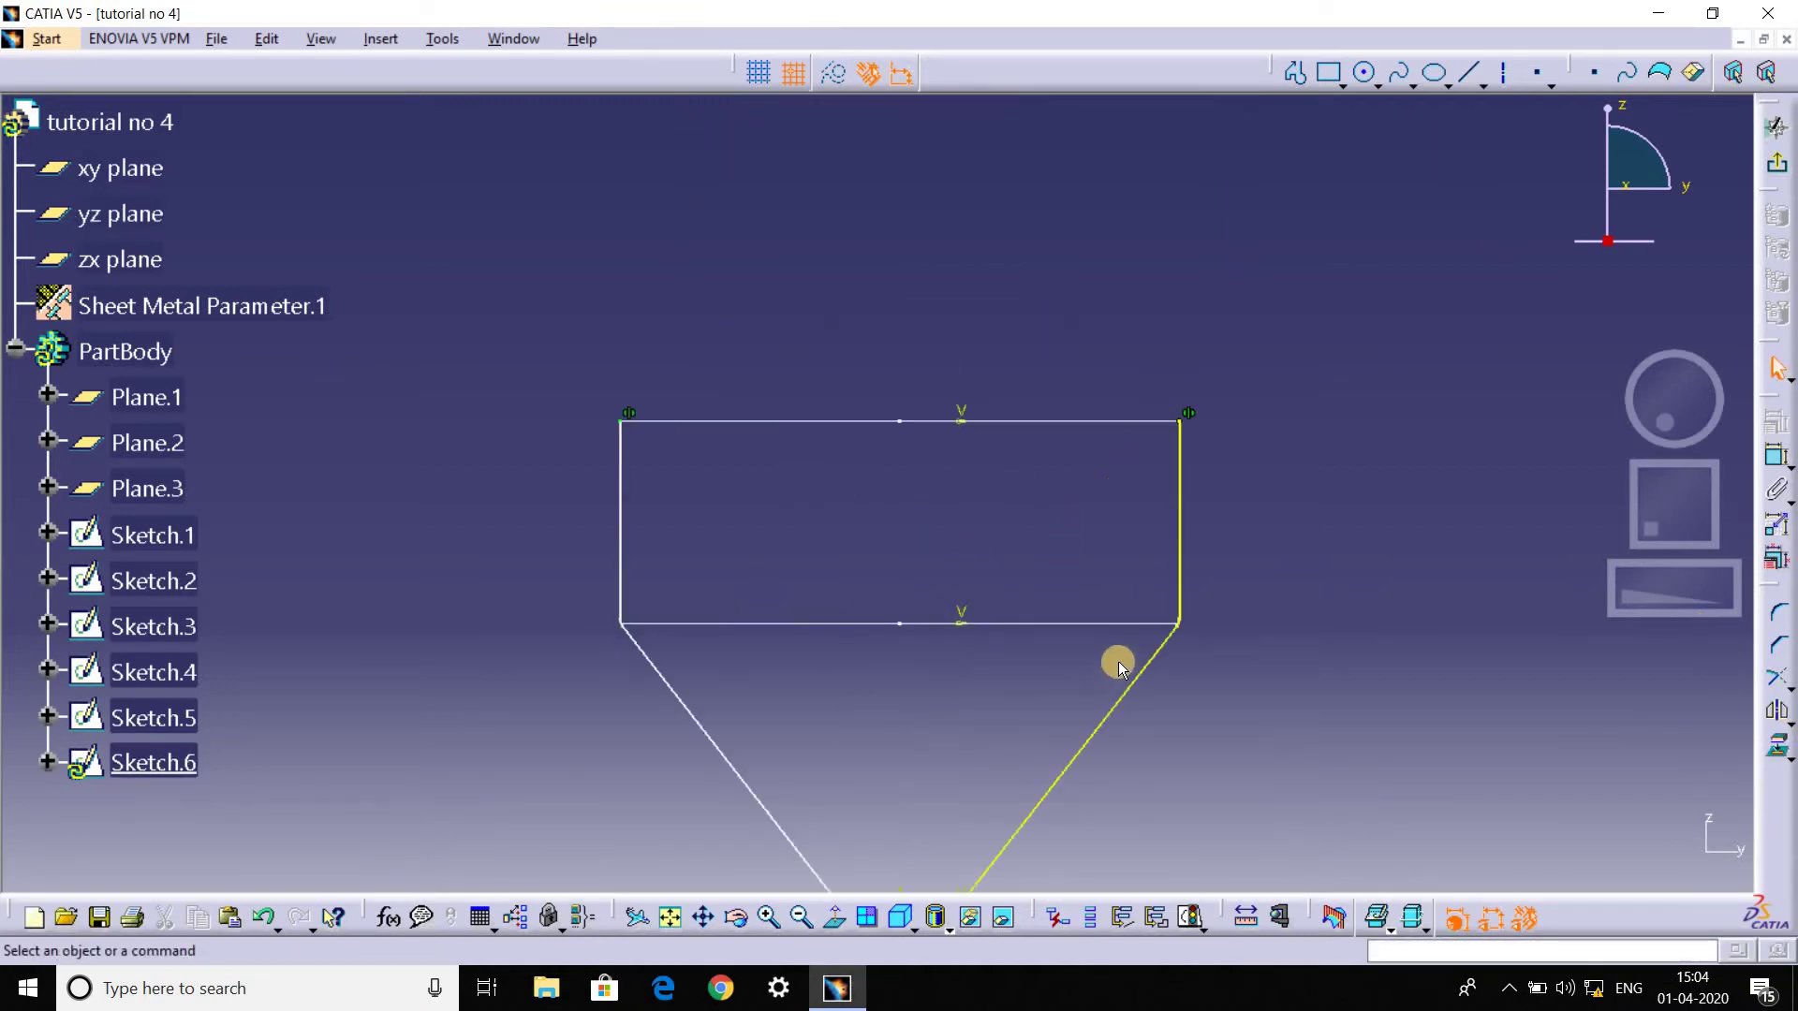
pyautogui.click(1184, 514)
pyautogui.click(1621, 167)
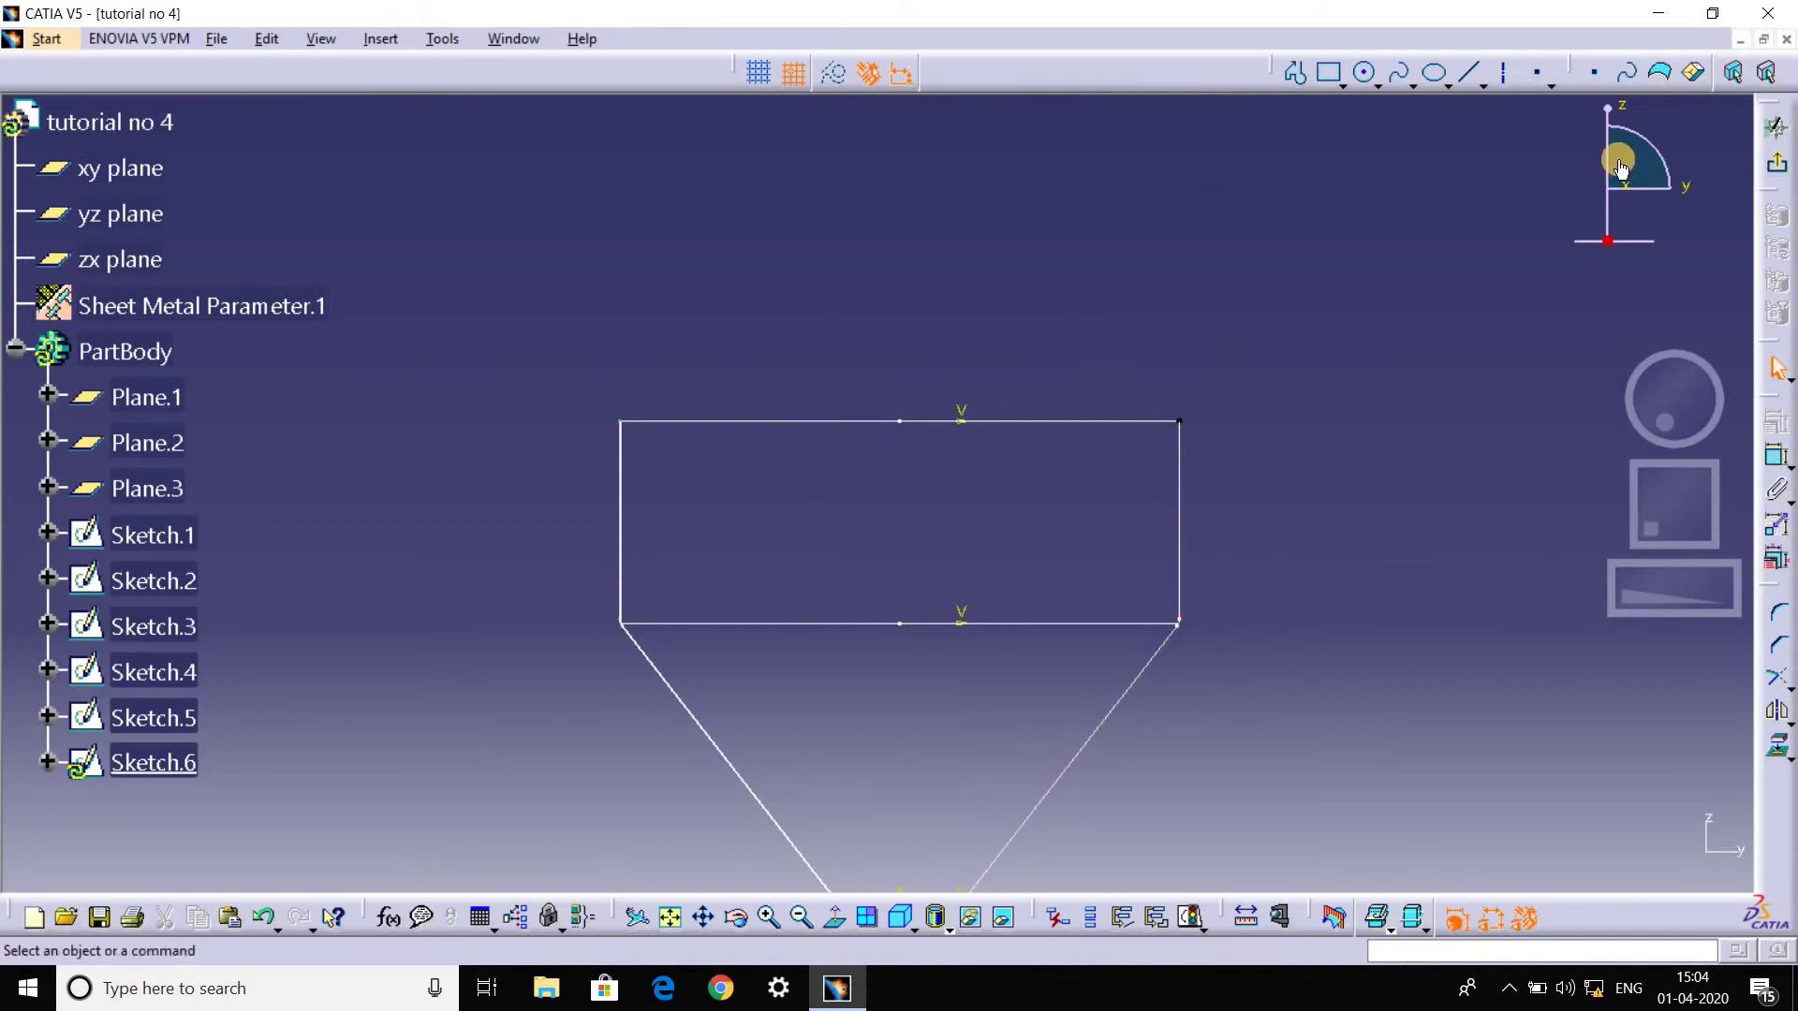
pyautogui.click(1776, 164)
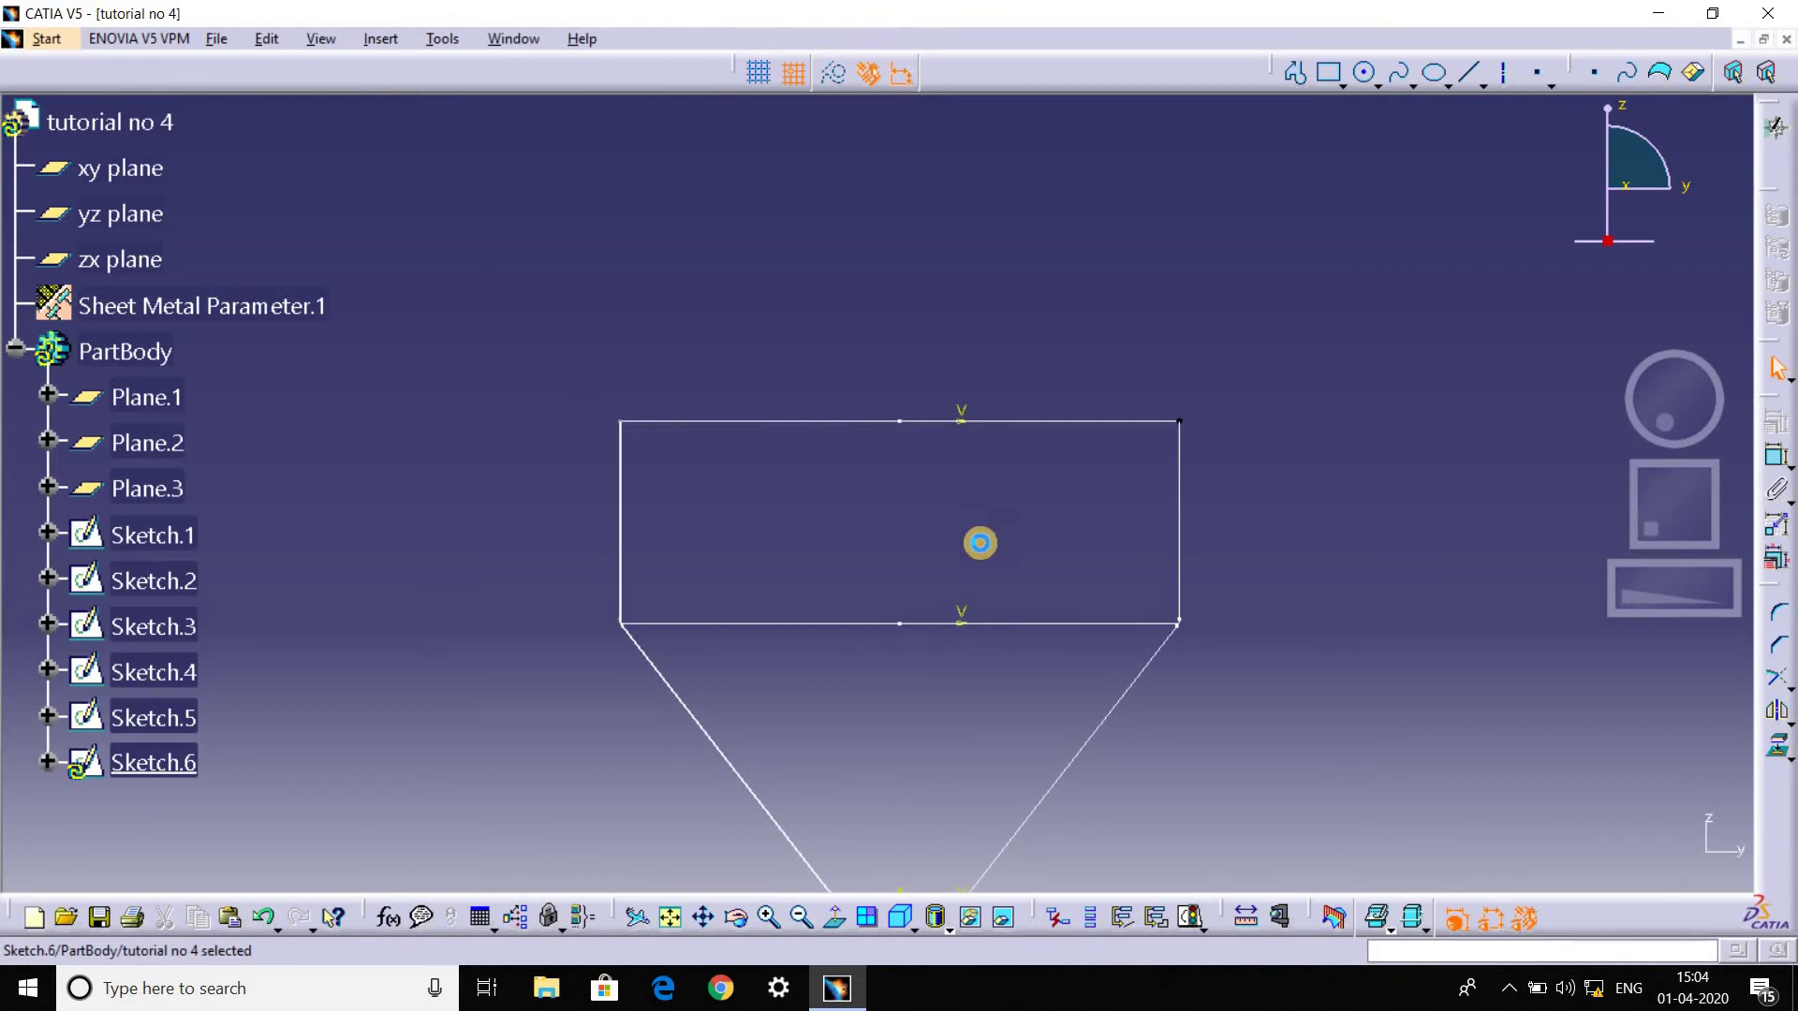
pyautogui.moveTo(974, 542)
pyautogui.mouseDown(button='middle')
pyautogui.moveTo(1087, 618)
pyautogui.moveTo(1409, 618)
pyautogui.mouseUp(button='middle')
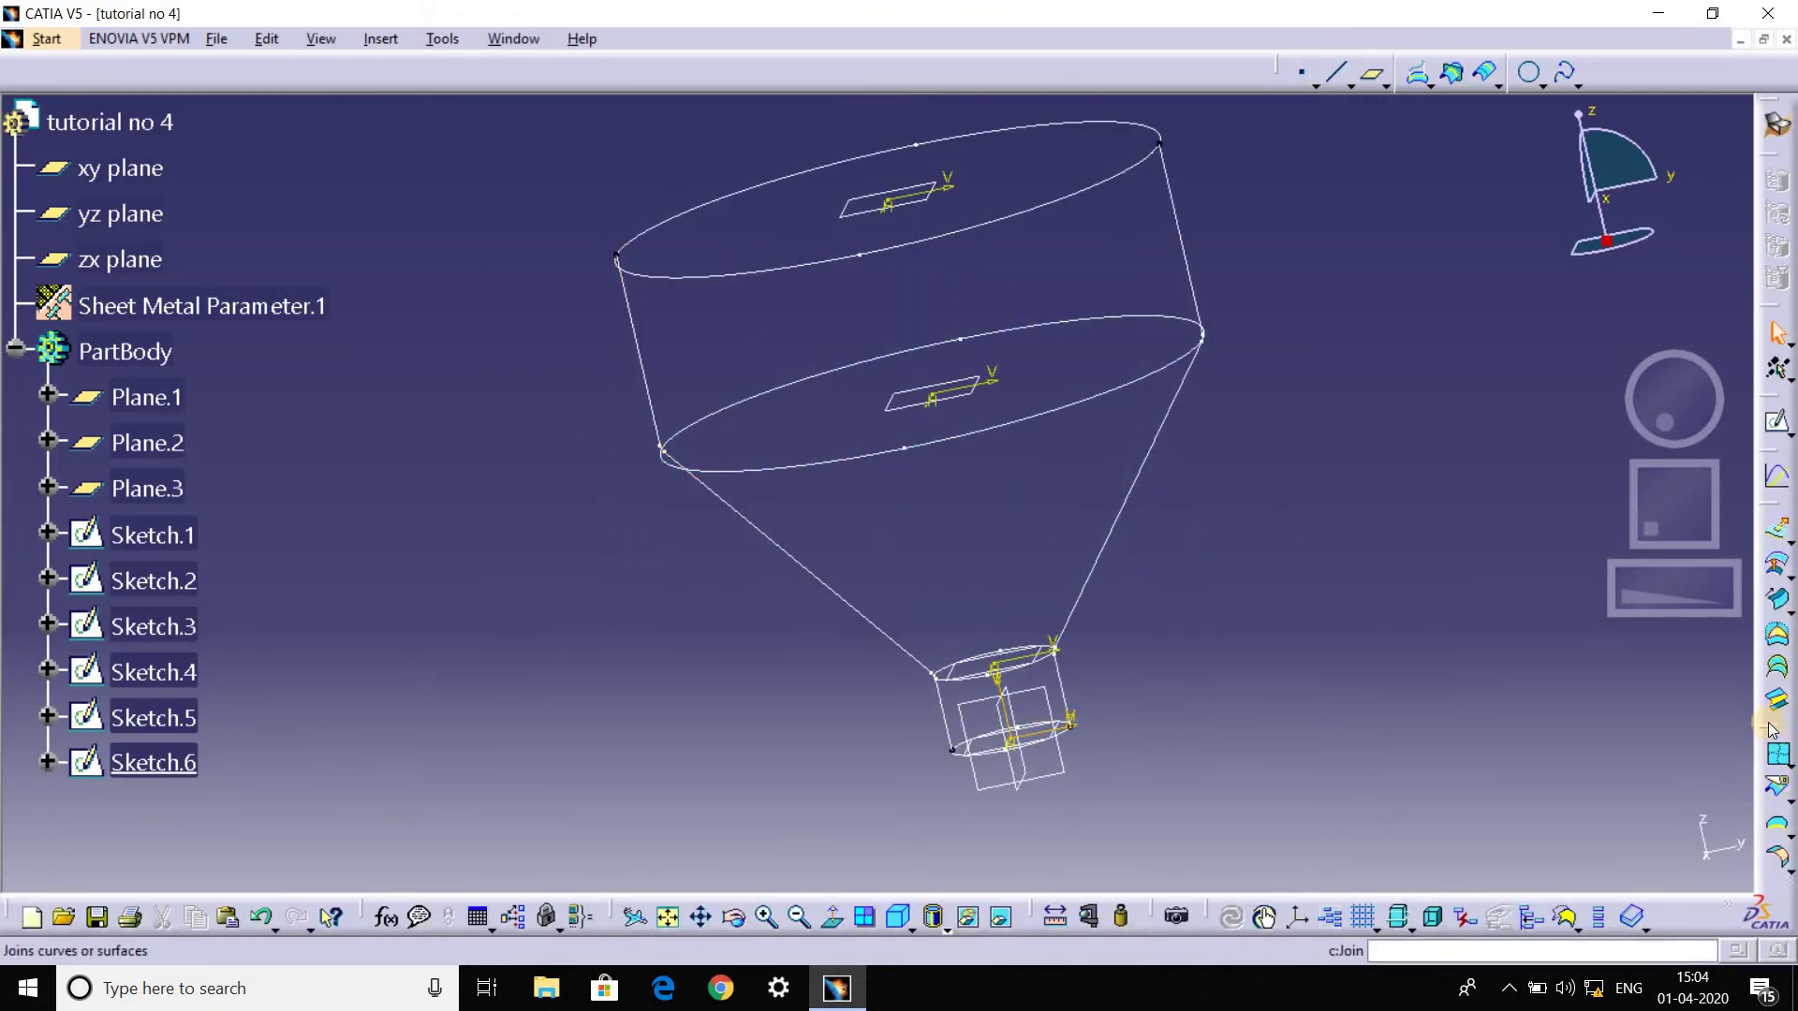
# Start a multi-sections surface through Sketch.1, Sketch.3, Sketch.4 and Sketch.5.
pyautogui.click(1777, 667)
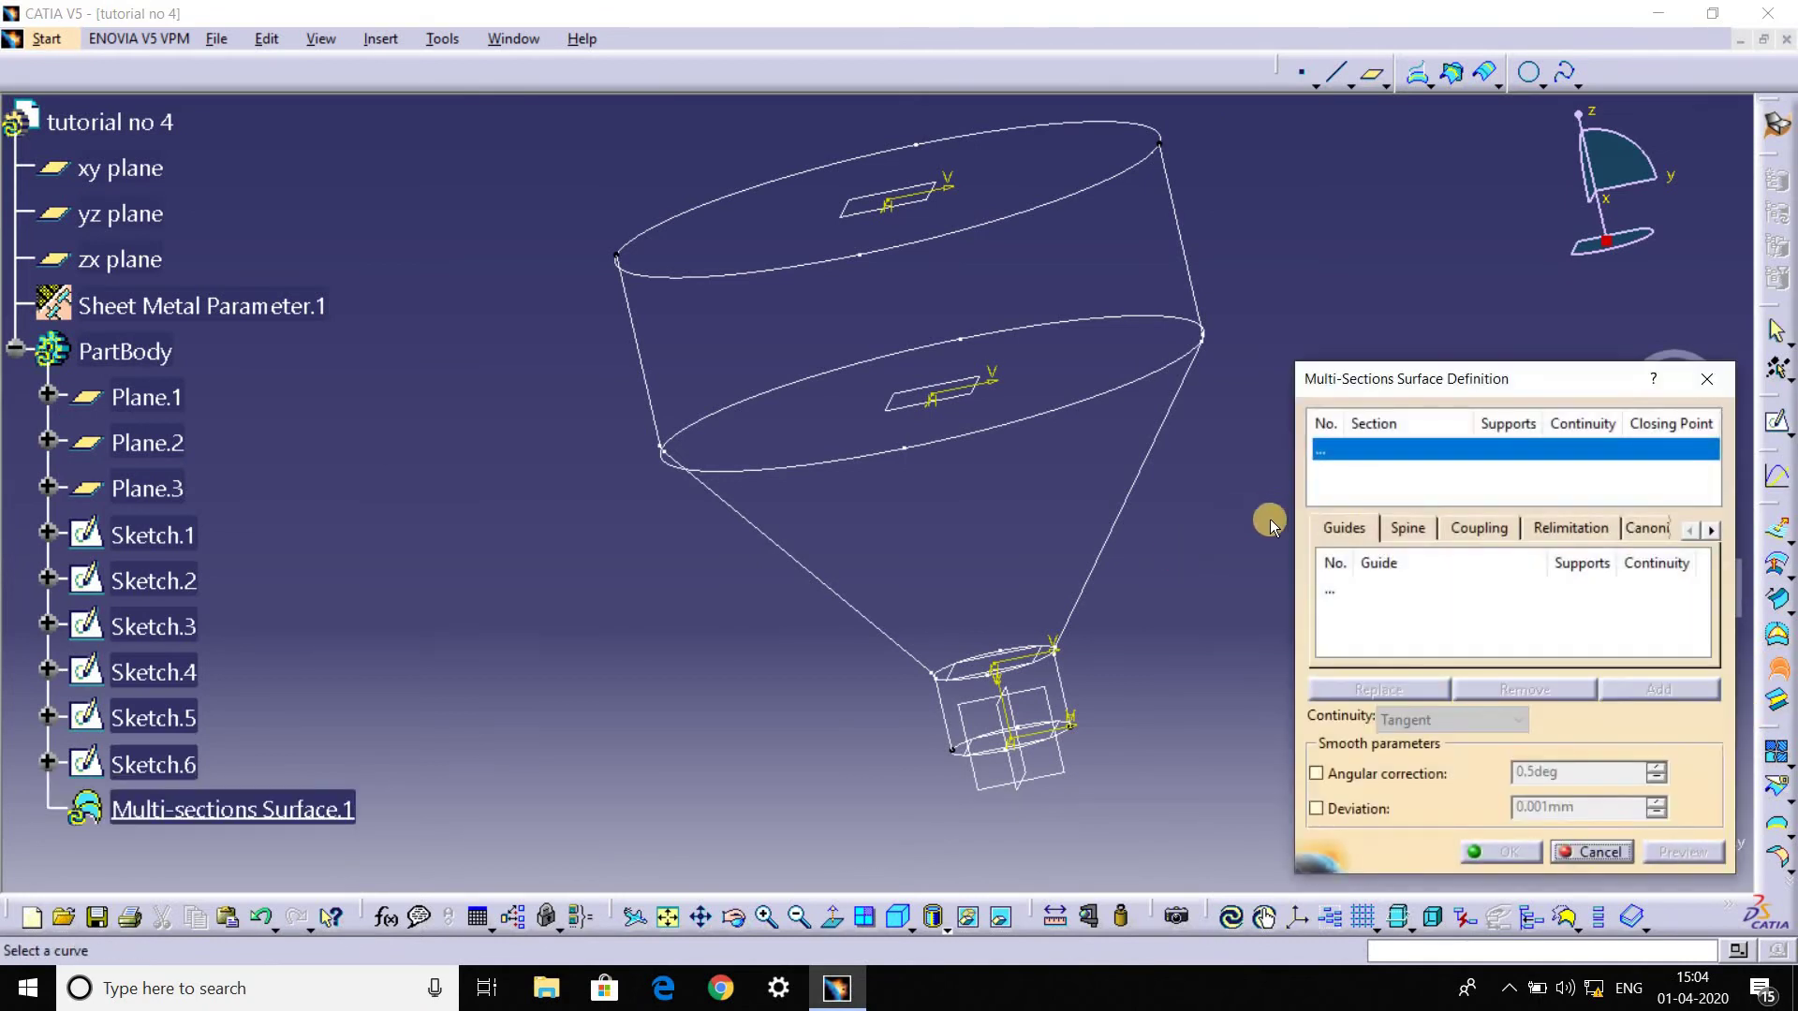
pyautogui.moveTo(945, 457)
pyautogui.mouseDown(button='middle')
pyautogui.moveTo(643, 315)
pyautogui.moveTo(581, 249)
pyautogui.moveTo(987, 353)
pyautogui.moveTo(891, 321)
pyautogui.mouseUp(button='middle')
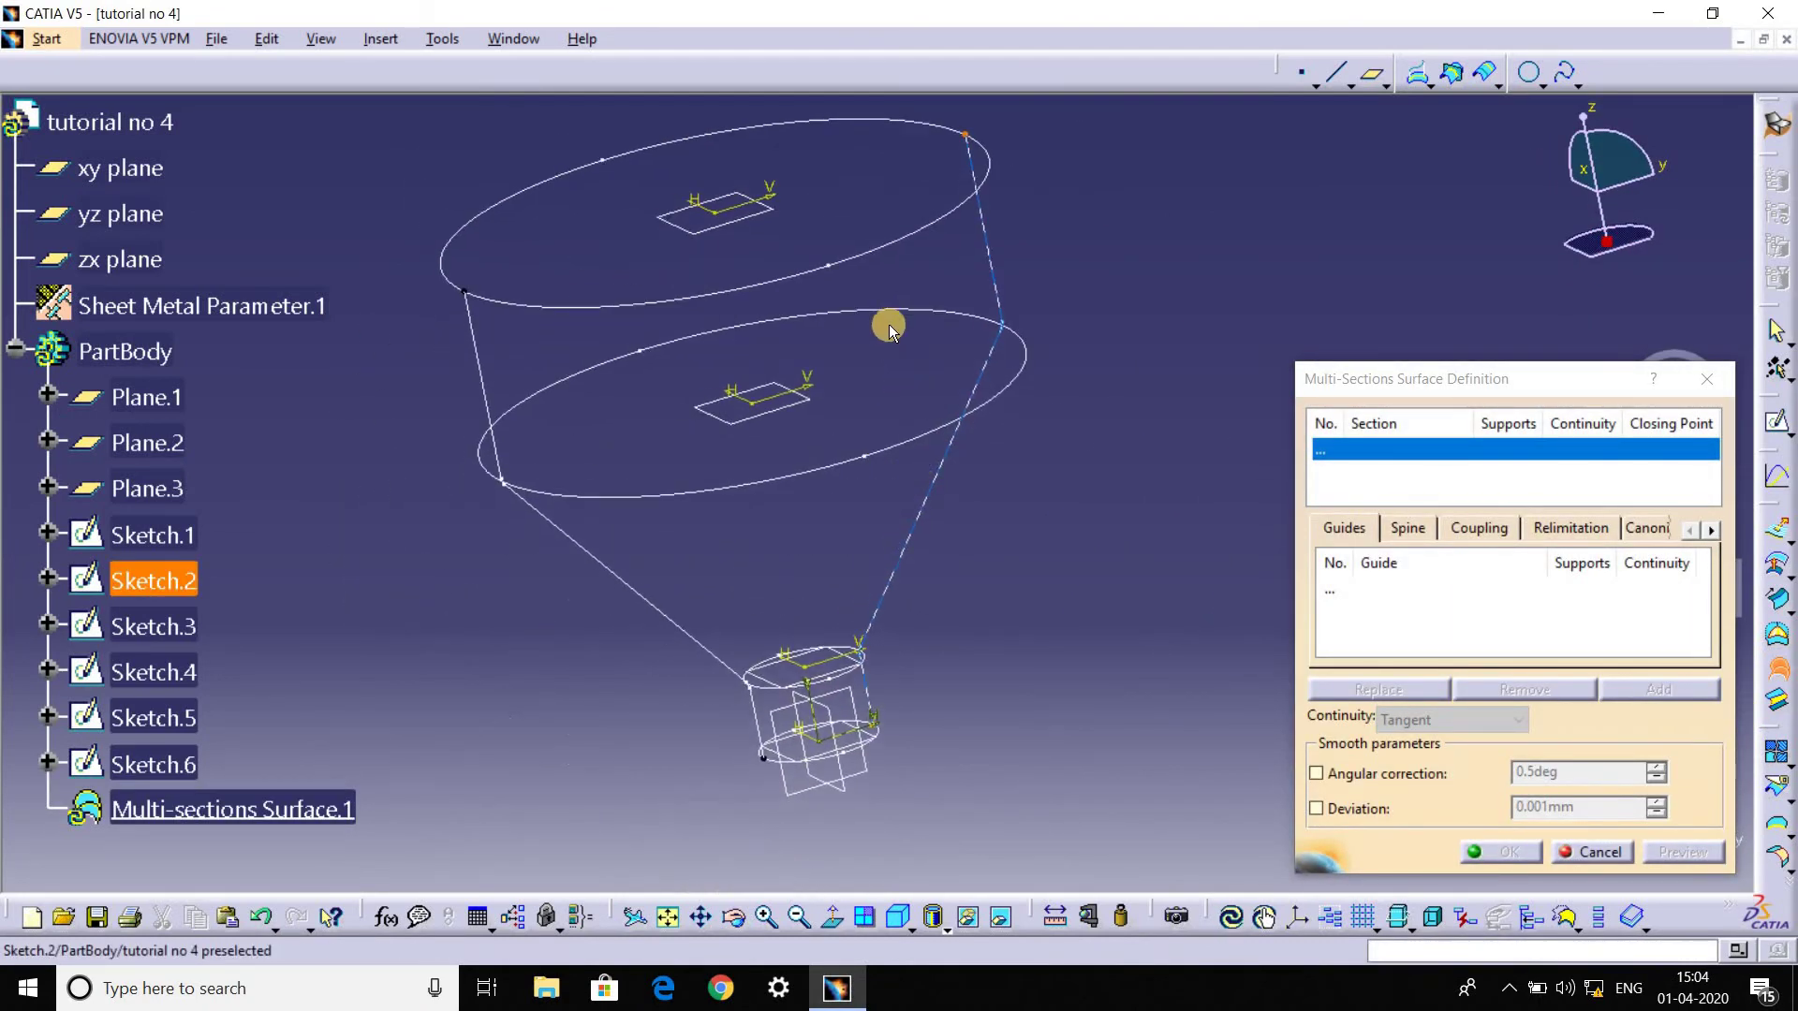
pyautogui.click(873, 260)
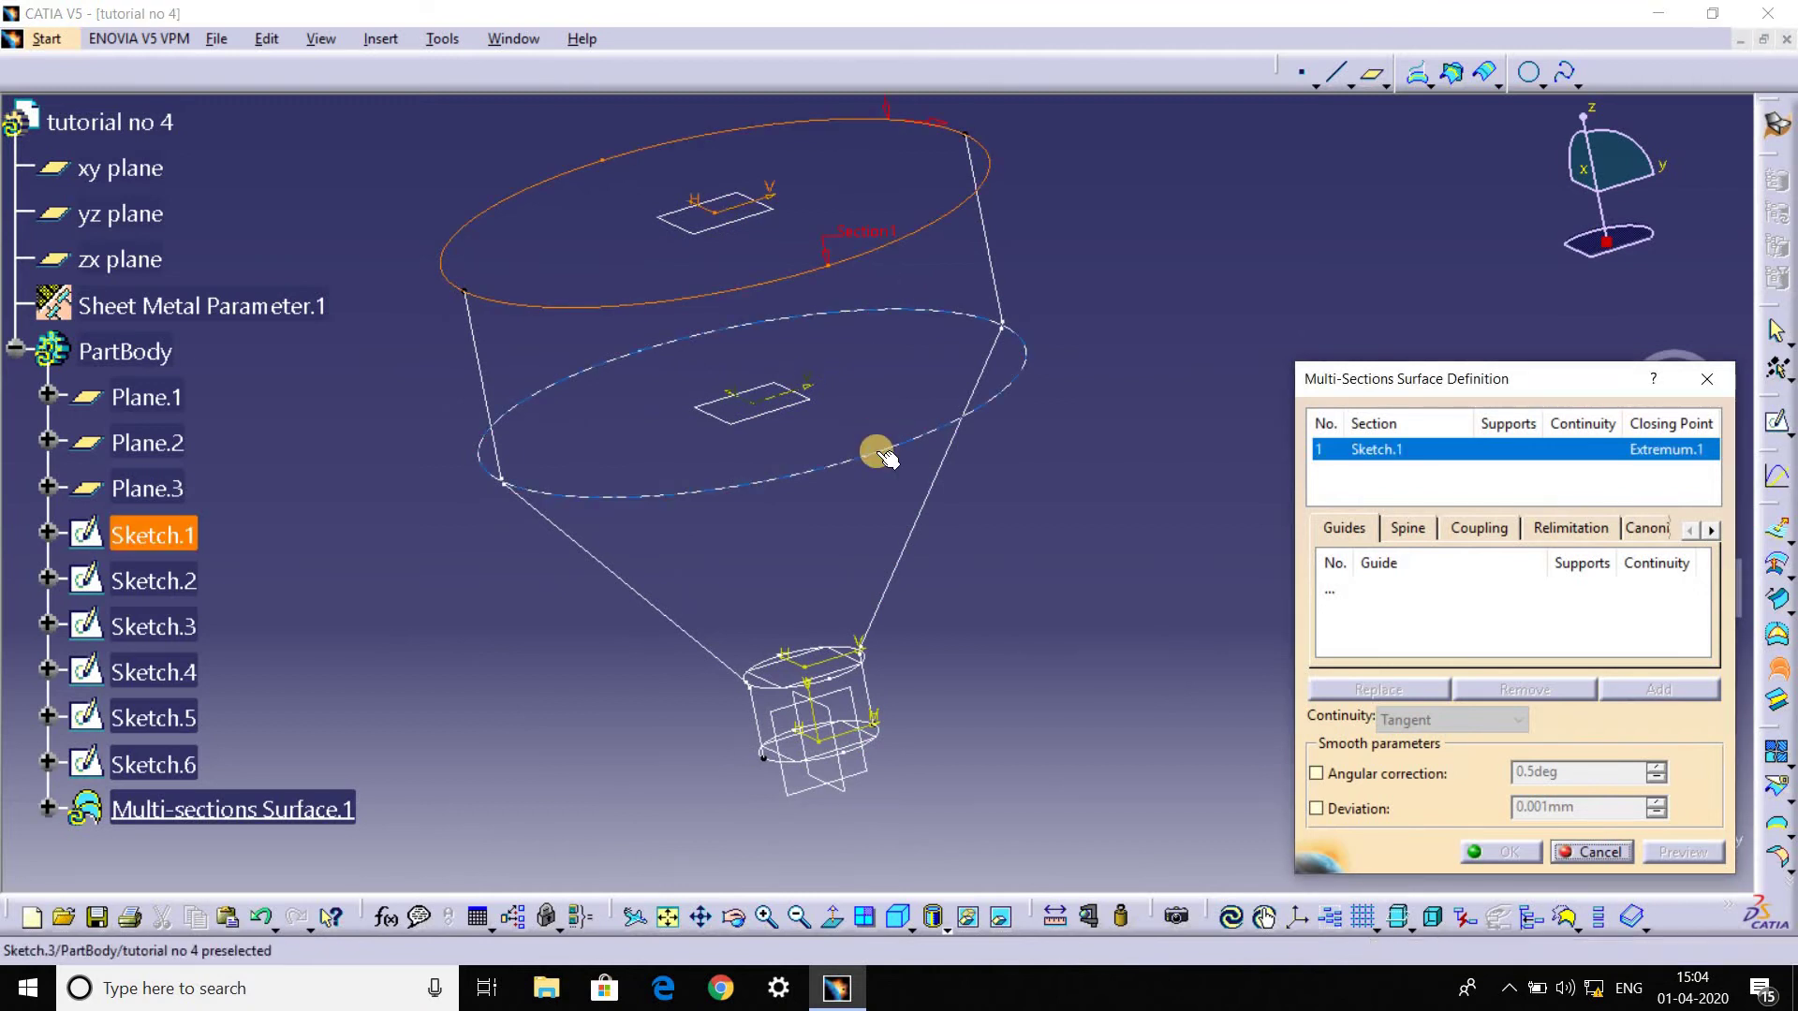
pyautogui.click(851, 582)
pyautogui.moveTo(843, 602)
pyautogui.mouseDown(button='middle')
pyautogui.moveTo(830, 112)
pyautogui.moveTo(807, 121)
pyautogui.mouseUp(button='middle')
pyautogui.click(807, 122)
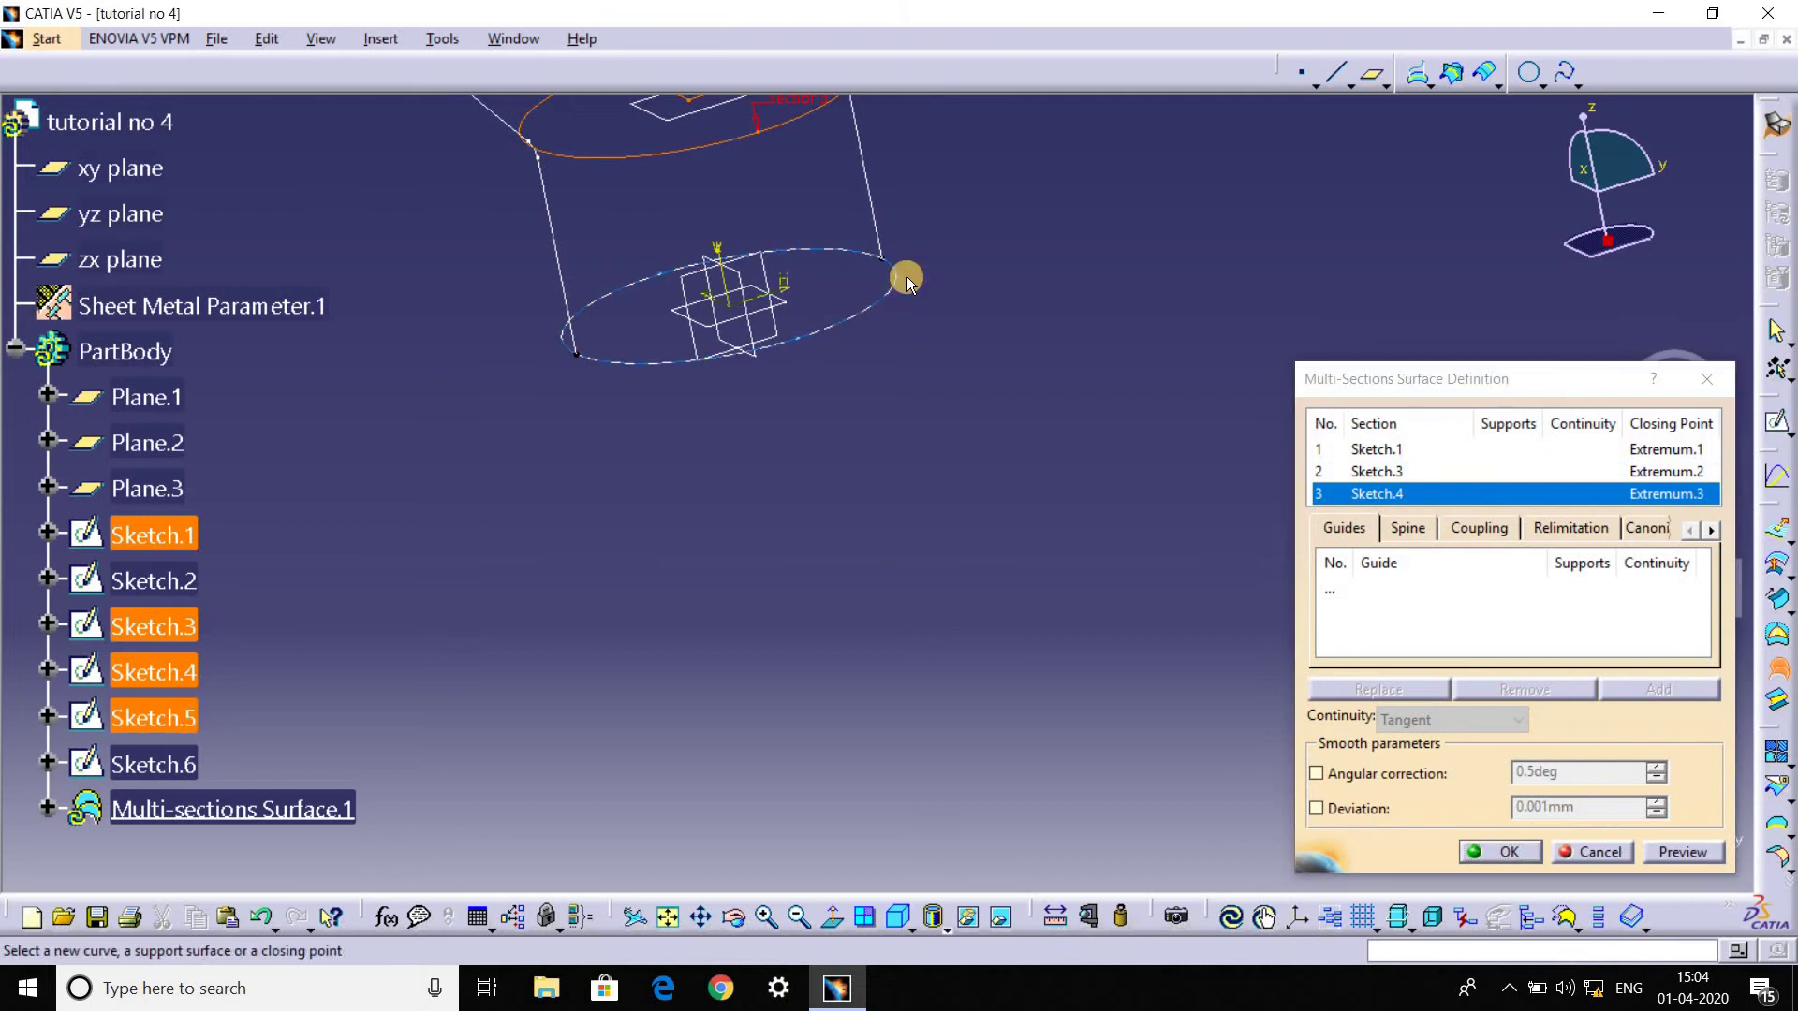
pyautogui.moveTo(971, 379); pyautogui.dragTo(915, 353, button='middle')
pyautogui.click(904, 344)
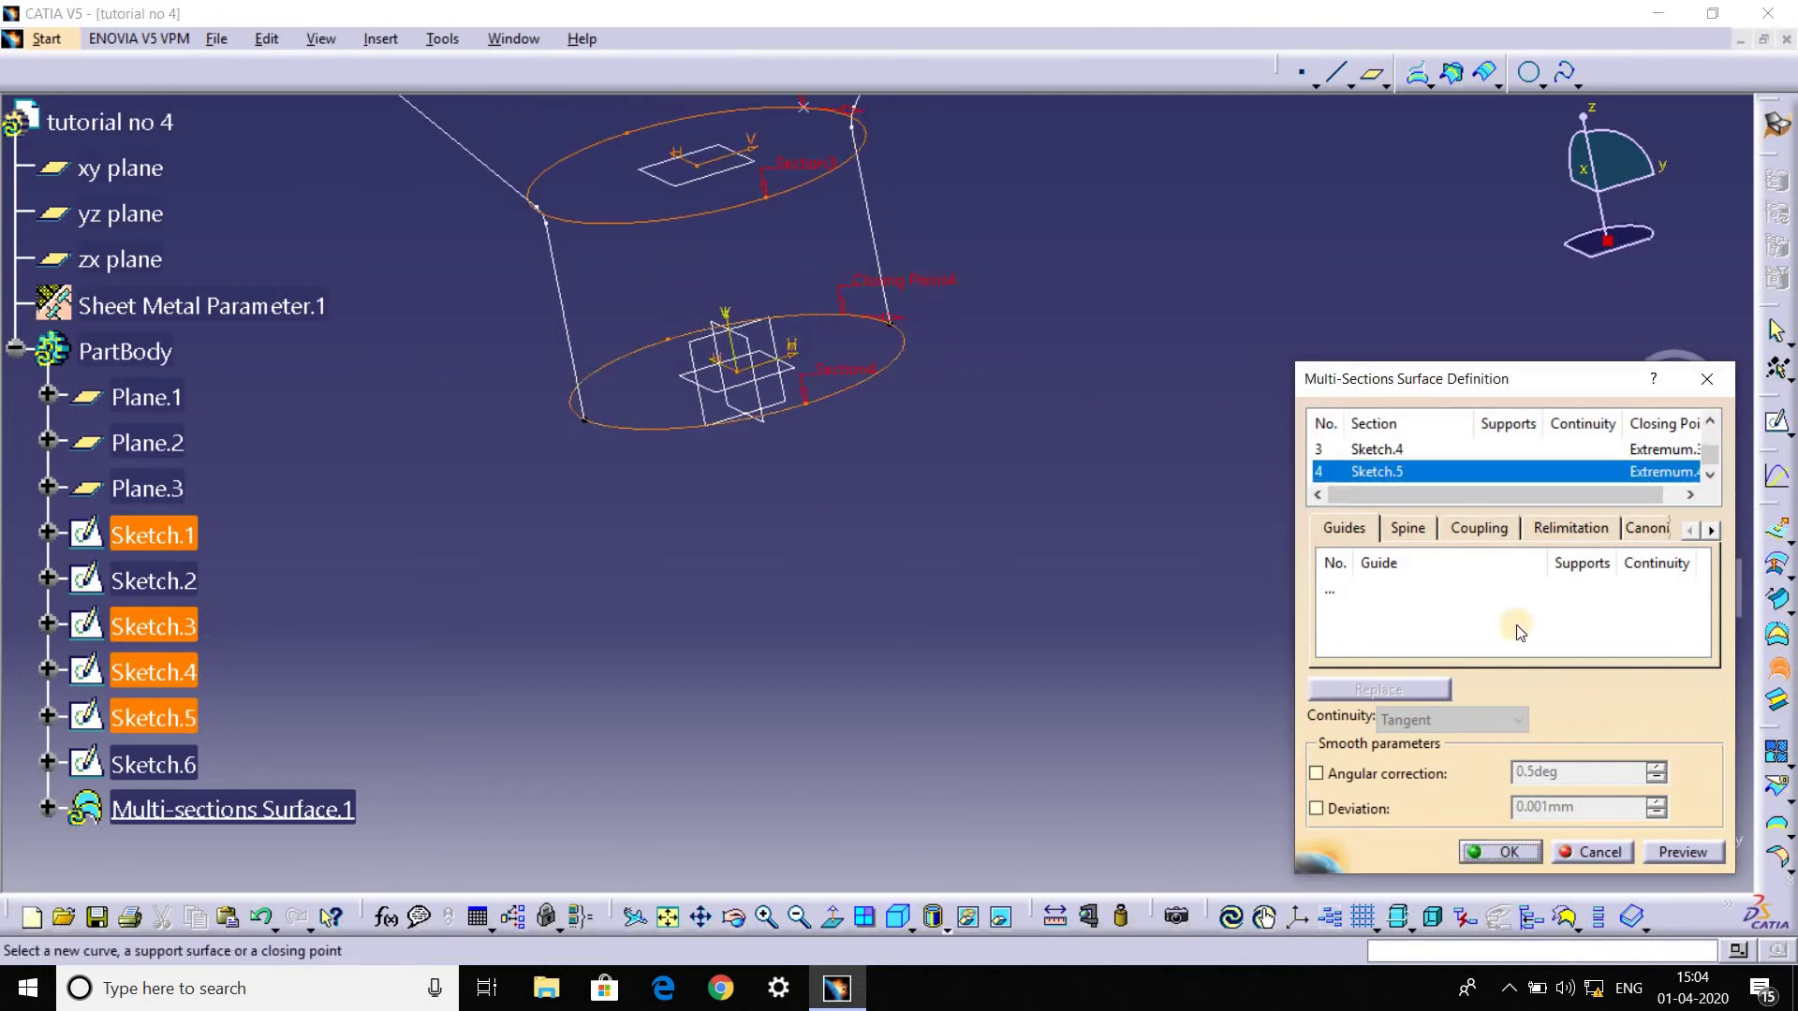
# Add Sketch.2 and Sketch.6 as guides and create the lofted surface.
pyautogui.click(1346, 589)
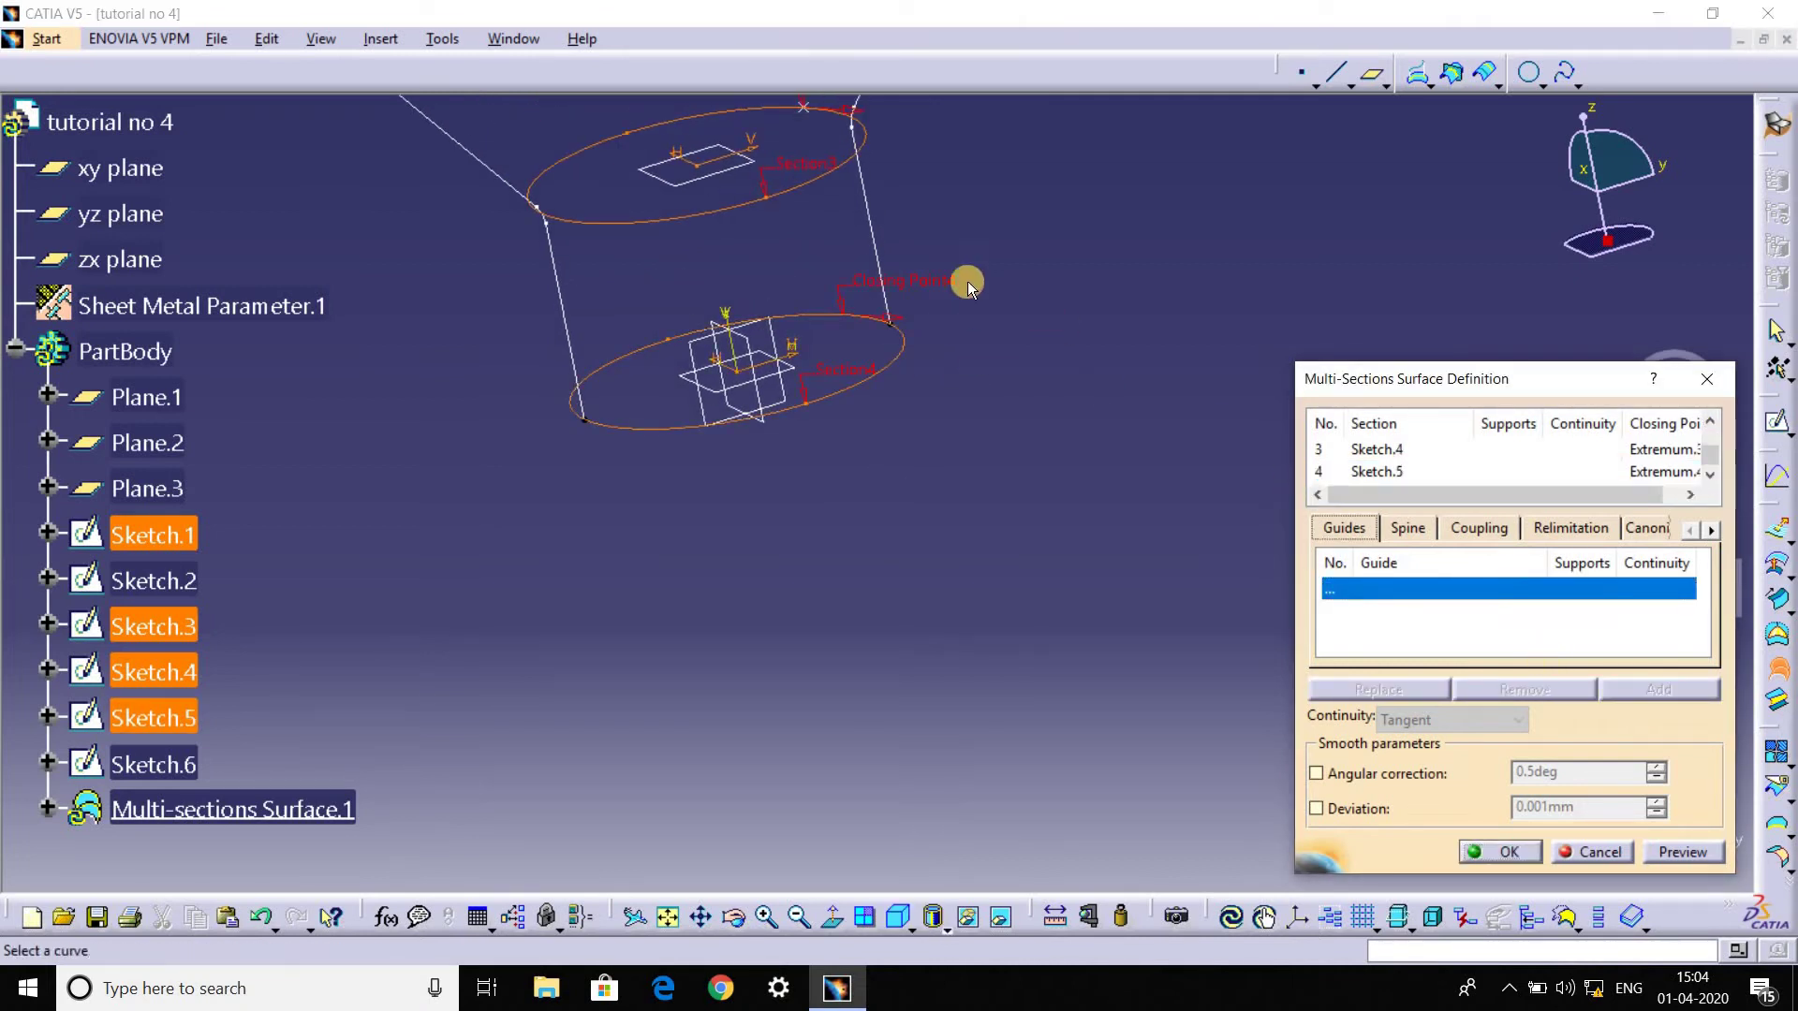
pyautogui.click(855, 223)
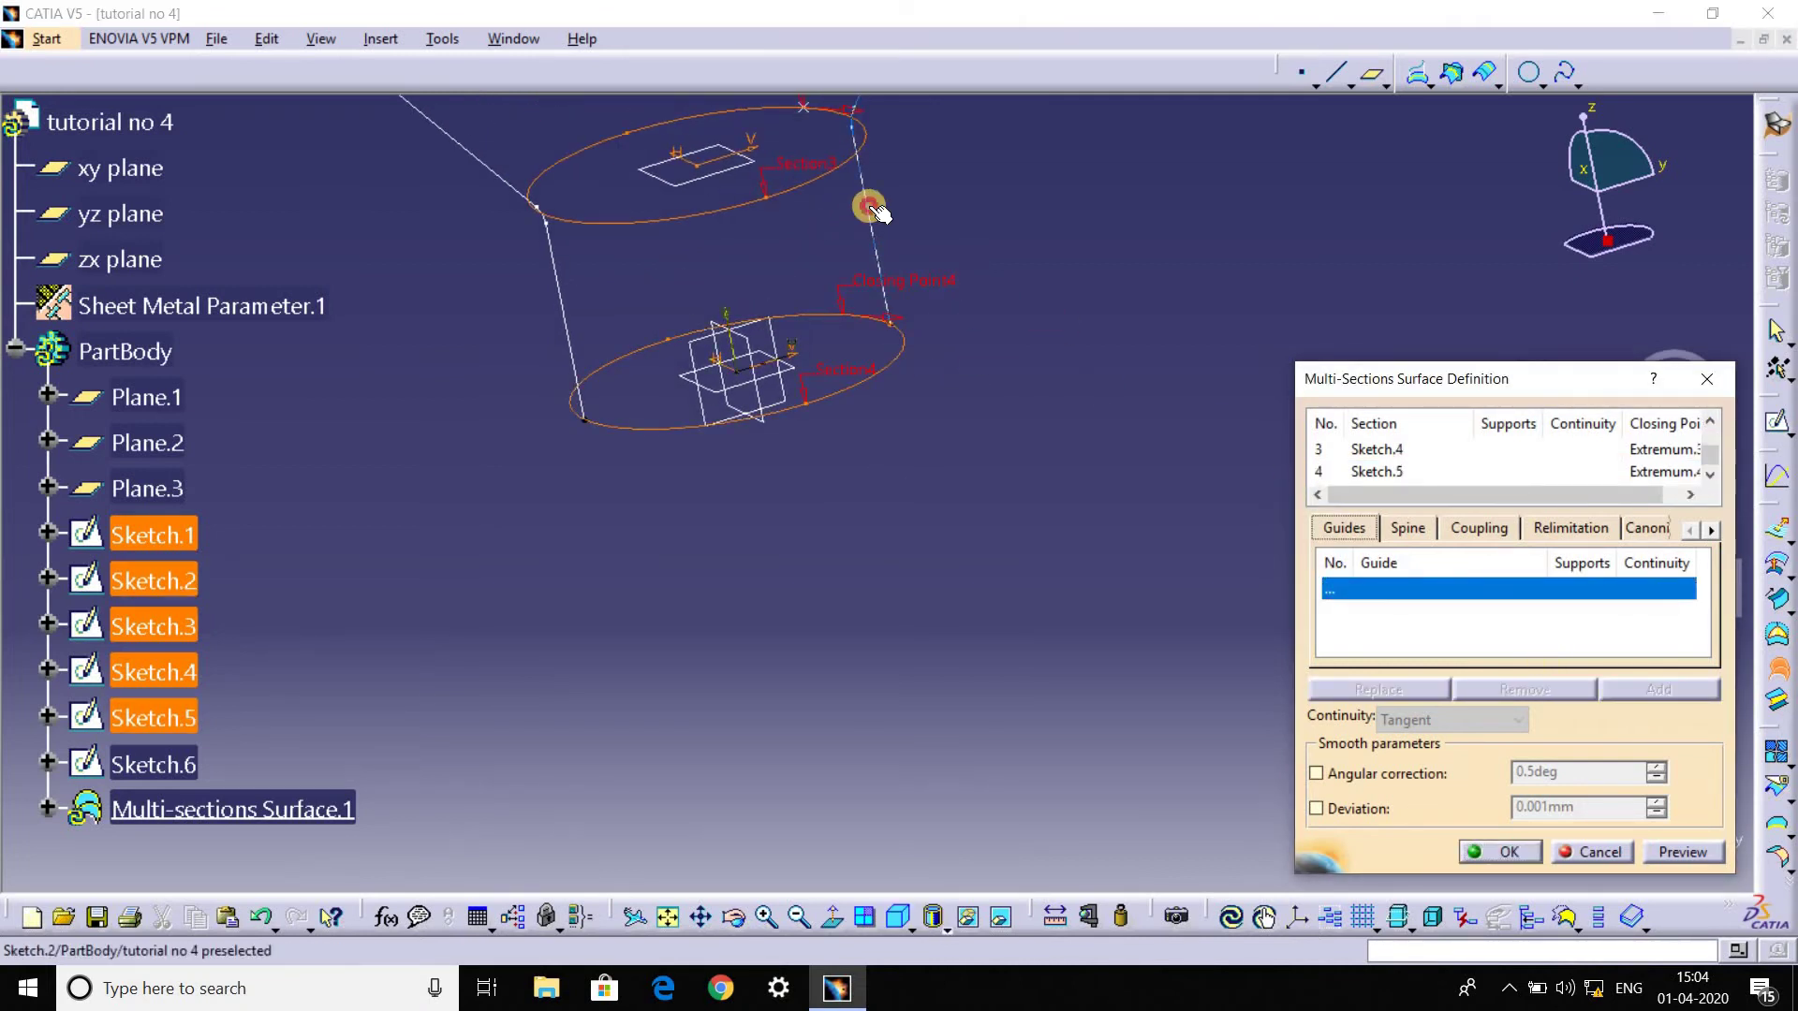
pyautogui.click(565, 294)
pyautogui.click(1509, 853)
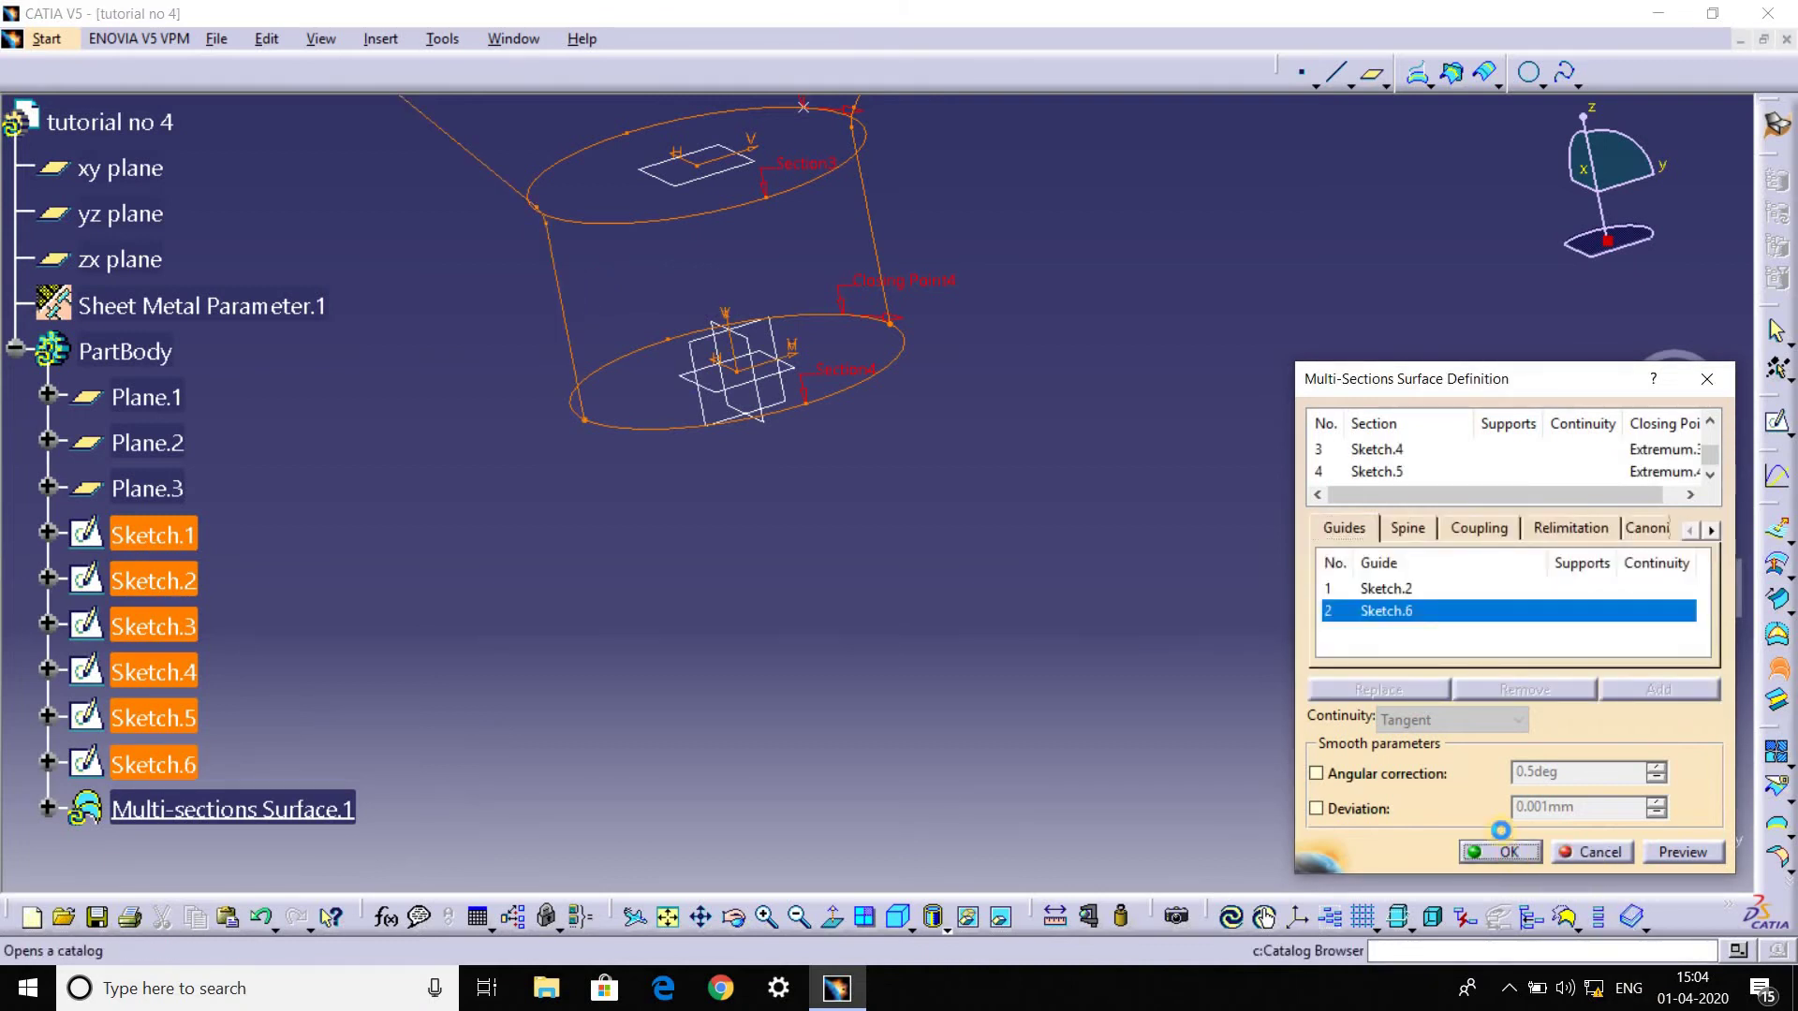
pyautogui.moveTo(1333, 983)
pyautogui.mouseDown(button='middle')
pyautogui.moveTo(1016, 298)
pyautogui.moveTo(1132, 654)
pyautogui.moveTo(1099, 502)
pyautogui.moveTo(904, 590)
pyautogui.moveTo(1019, 268)
pyautogui.moveTo(964, 318)
pyautogui.moveTo(837, 692)
pyautogui.mouseUp(button='middle')
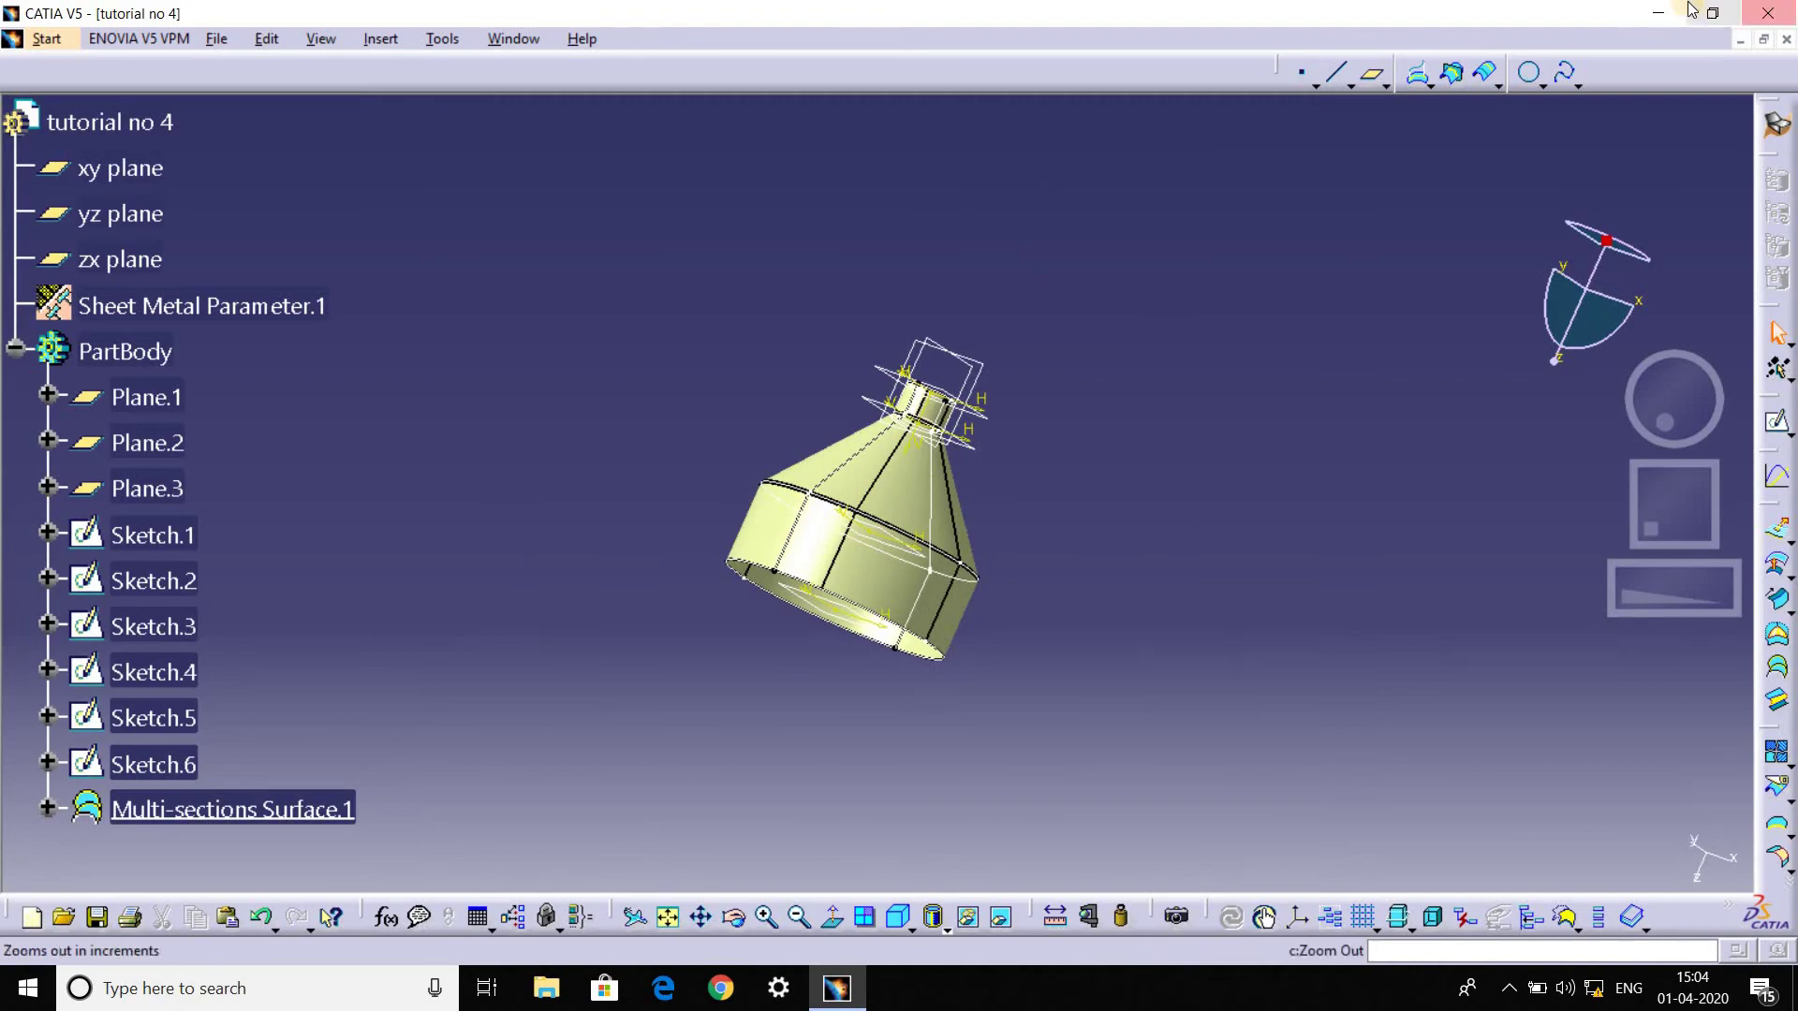
# Minimize the CATIA window to reveal the desktop.
pyautogui.click(1659, 13)
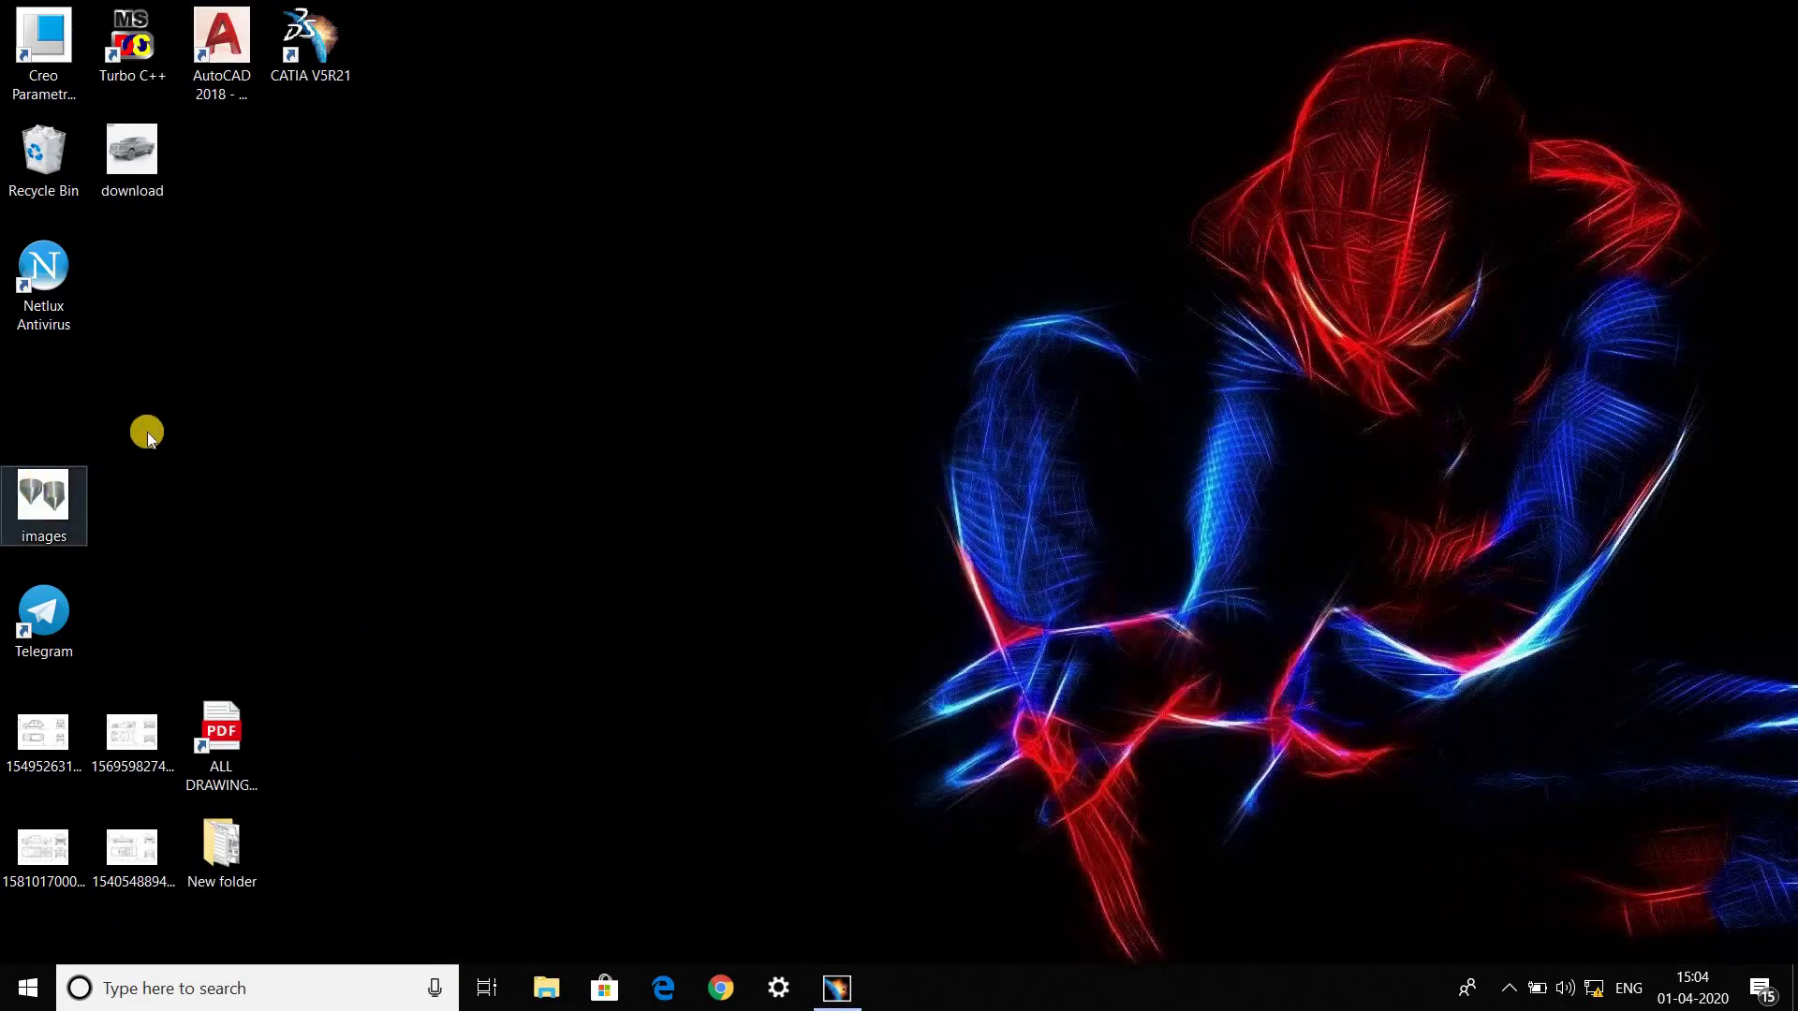
# View the images file in Paint enlarged to 300%, then return to CATIA.
pyautogui.click(17, 499)
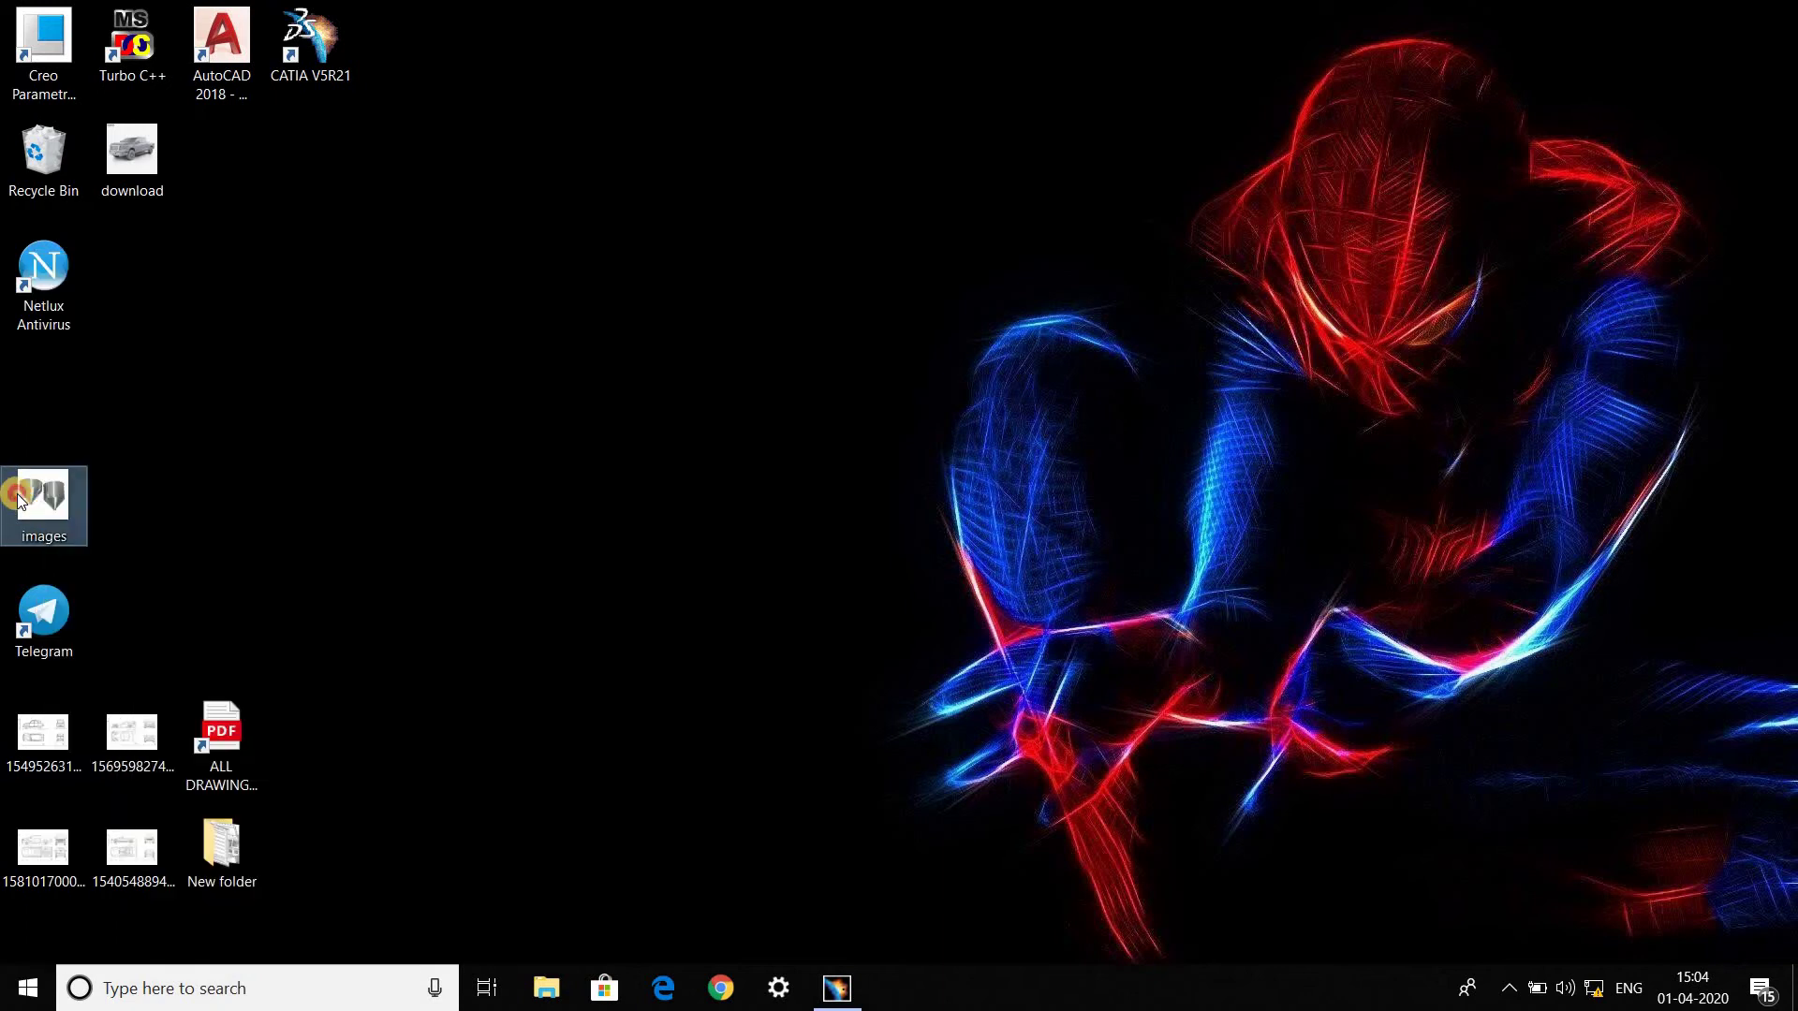
pyautogui.doubleClick(22, 500)
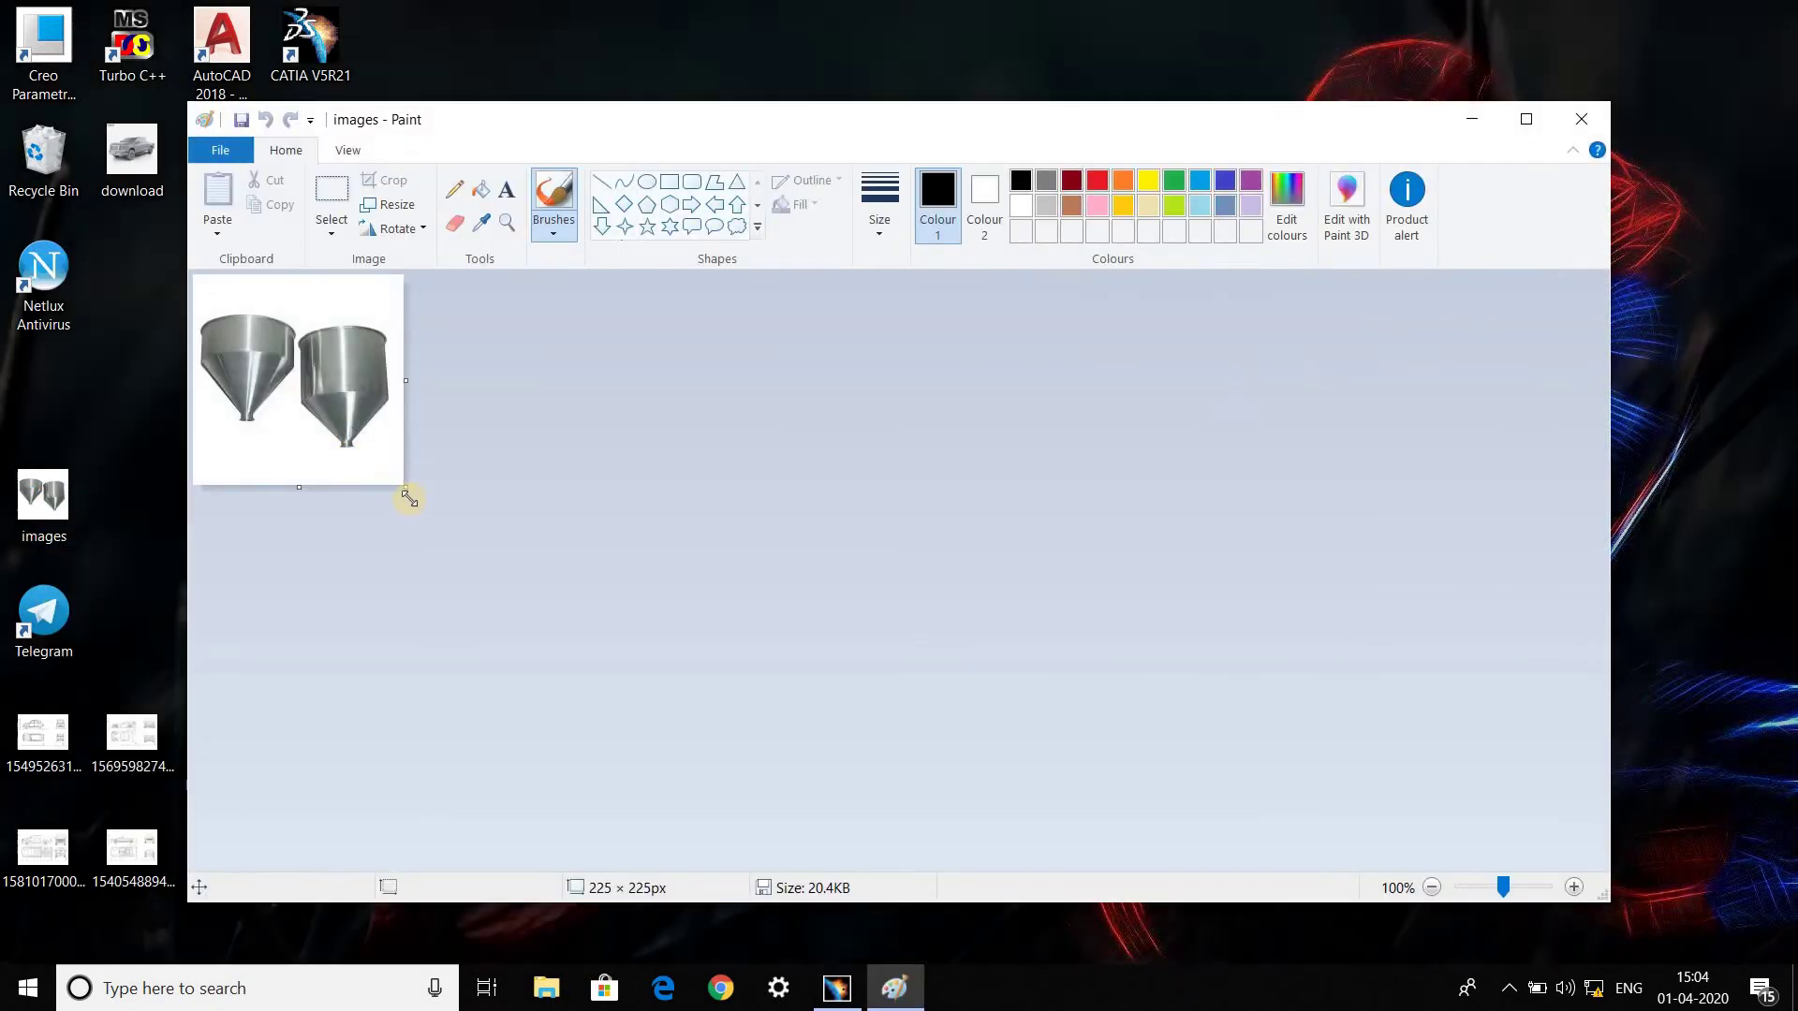
pyautogui.keyDown('ctrl'); pyautogui.scroll(2, 267, 378); pyautogui.keyUp('ctrl')
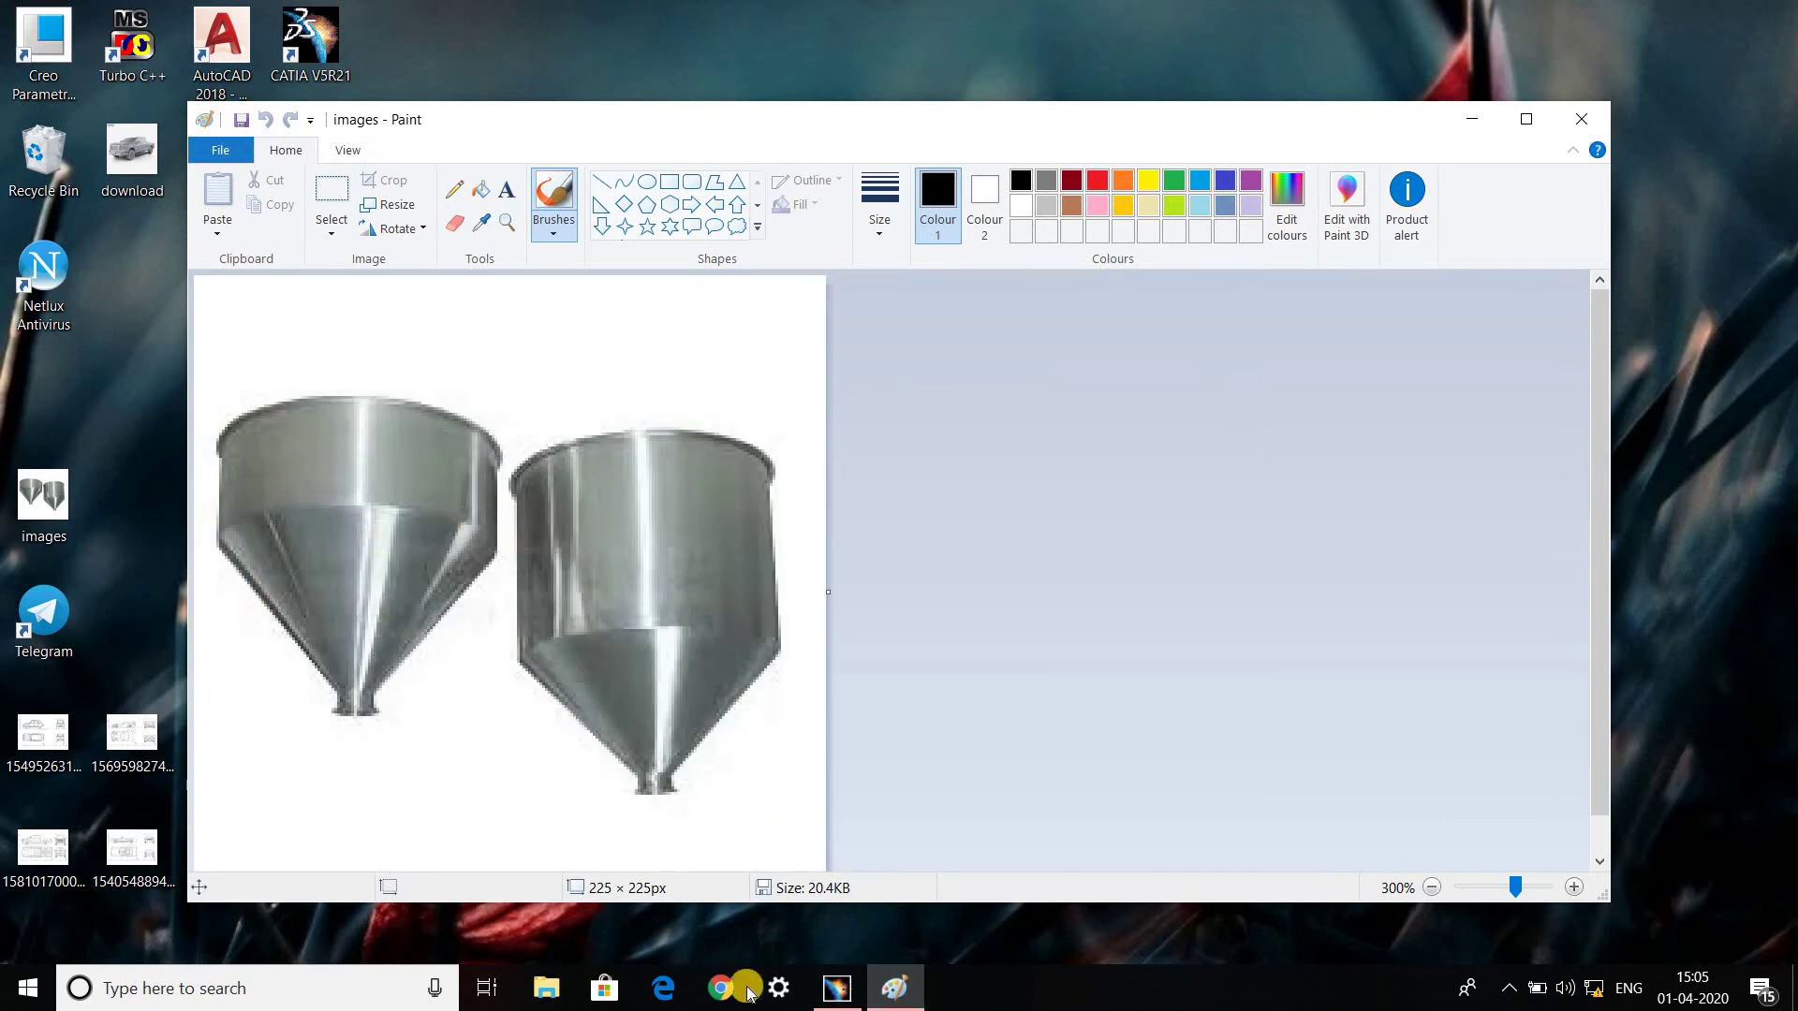
pyautogui.click(841, 990)
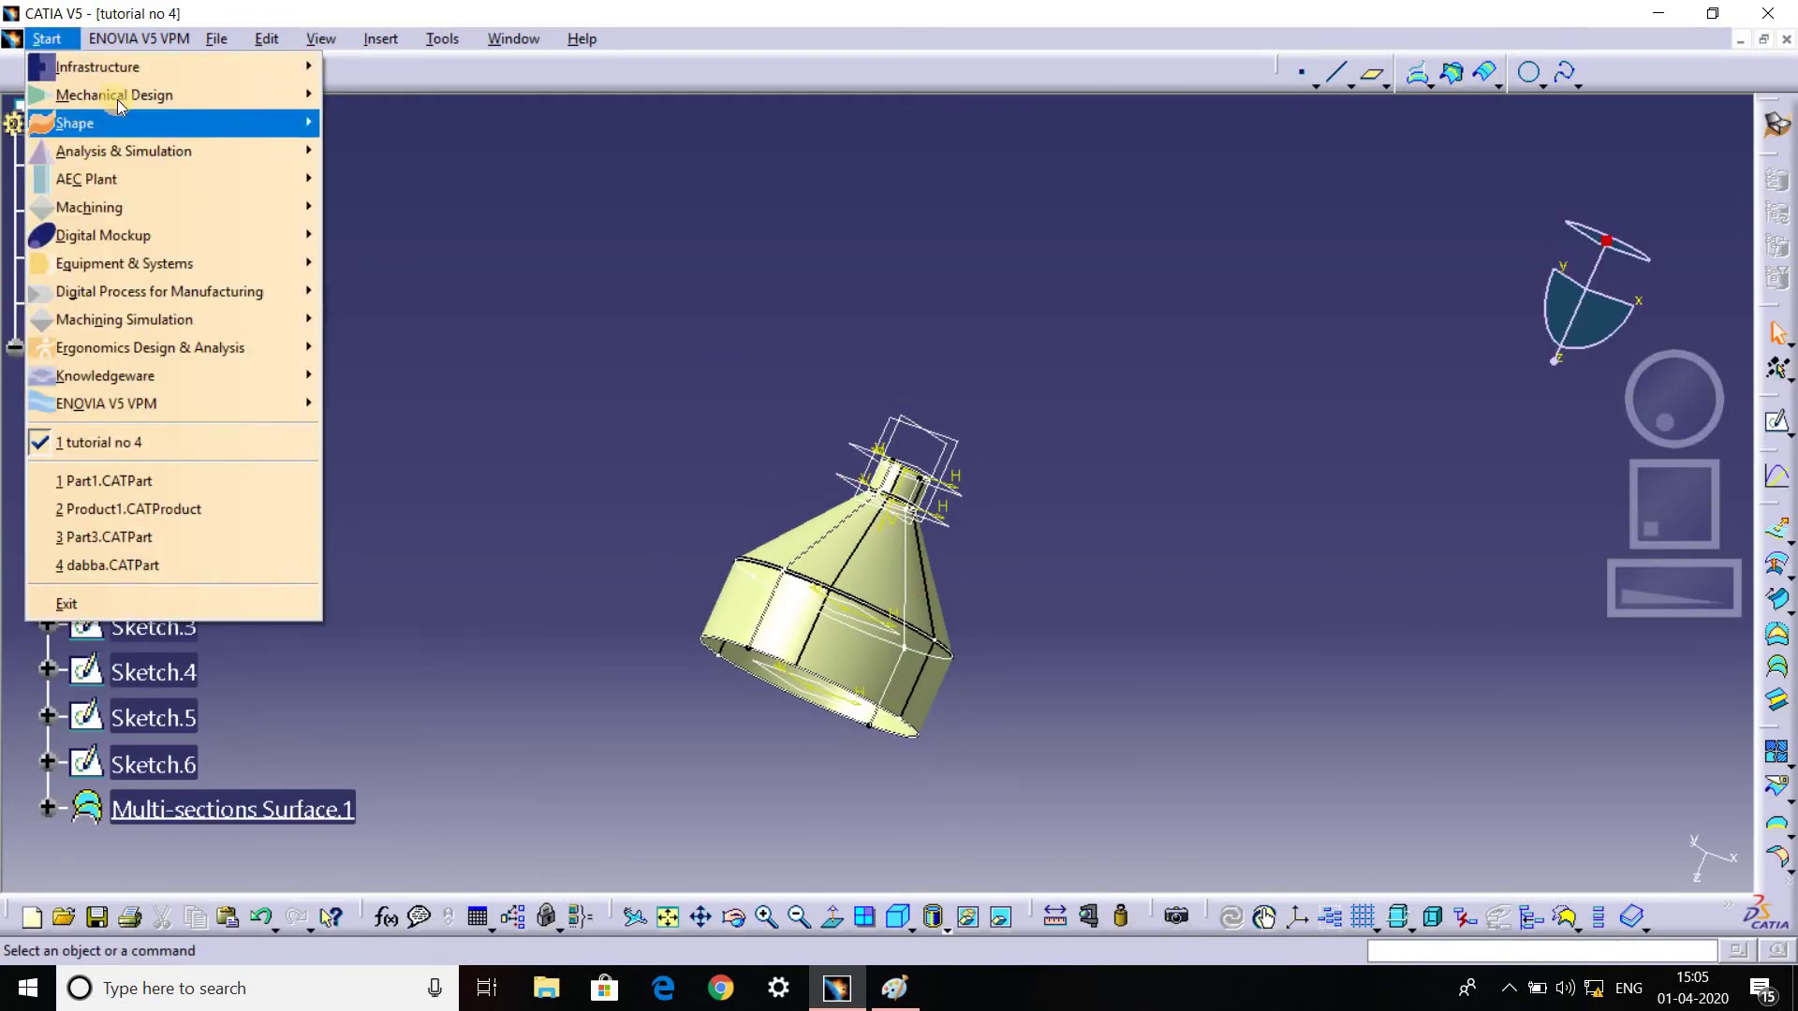
# Switch to Generative Sheetmetal Design and begin a Hopper feature.
pyautogui.click(440, 572)
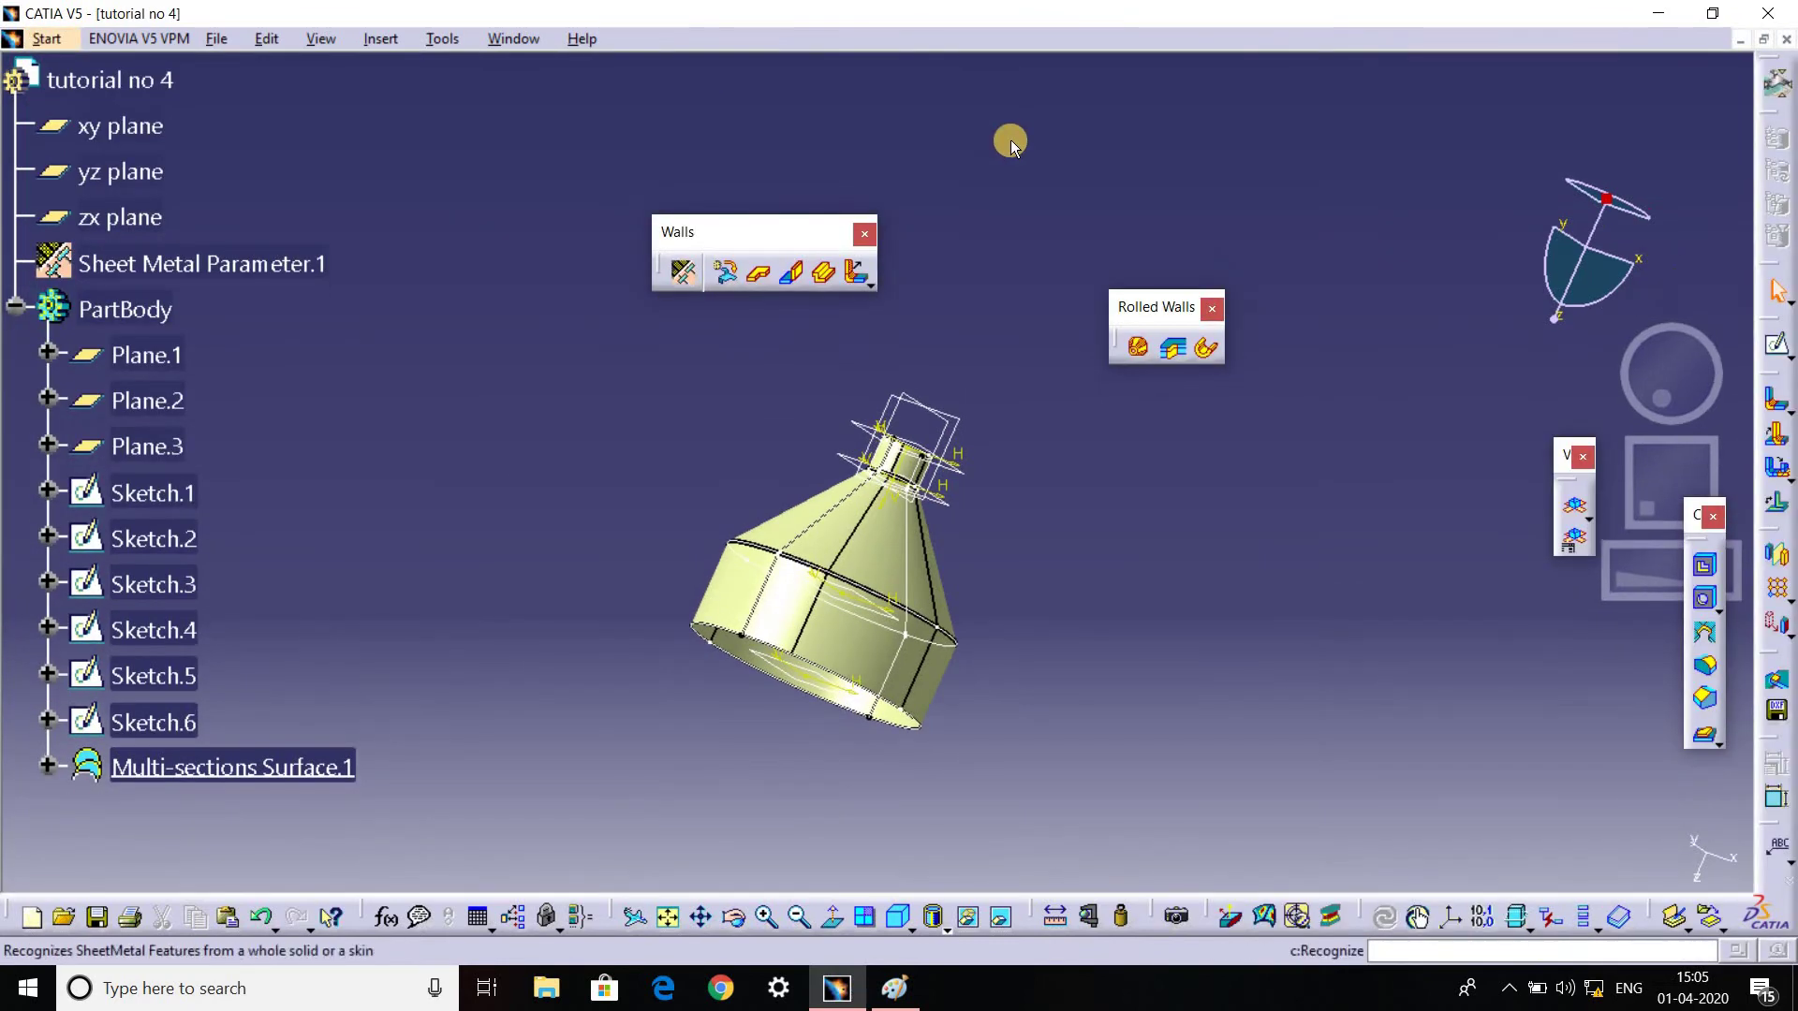
pyautogui.click(1138, 348)
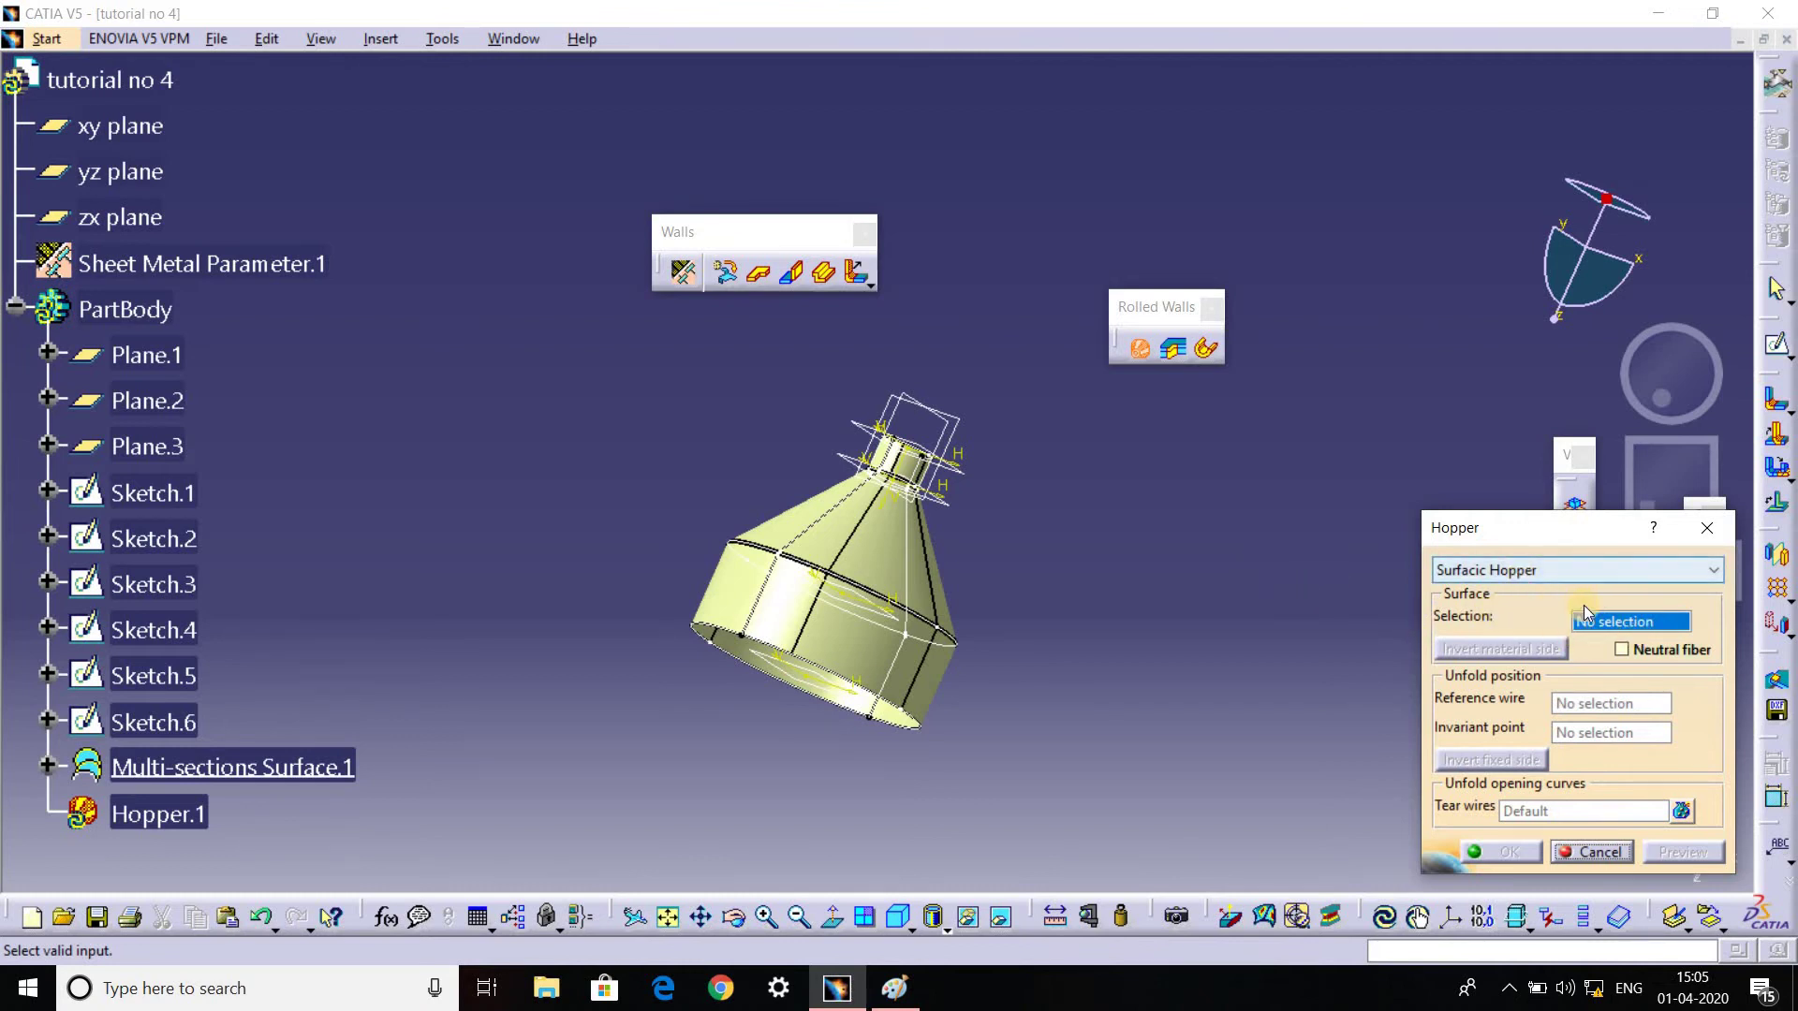
# Select Multi-sections Surface.1 as the hopper surface and Sketch.2 as reference wire.
pyautogui.moveTo(963, 522)
pyautogui.mouseDown(button='middle')
pyautogui.moveTo(1014, 487)
pyautogui.moveTo(1487, 580)
pyautogui.mouseUp(button='middle')
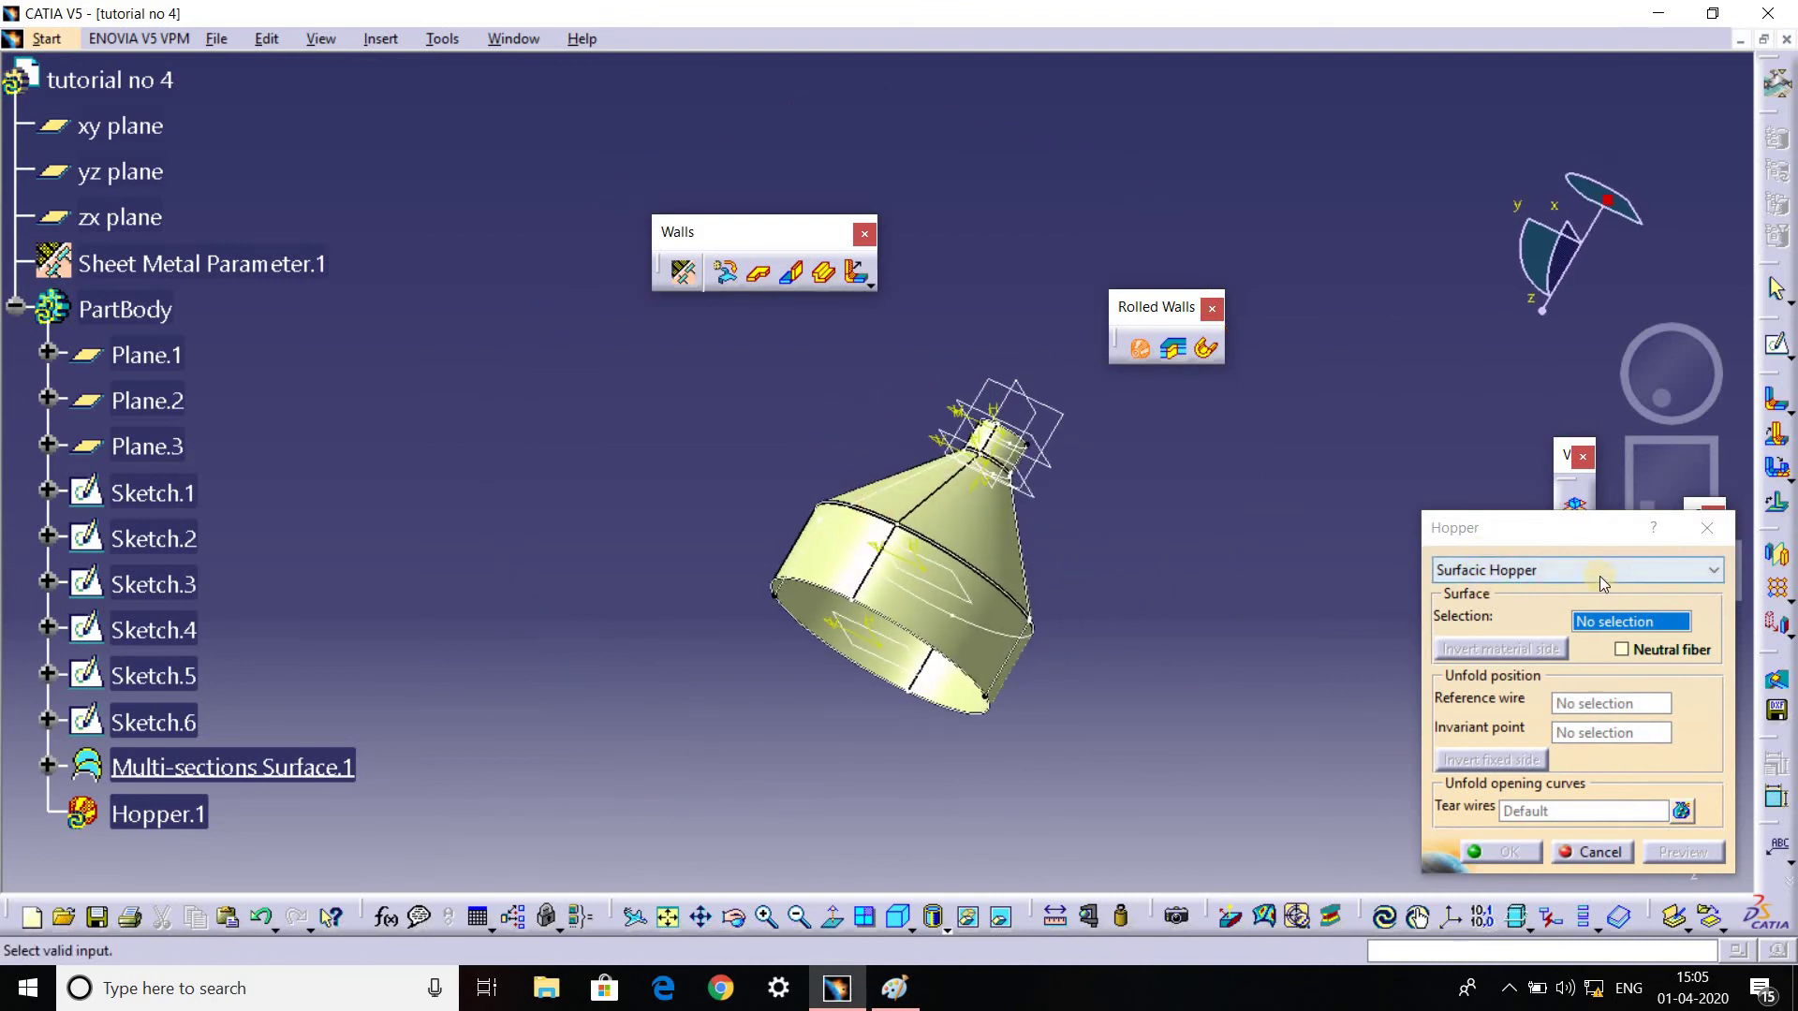
pyautogui.click(969, 547)
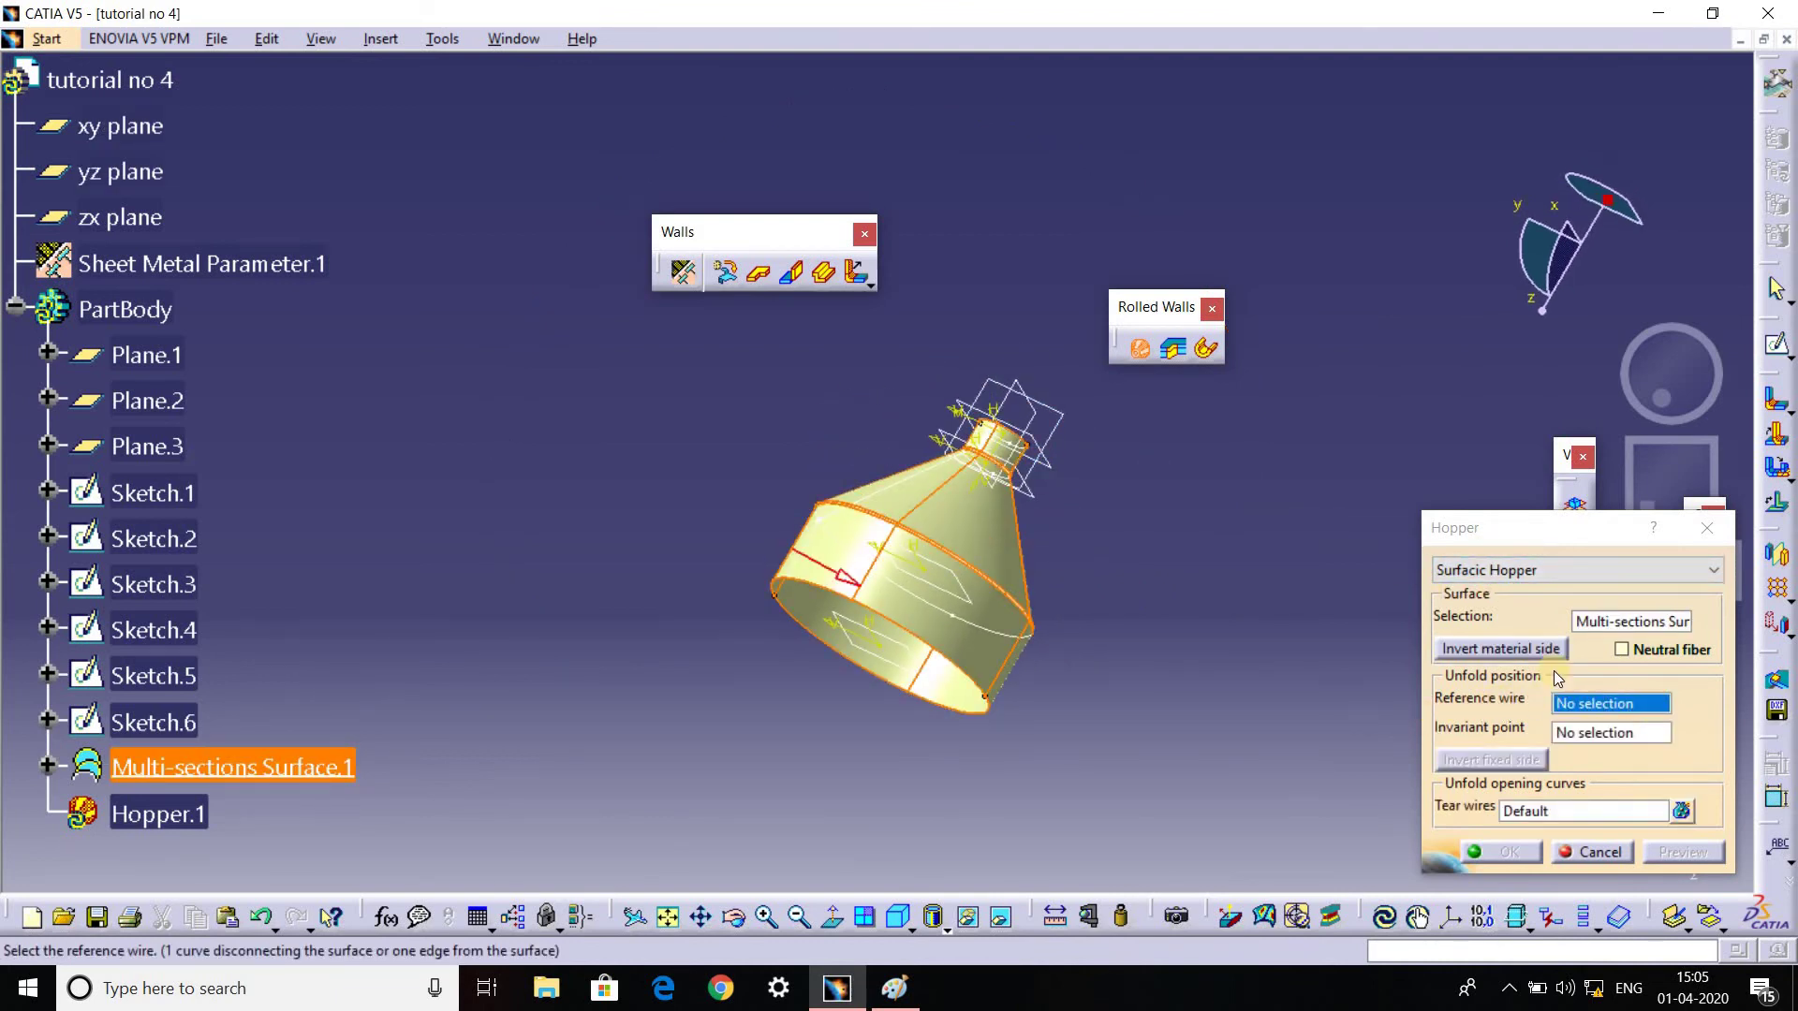
pyautogui.moveTo(1035, 546)
pyautogui.mouseDown(button='middle')
pyautogui.moveTo(852, 406)
pyautogui.moveTo(719, 582)
pyautogui.moveTo(921, 664)
pyautogui.moveTo(1003, 461)
pyautogui.mouseUp(button='middle')
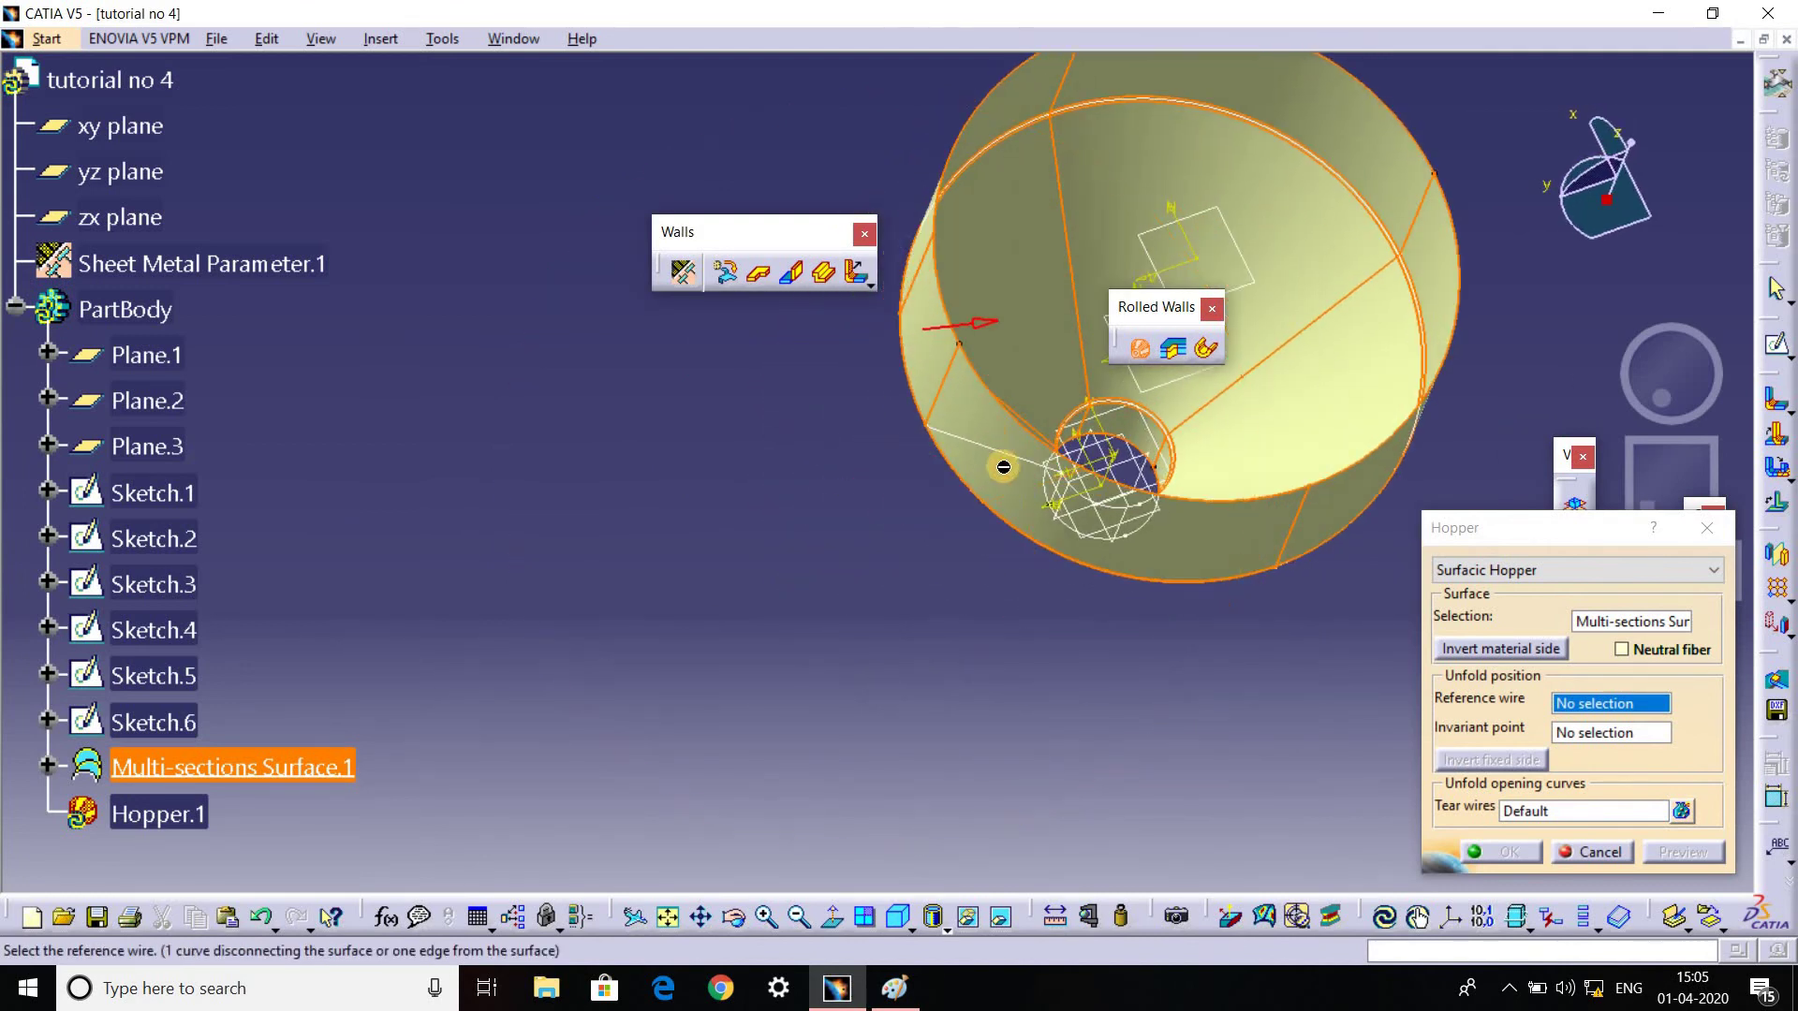
pyautogui.click(1010, 461)
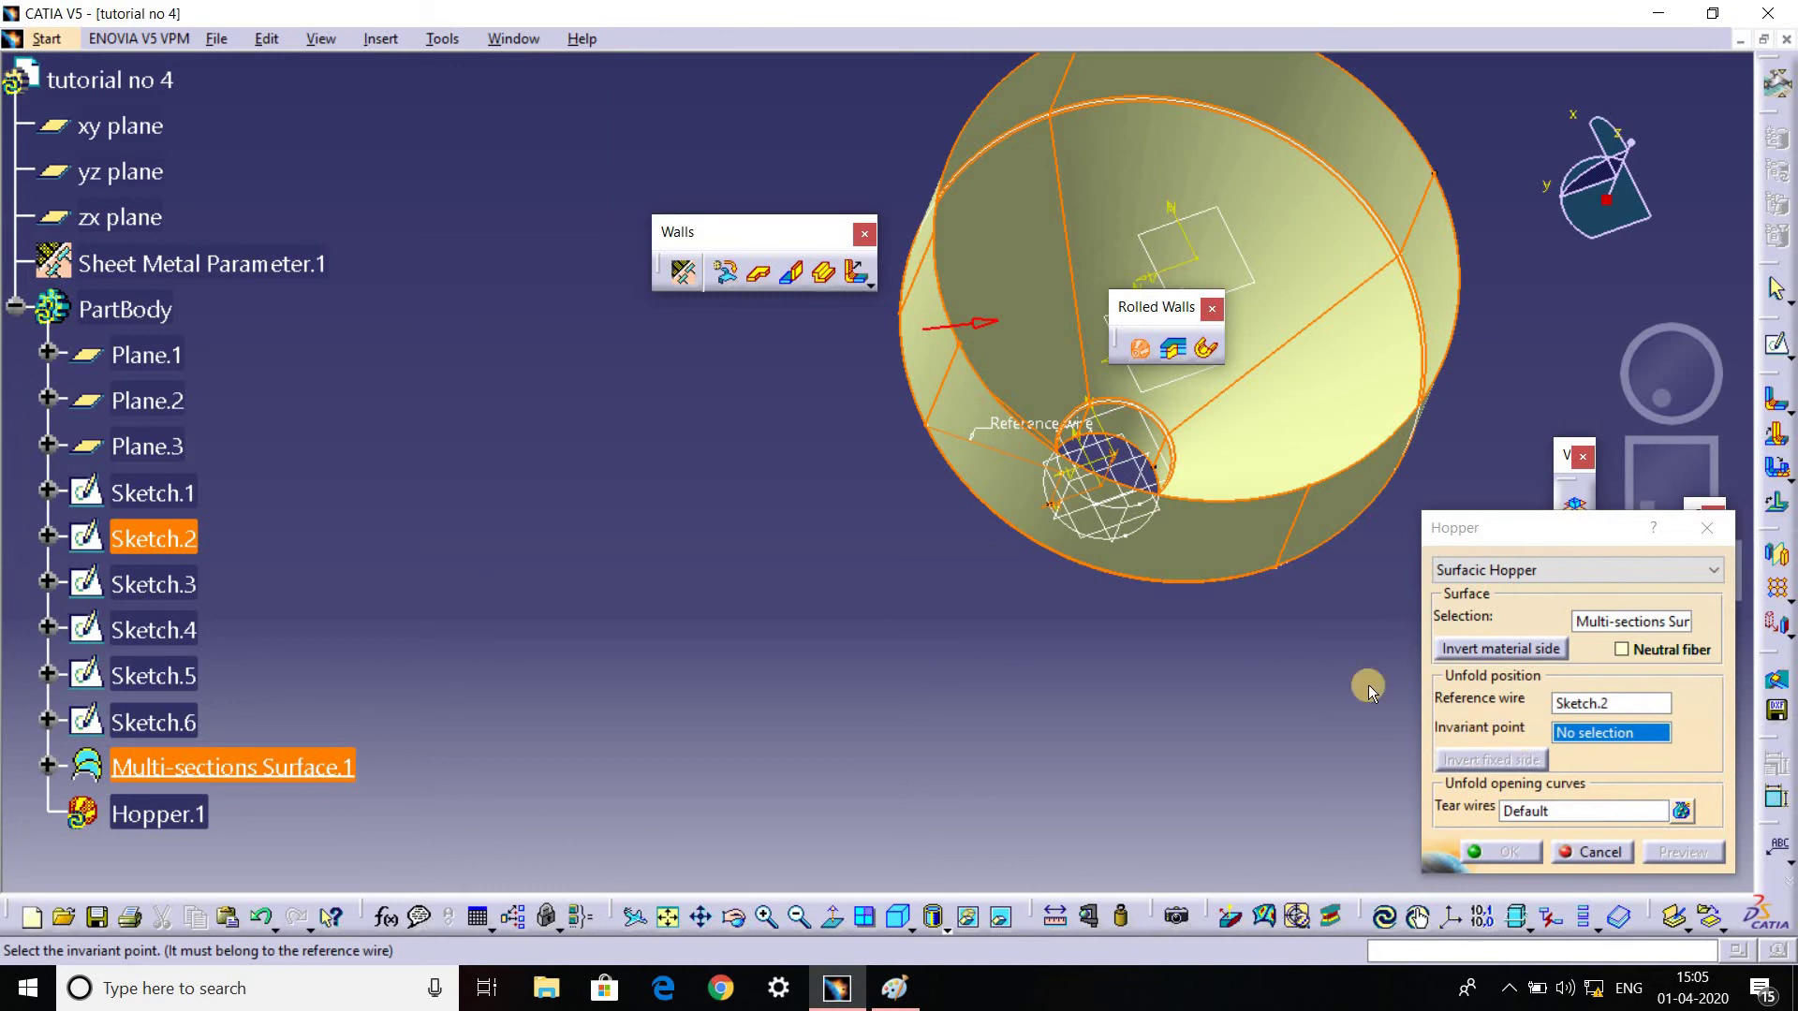
# Pick the invariant point and Sketch.2 as tear wire, then create the hopper.
pyautogui.moveTo(1061, 571)
pyautogui.mouseDown(button='middle')
pyautogui.moveTo(939, 637)
pyautogui.moveTo(738, 609)
pyautogui.mouseUp(button='middle')
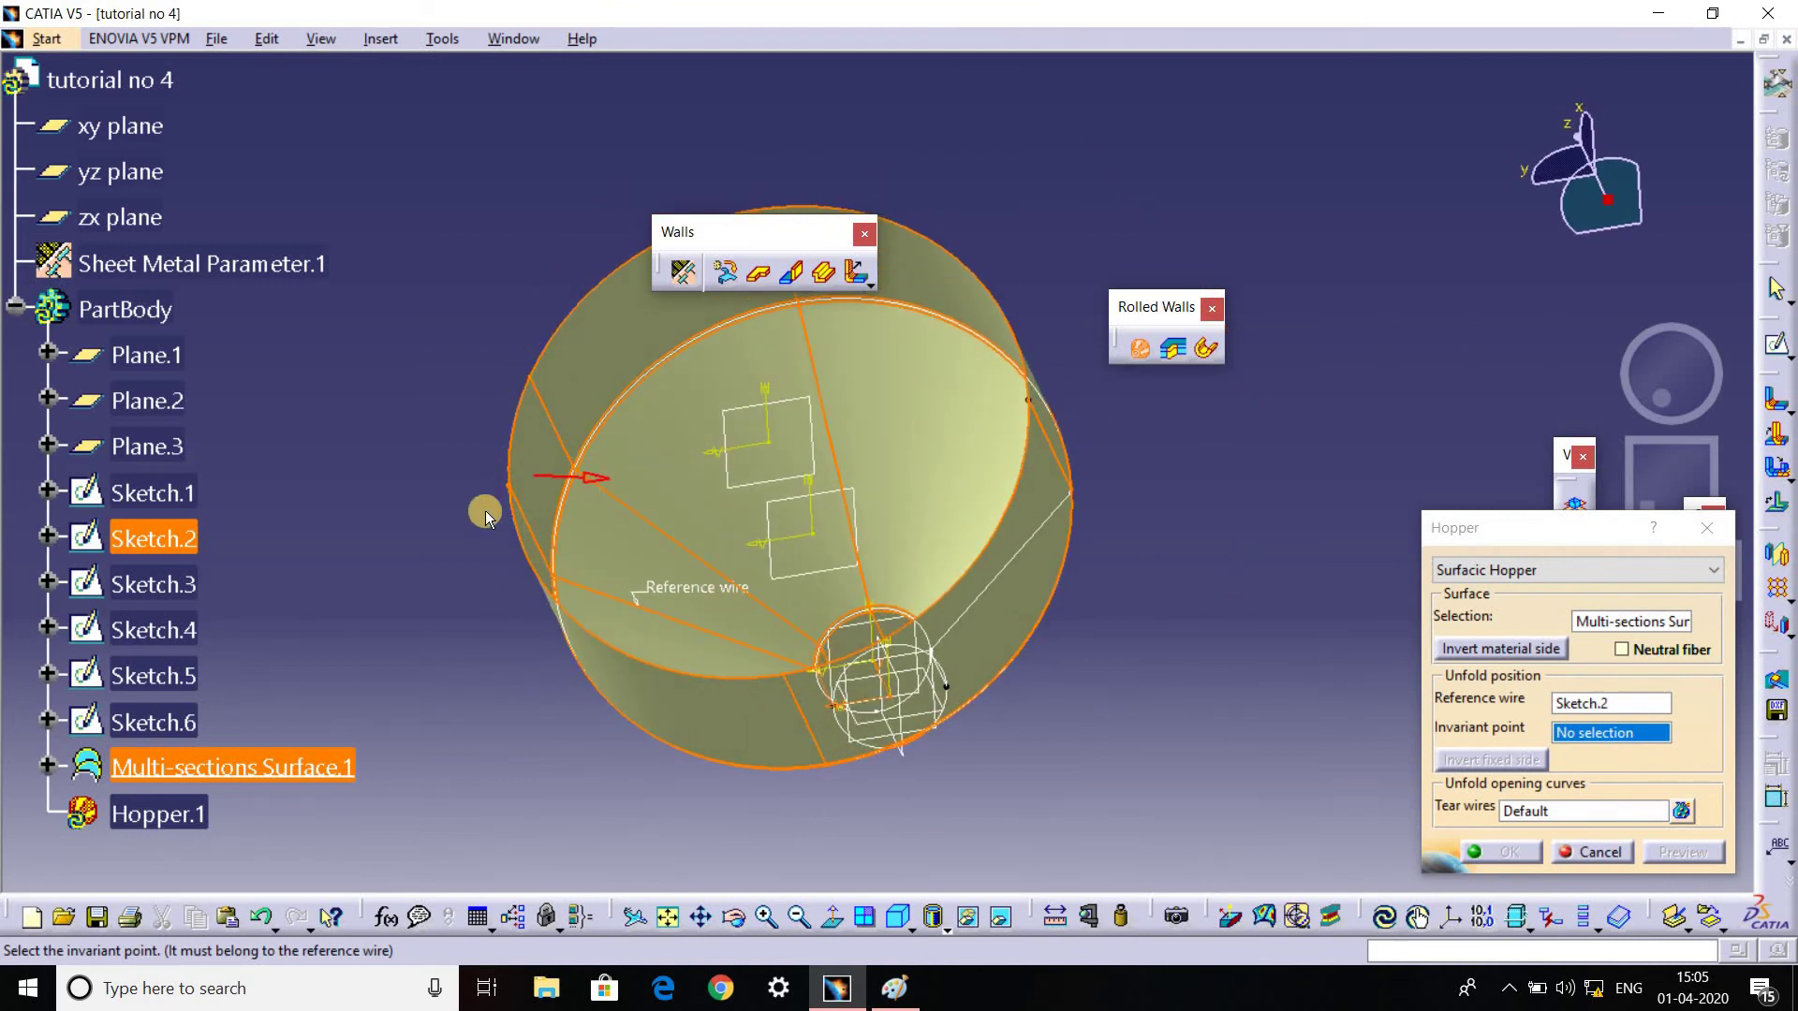
pyautogui.moveTo(511, 576); pyautogui.dragTo(963, 559, button='middle')
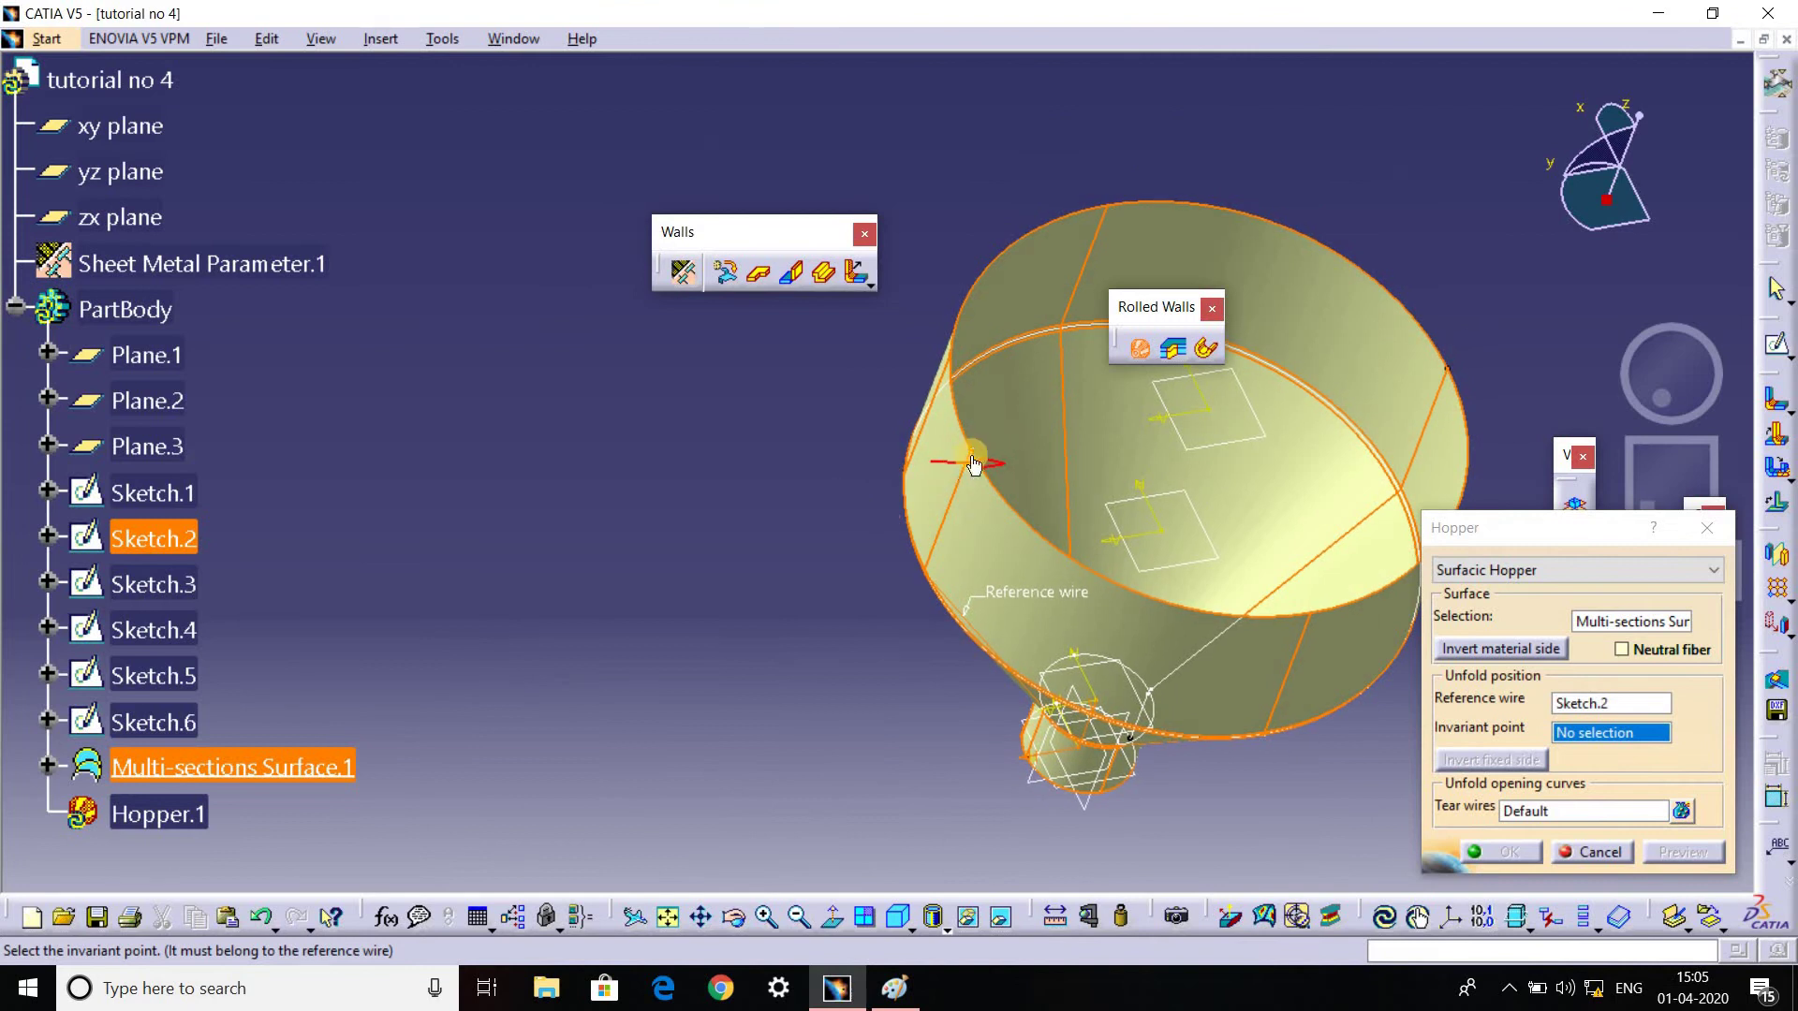
pyautogui.click(974, 451)
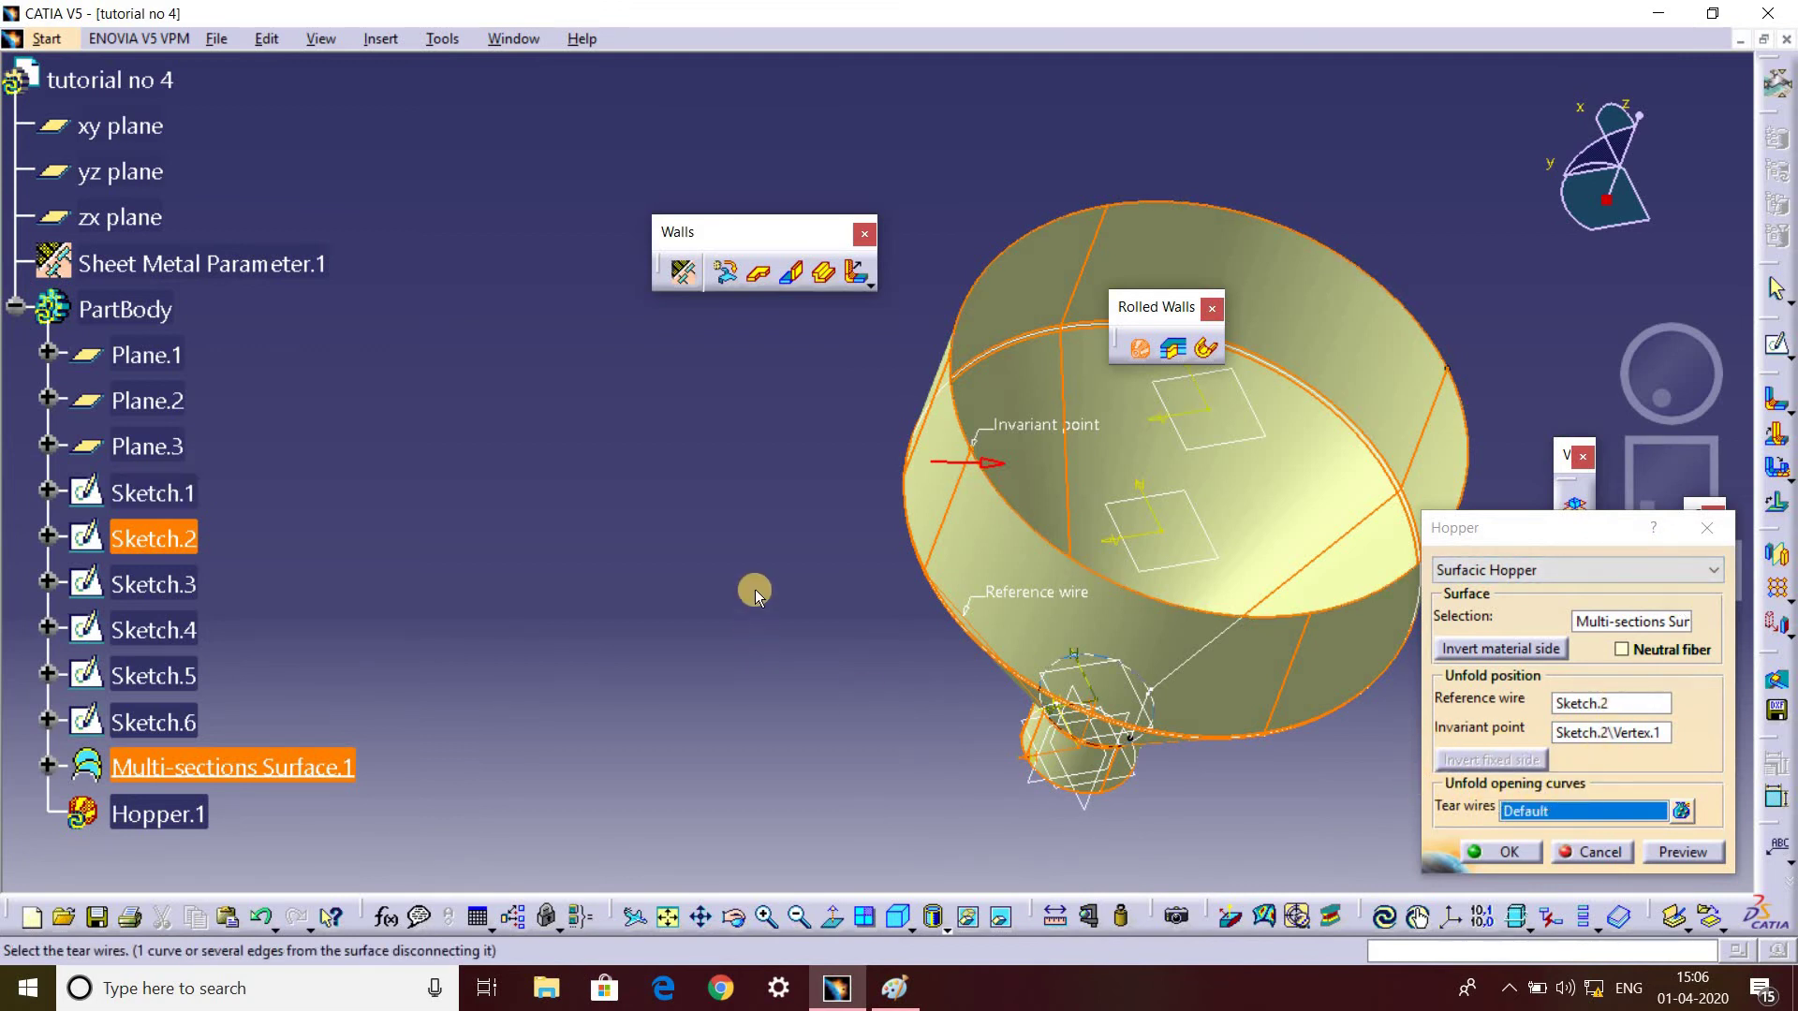
pyautogui.scroll(2, 932, 614)
pyautogui.scroll(2, 903, 553)
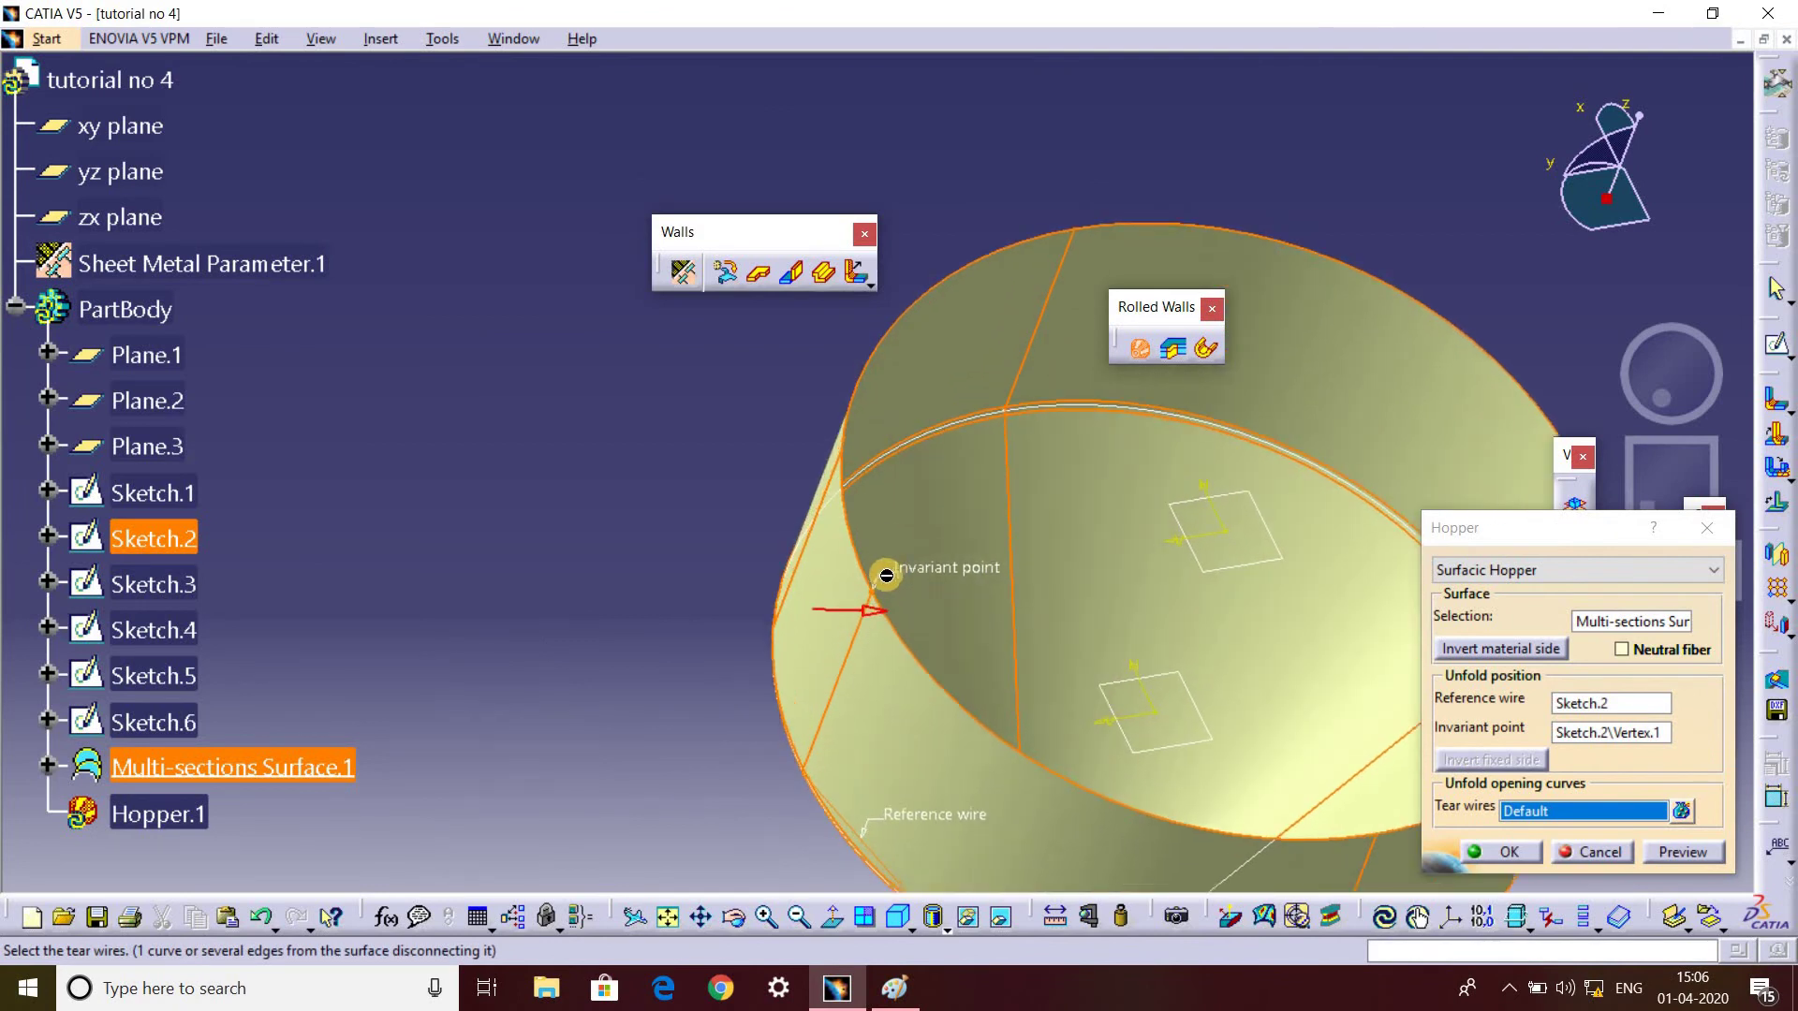
pyautogui.click(875, 592)
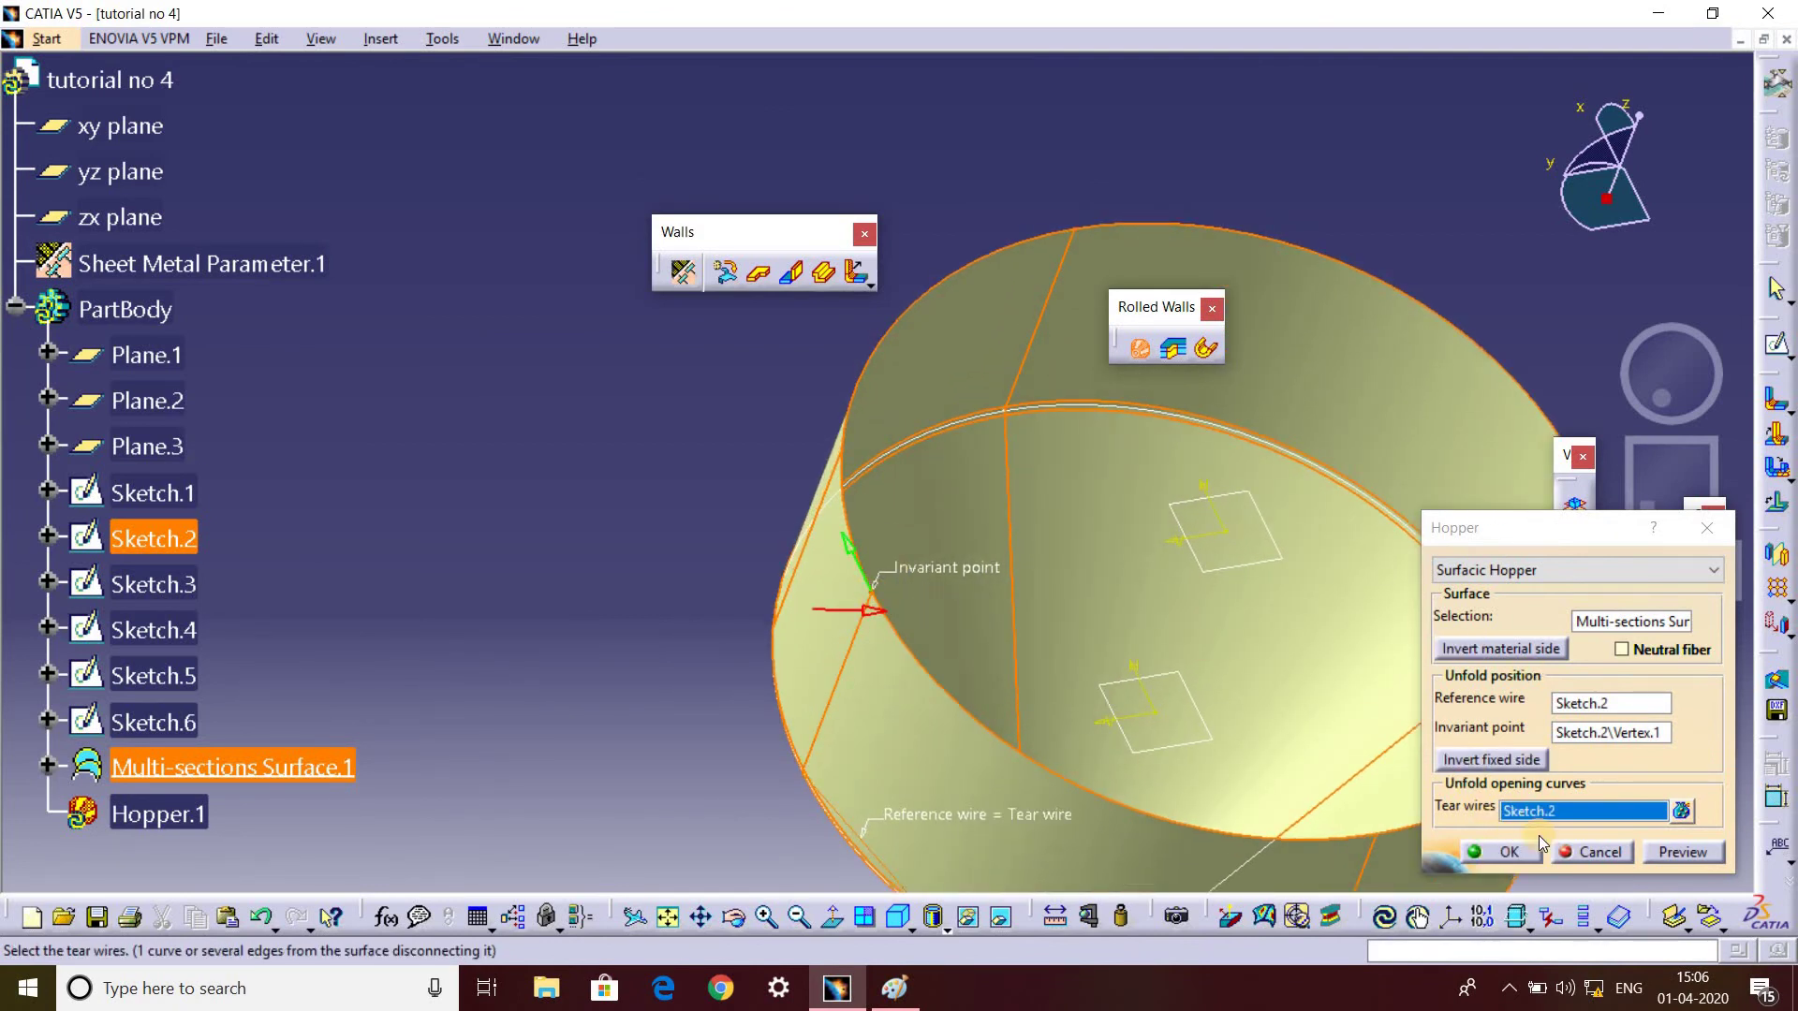
pyautogui.click(1495, 848)
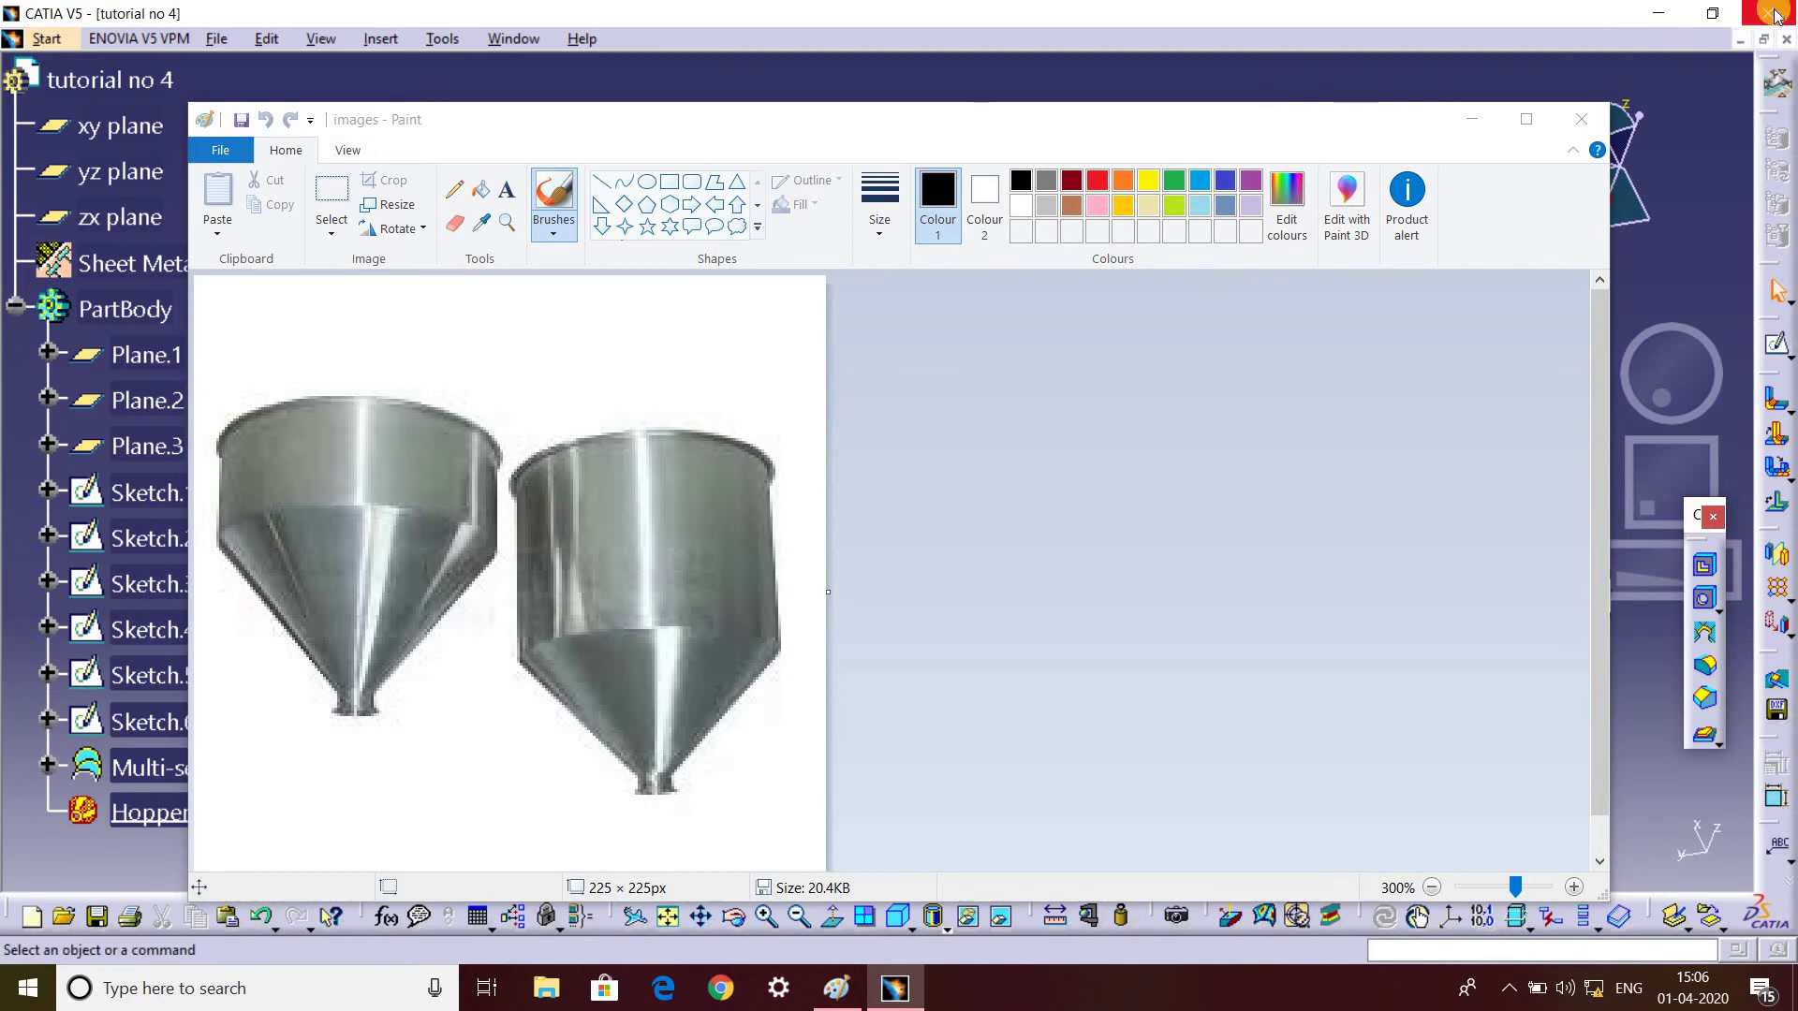
# Return to CATIA and dock the floating Rolled Walls and Walls toolbars.
pyautogui.click(1472, 118)
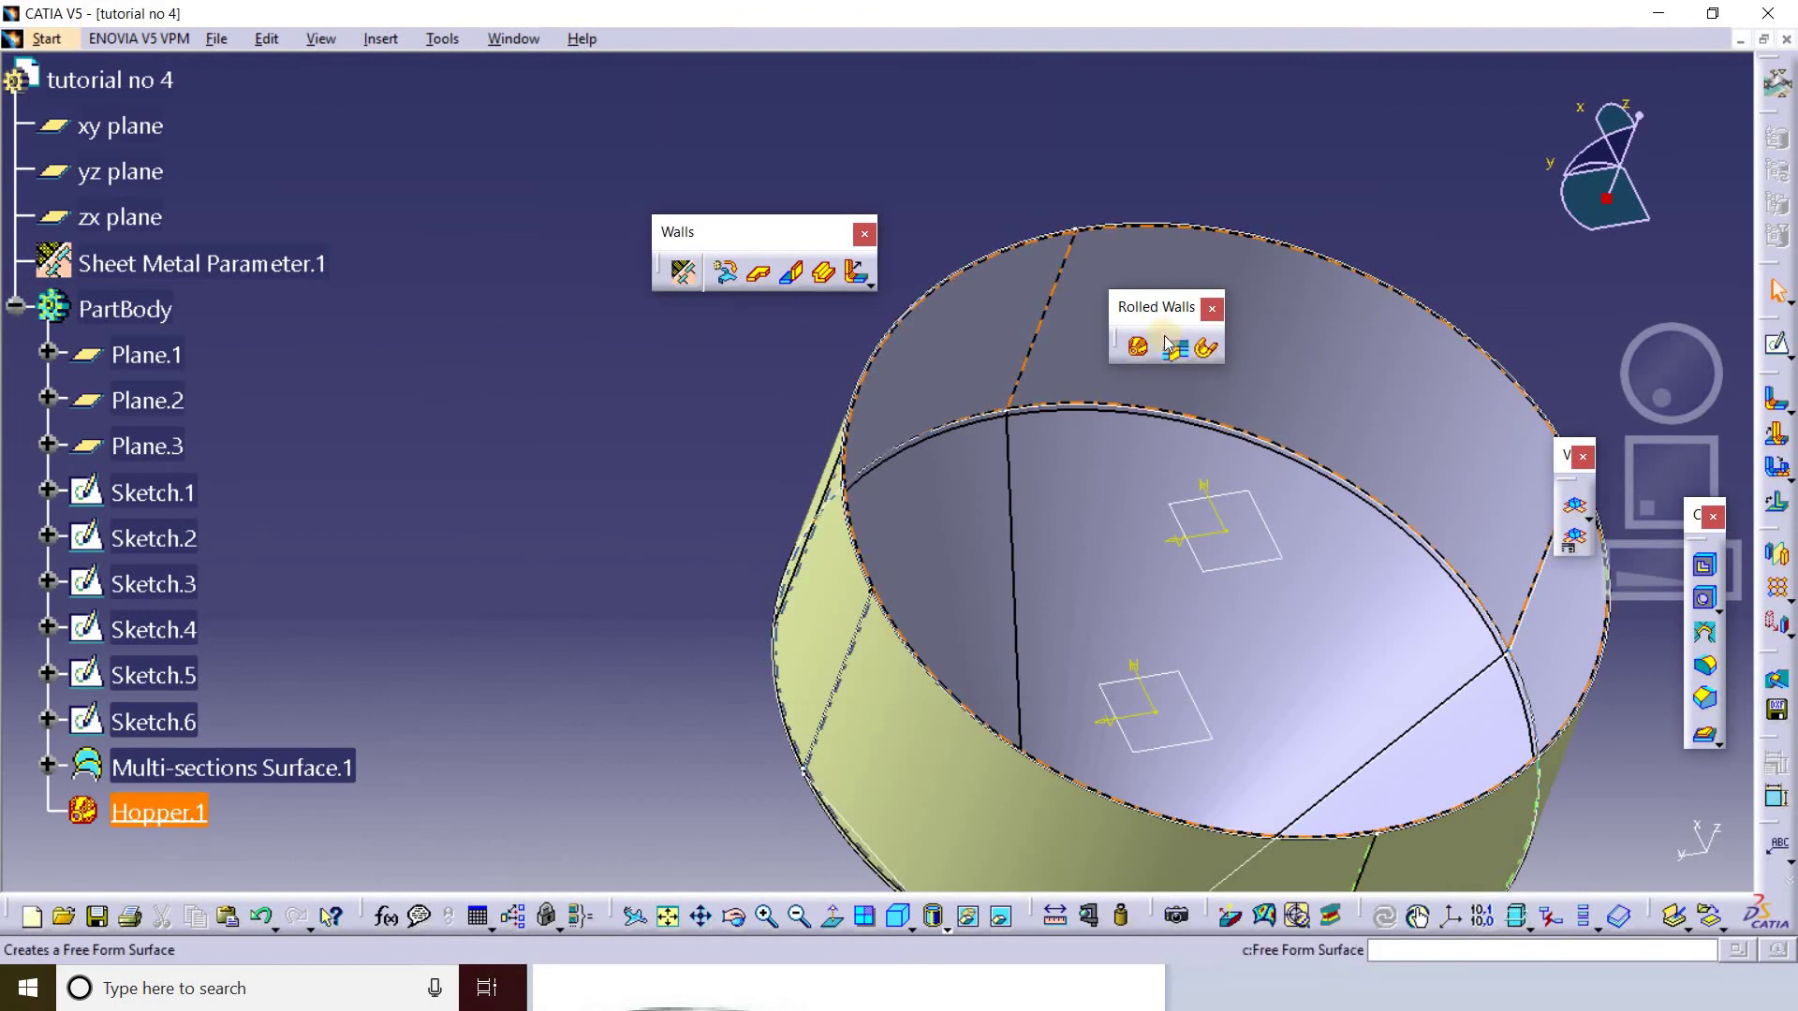
pyautogui.moveTo(1244, 462)
pyautogui.mouseDown(button='middle')
pyautogui.moveTo(1154, 242)
pyautogui.moveTo(693, 393)
pyautogui.moveTo(1312, 412)
pyautogui.mouseUp(button='middle')
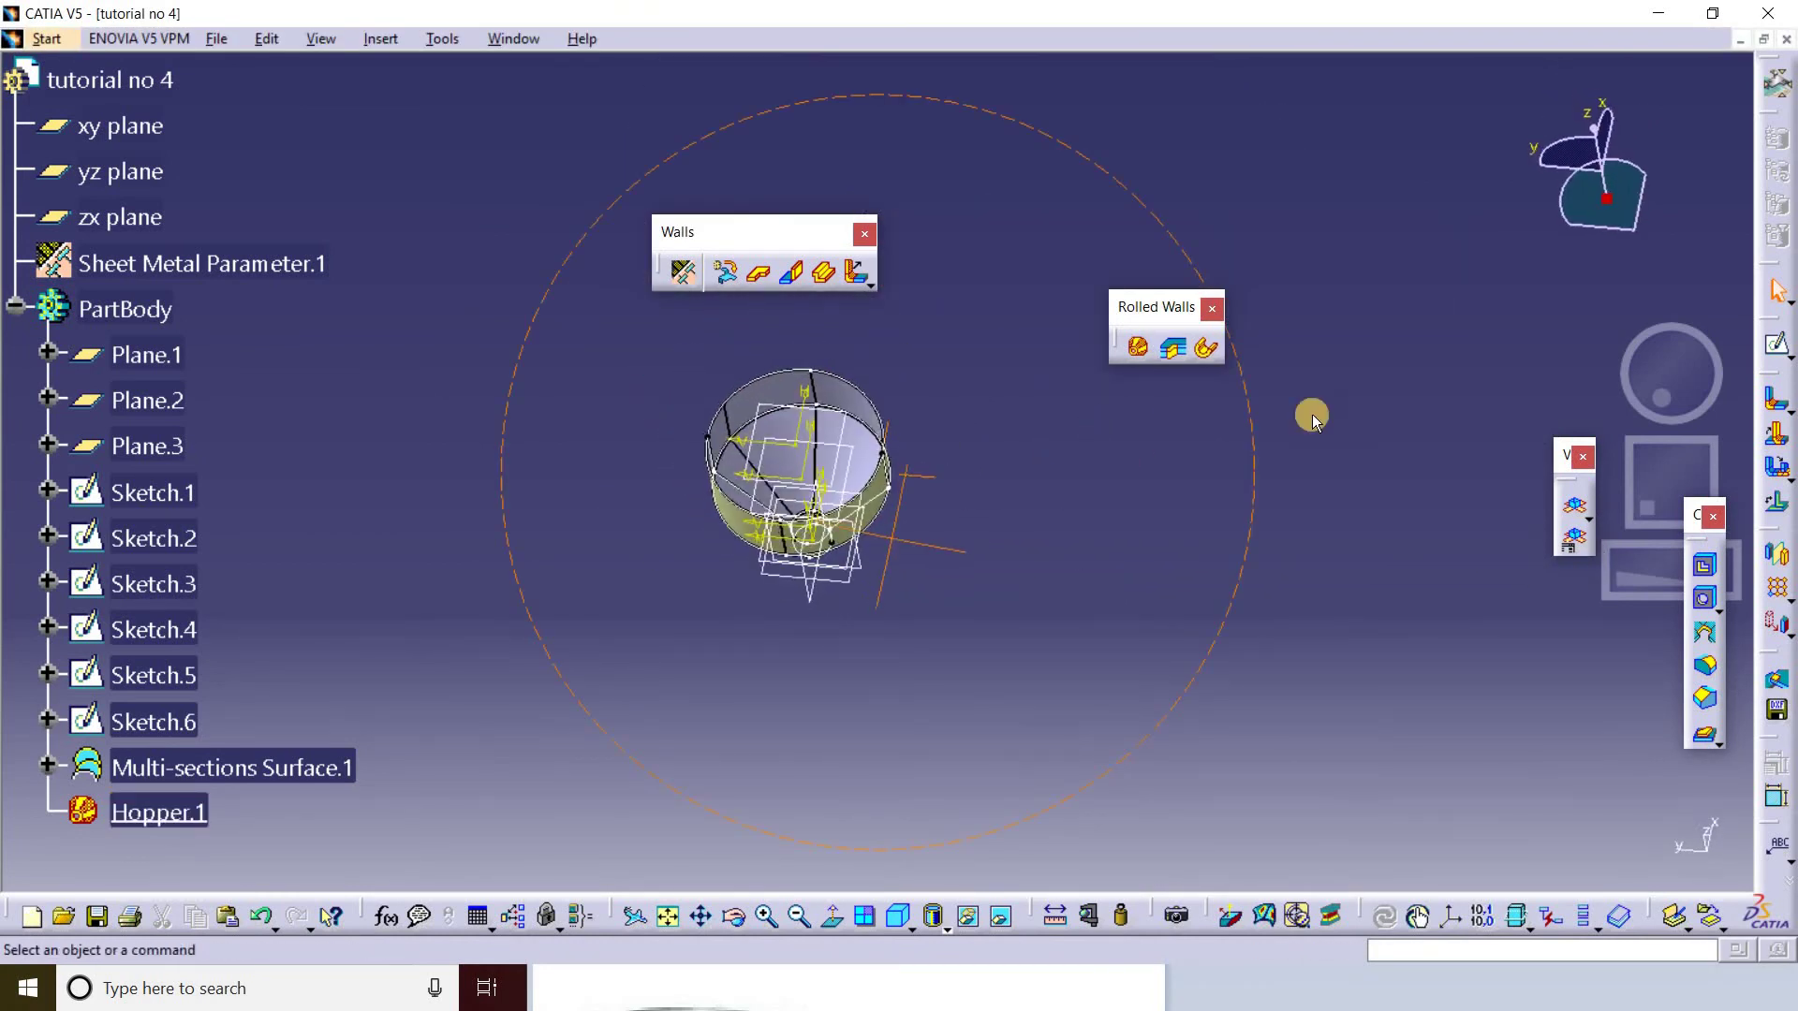
pyautogui.moveTo(1105, 558); pyautogui.dragTo(1153, 323, button='middle')
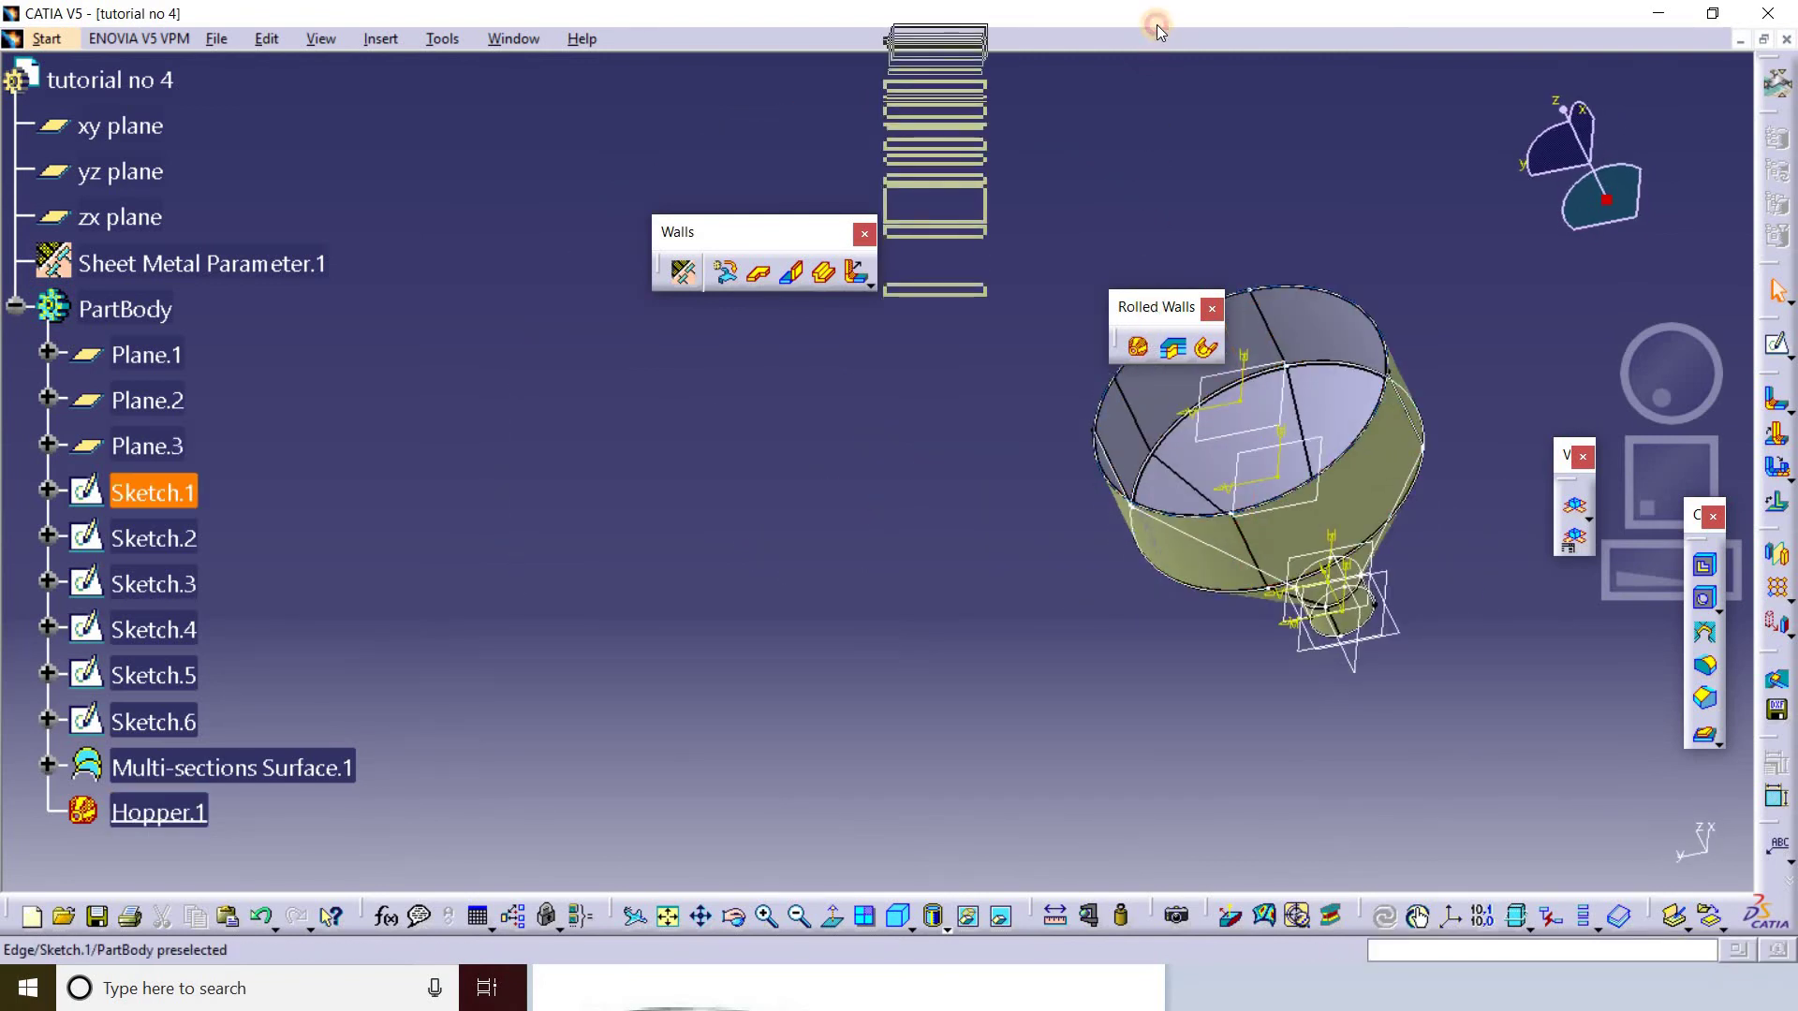
pyautogui.moveTo(1159, 30); pyautogui.dragTo(1161, 56)
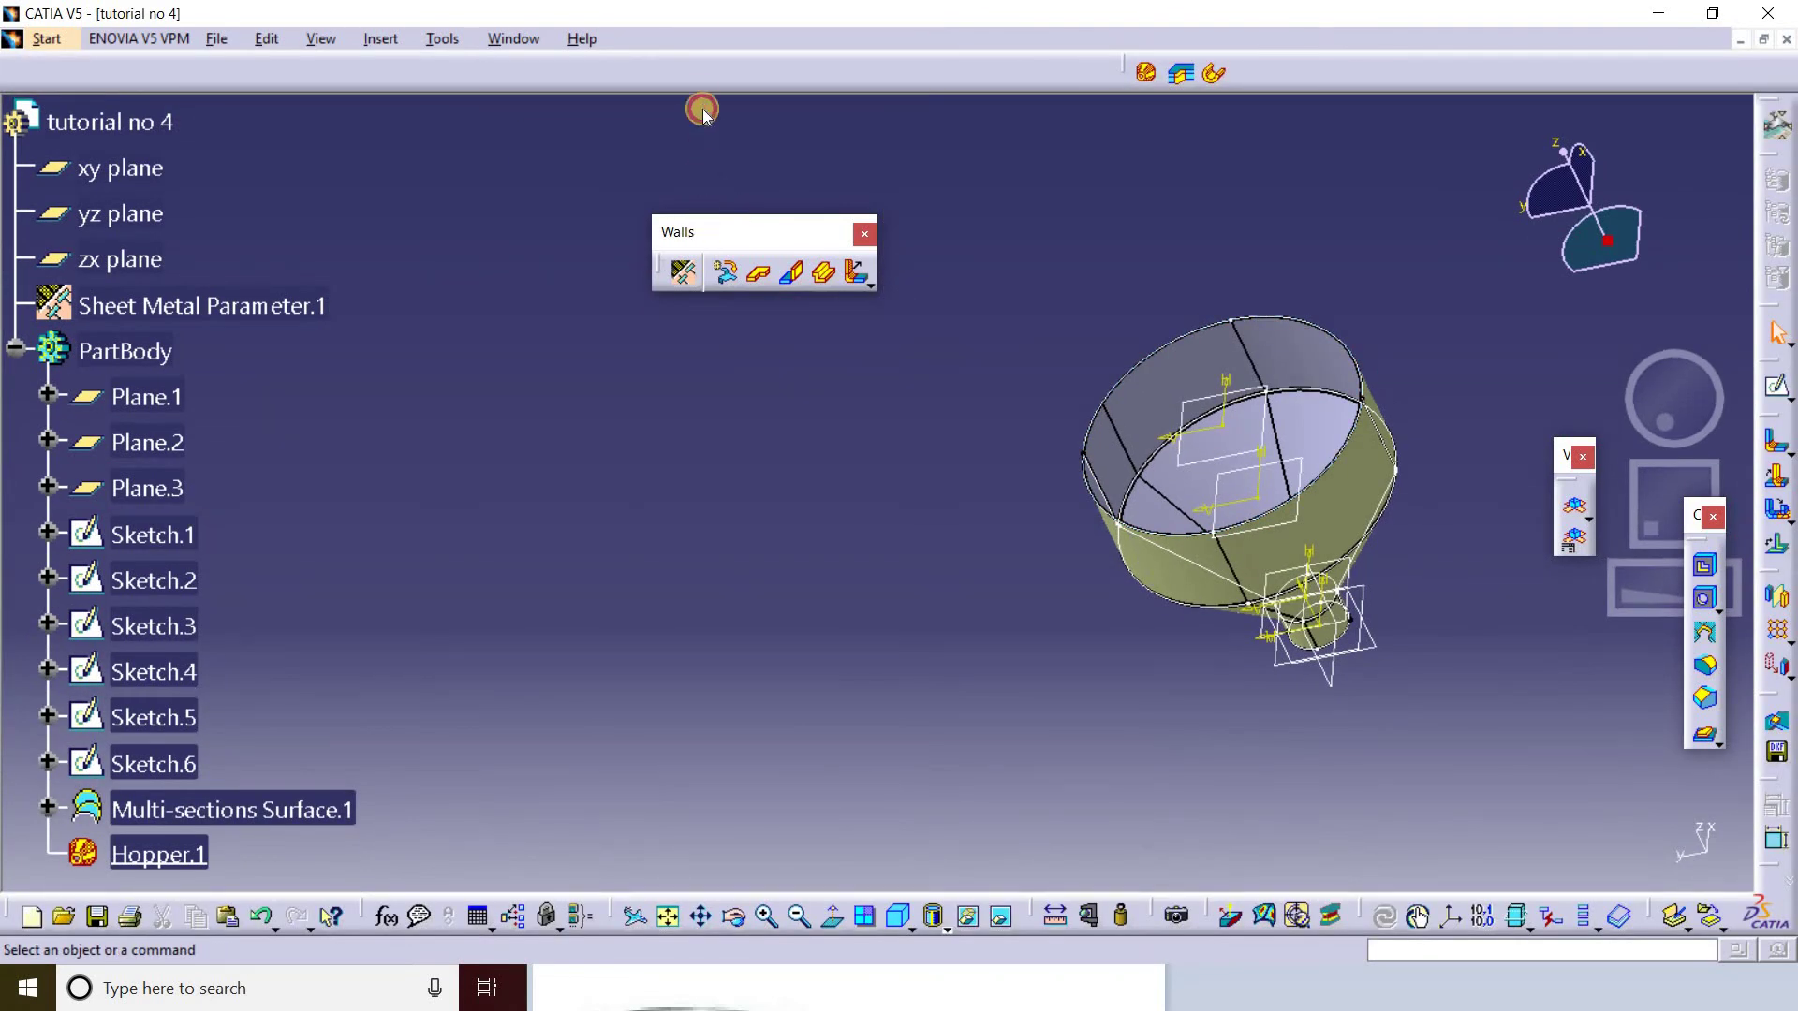
pyautogui.moveTo(702, 110); pyautogui.dragTo(702, 73)
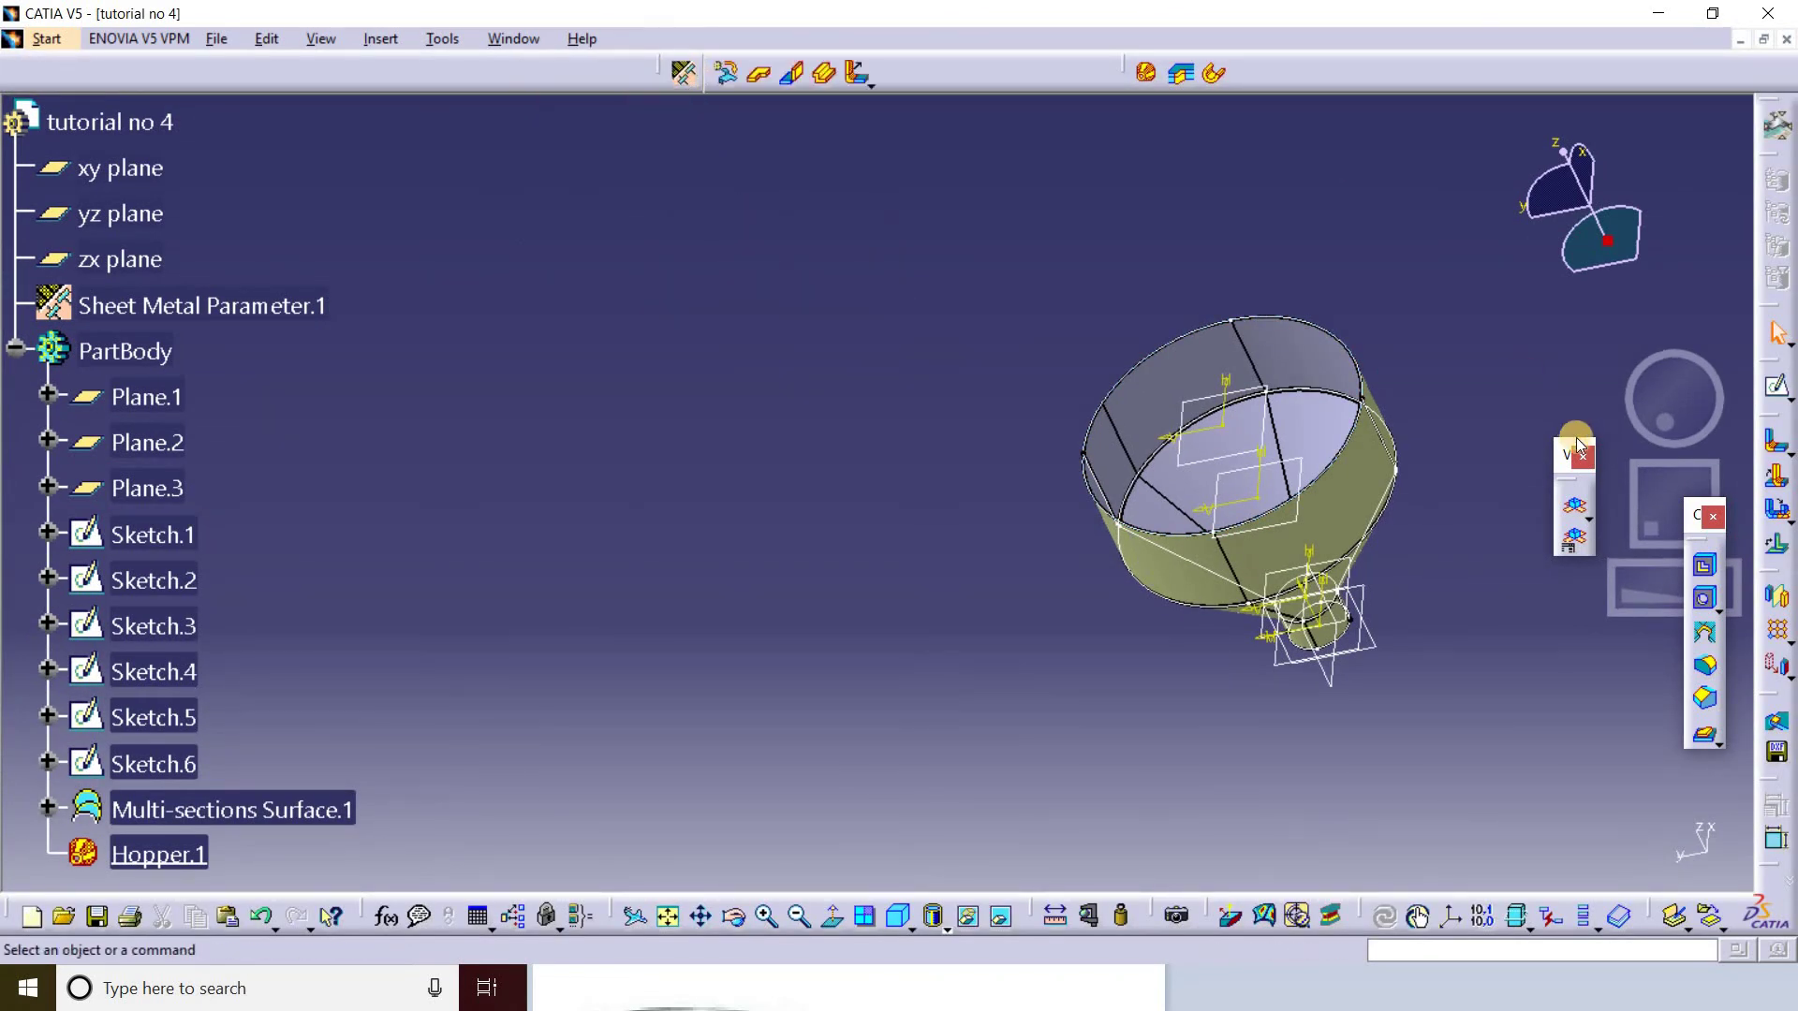
pyautogui.moveTo(1395, 524)
pyautogui.mouseDown(button='middle')
pyautogui.moveTo(1374, 273)
pyautogui.moveTo(1350, 571)
pyautogui.moveTo(1292, 402)
pyautogui.moveTo(995, 301)
pyautogui.moveTo(1138, 438)
pyautogui.mouseUp(button='middle')
# Hide Multi-sections Surface.1 along with Sketch.1, Sketch.6 and Sketch.3.
pyautogui.rightClick(1137, 438)
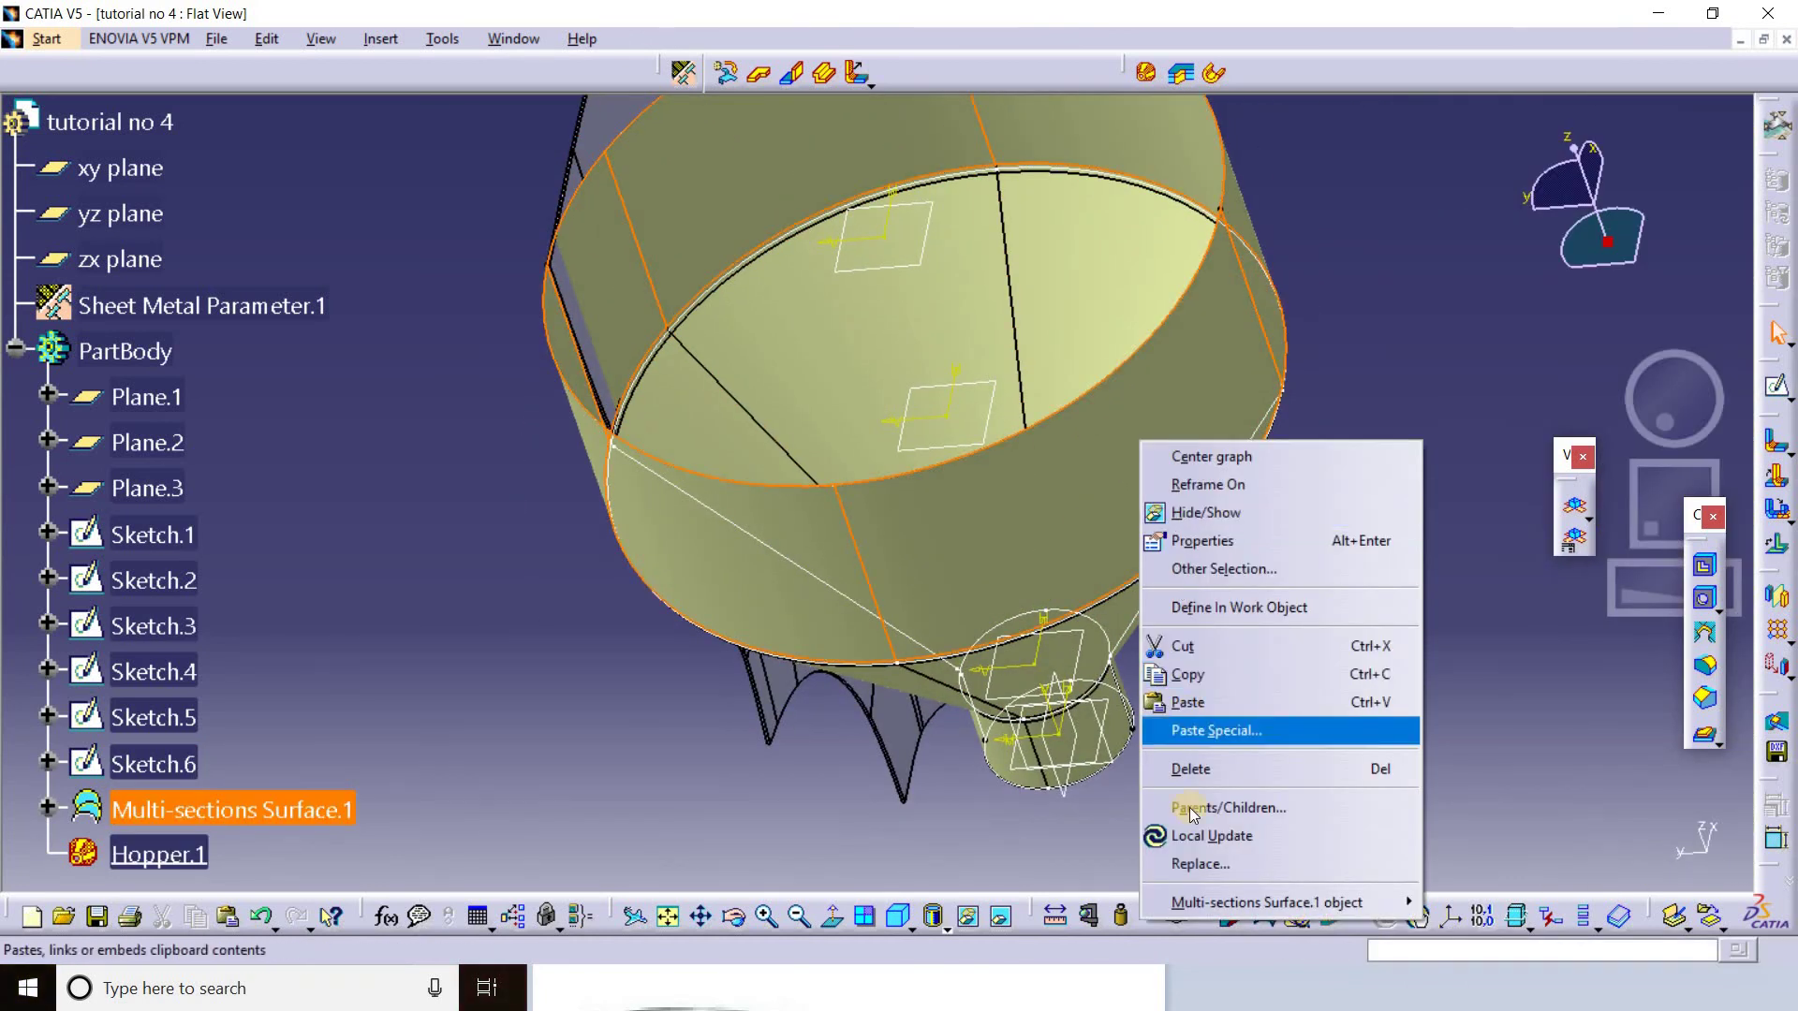
pyautogui.click(1203, 517)
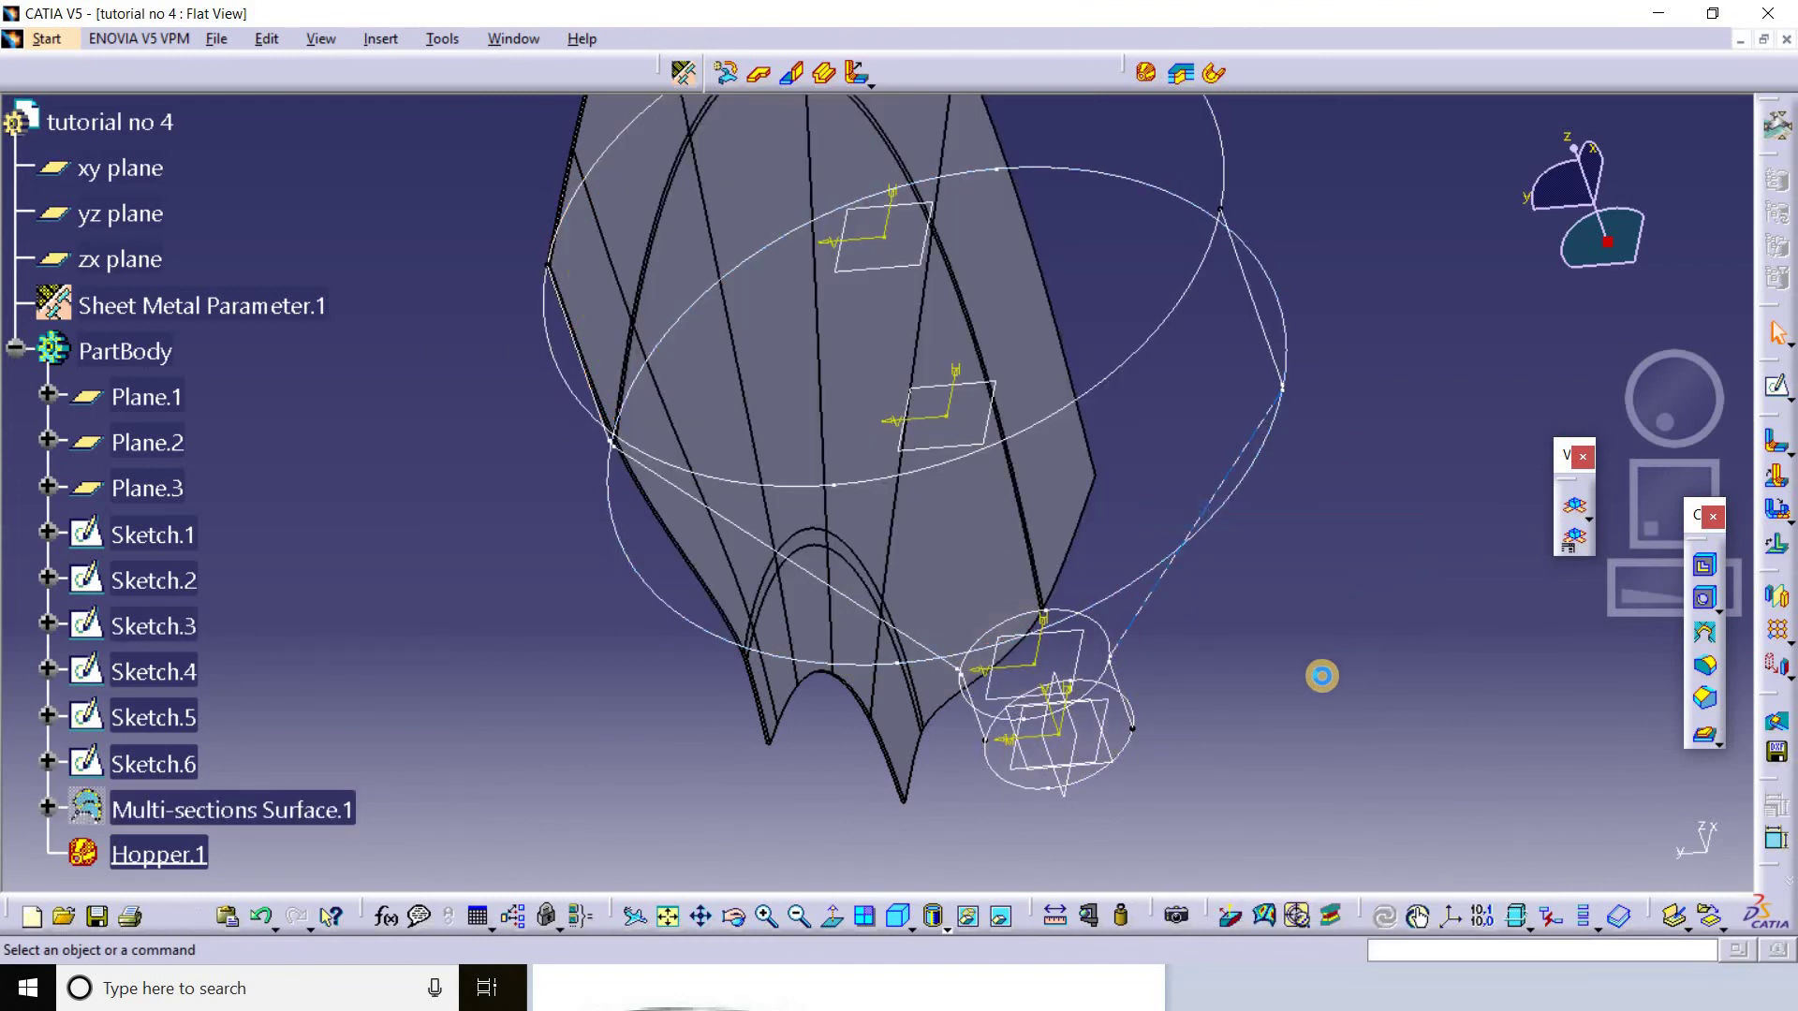
pyautogui.moveTo(1043, 569); pyautogui.dragTo(836, 627, button='middle')
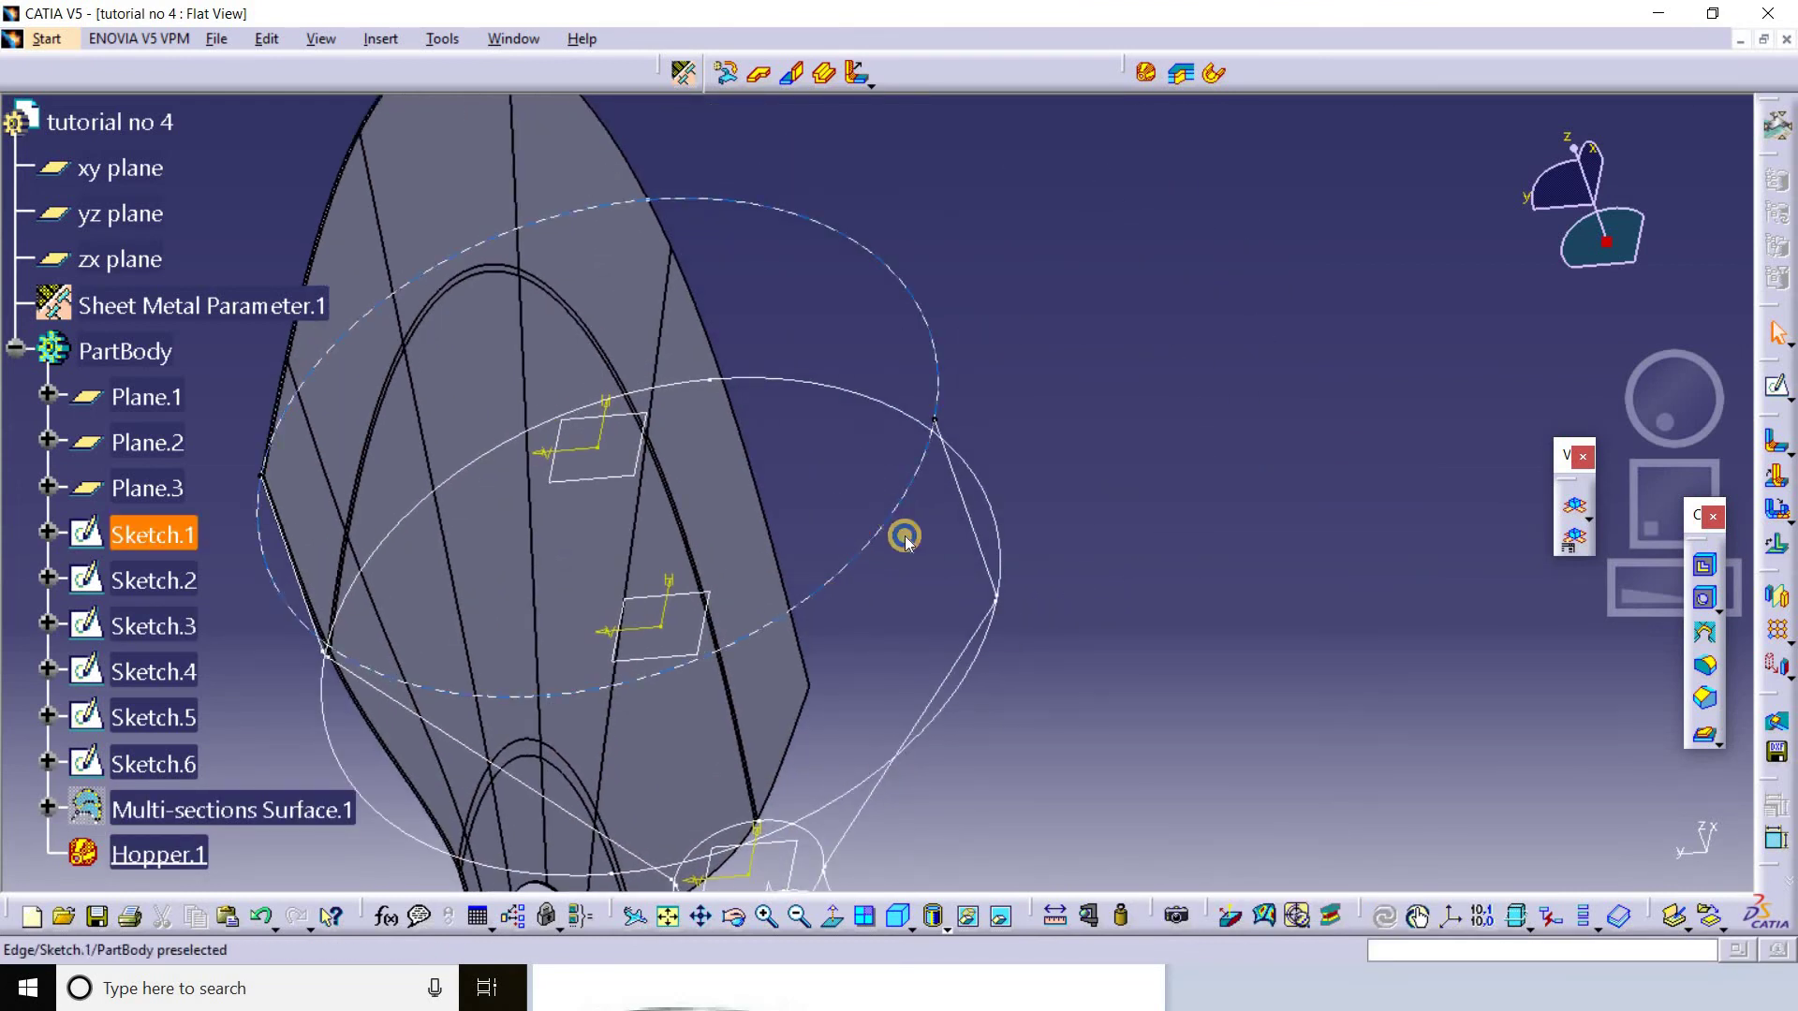
pyautogui.rightClick(905, 541)
pyautogui.click(946, 110)
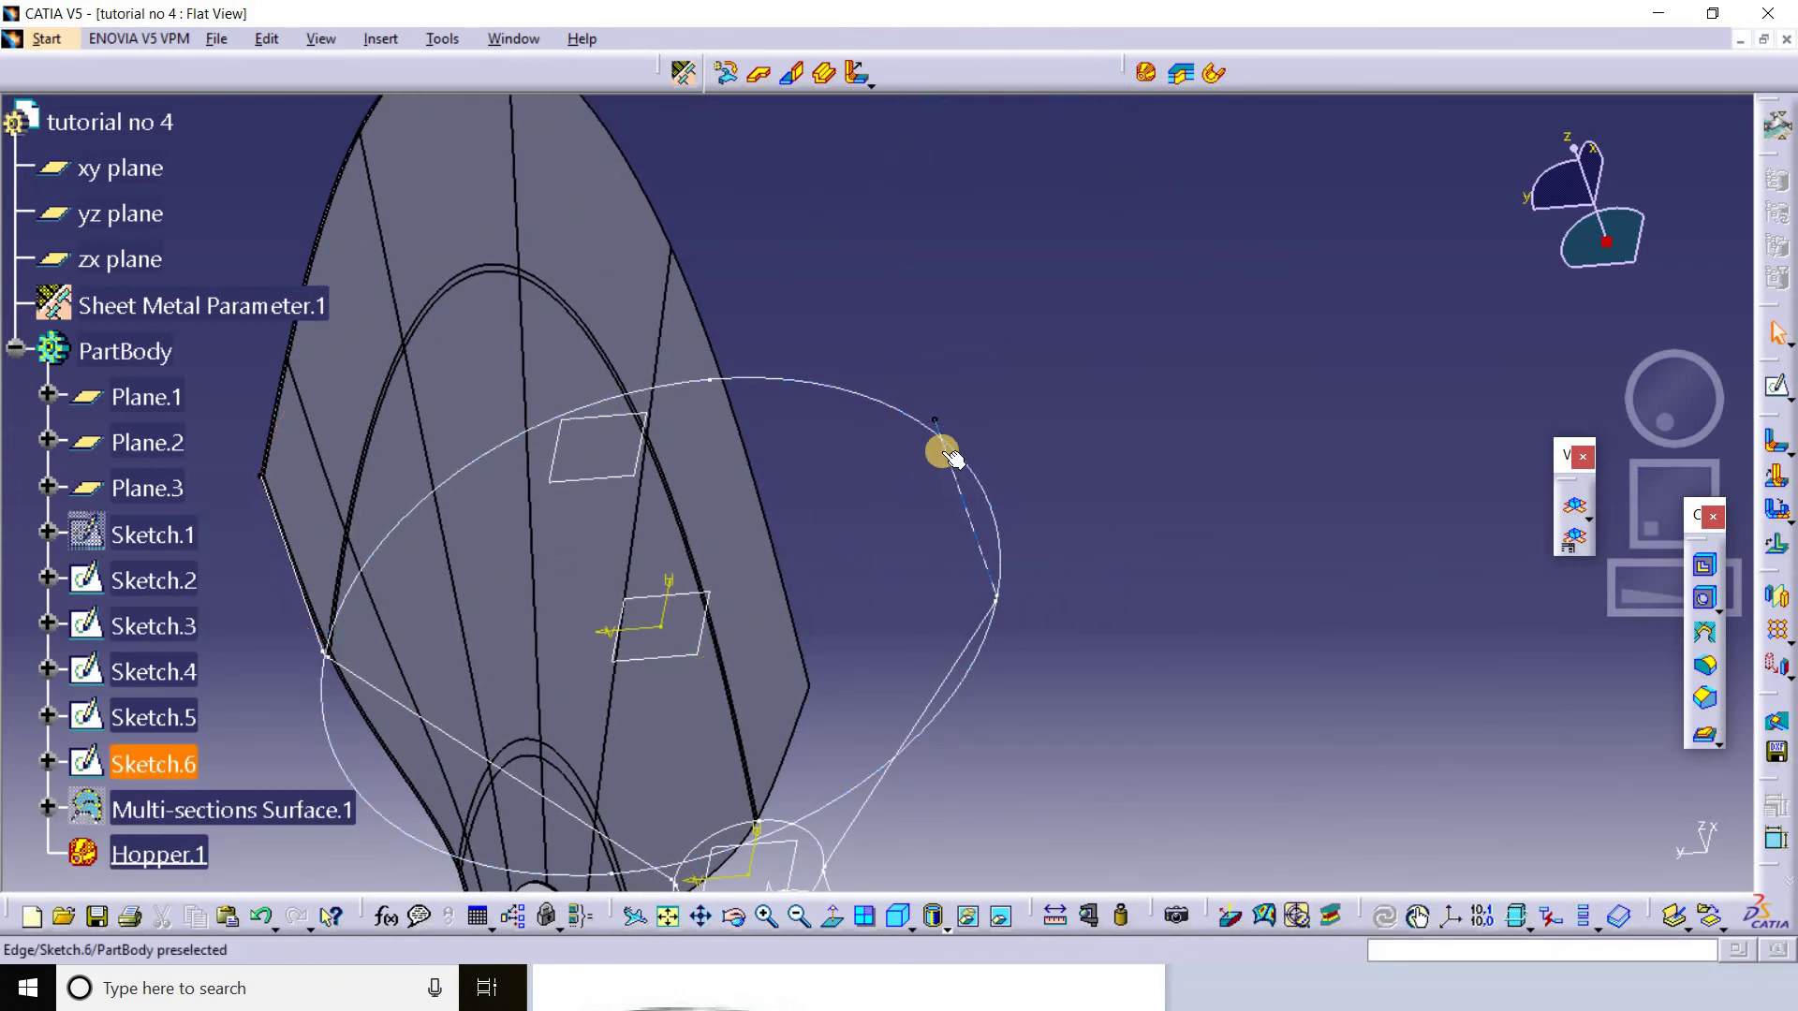
pyautogui.rightClick(944, 452)
pyautogui.click(966, 525)
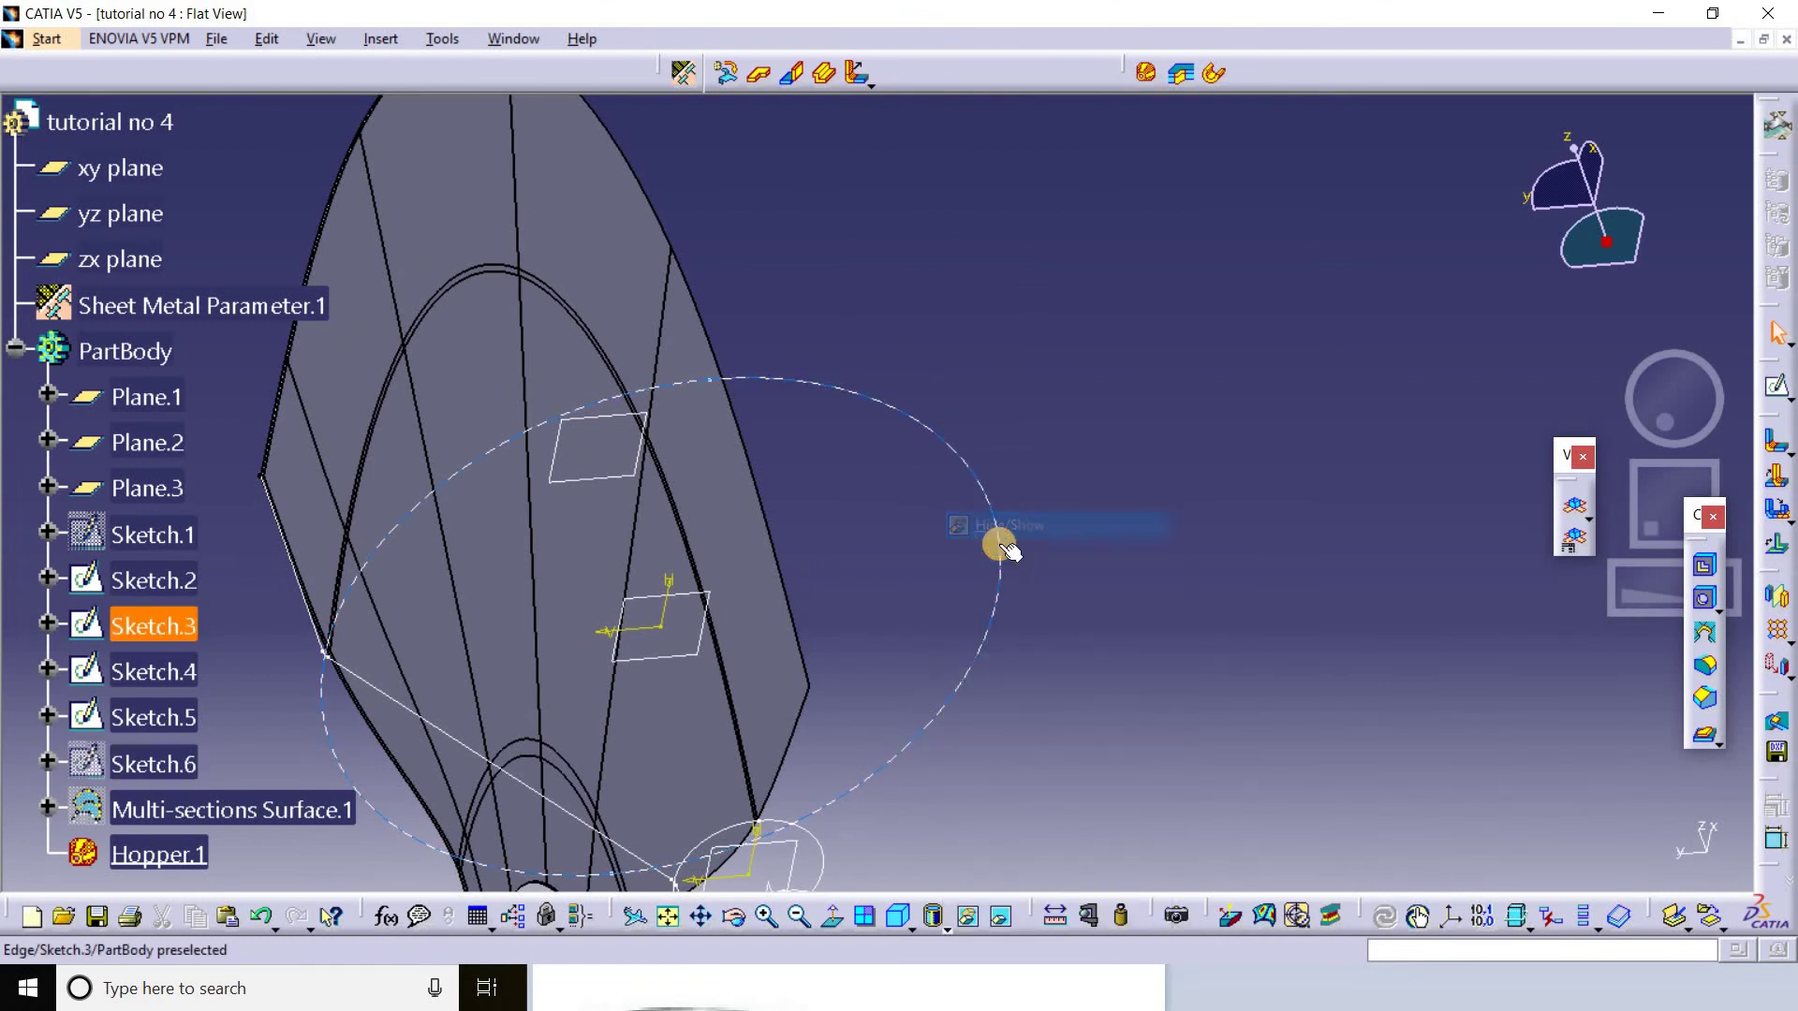
pyautogui.rightClick(999, 546)
pyautogui.click(1017, 139)
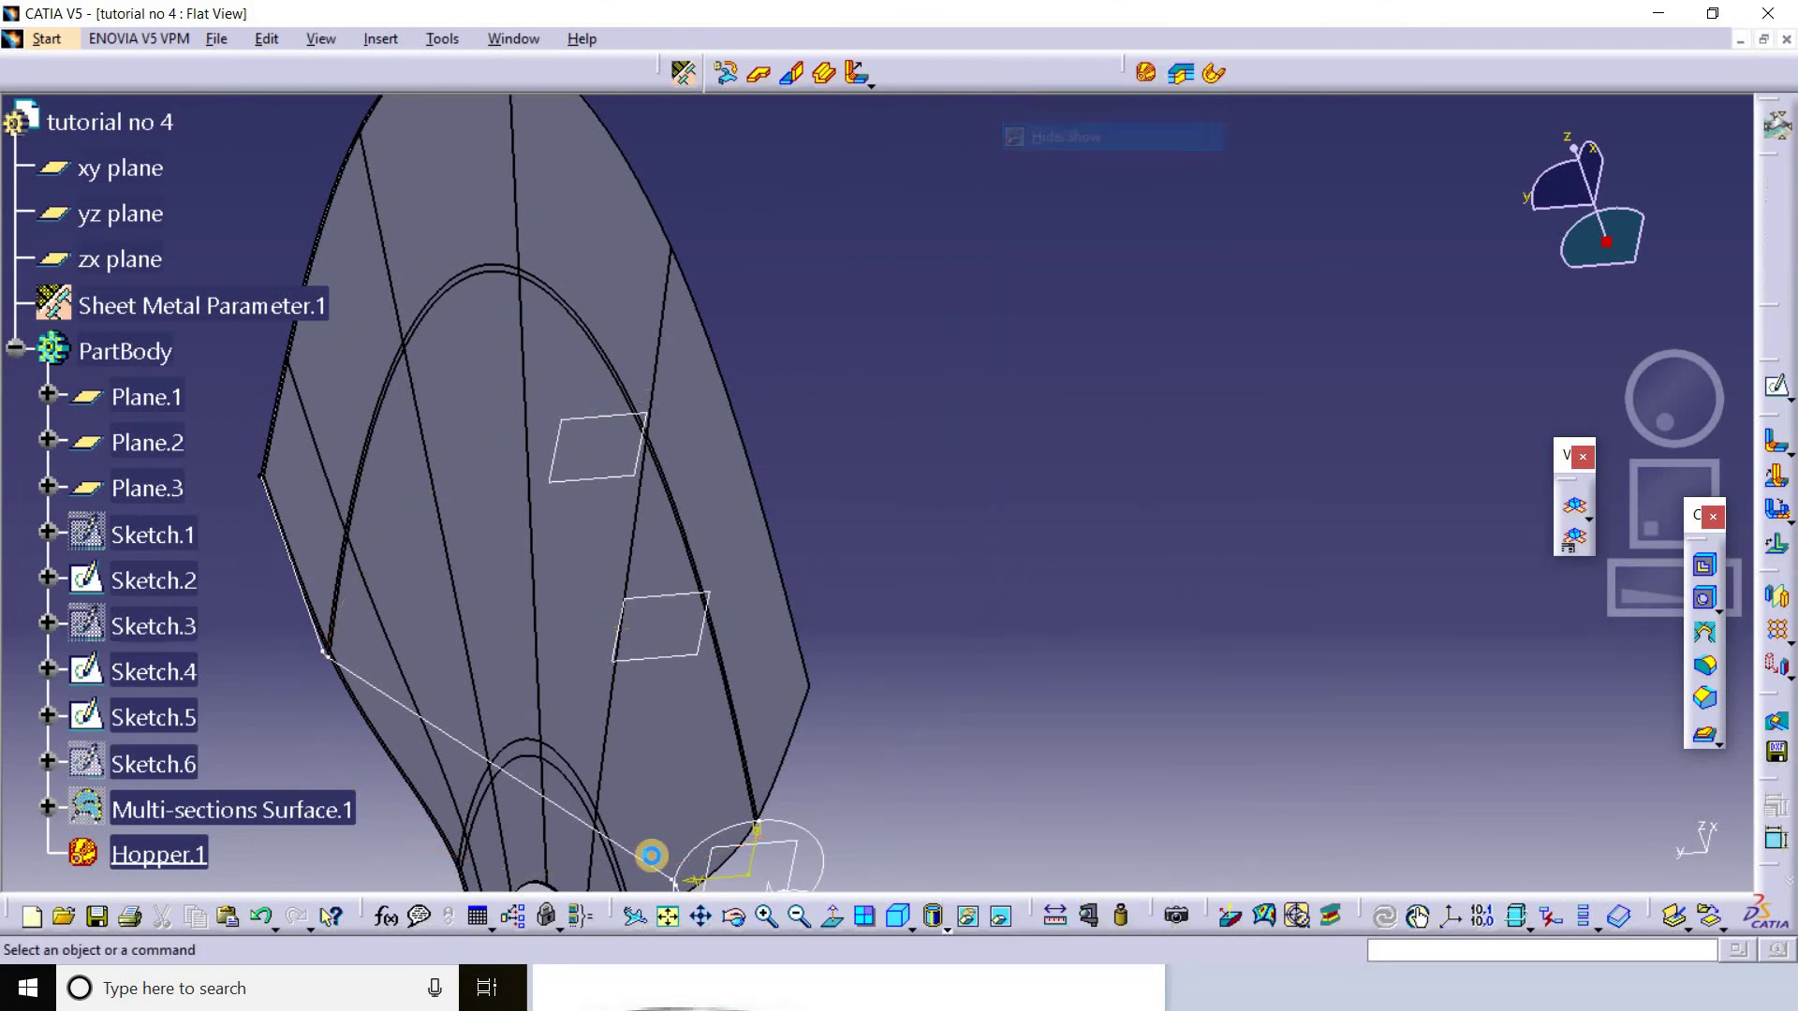
# Hide the remaining Sketch.4, Sketch.5 and Sketch.2 near the surface's lower end.
pyautogui.moveTo(819, 385); pyautogui.dragTo(918, 448, button='middle')
pyautogui.rightClick(916, 446)
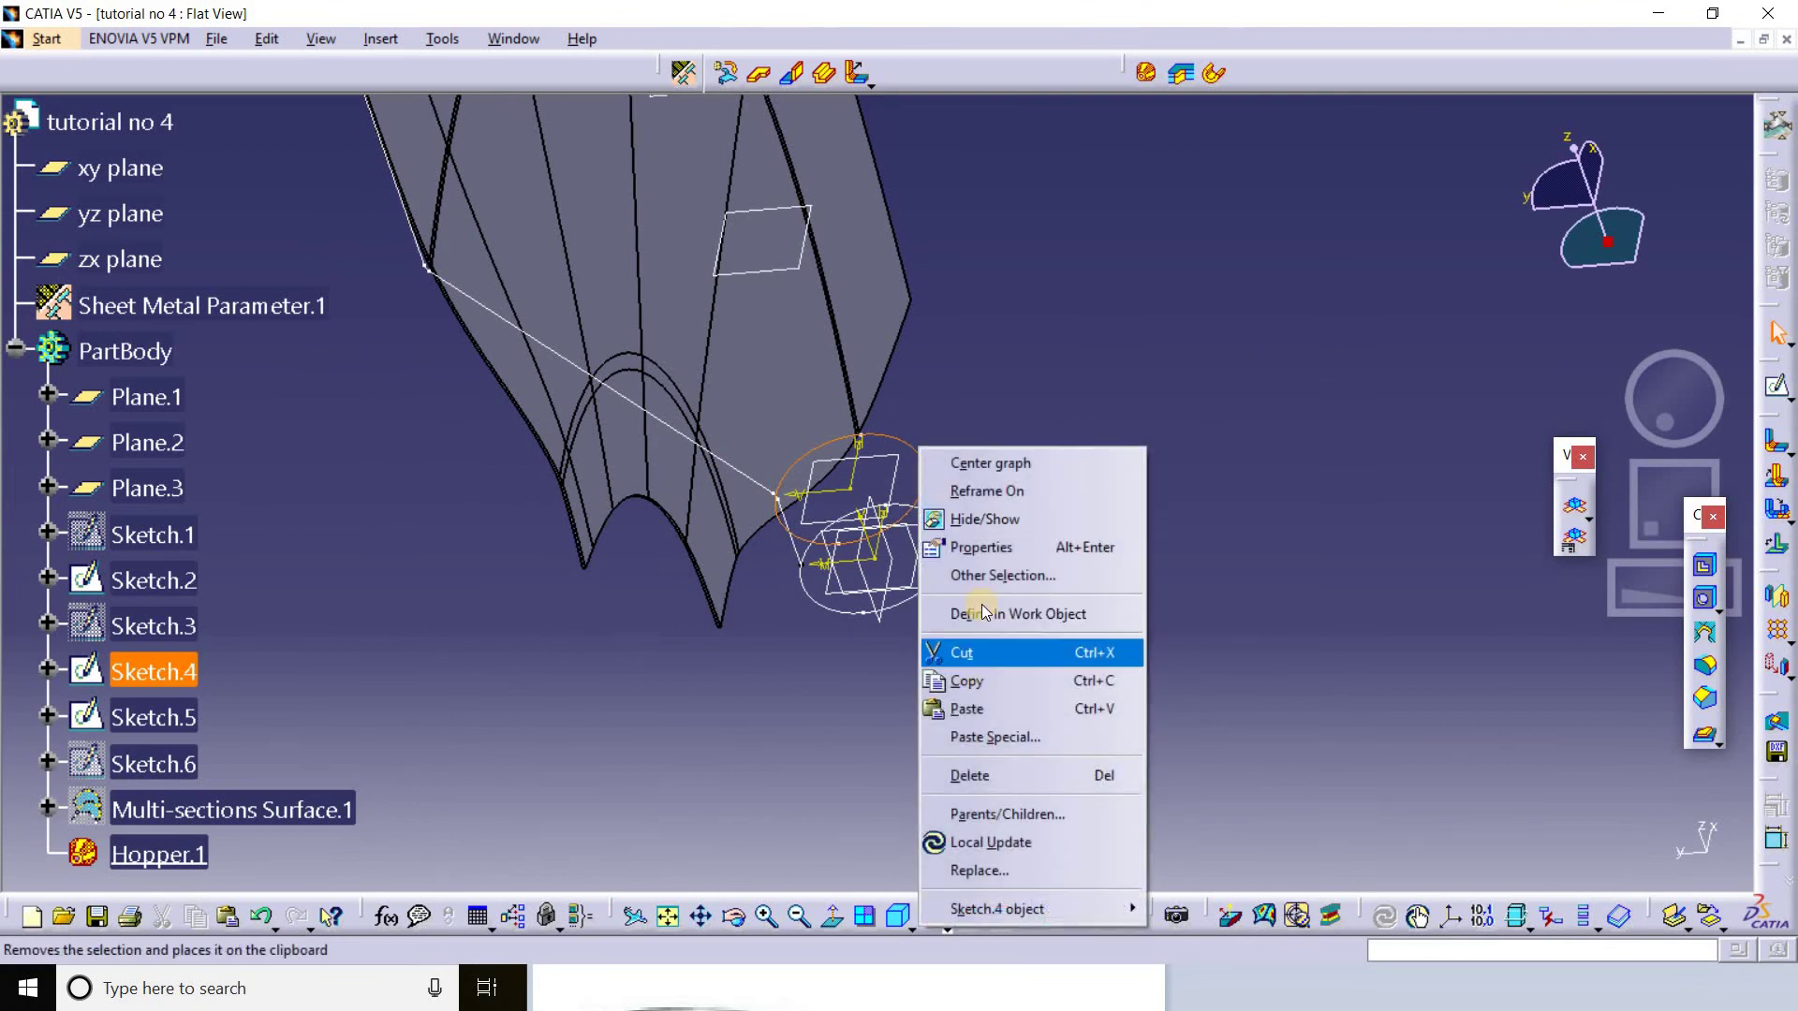
pyautogui.click(964, 521)
pyautogui.rightClick(943, 568)
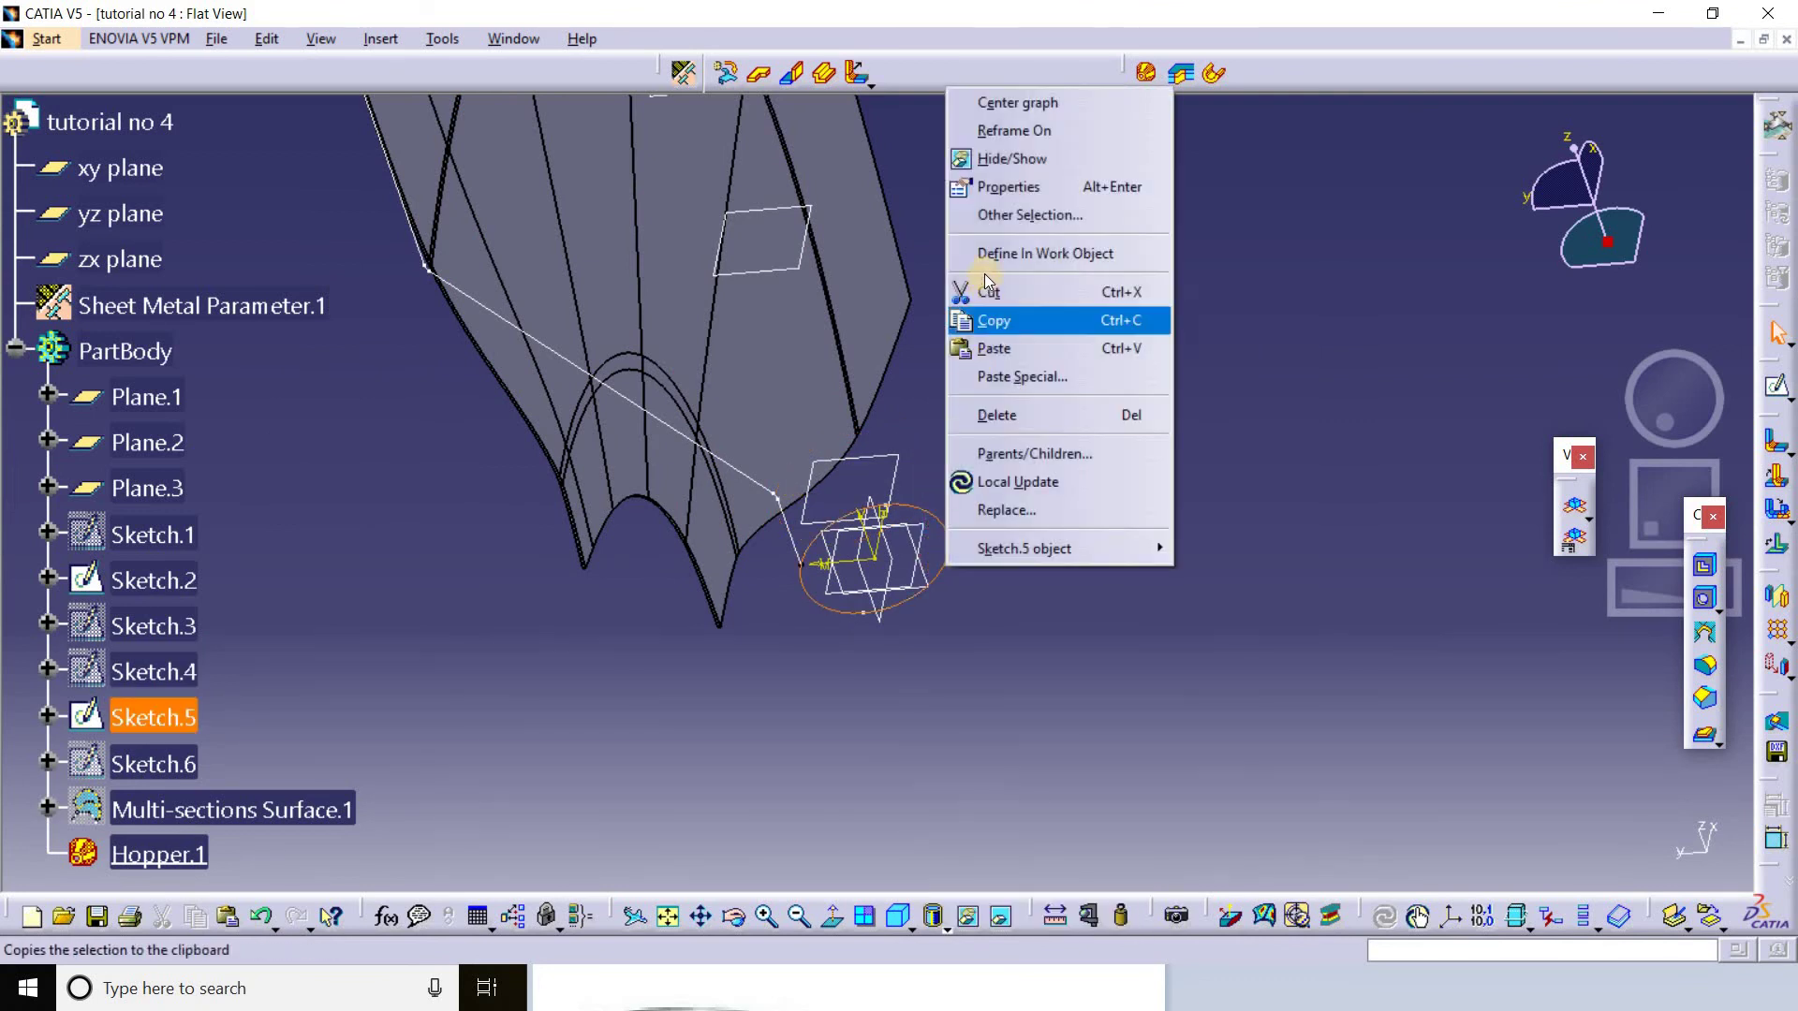
pyautogui.click(1002, 158)
pyautogui.rightClick(801, 550)
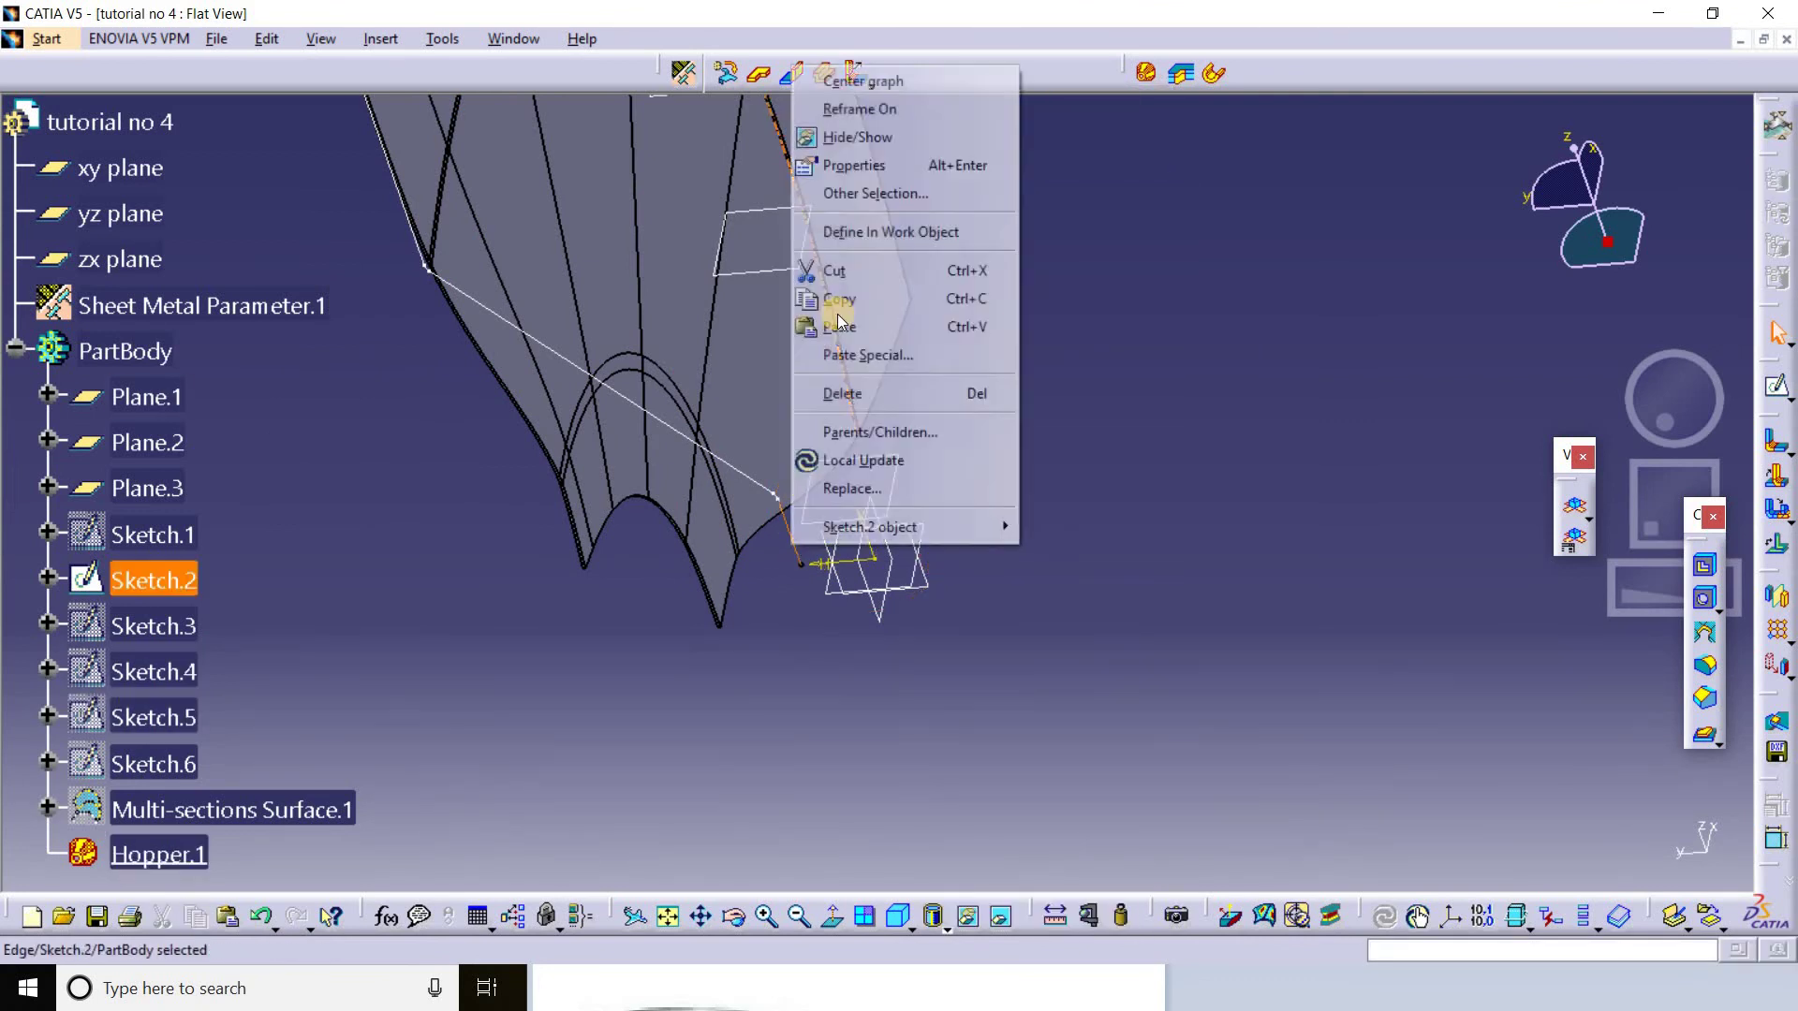
pyautogui.click(857, 138)
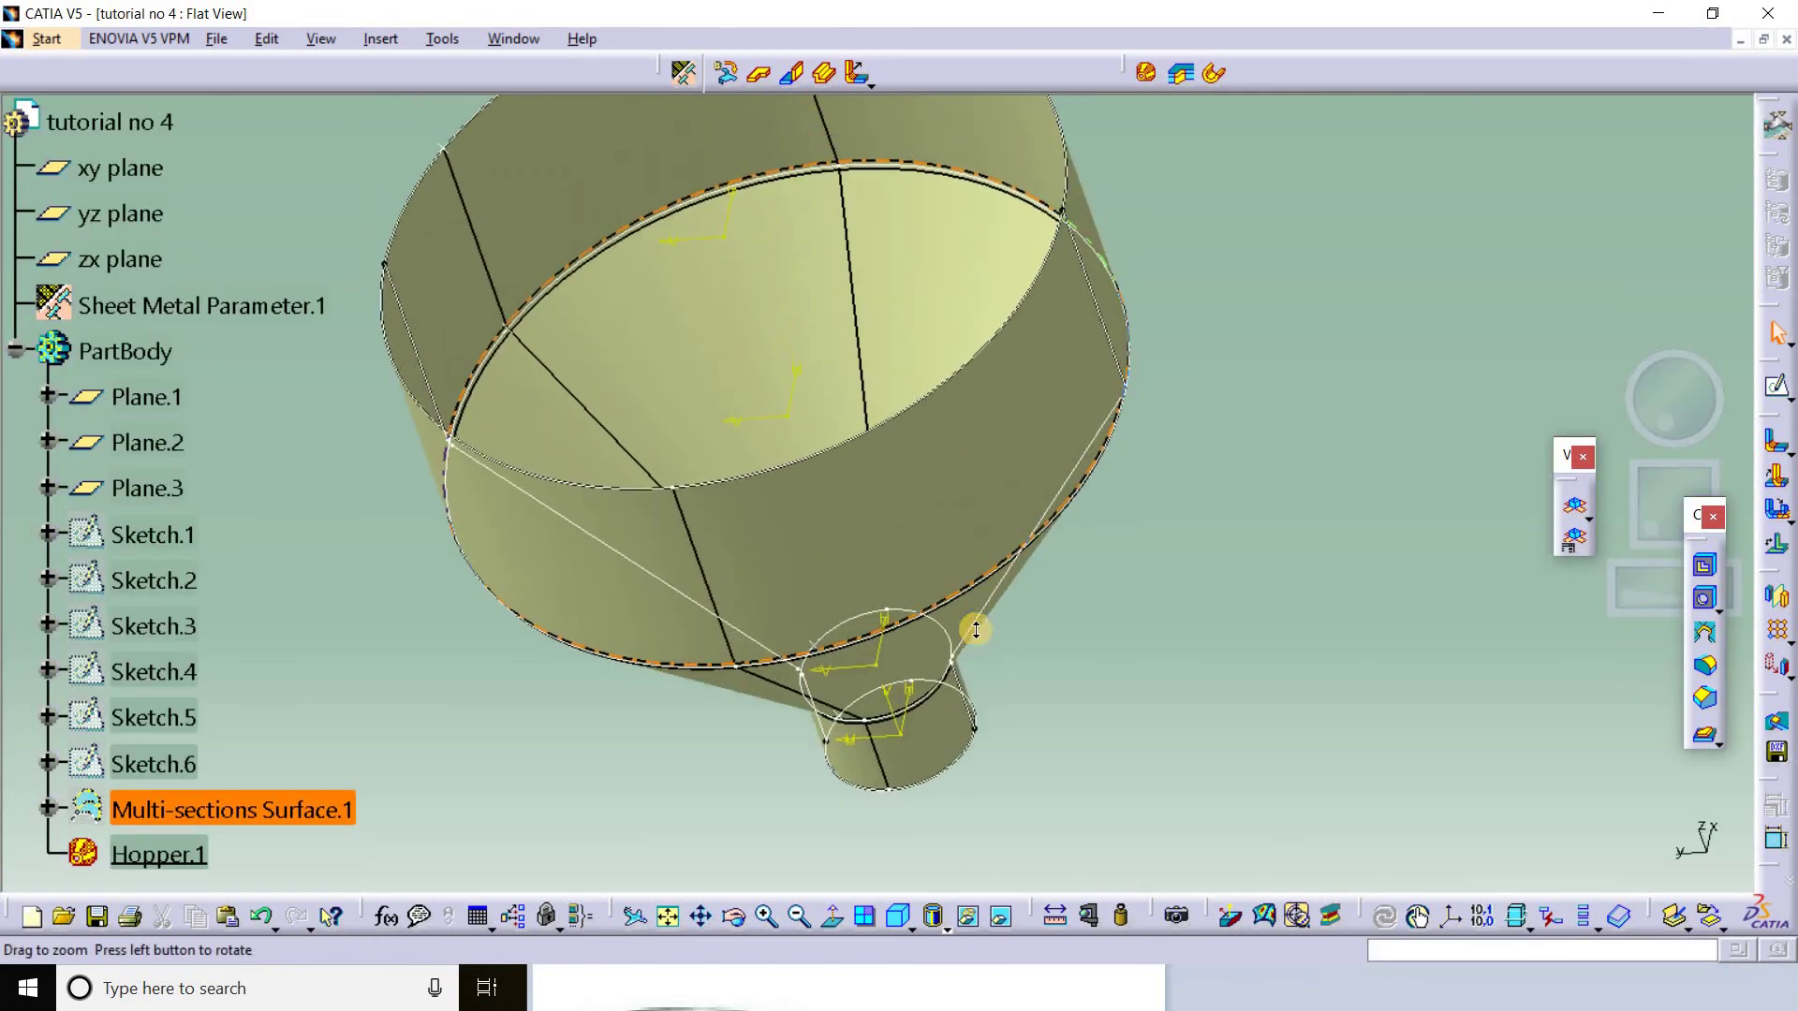
# Swap back to visible objects, inspect the unfolded hopper, then fold it back to 3D.
pyautogui.moveTo(891, 611)
pyautogui.mouseDown(button='middle')
pyautogui.moveTo(630, 340)
pyautogui.moveTo(1268, 742)
pyautogui.moveTo(827, 389)
pyautogui.moveTo(1039, 650)
pyautogui.moveTo(1130, 348)
pyautogui.moveTo(1161, 622)
pyautogui.moveTo(735, 550)
pyautogui.moveTo(791, 462)
pyautogui.moveTo(1033, 475)
pyautogui.moveTo(1152, 522)
pyautogui.moveTo(937, 740)
pyautogui.moveTo(994, 588)
pyautogui.moveTo(1103, 583)
pyautogui.moveTo(992, 901)
pyautogui.mouseUp(button='middle')
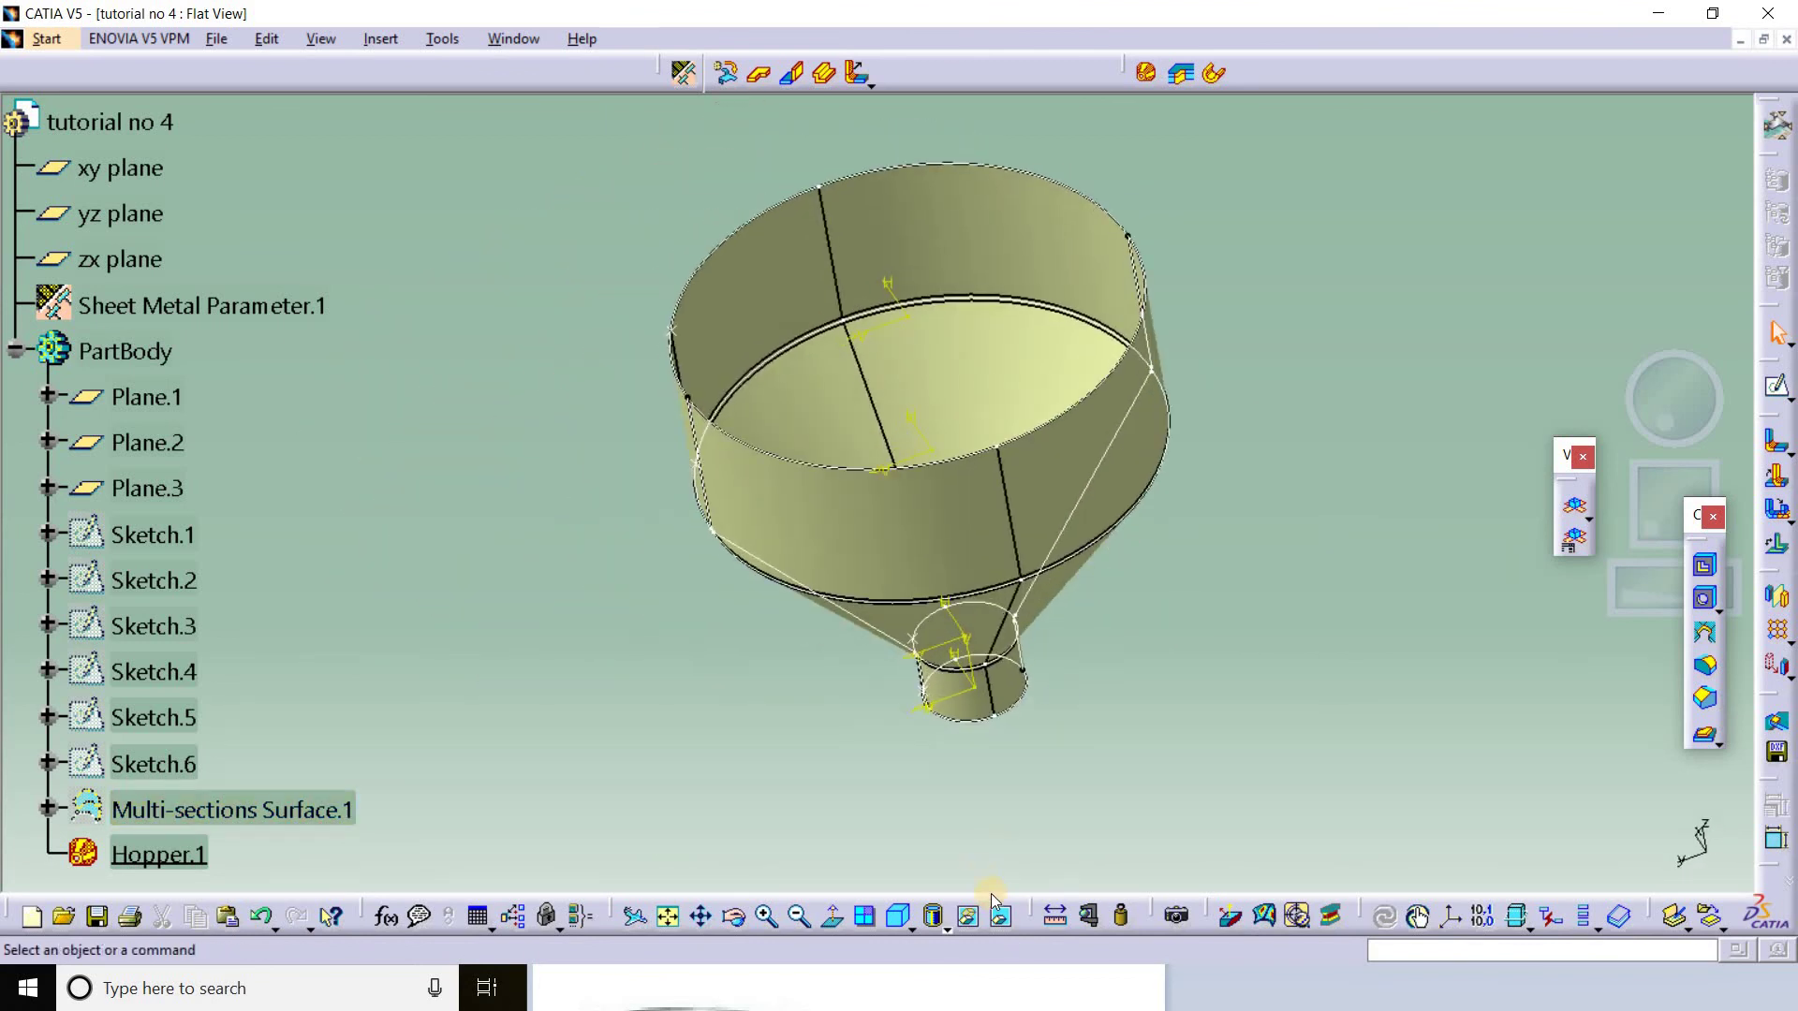
pyautogui.click(1001, 915)
pyautogui.moveTo(937, 361)
pyautogui.mouseDown(button='middle')
pyautogui.moveTo(1052, 184)
pyautogui.moveTo(1176, 430)
pyautogui.moveTo(1155, 690)
pyautogui.moveTo(963, 740)
pyautogui.moveTo(385, 621)
pyautogui.moveTo(915, 290)
pyautogui.moveTo(963, 402)
pyautogui.moveTo(1224, 447)
pyautogui.moveTo(883, 521)
pyautogui.moveTo(1172, 565)
pyautogui.moveTo(1168, 305)
pyautogui.moveTo(1140, 580)
pyautogui.moveTo(734, 610)
pyautogui.moveTo(690, 594)
pyautogui.moveTo(1473, 546)
pyautogui.mouseUp(button='middle')
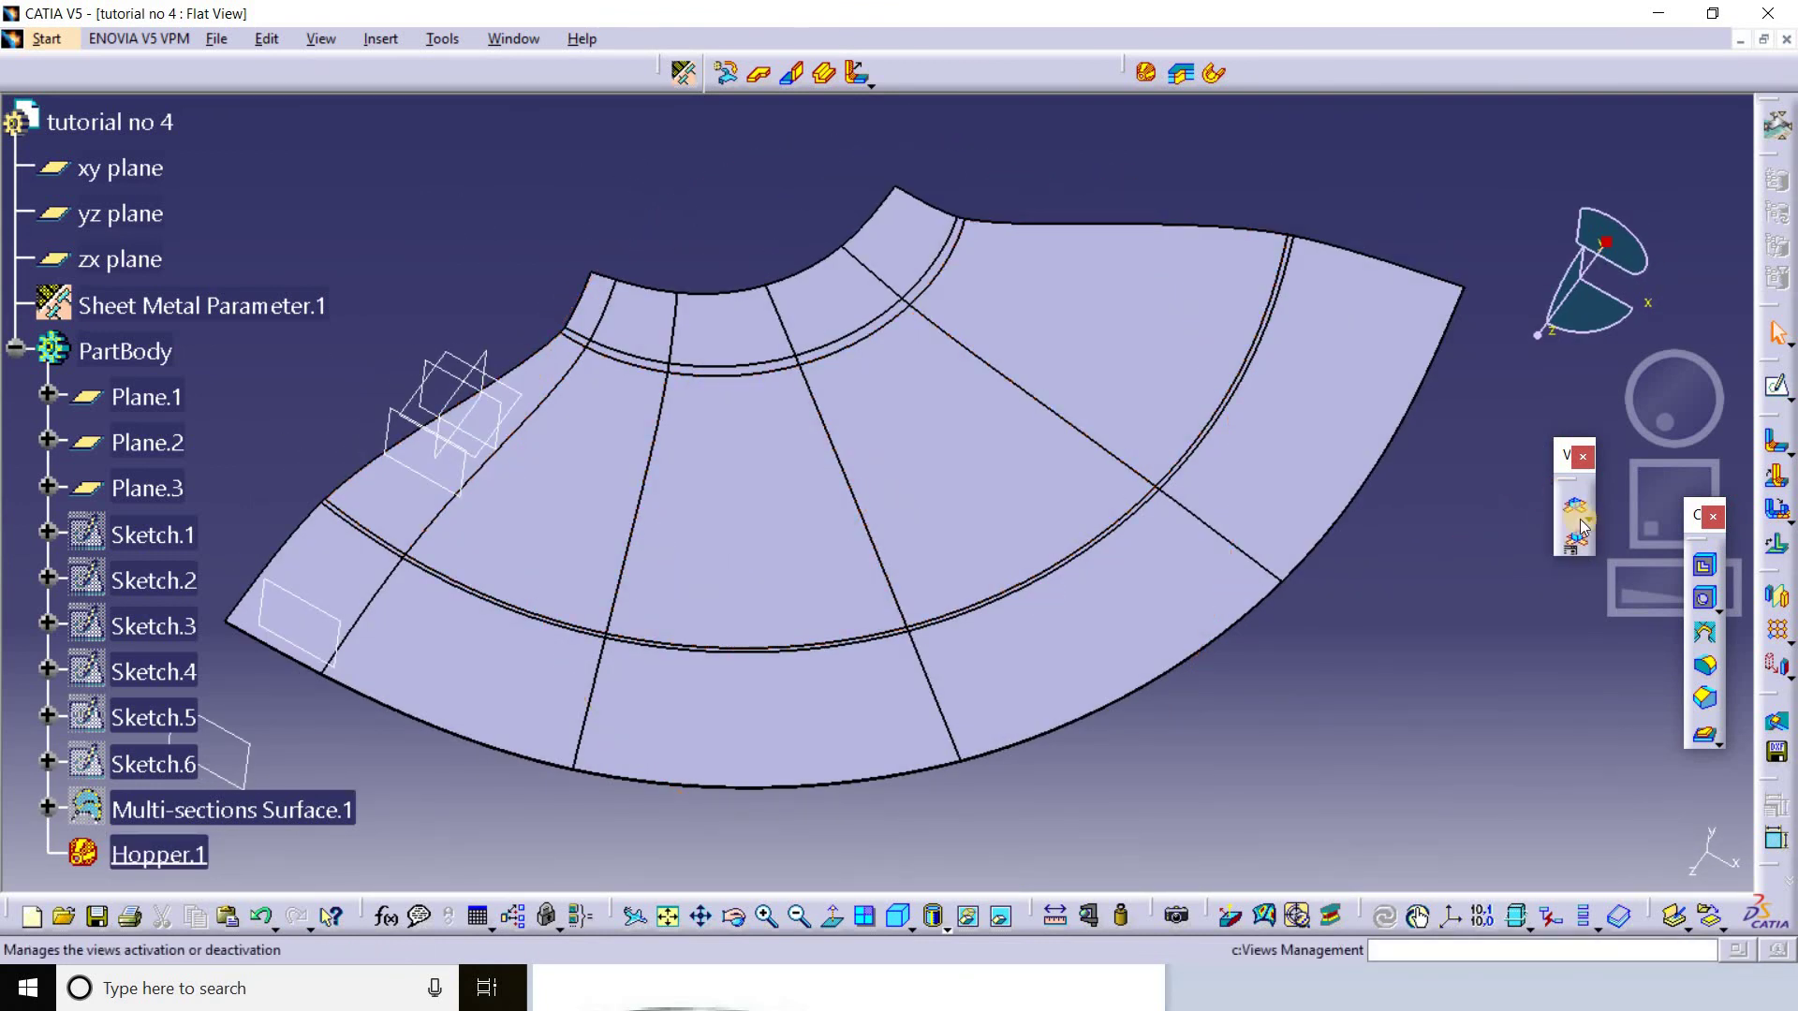
pyautogui.click(1145, 72)
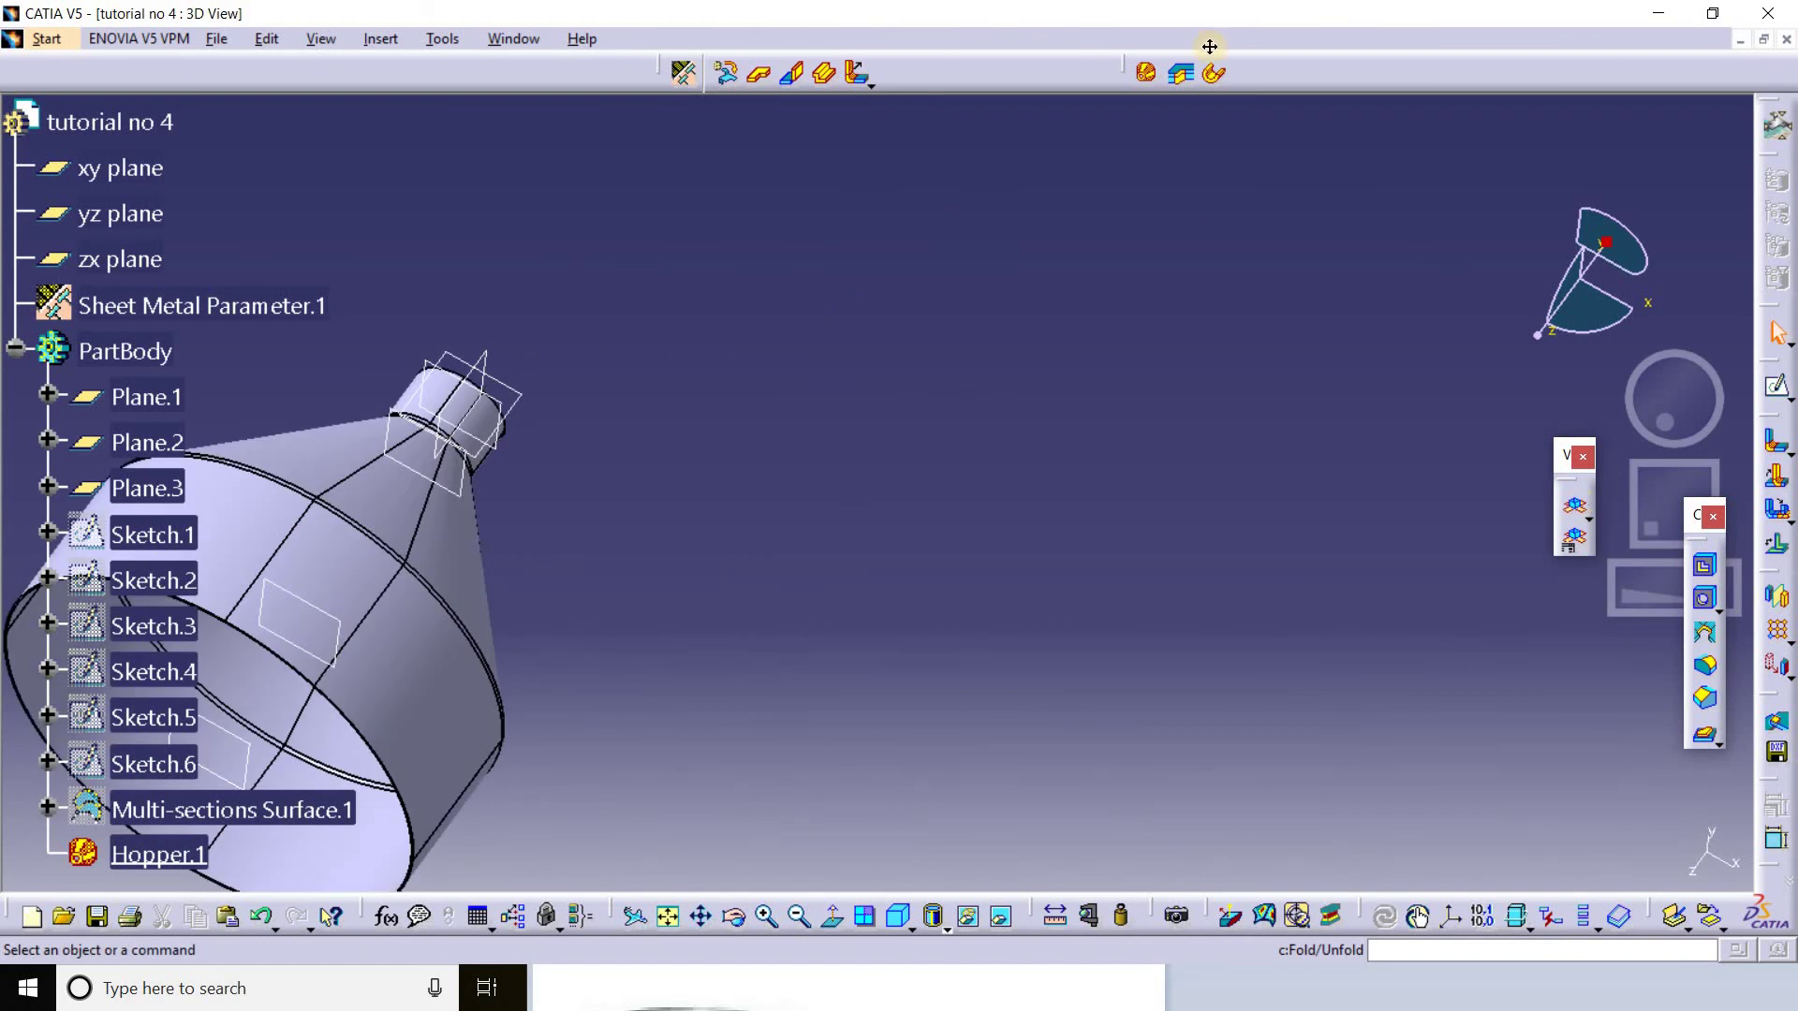
pyautogui.moveTo(655, 429)
pyautogui.mouseDown(button='middle')
pyautogui.moveTo(1086, 332)
pyautogui.moveTo(1076, 474)
pyautogui.moveTo(1196, 570)
pyautogui.moveTo(919, 486)
pyautogui.moveTo(934, 428)
pyautogui.moveTo(976, 474)
pyautogui.mouseUp(button='middle')
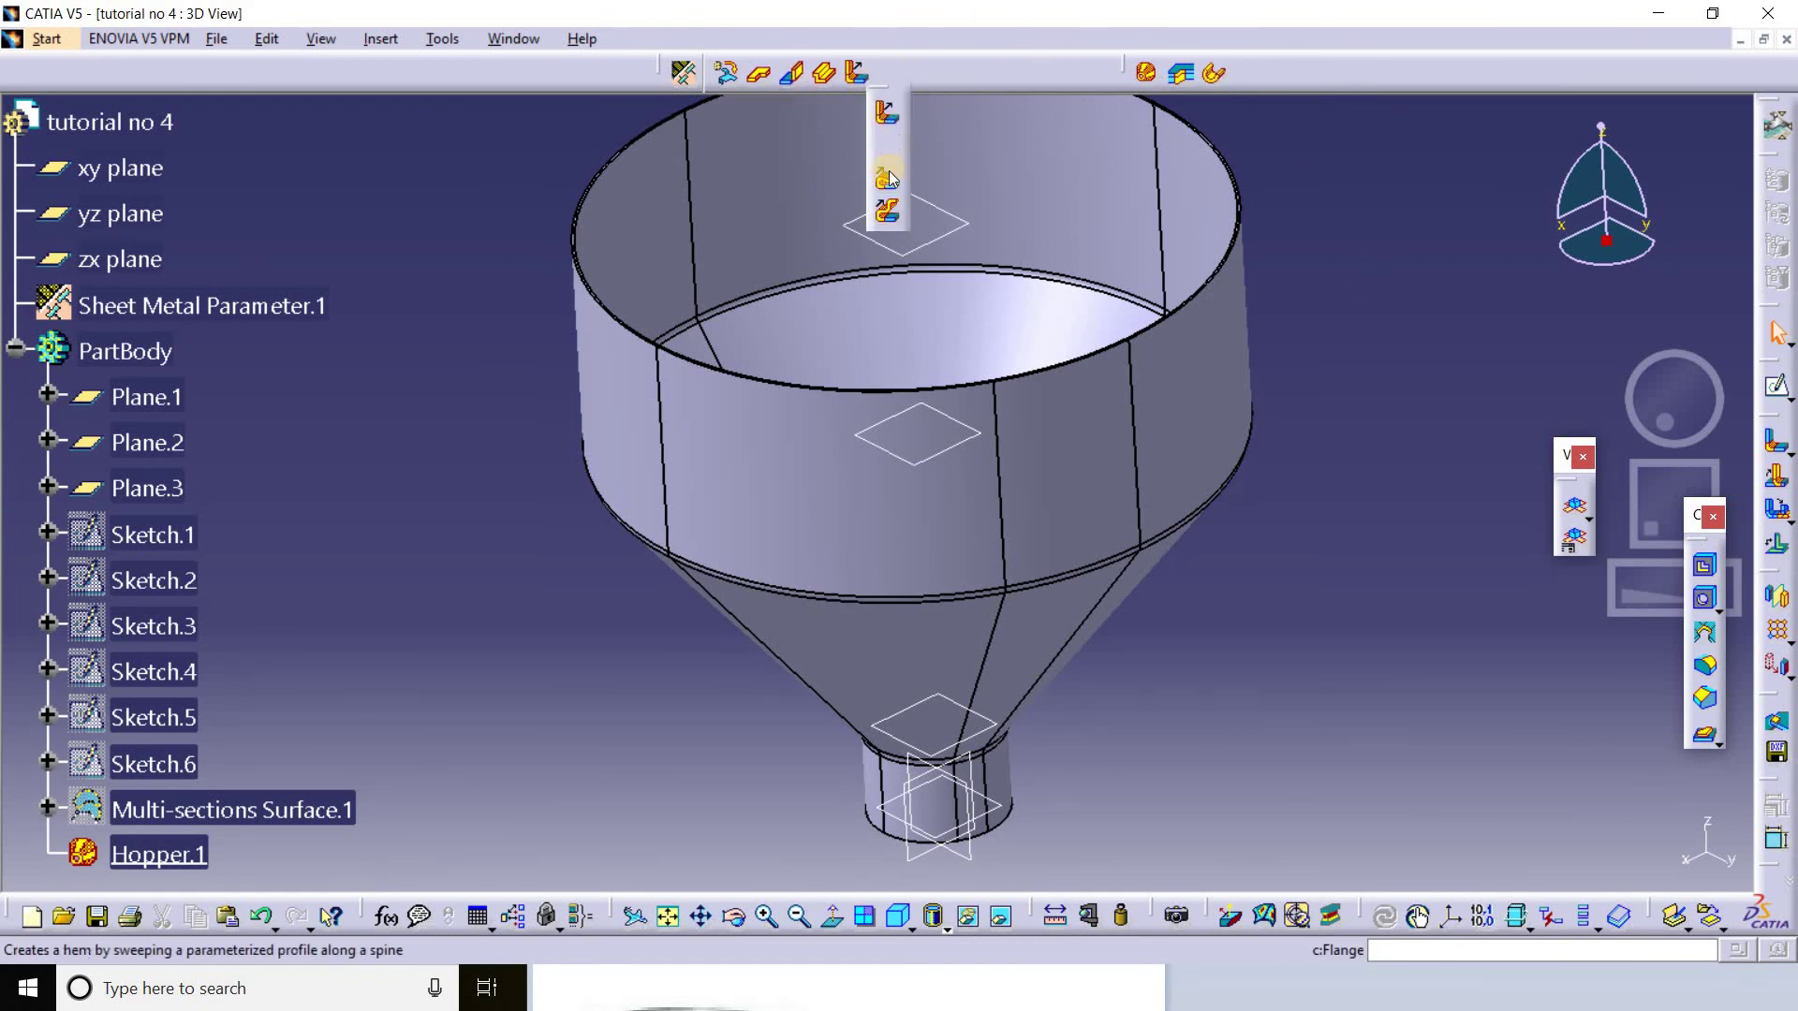
# Curl the outlet edge with a Tear Drop hem (Length 3mm, Radius 2mm), dismissing the warning.
pyautogui.click(890, 186)
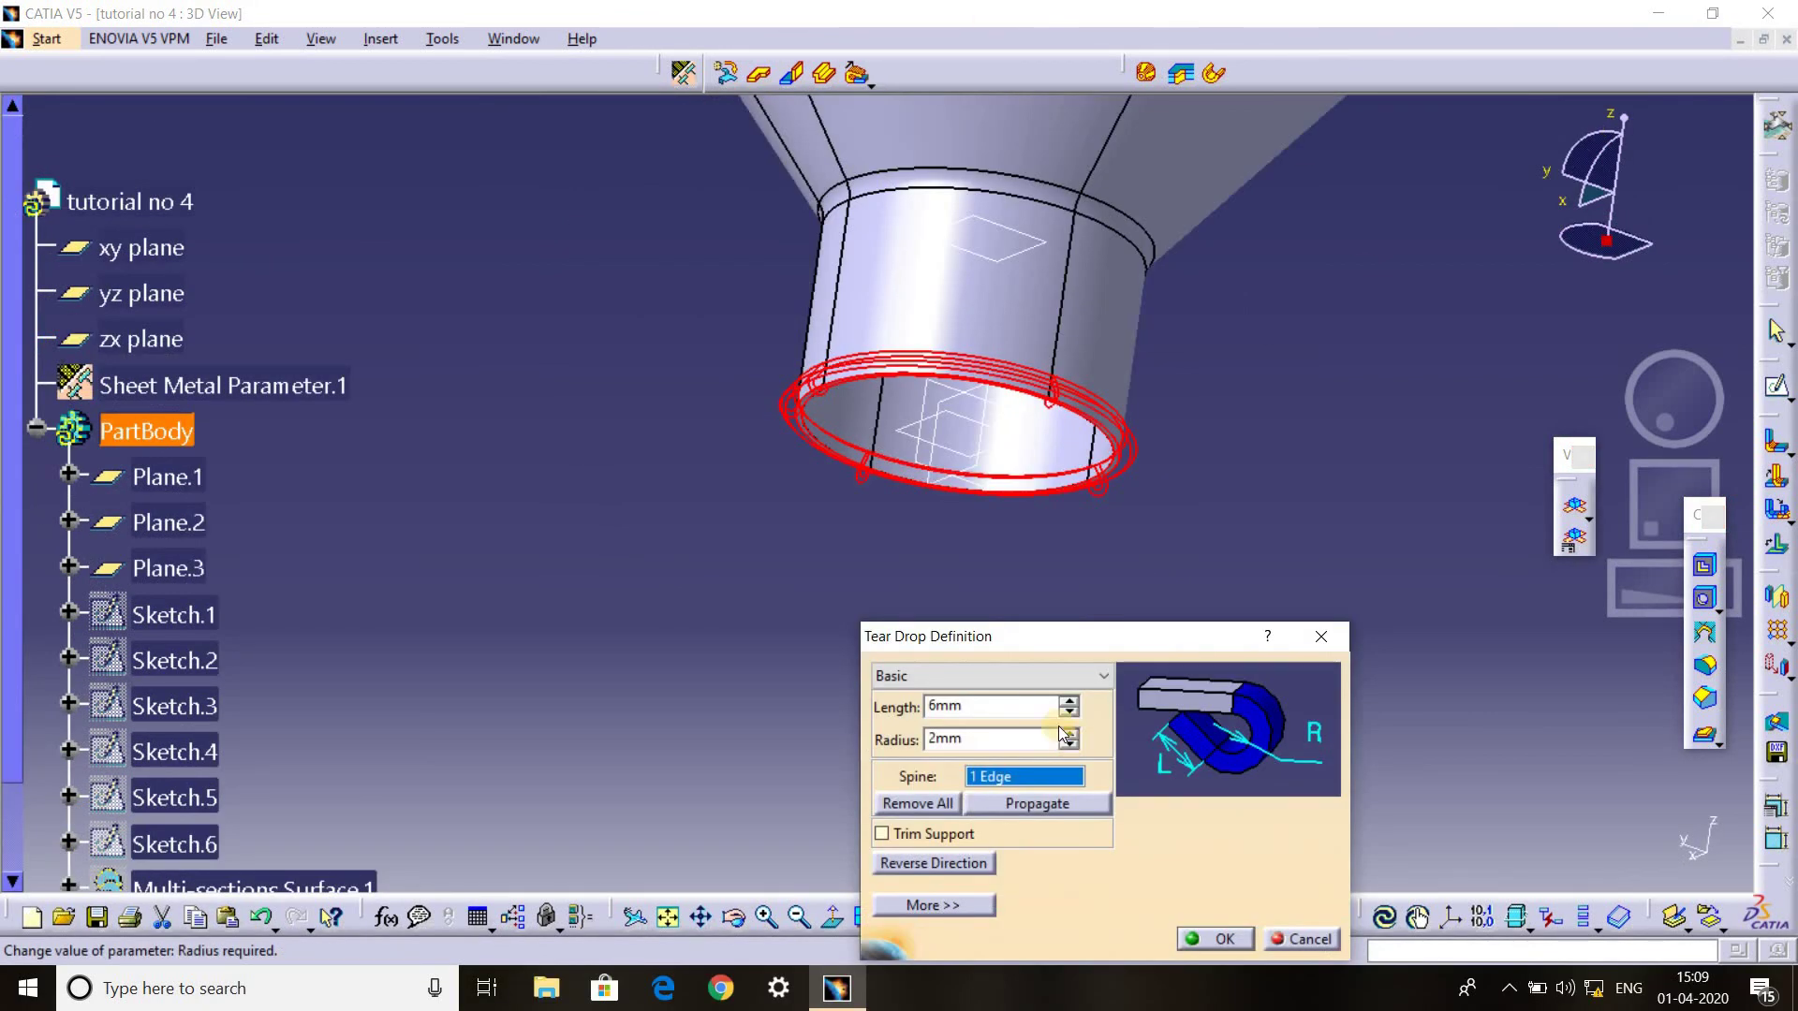
pyautogui.click(1071, 716)
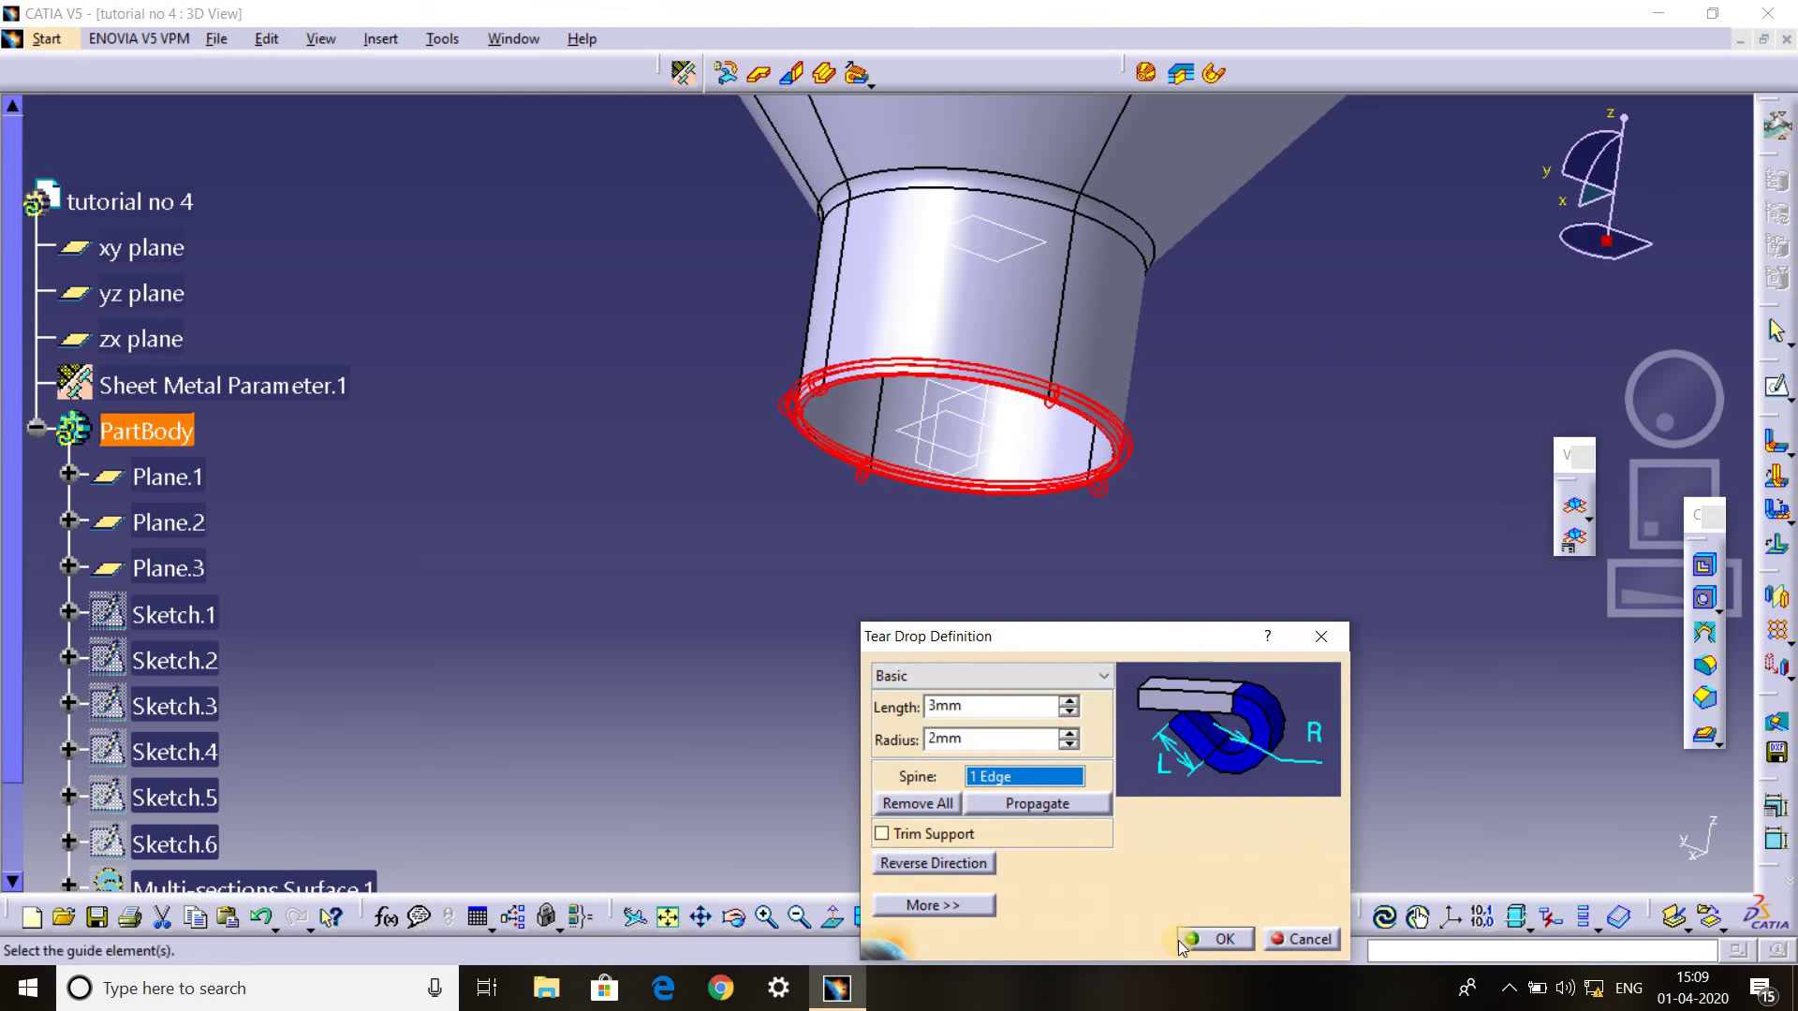
pyautogui.press('Return')
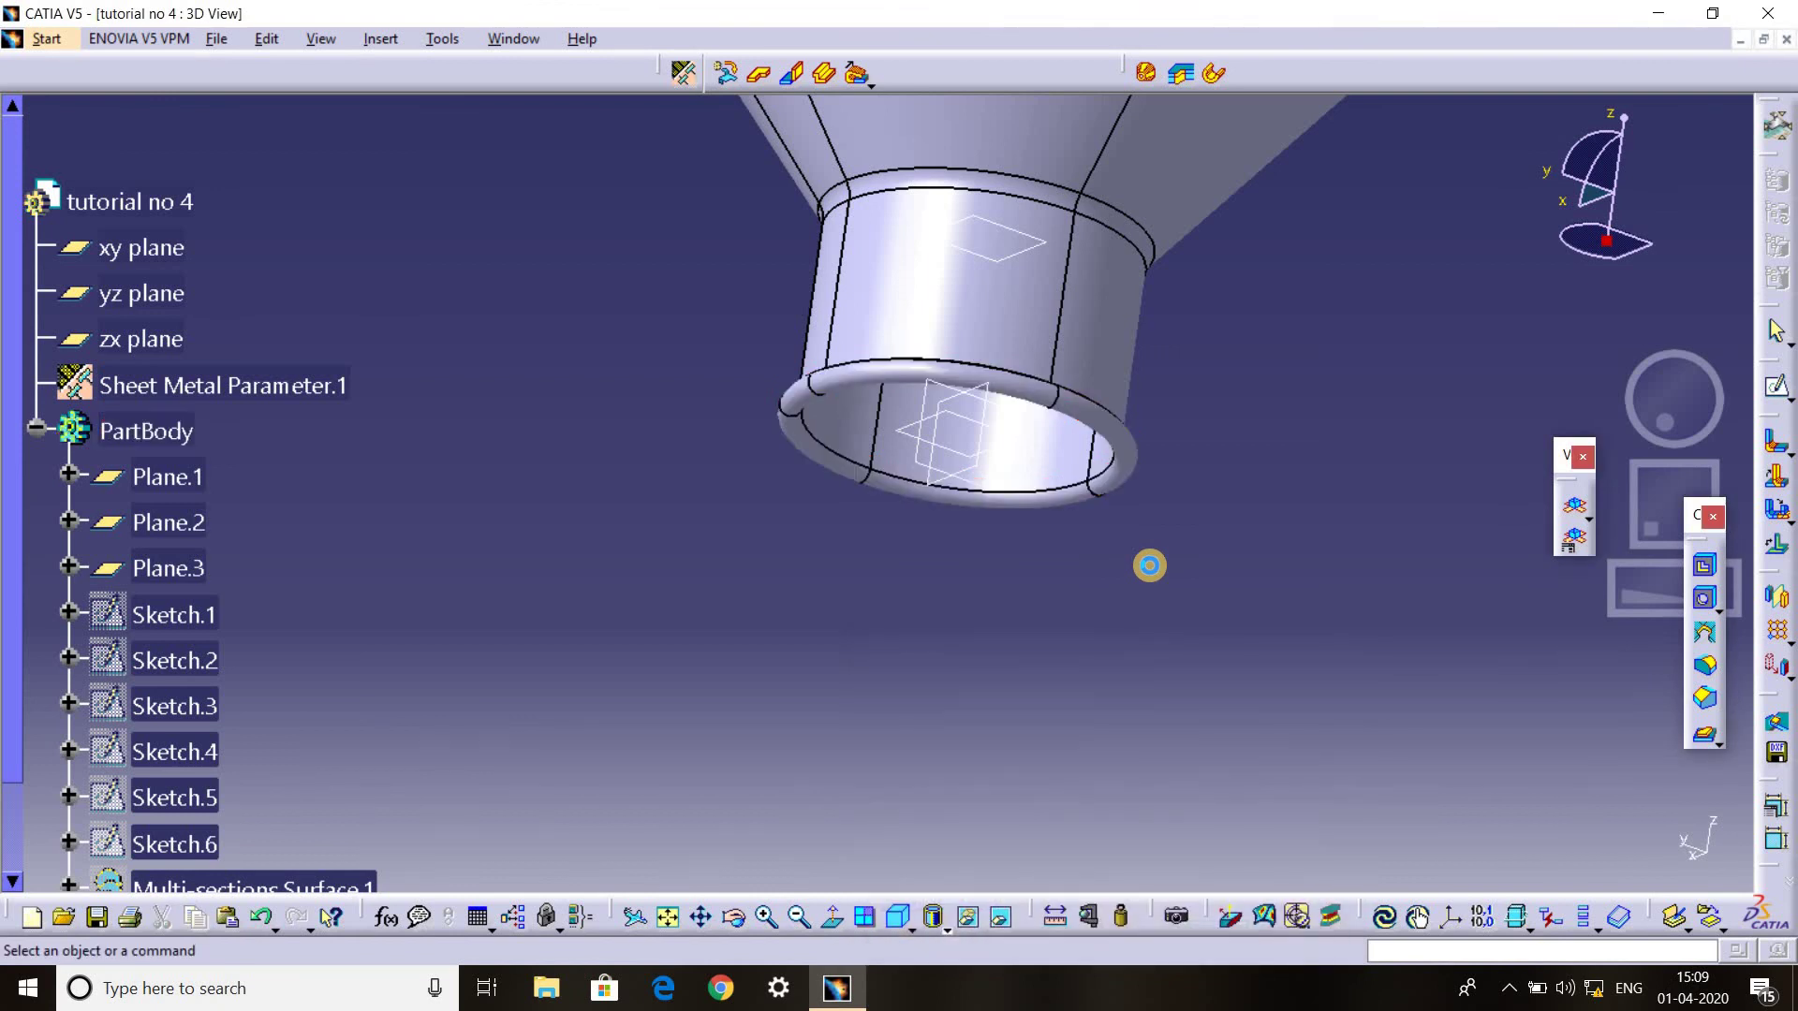
pyautogui.click(1690, 852)
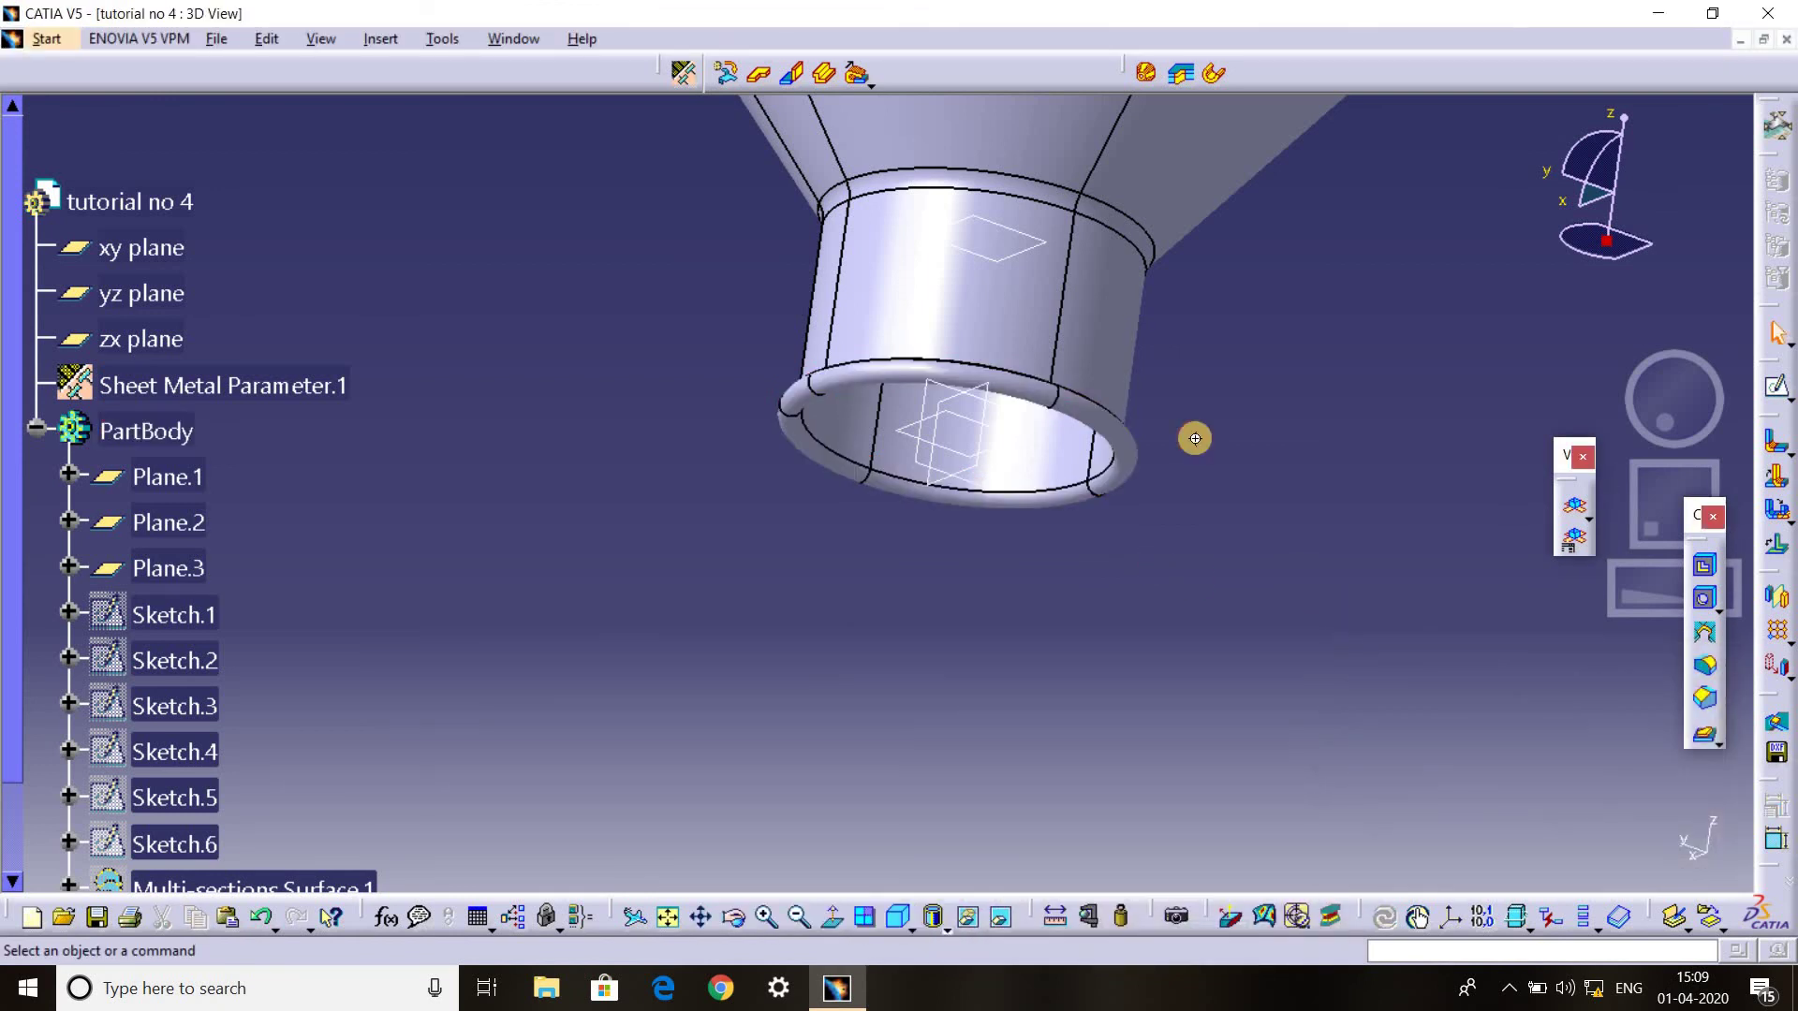
pyautogui.moveTo(1192, 434)
pyautogui.mouseDown(button='middle')
pyautogui.moveTo(1187, 742)
pyautogui.moveTo(915, 388)
pyautogui.moveTo(823, 683)
pyautogui.moveTo(883, 390)
pyautogui.moveTo(1065, 759)
pyautogui.moveTo(1549, 458)
pyautogui.mouseUp(button='middle')
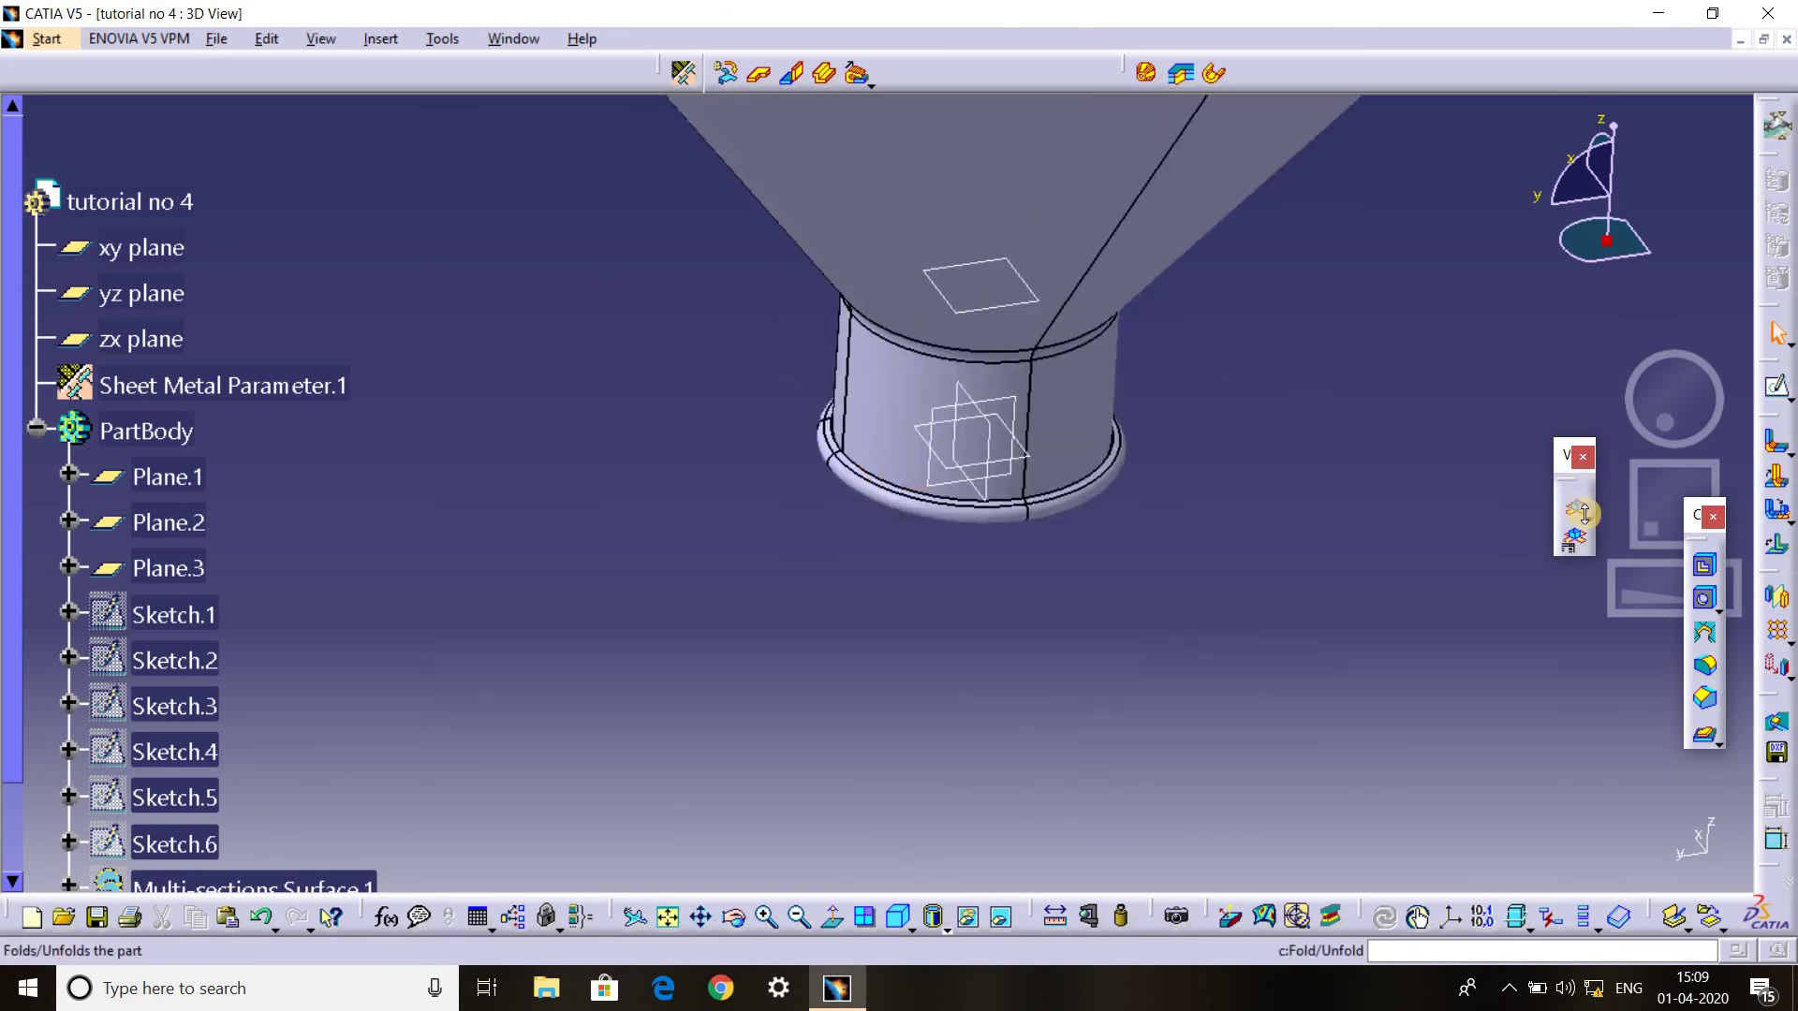
pyautogui.moveTo(859, 441)
pyautogui.mouseDown(button='middle')
pyautogui.moveTo(1283, 421)
pyautogui.moveTo(726, 389)
pyautogui.moveTo(960, 321)
pyautogui.moveTo(1120, 461)
pyautogui.moveTo(1003, 554)
pyautogui.moveTo(1230, 368)
pyautogui.moveTo(791, 241)
pyautogui.mouseUp(button='middle')
pyautogui.scroll(-2, 1352, 345)
pyautogui.scroll(-2, 1344, 469)
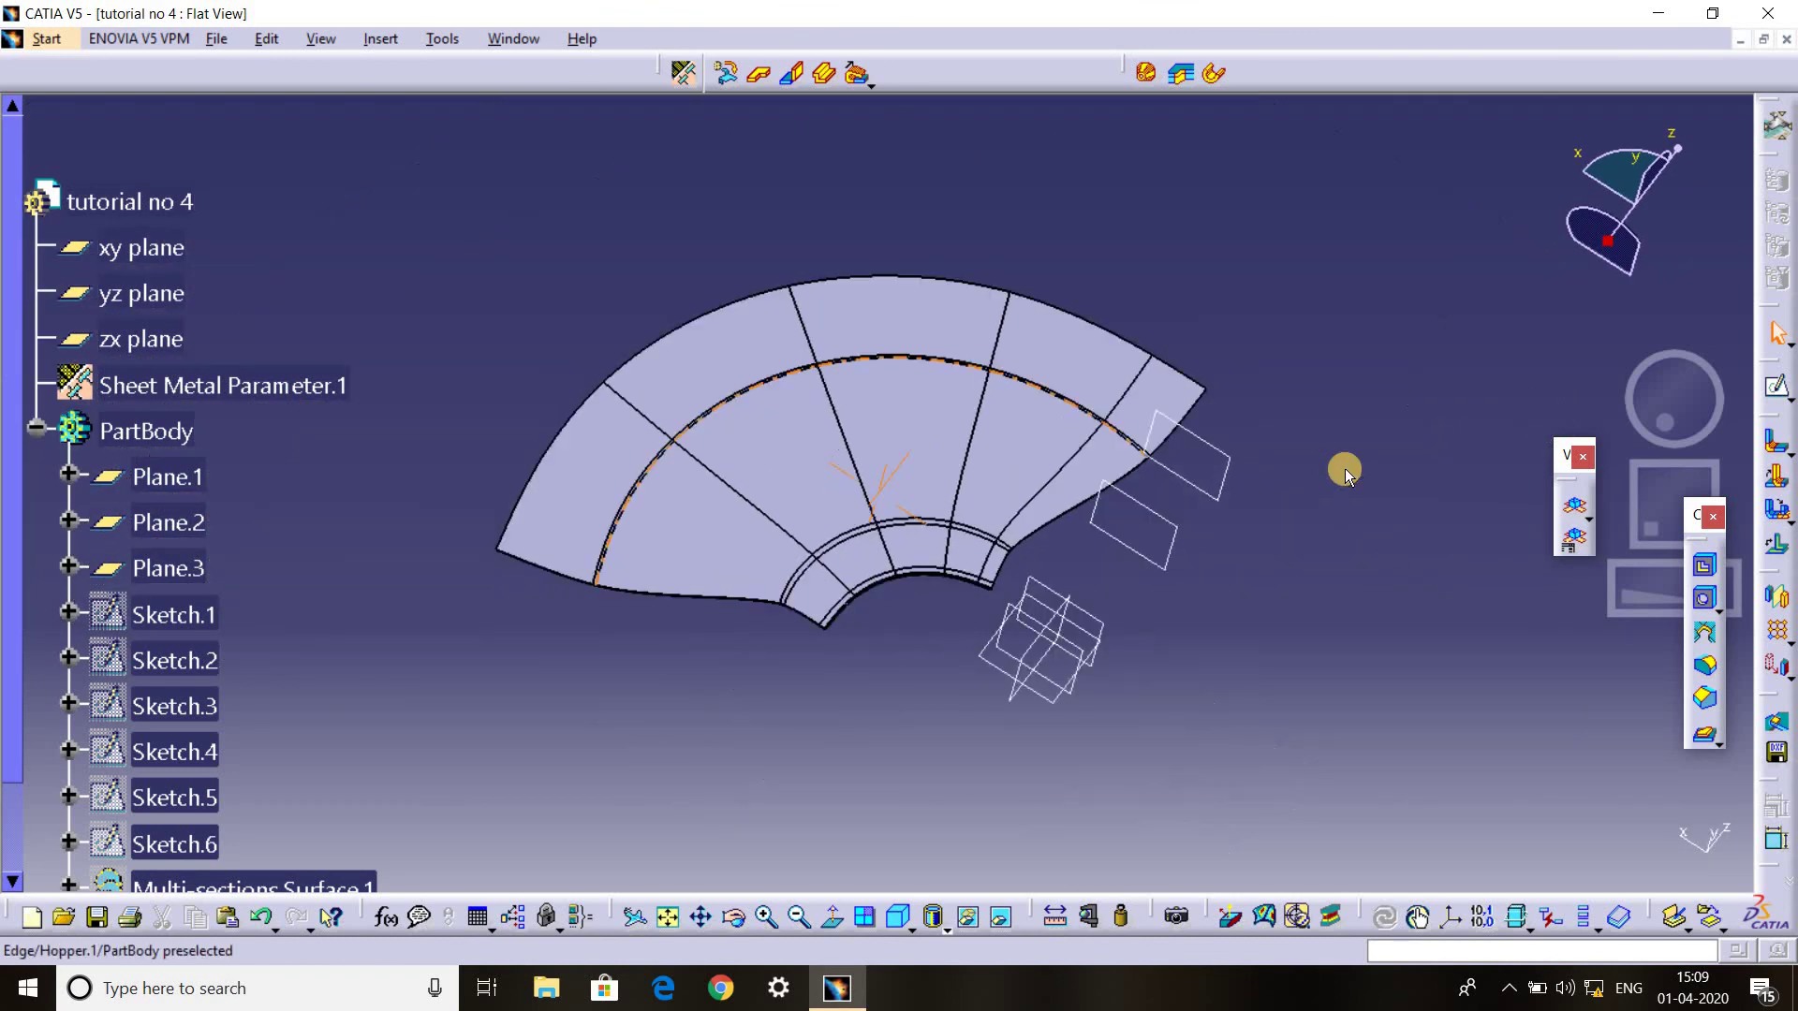
pyautogui.moveTo(1344, 469)
pyautogui.mouseDown(button='middle')
pyautogui.moveTo(1127, 577)
pyautogui.moveTo(675, 630)
pyautogui.moveTo(1364, 499)
pyautogui.mouseUp(button='middle')
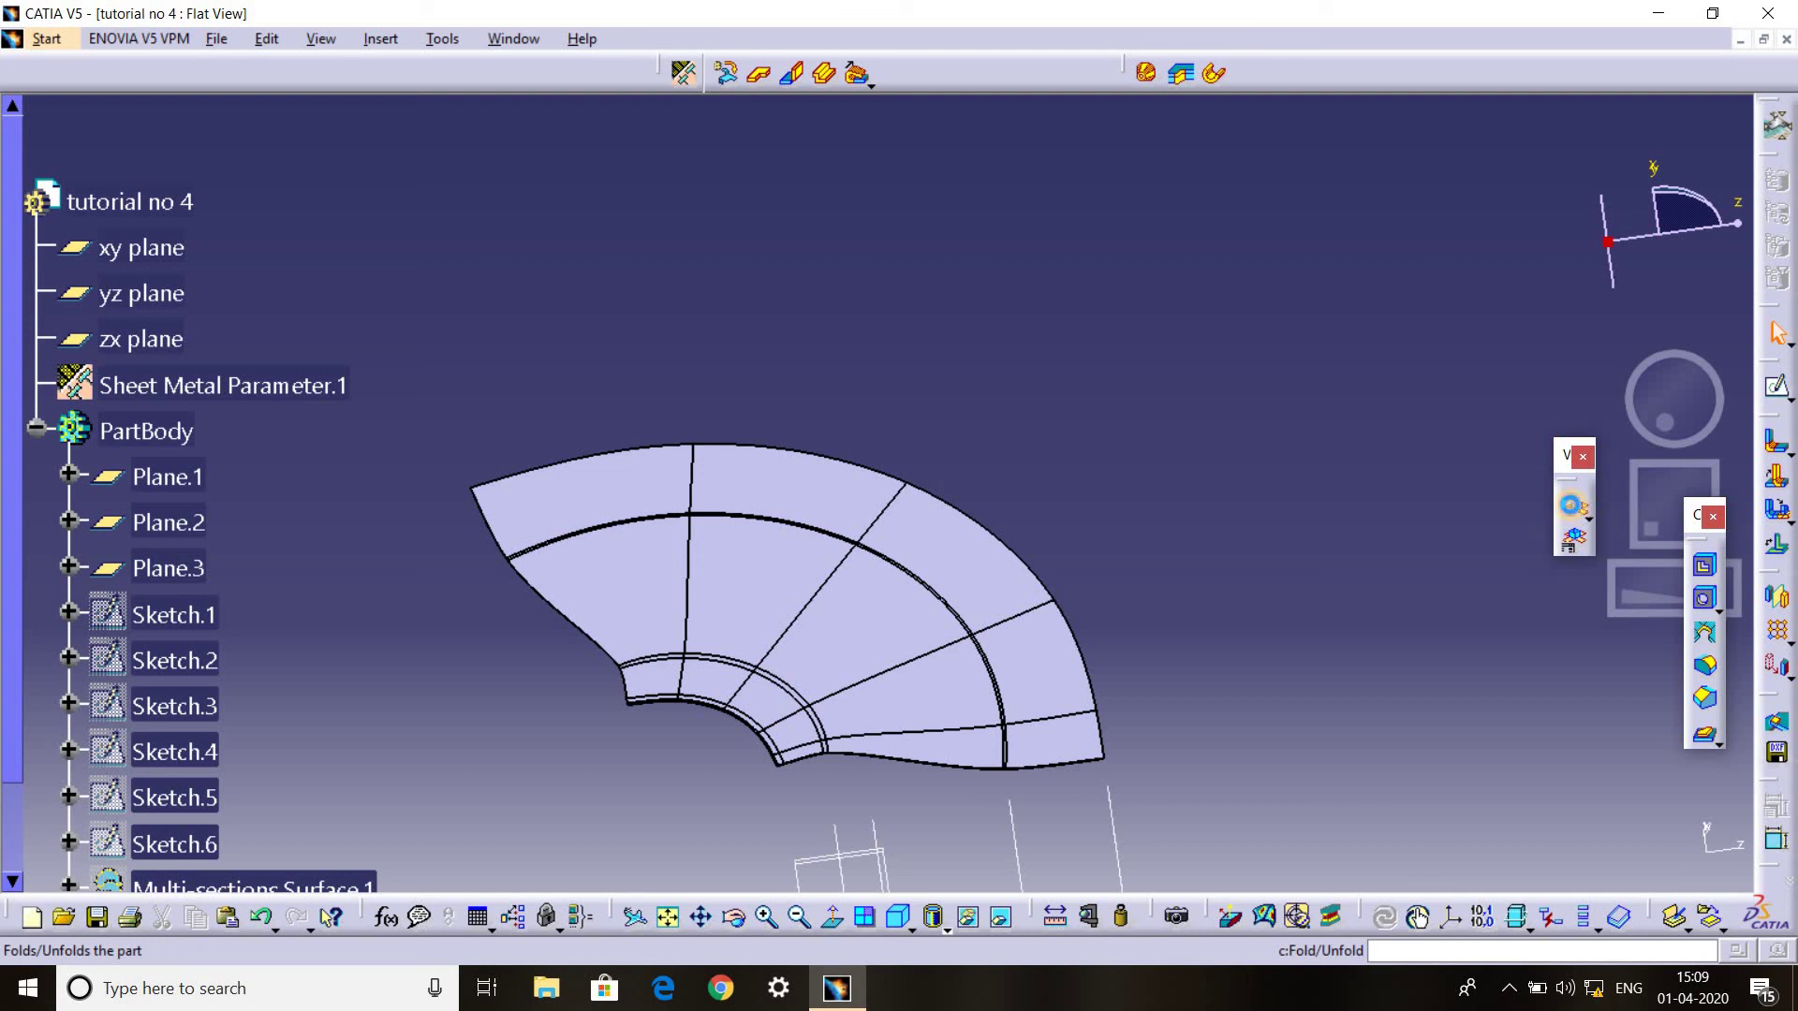
pyautogui.click(1573, 505)
pyautogui.moveTo(880, 436)
pyautogui.mouseDown(button='middle')
pyautogui.moveTo(899, 374)
pyautogui.moveTo(763, 501)
pyautogui.moveTo(660, 505)
pyautogui.moveTo(484, 576)
pyautogui.moveTo(871, 510)
pyautogui.moveTo(1449, 465)
pyautogui.mouseUp(button='middle')
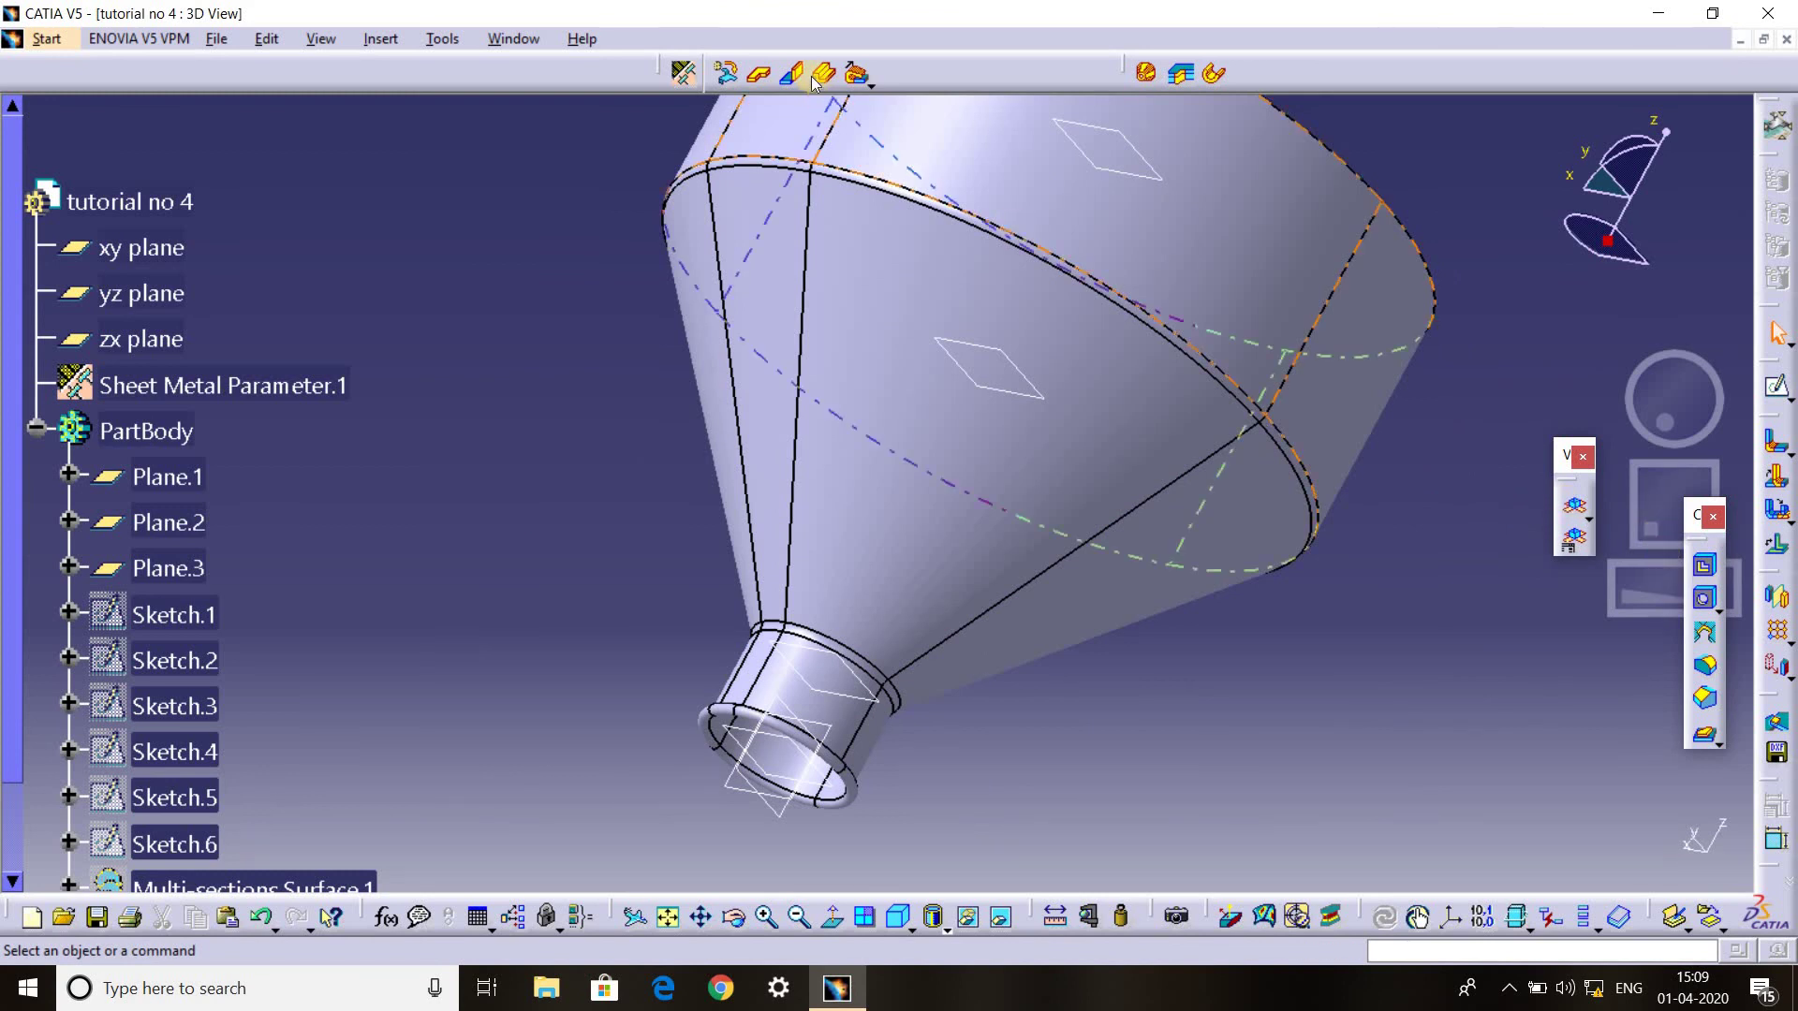